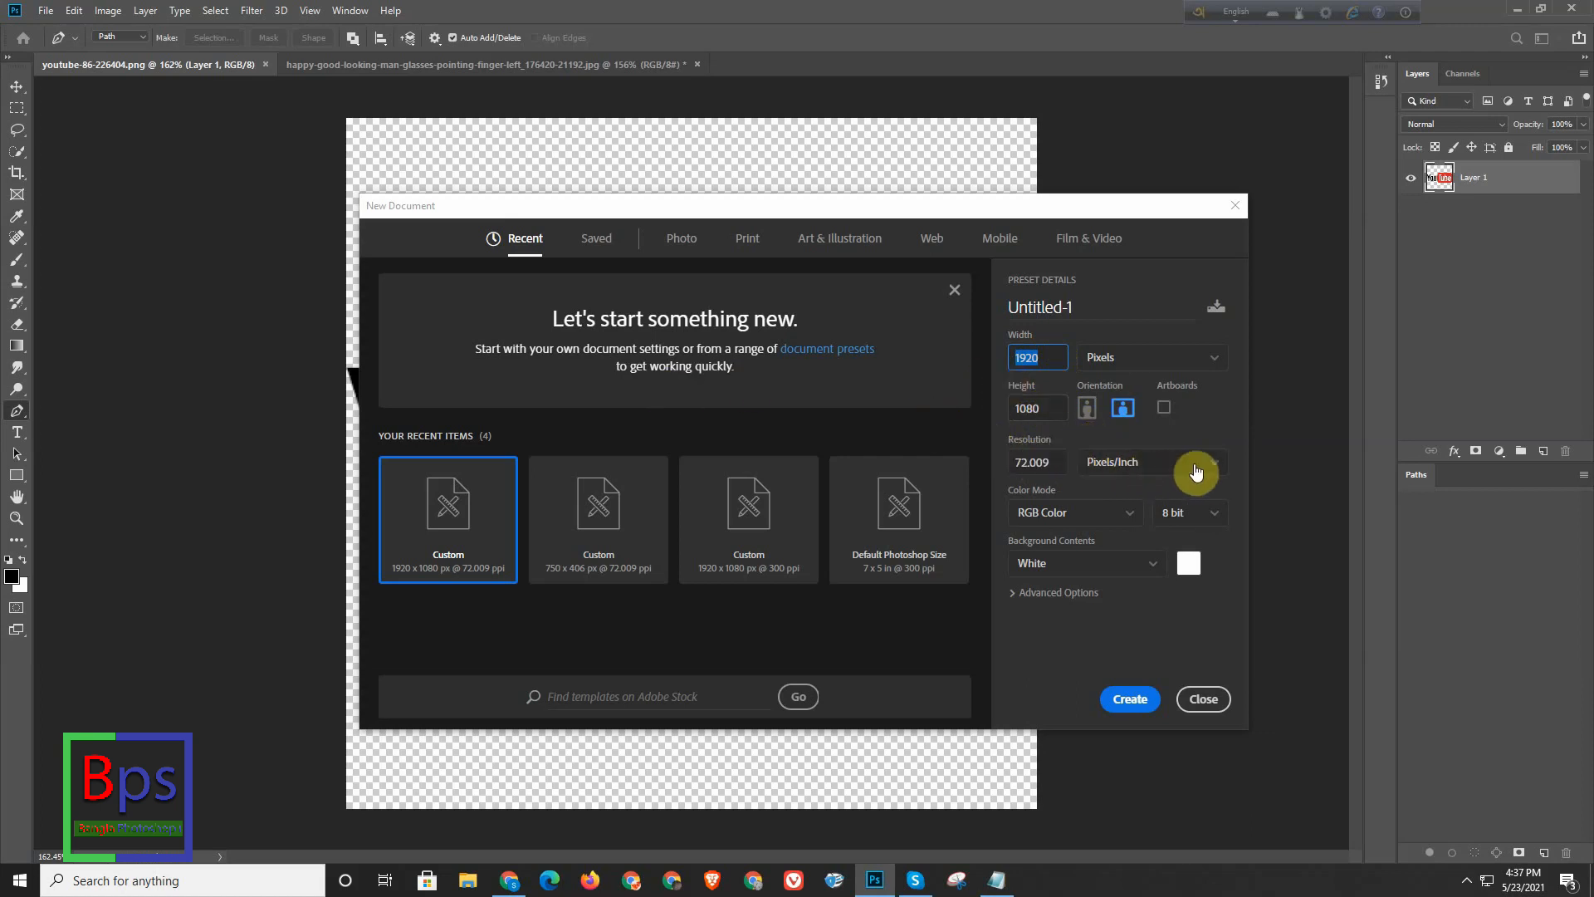
- Create a new 1920 by 1080 pixel document at 300 pixels/inch with a white background
click(1034, 462)
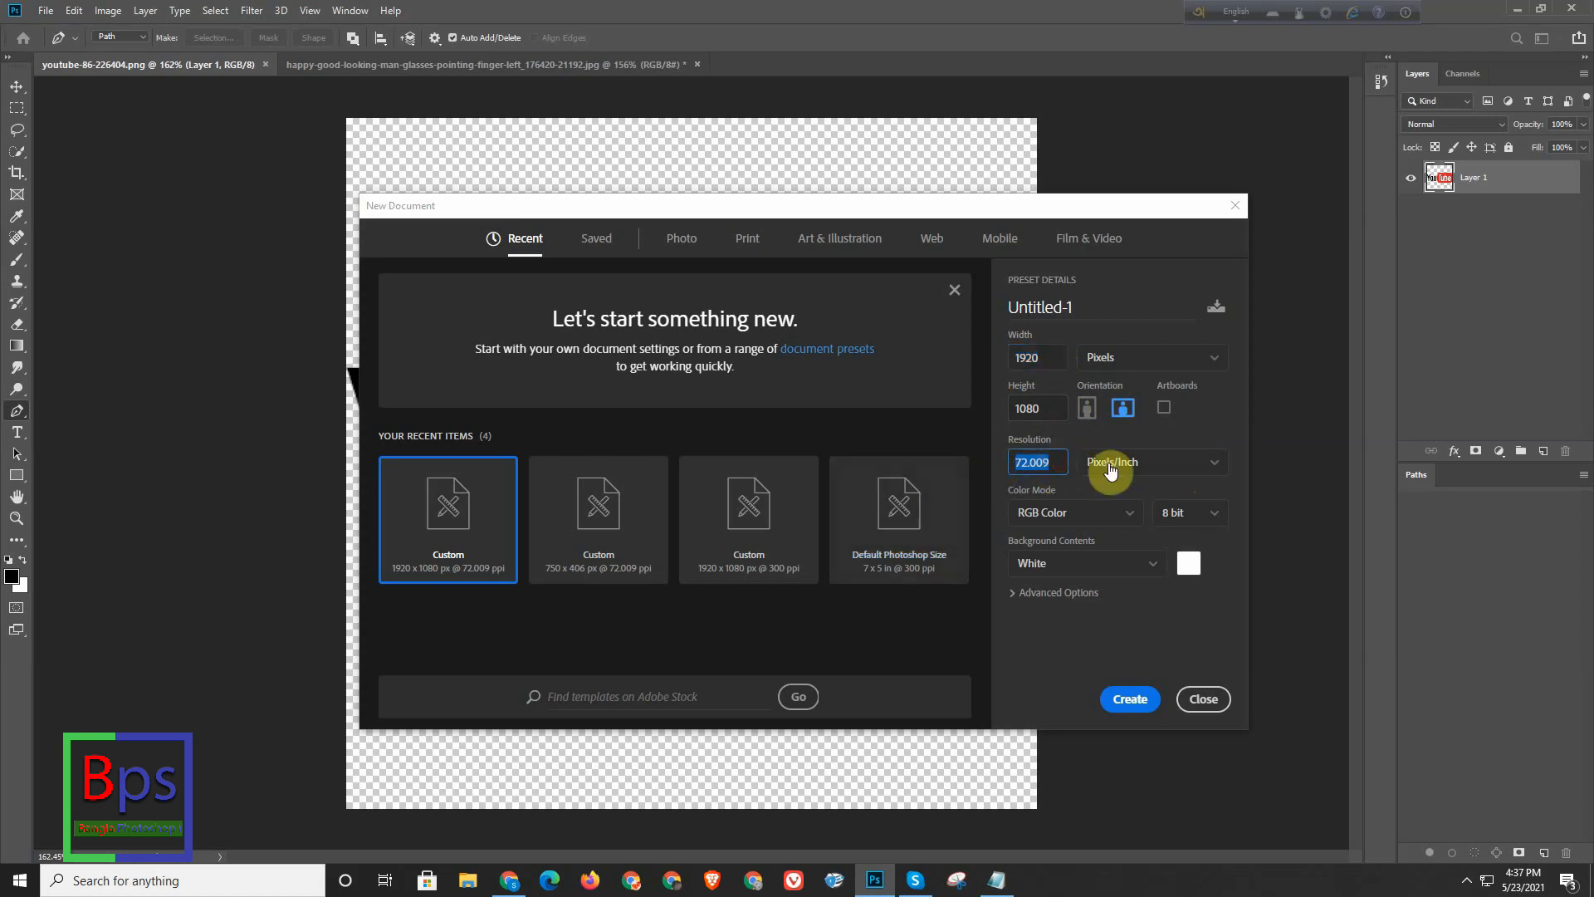
click(1212, 463)
click(999, 462)
click(1050, 461)
drag(1051, 460, 962, 466)
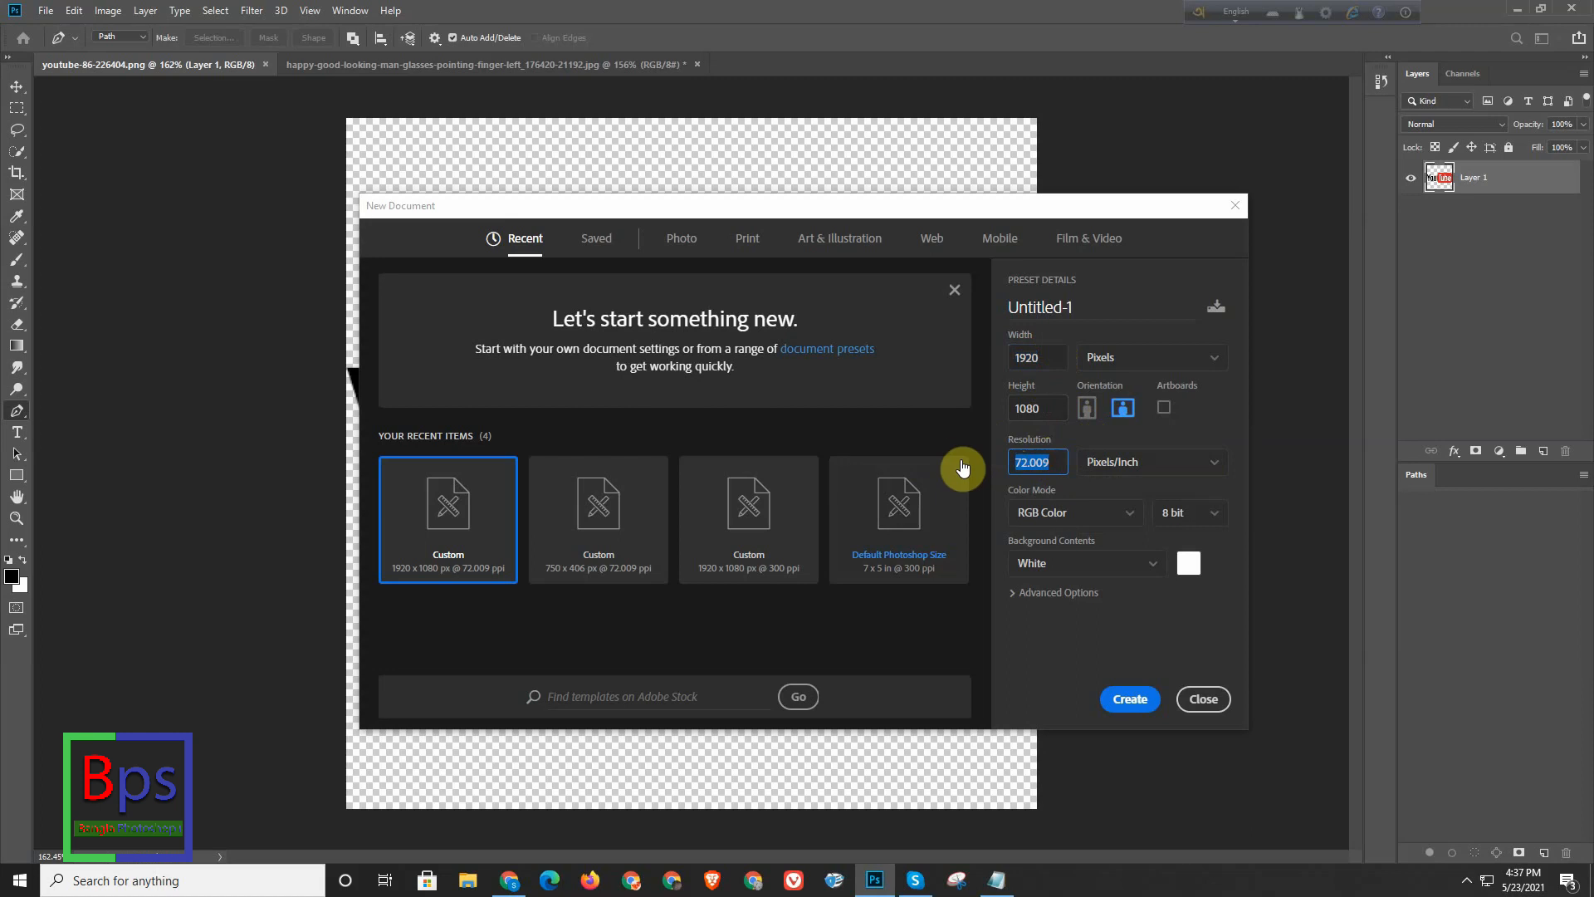
text(300)
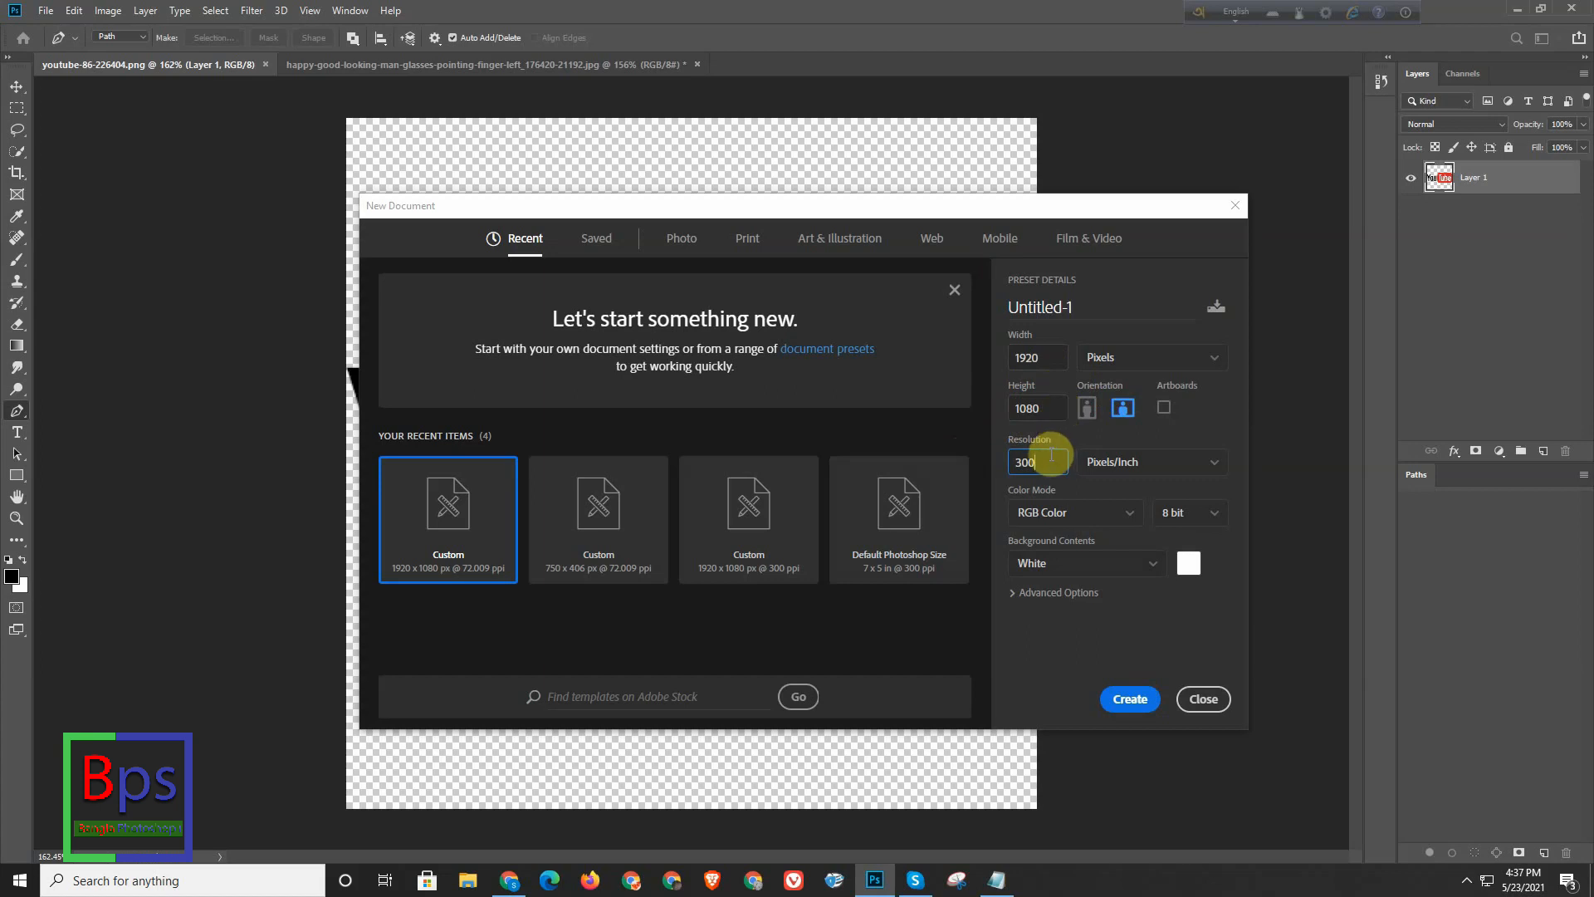
click(1133, 701)
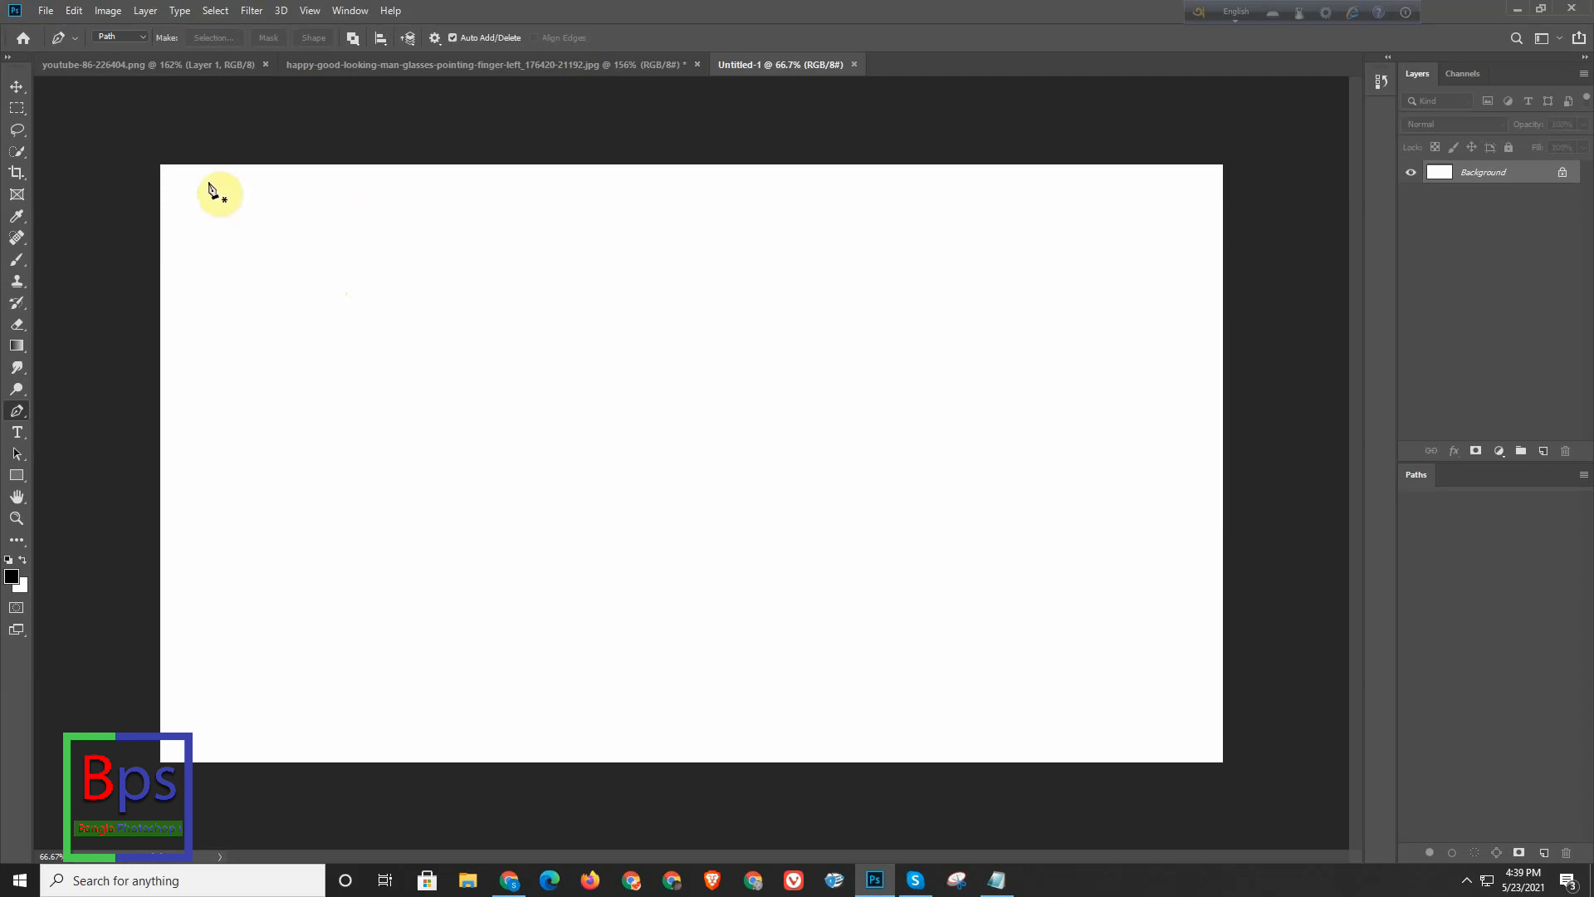
- Make a Quick Selection of the pointing man in the happy-good-looking-man photo
click(144, 64)
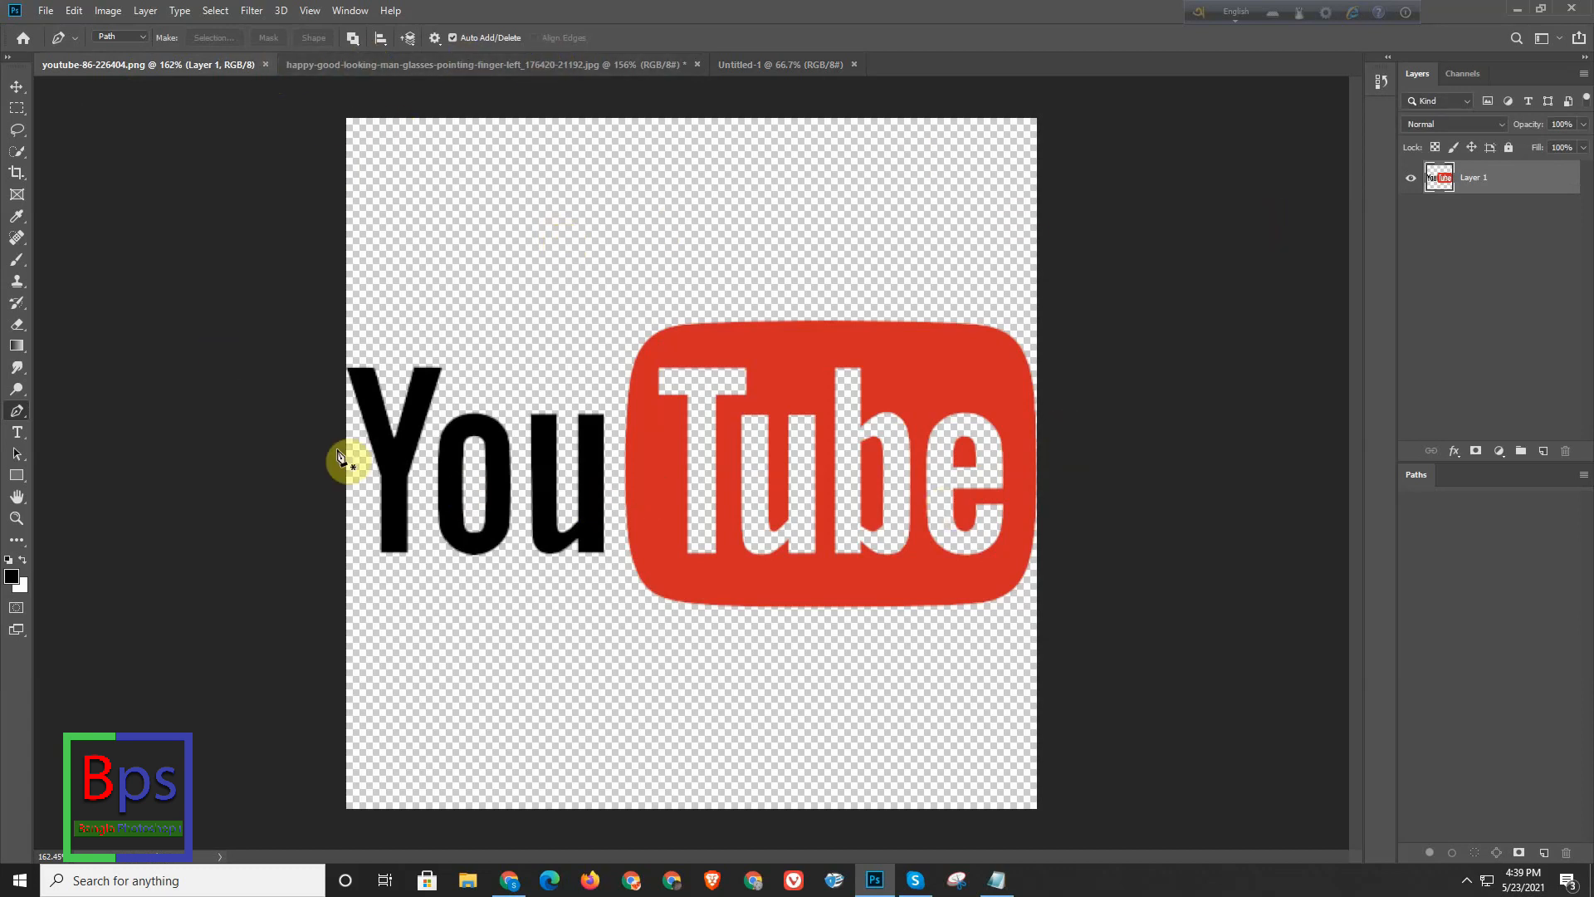
click(445, 65)
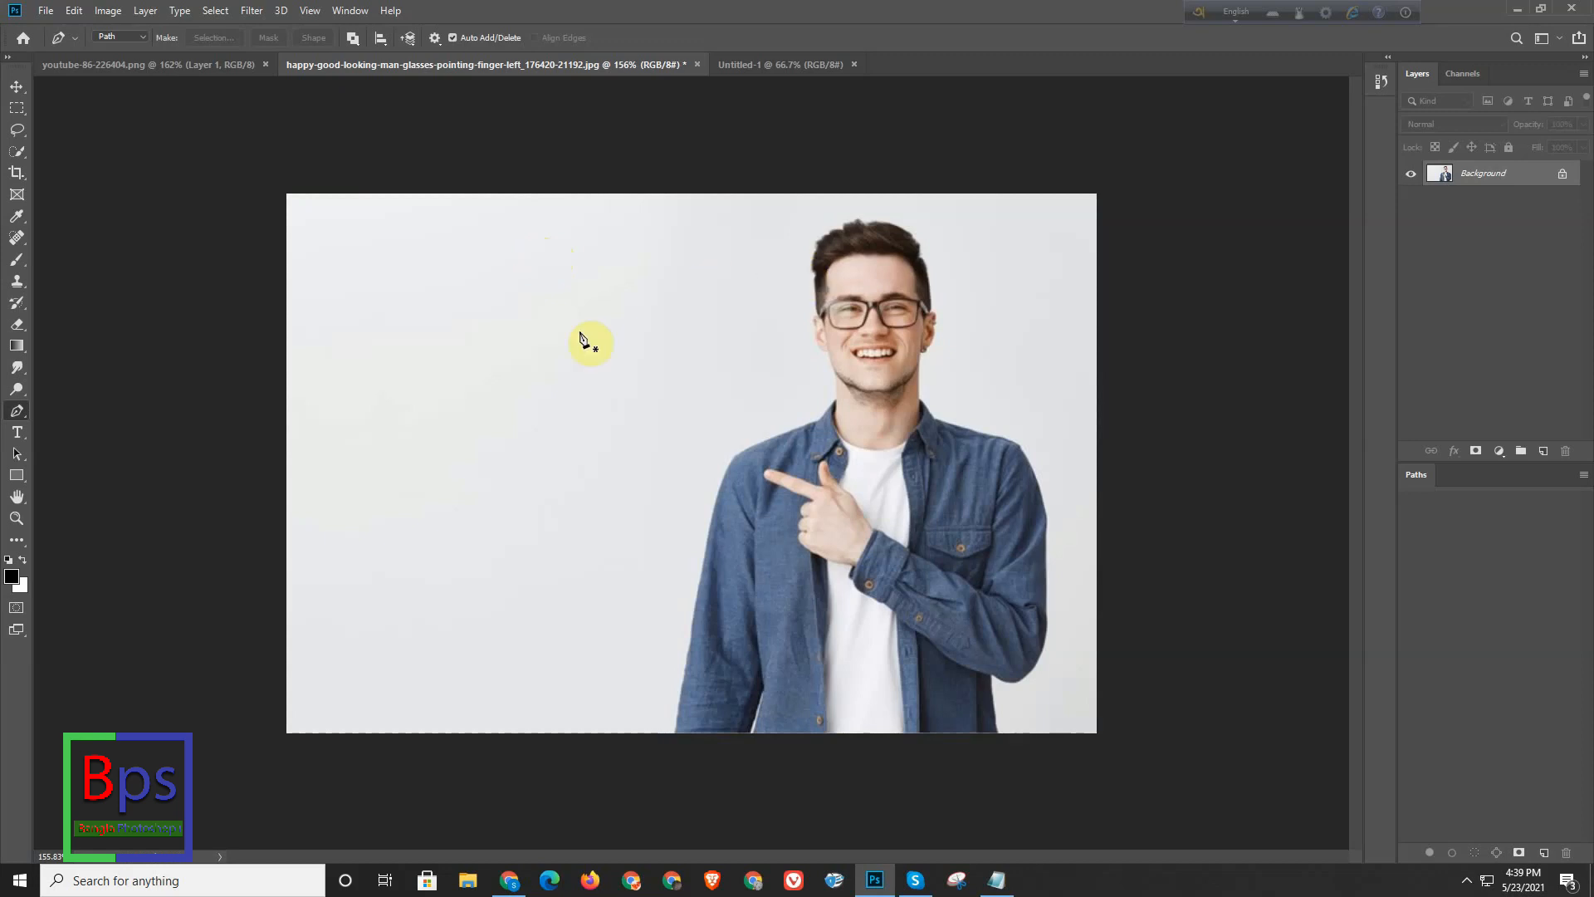
click(236, 65)
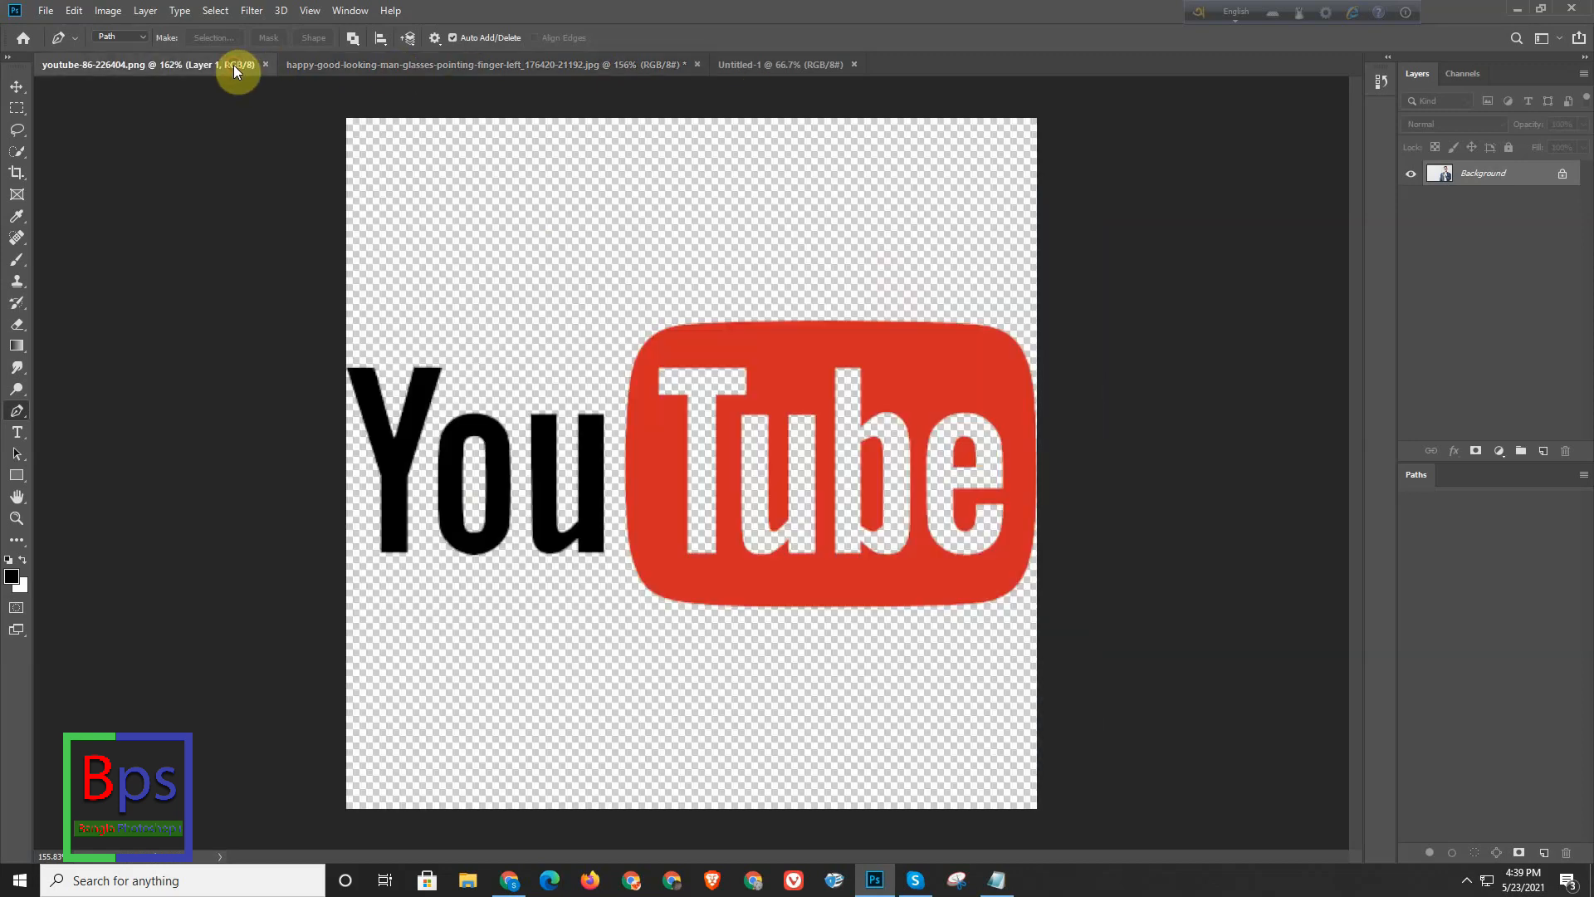
click(523, 65)
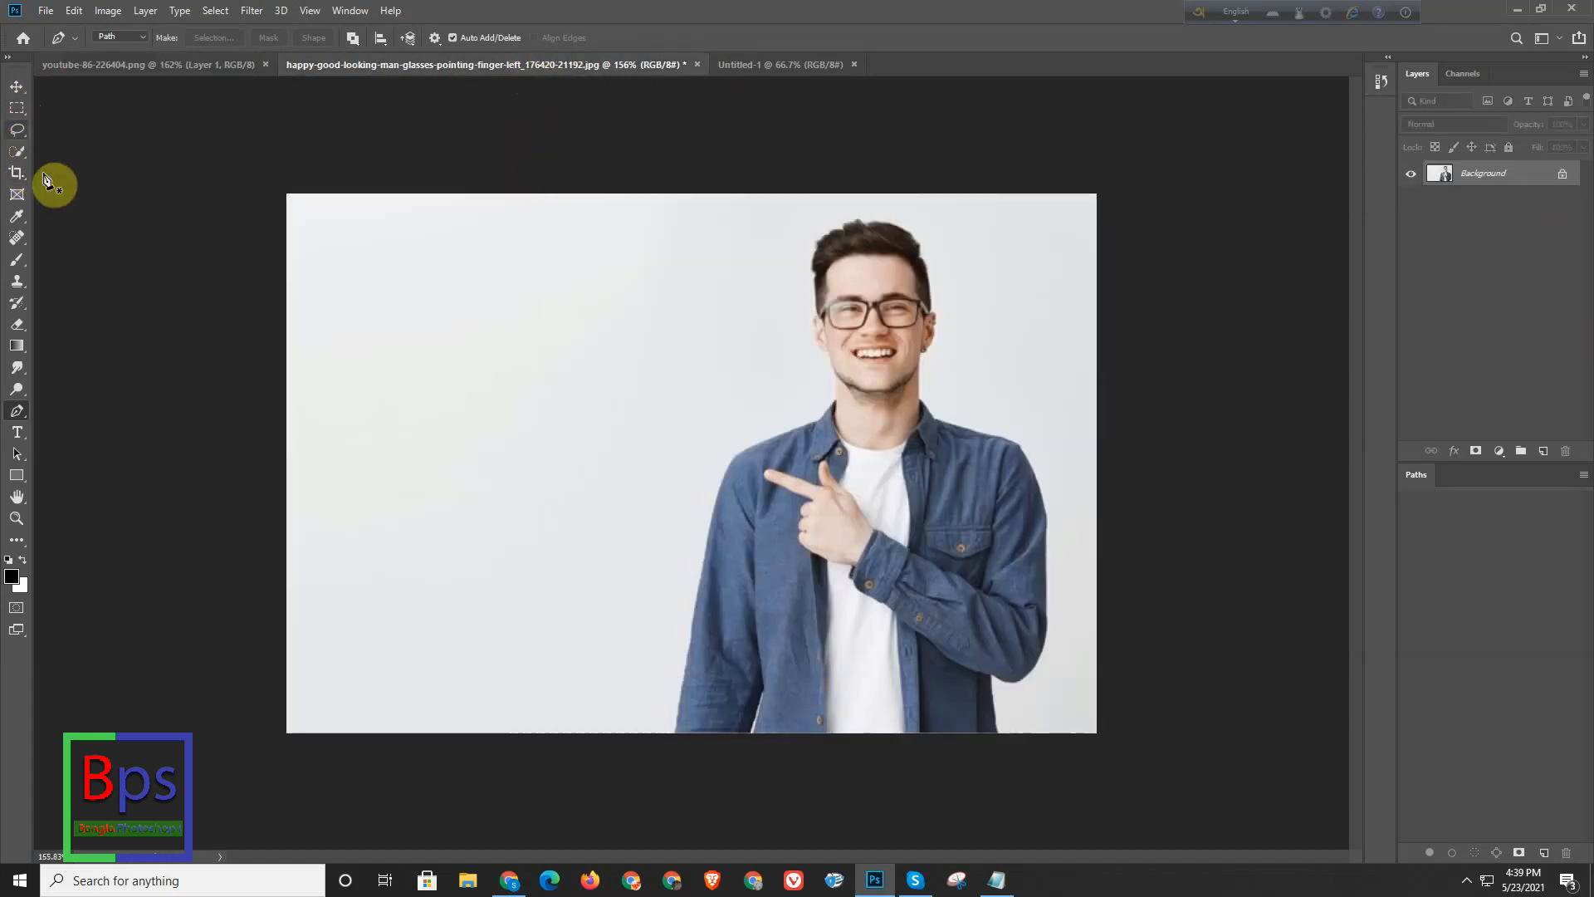
click(16, 150)
mouse_move(887, 324)
mouse_down()
mouse_move(869, 263)
mouse_move(878, 425)
mouse_move(777, 544)
mouse_move(779, 576)
mouse_move(869, 582)
mouse_move(879, 603)
mouse_move(932, 532)
mouse_move(970, 581)
mouse_move(994, 529)
mouse_move(992, 572)
mouse_move(787, 553)
mouse_move(738, 614)
mouse_up()
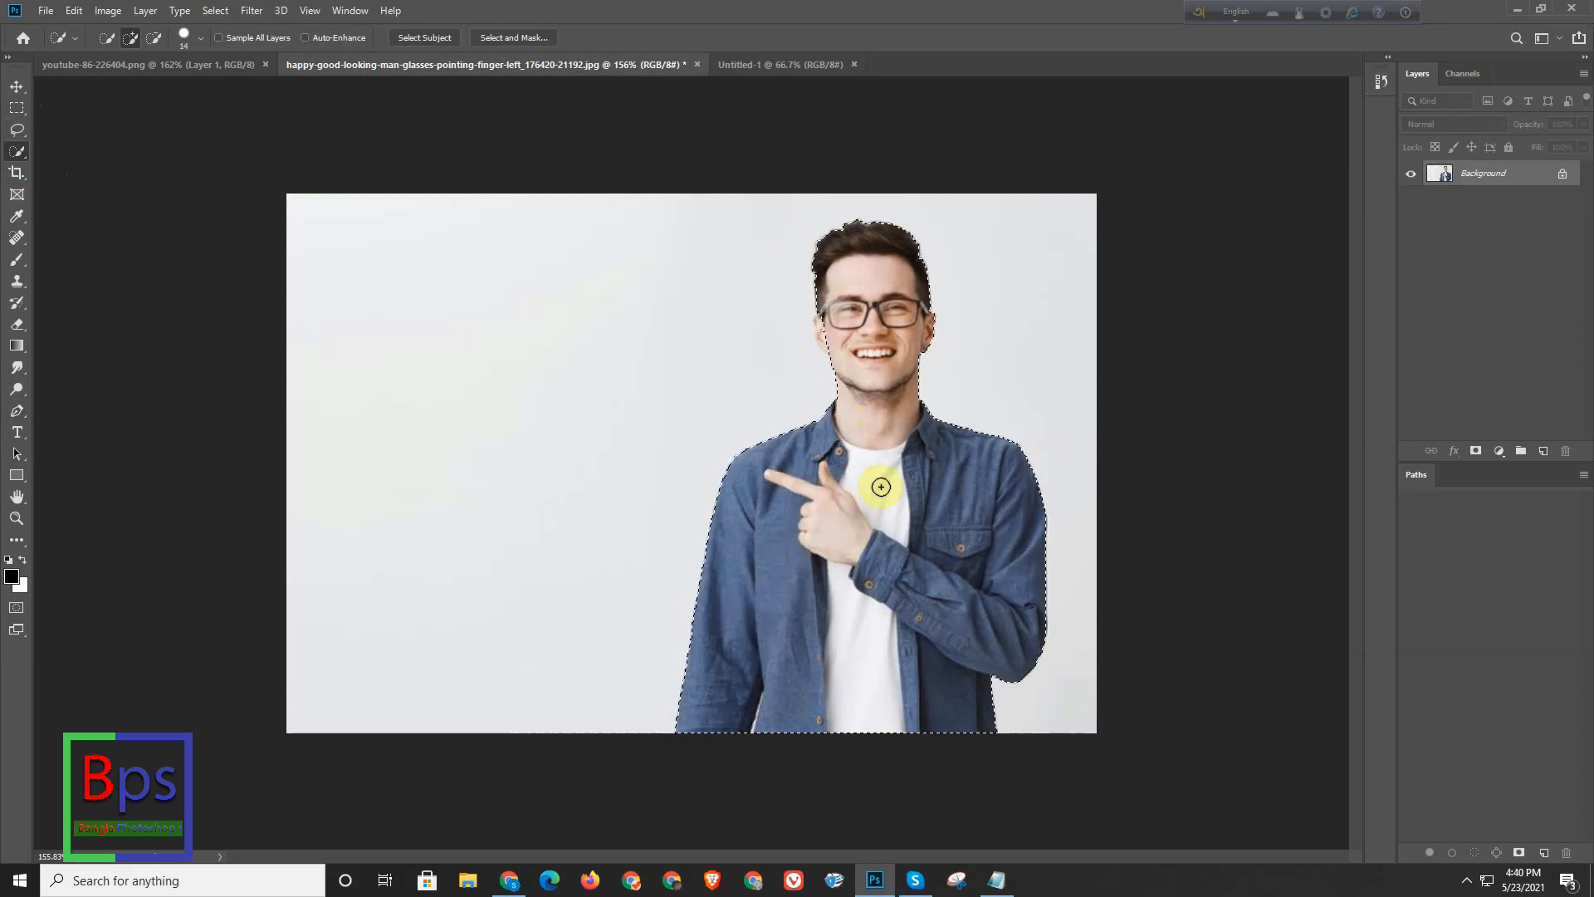
- Trace the missed ear on the image's left side with the Pen tool and add the path to the selection
scroll(824, 344, up, 10)
drag(853, 294, 829, 302)
key(p)
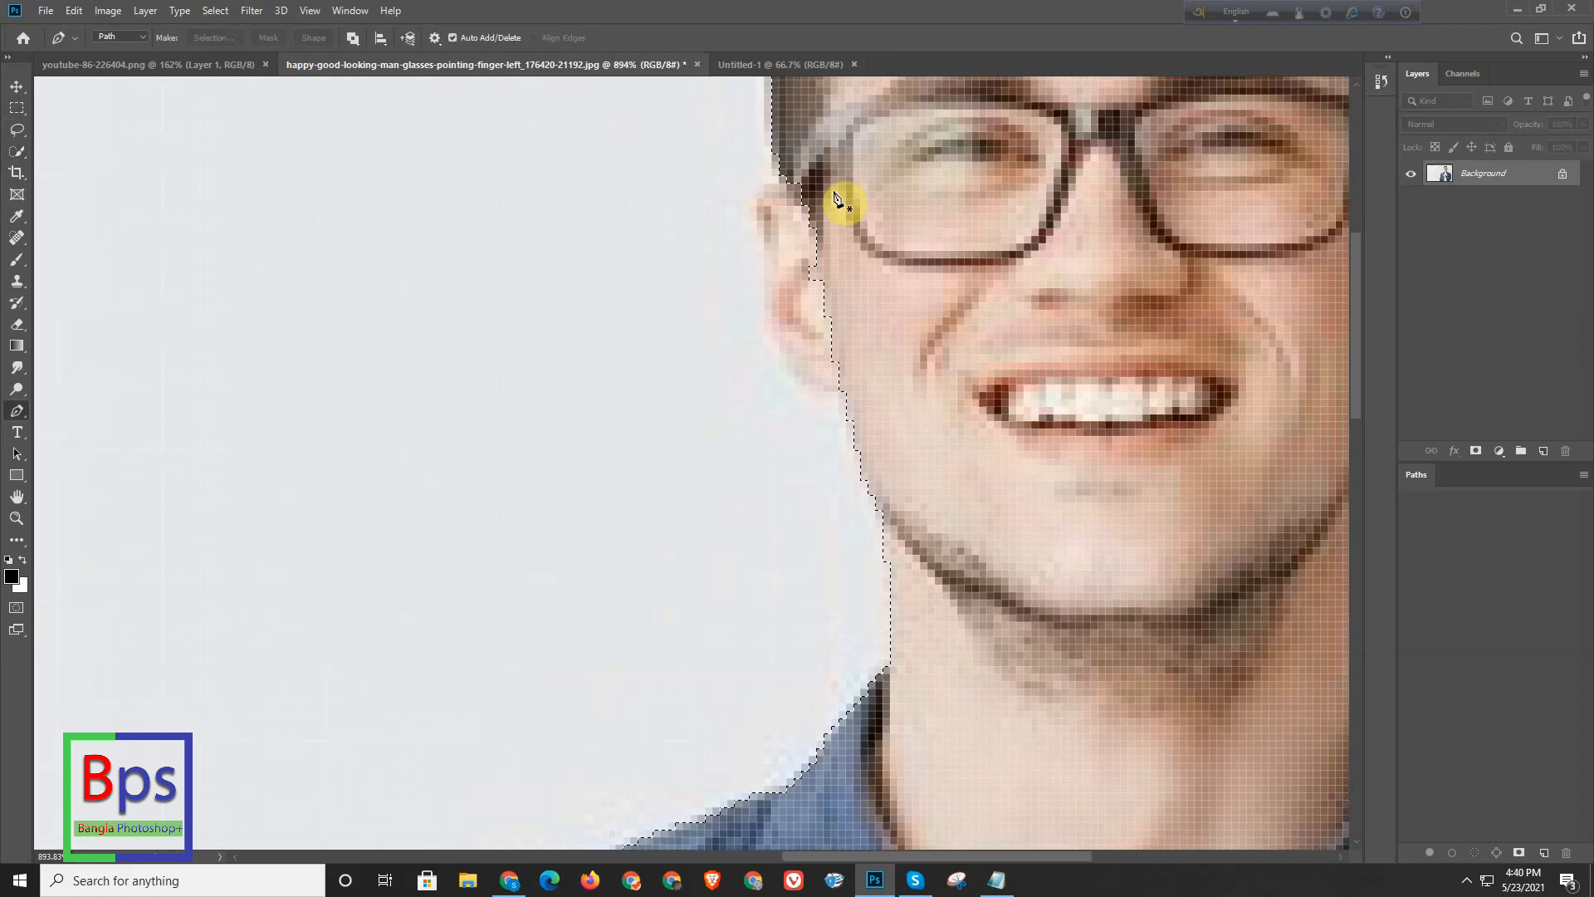
click(807, 137)
drag(762, 192, 751, 218)
drag(767, 321, 889, 385)
drag(878, 146, 876, 137)
click(810, 136)
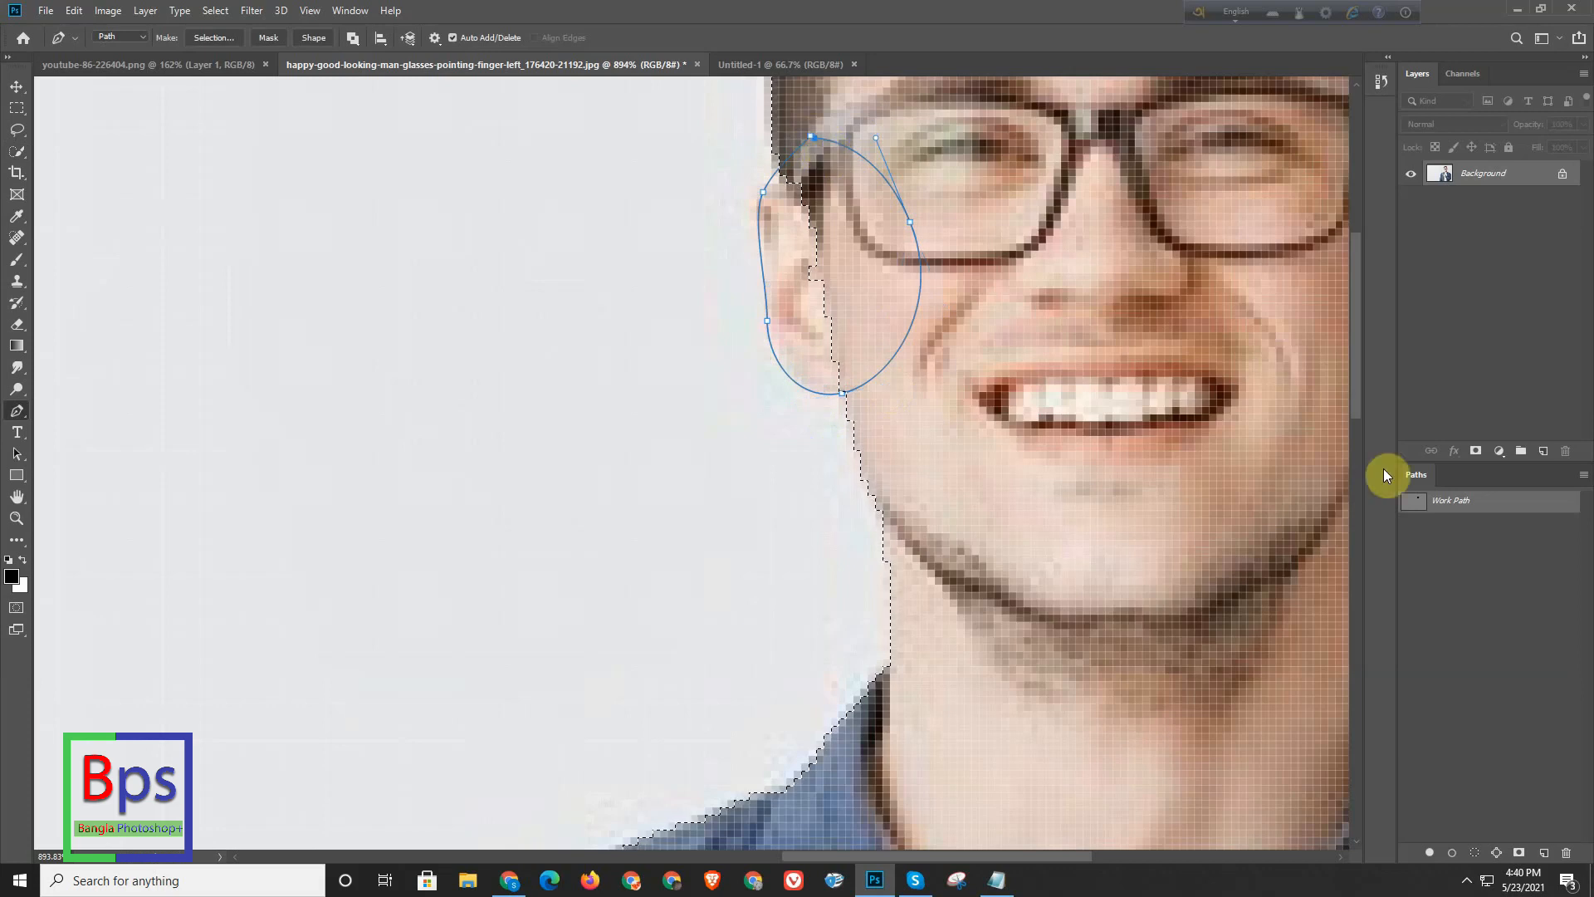
ctrl+shift+click(1419, 503)
- Outline the ear on the image's right side with a closed pen path and add it to the selection
drag(655, 401, 577, 406)
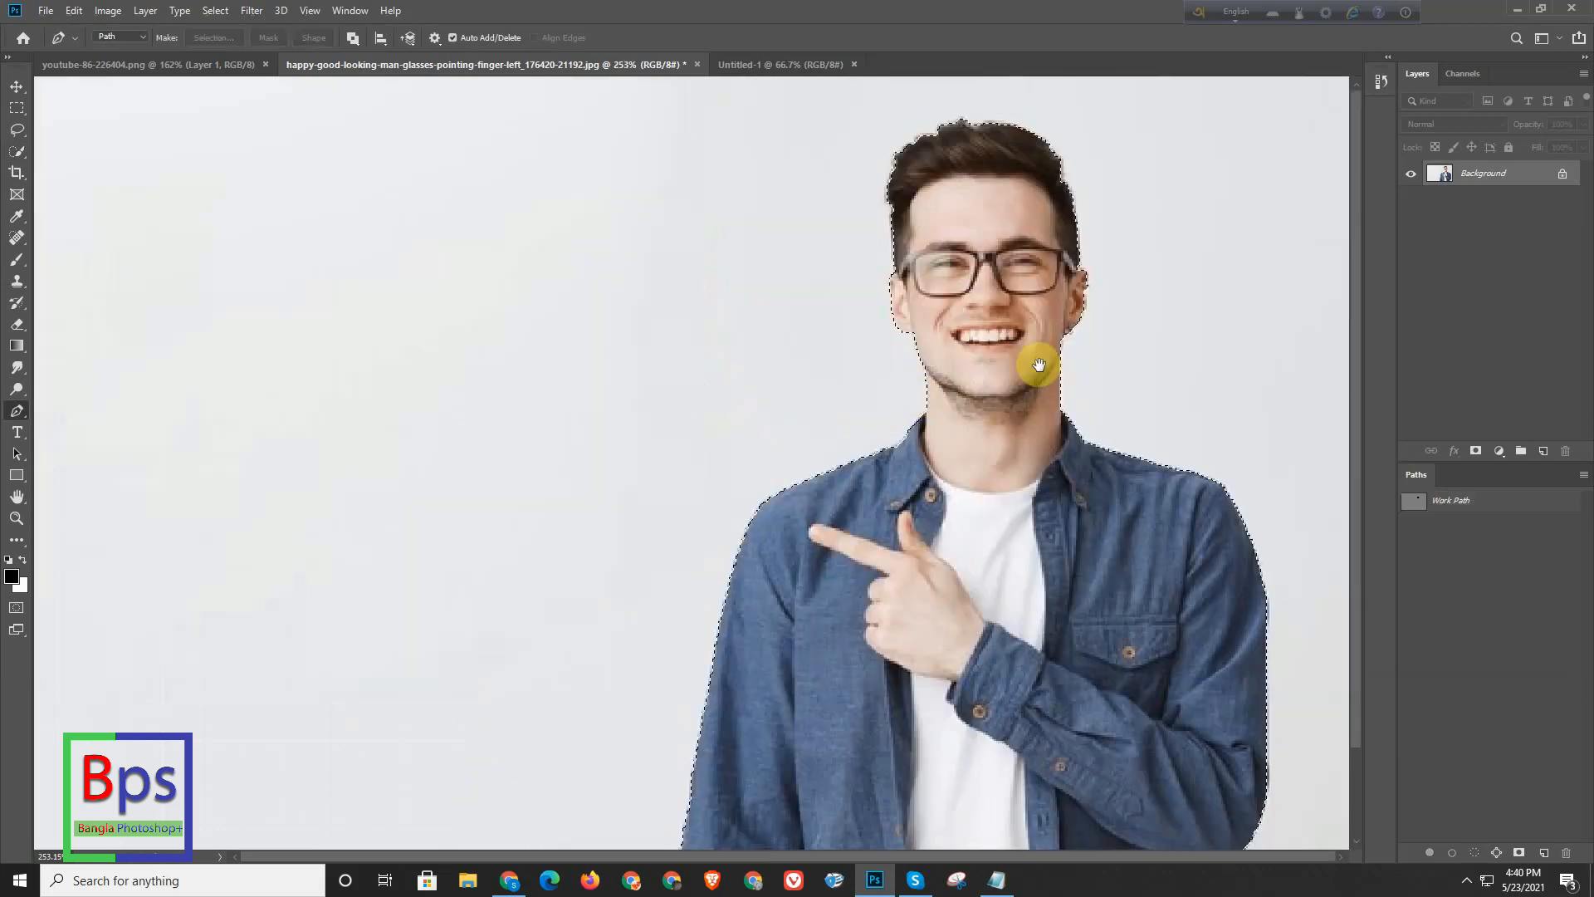
drag(1070, 318, 1143, 270)
click(1091, 162)
drag(1128, 196, 1129, 220)
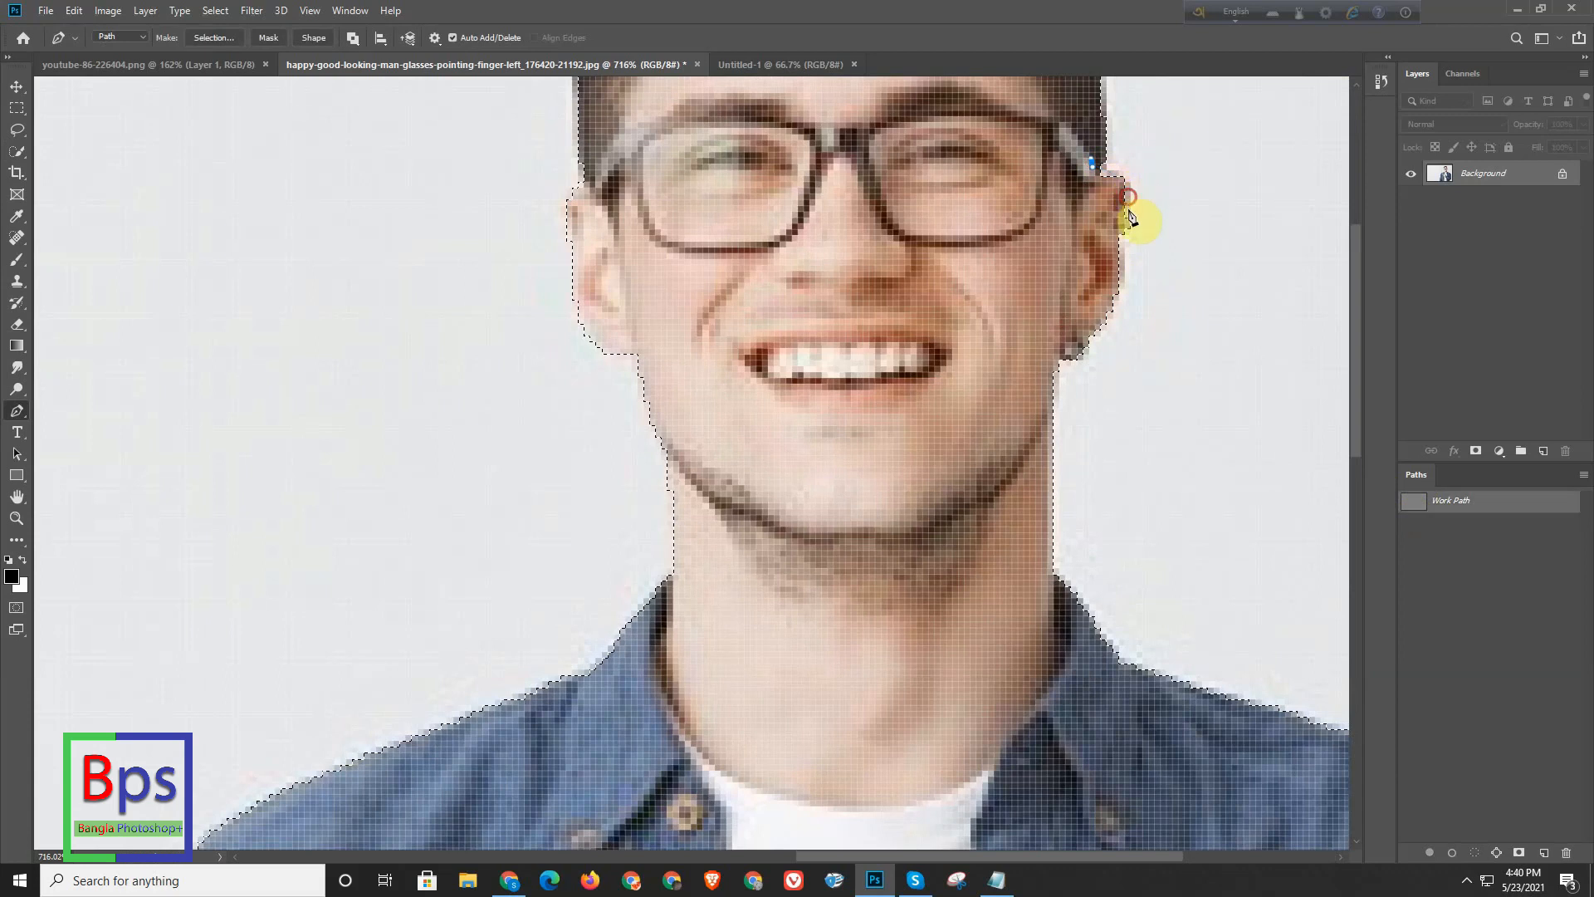
drag(1114, 305, 1052, 368)
drag(1000, 226, 1021, 191)
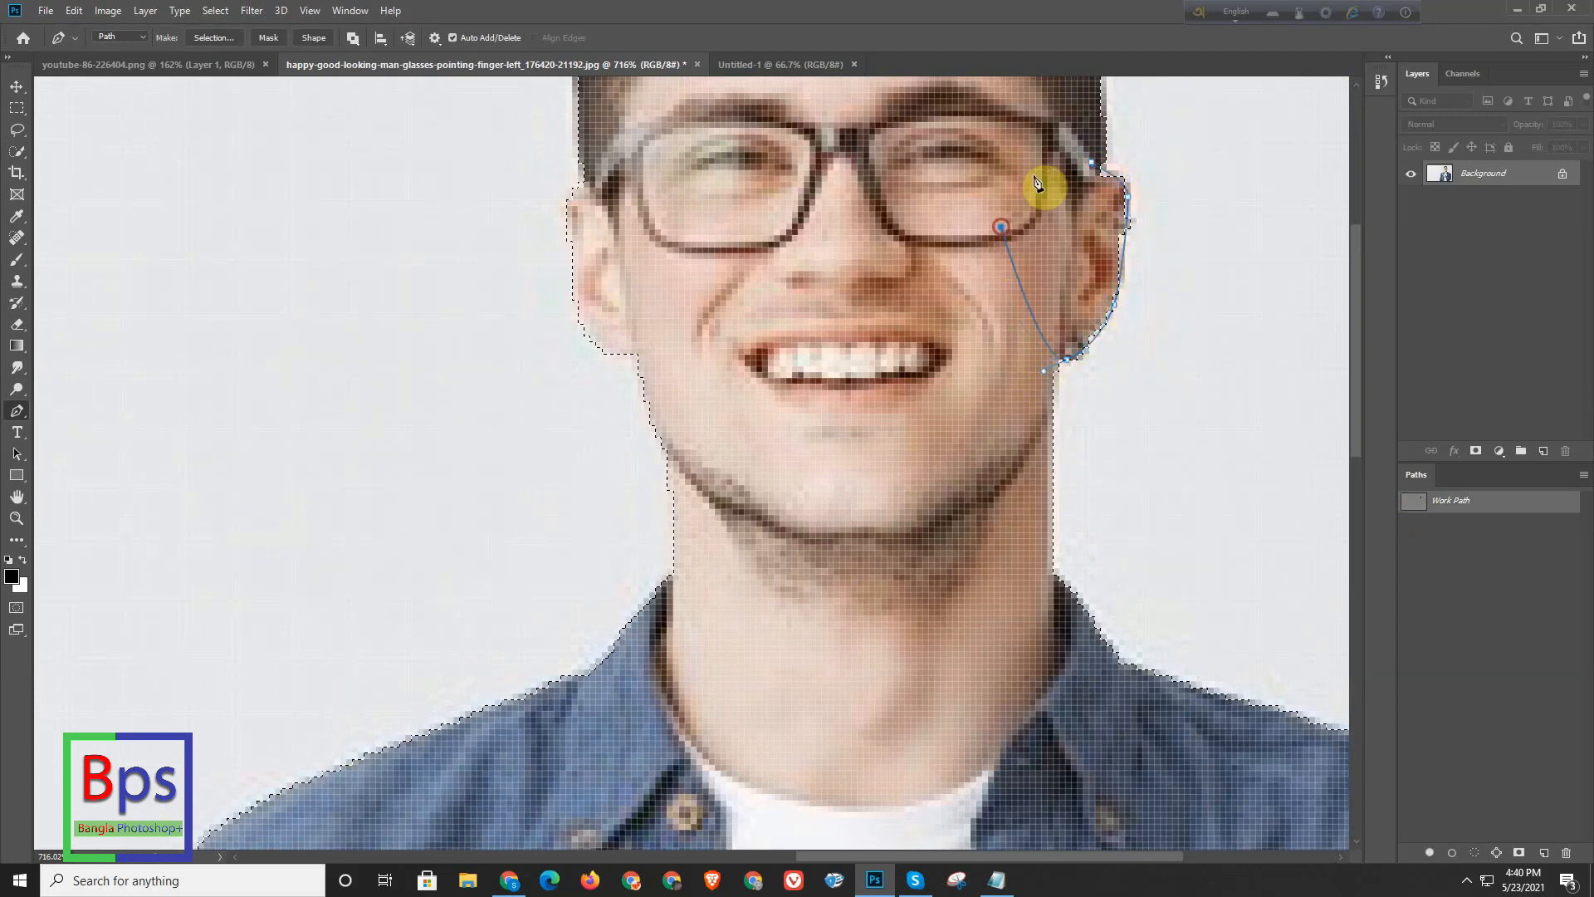
click(1090, 163)
ctrl+shift+click(1407, 501)
- Trace the thin background gap between the sleeve and shirt at the photo's lower edge and subtract it from the selection
drag(618, 385, 540, 394)
drag(873, 226, 818, 495)
drag(733, 549, 791, 511)
drag(757, 736, 730, 597)
key(f)
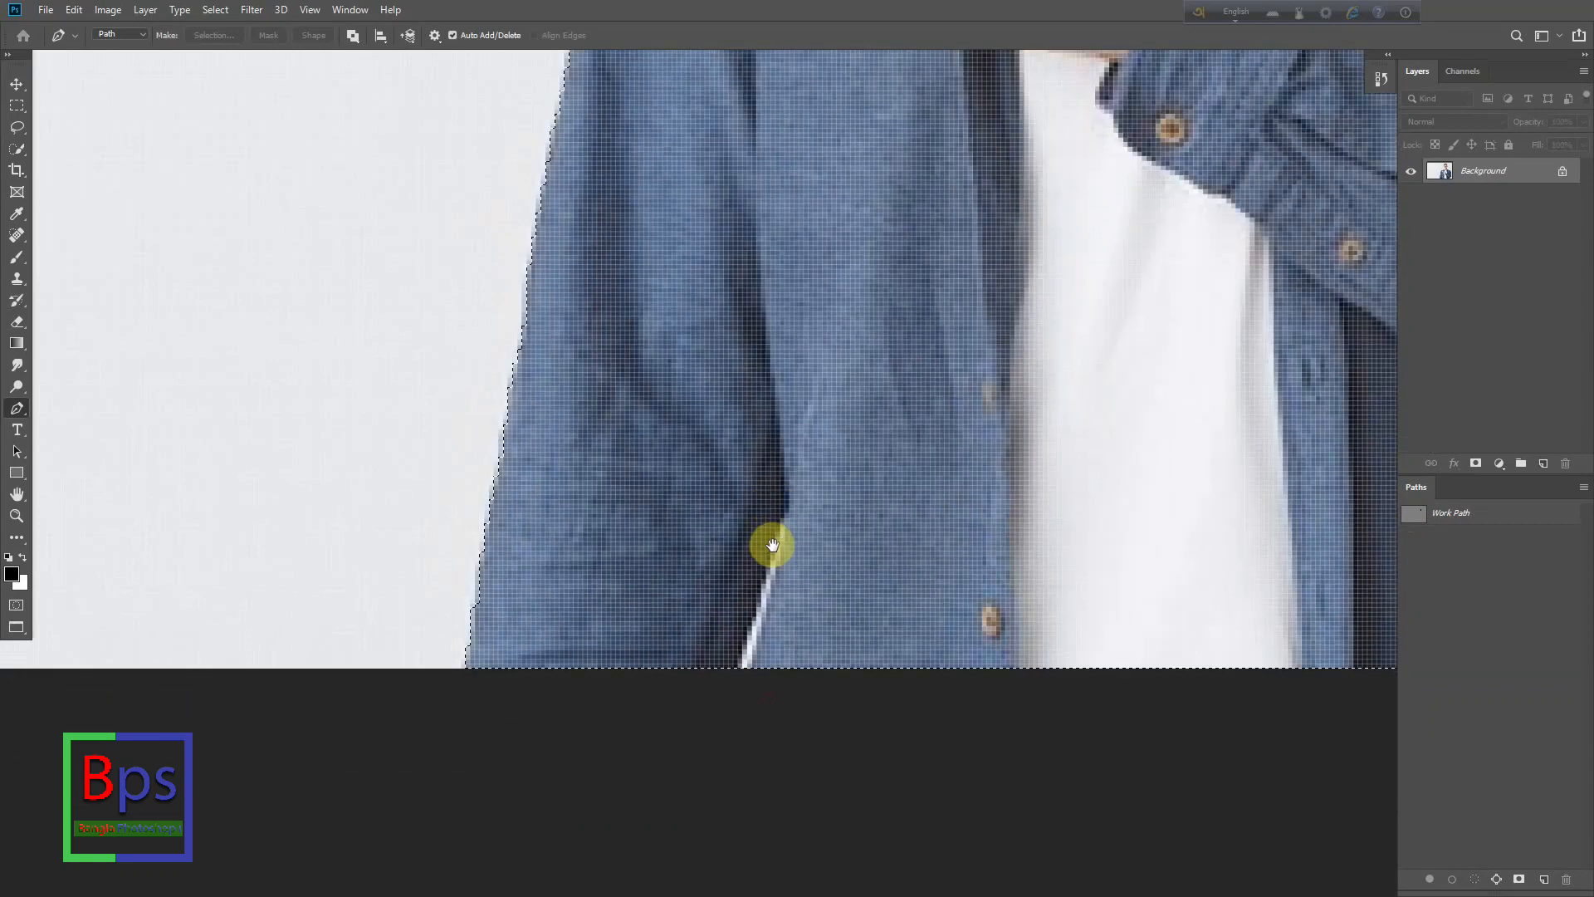
click(749, 683)
click(788, 526)
drag(784, 515, 780, 520)
drag(738, 661, 736, 674)
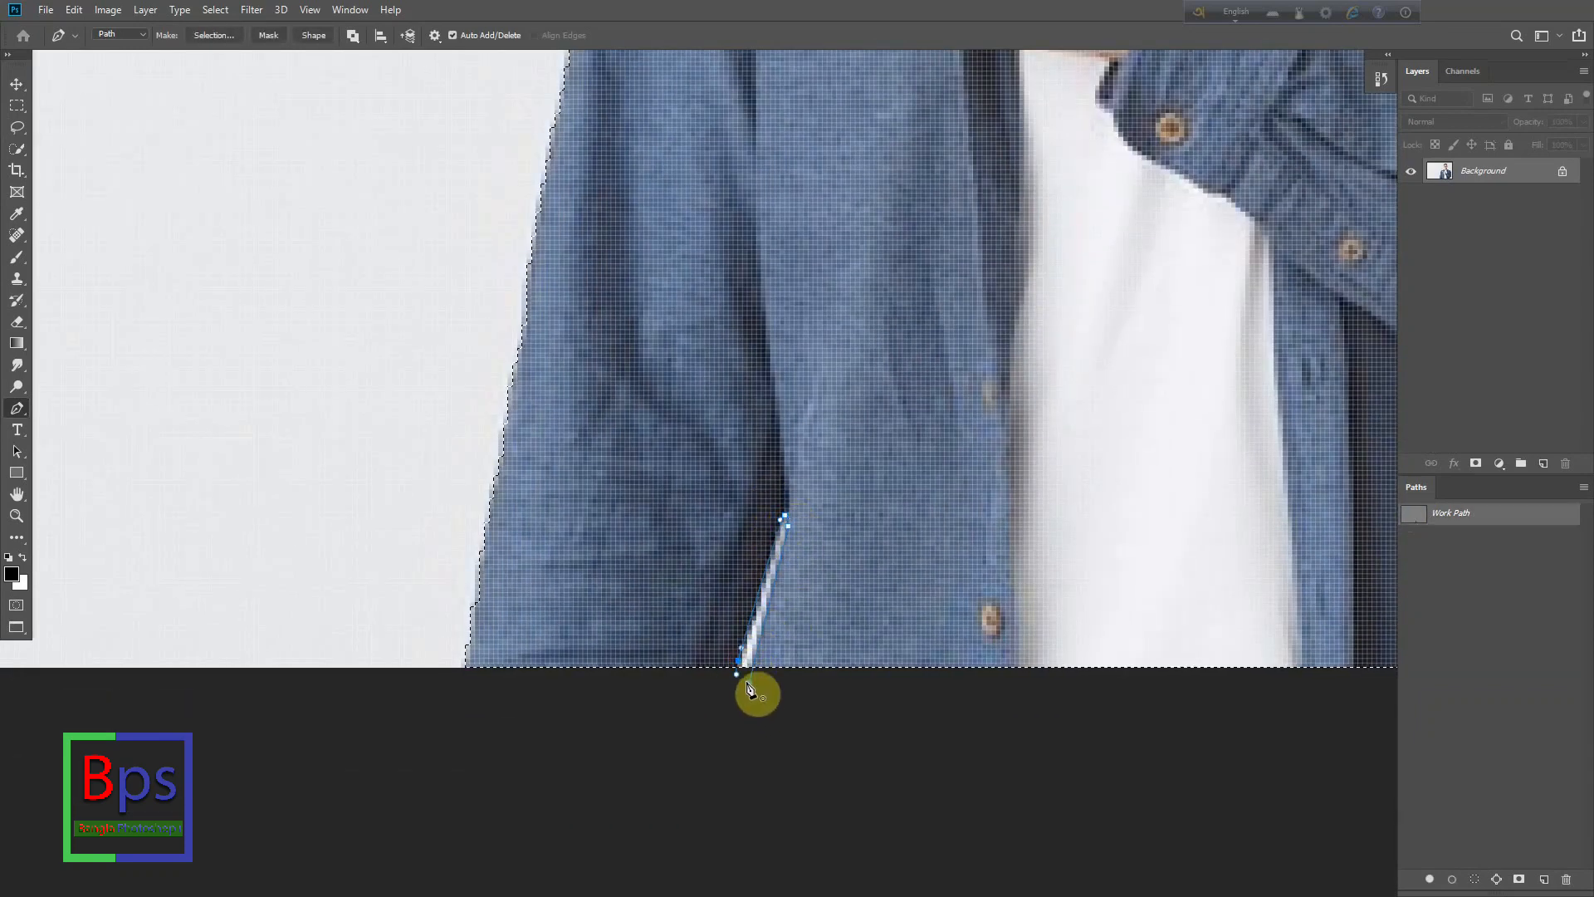
click(749, 683)
click(1416, 528)
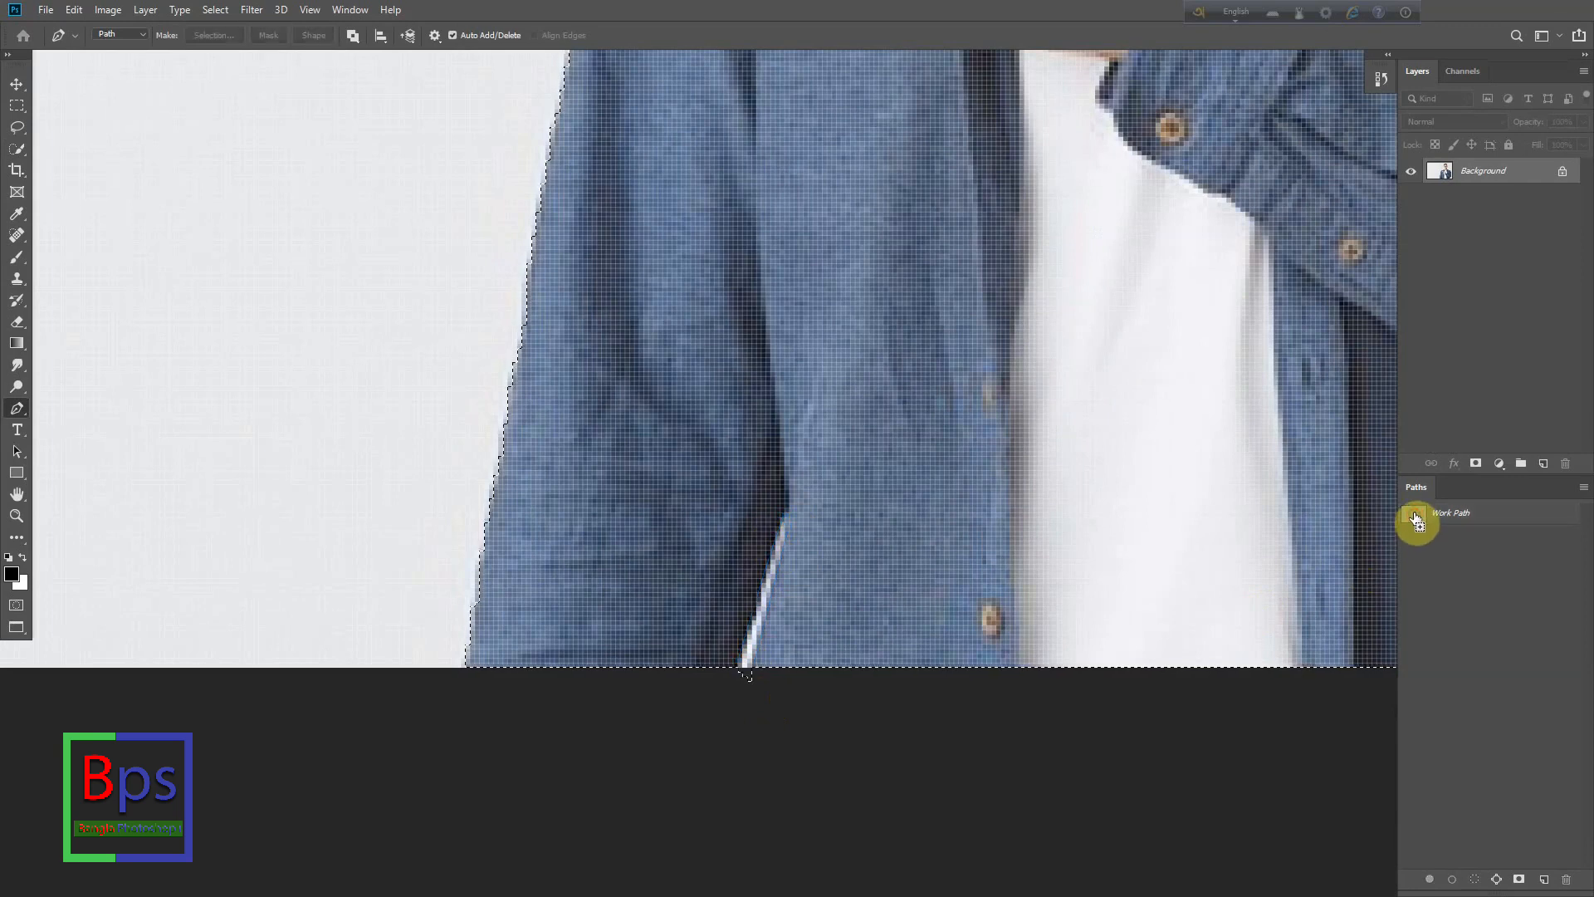
key(ctrl+z)
ctrl+alt+click(1412, 523)
- Feather the man's selection by 0.5 pixels
scroll(828, 603, down, 7)
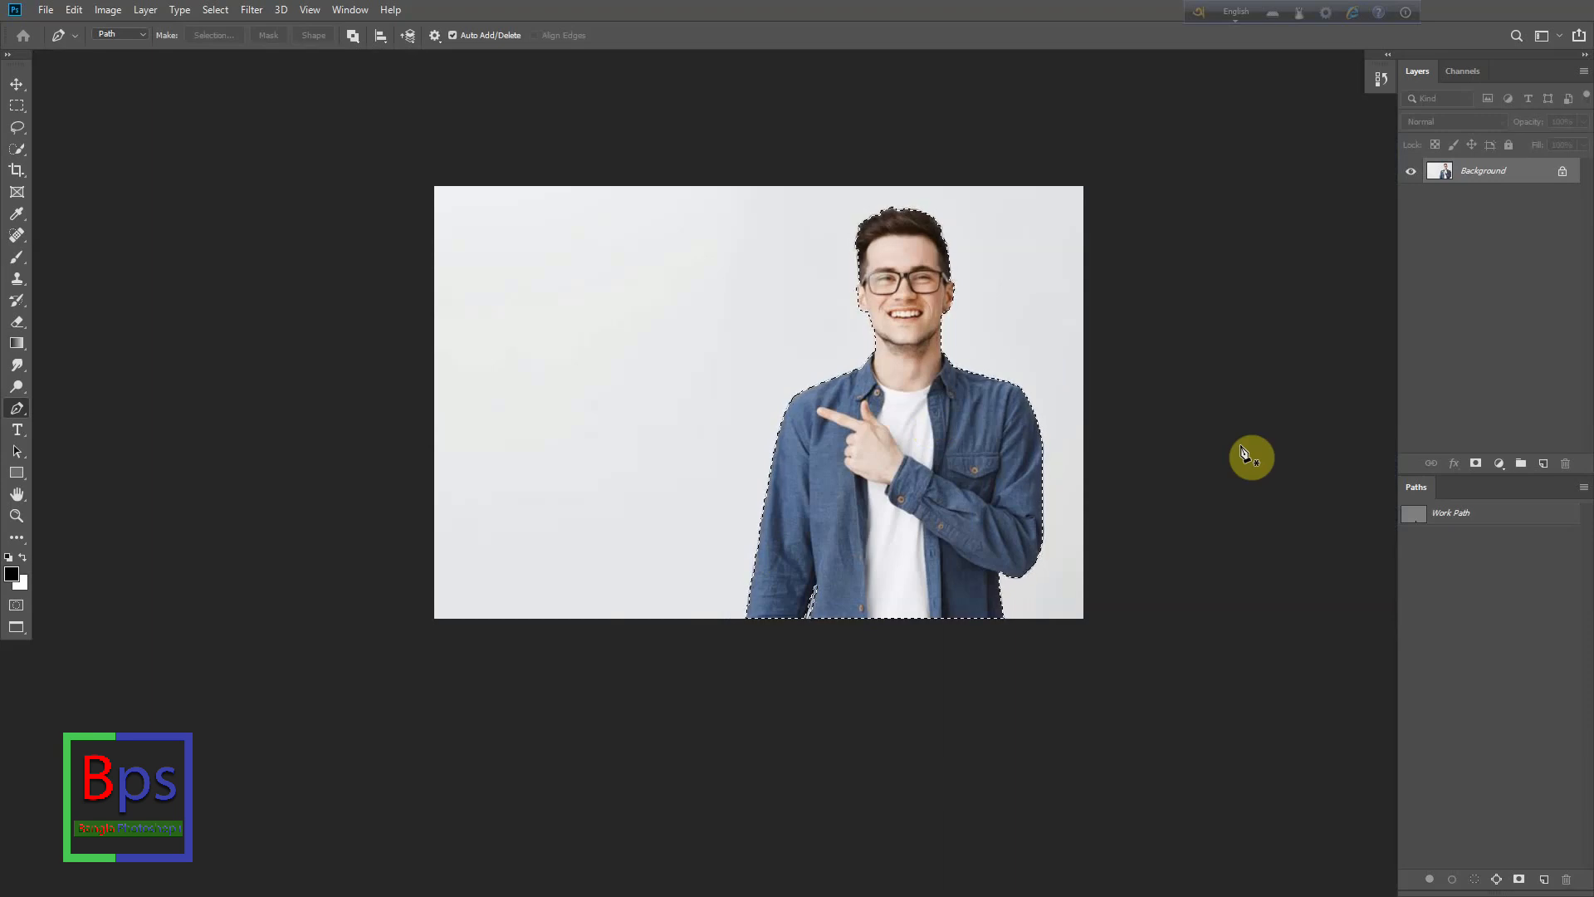
key(shift+F6)
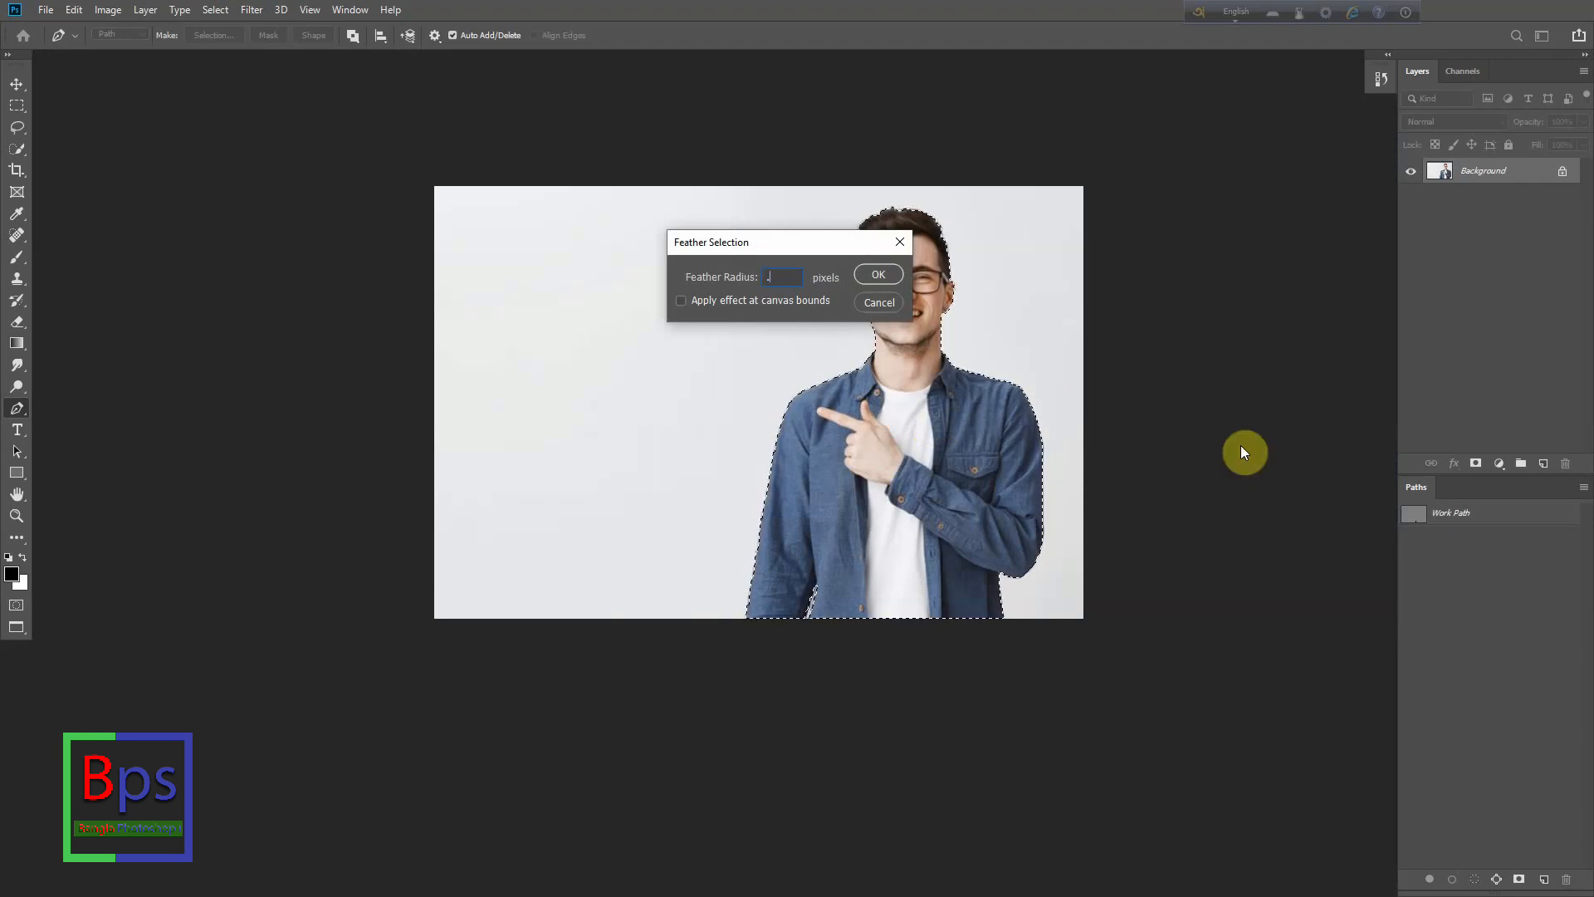
text(5)
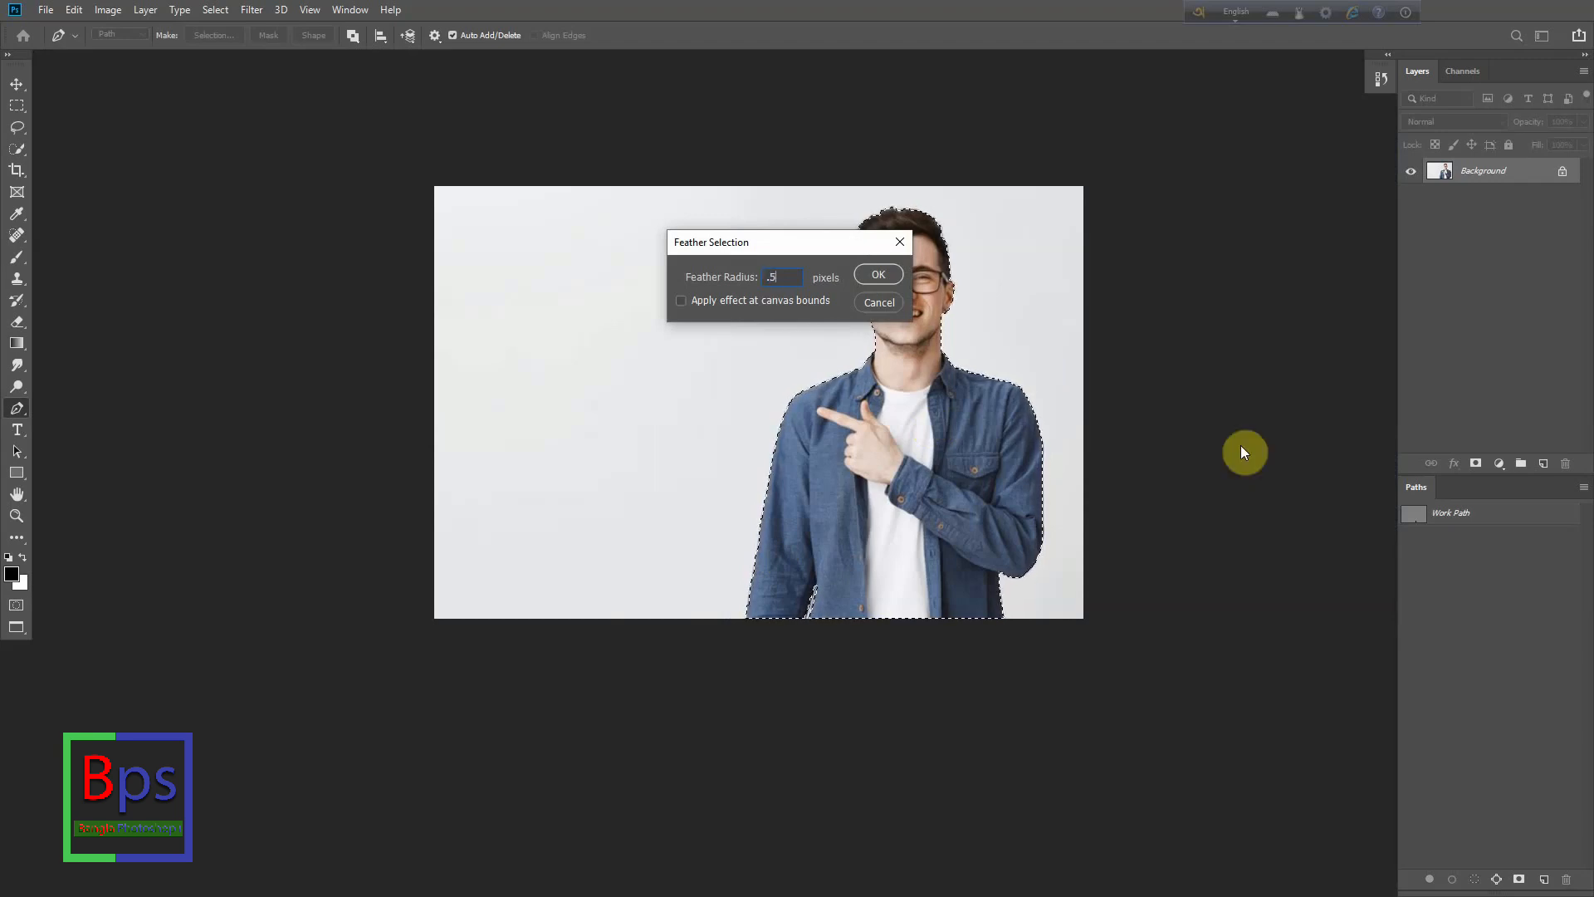
click(878, 275)
- Copy the selected man and paste him into the Untitled-1 document as a new layer
drag(1467, 172, 1457, 179)
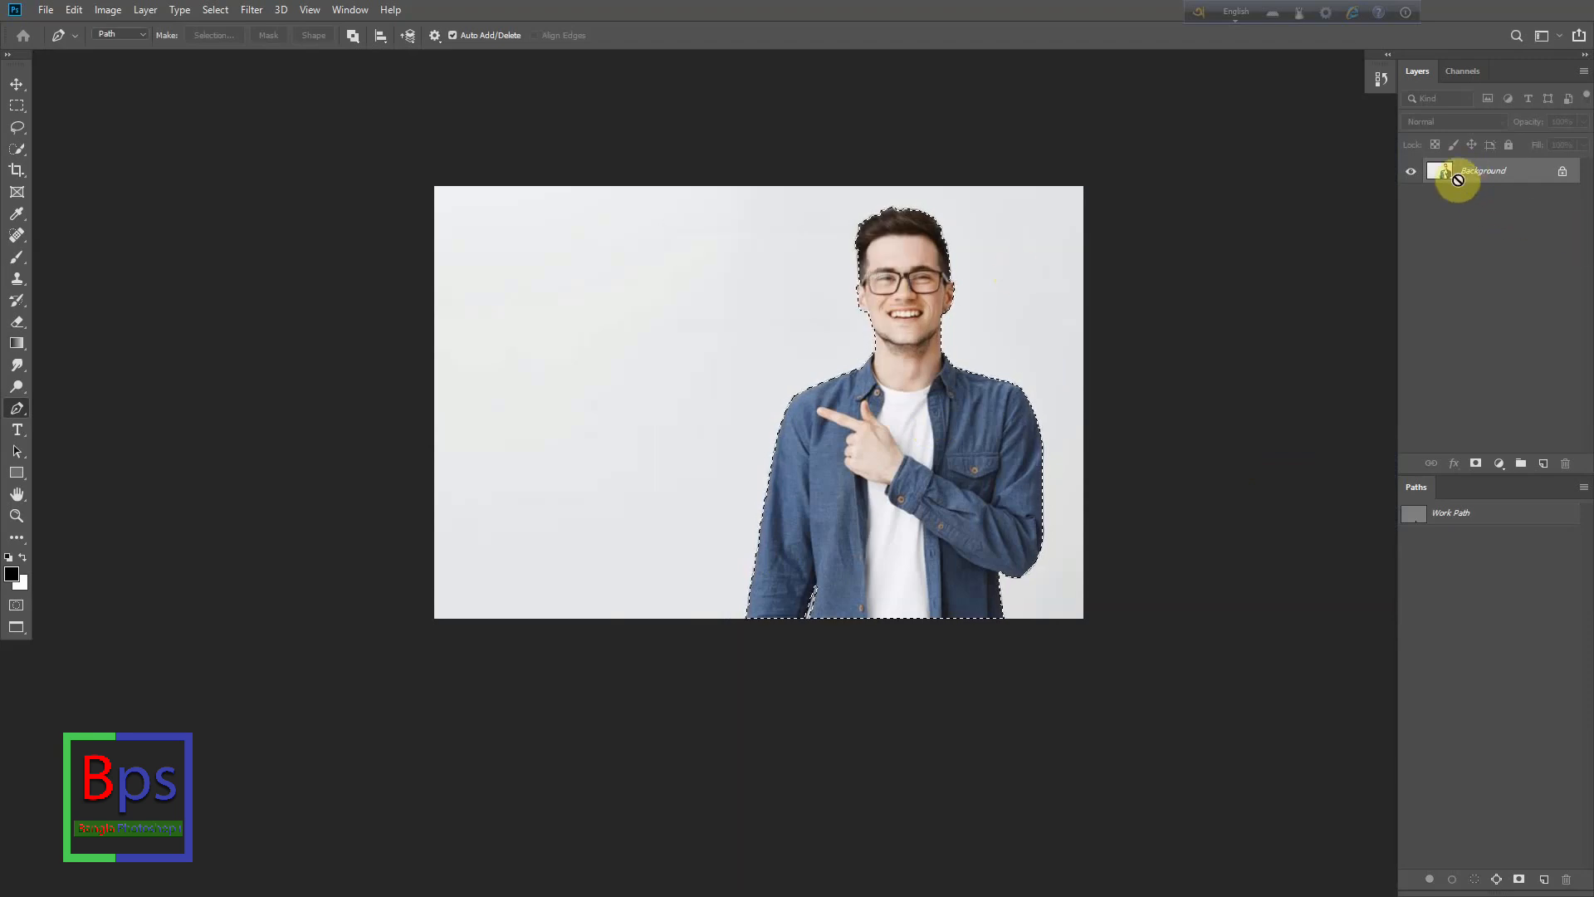
key(f)
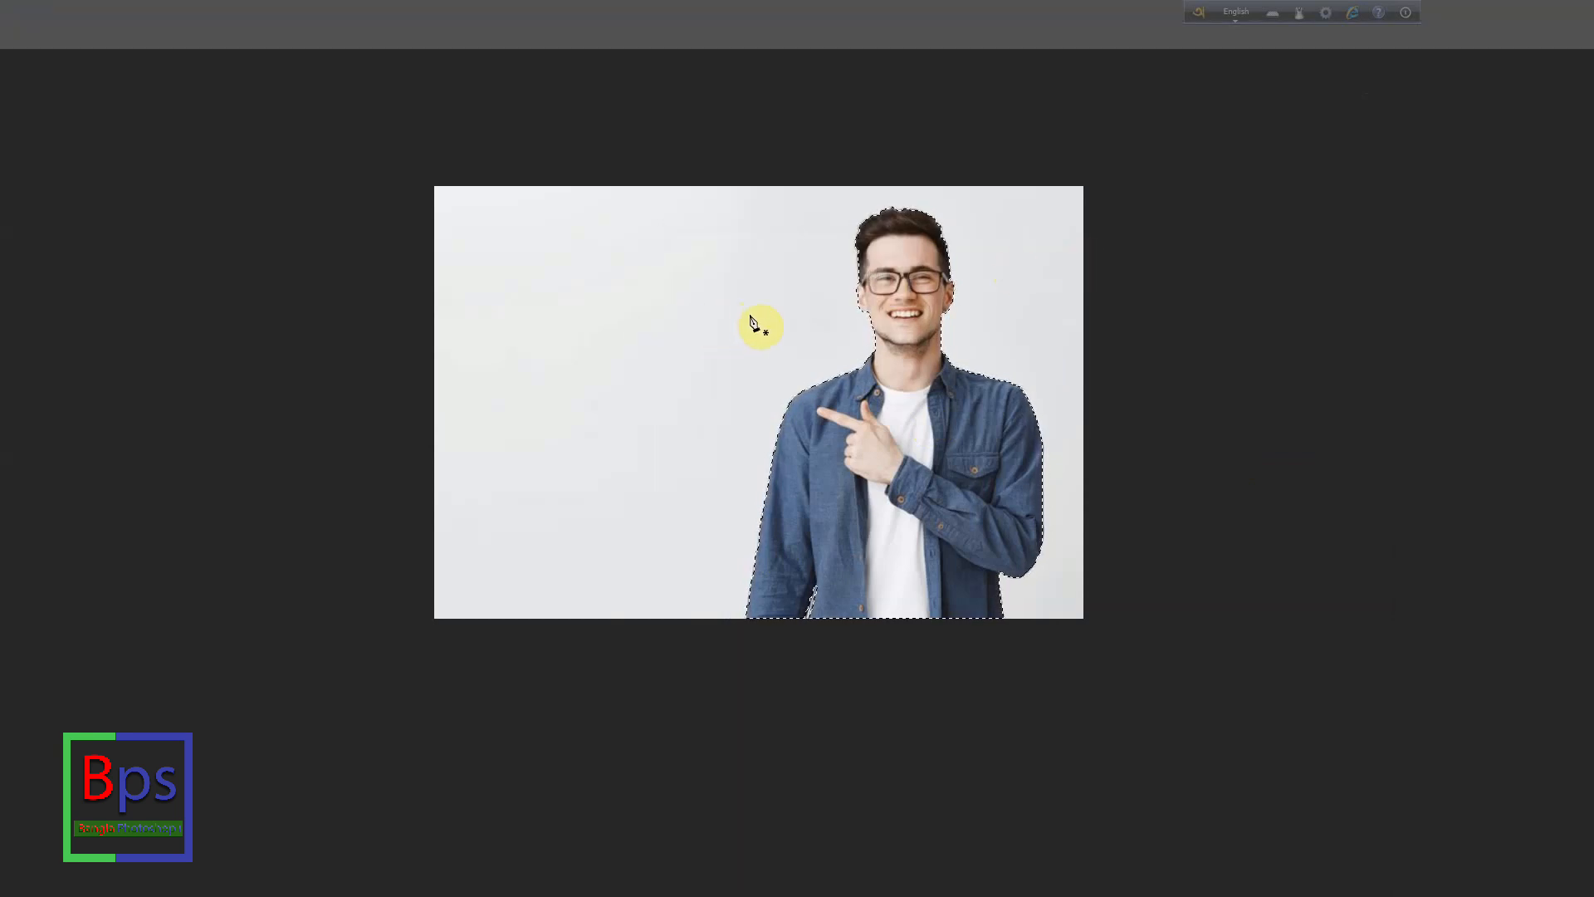
key(f)
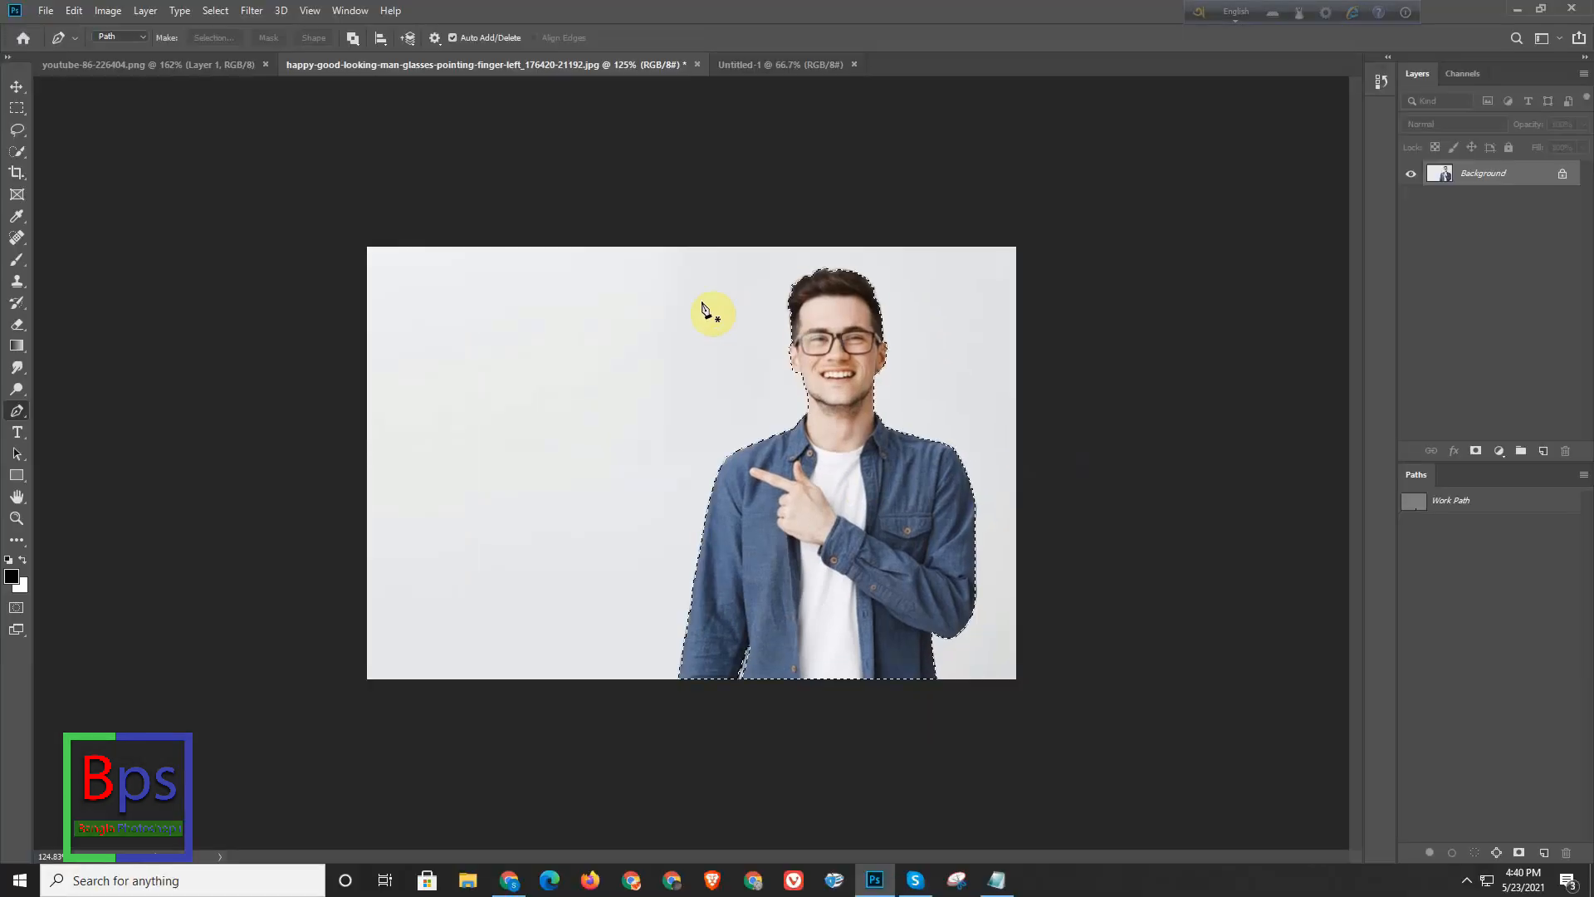
click(211, 64)
click(785, 65)
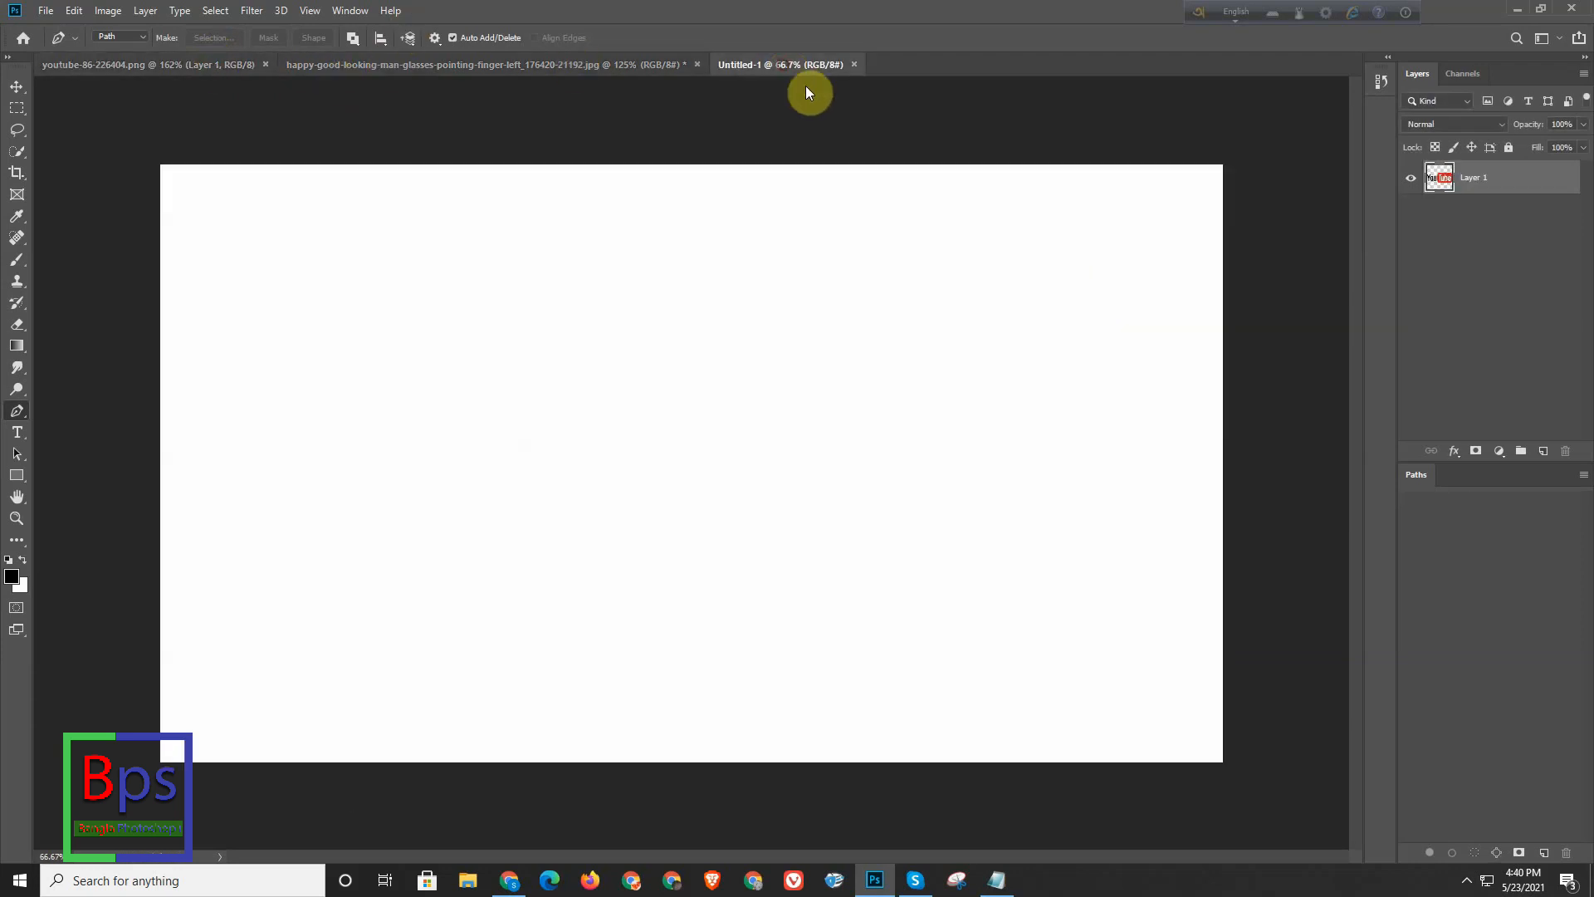
key(ctrl+v)
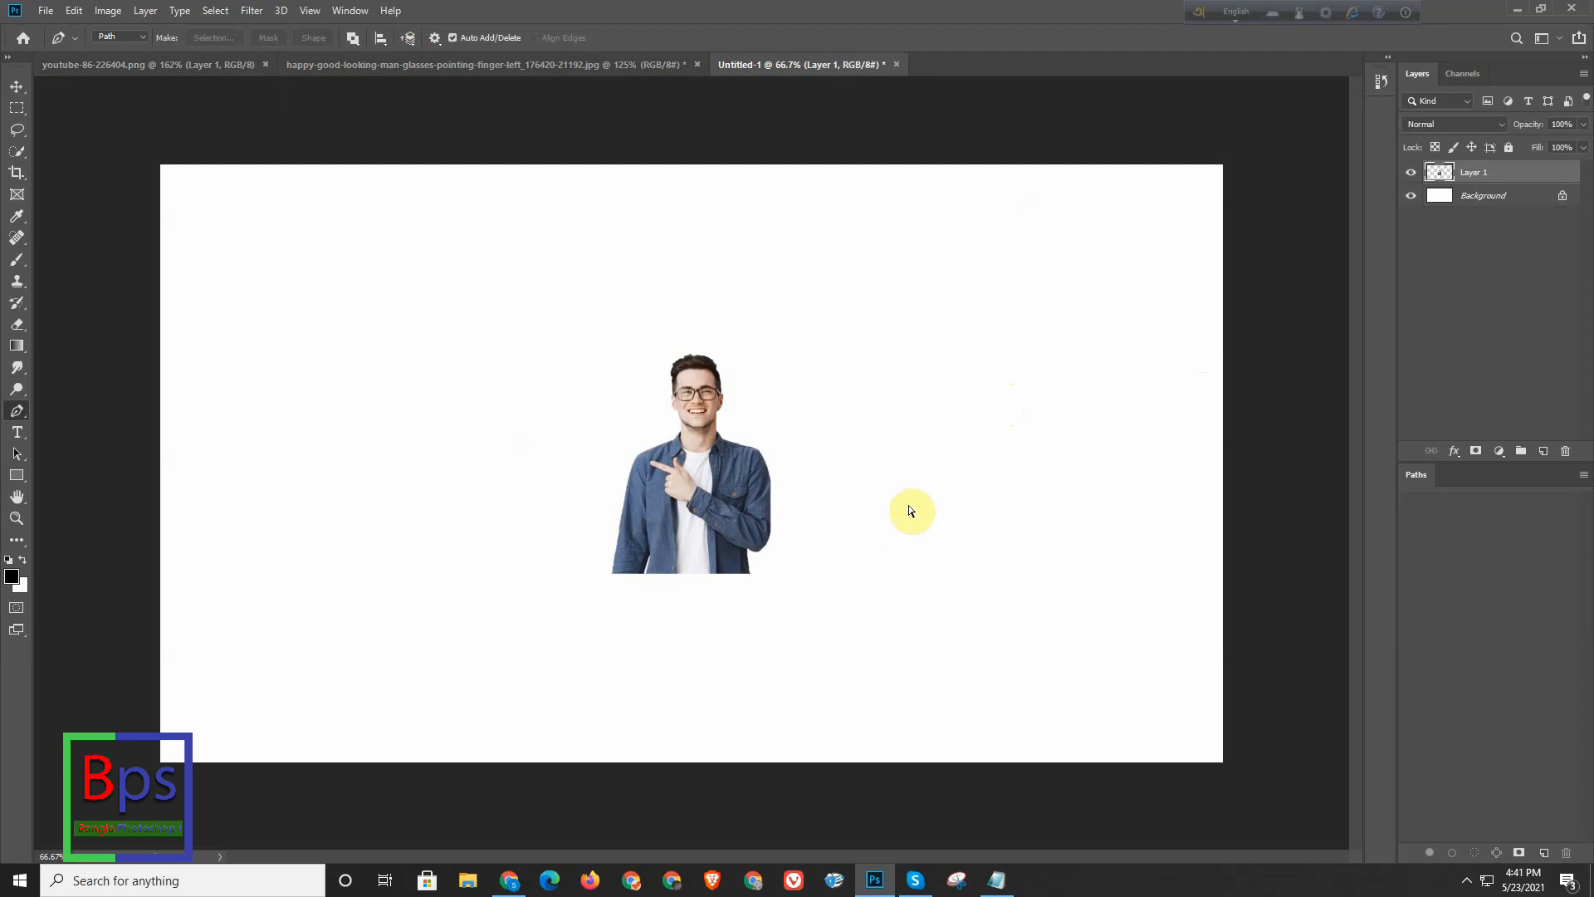
- Enlarge the man to about 252% and place him on the canvas's right side, with his base on the lower edge
key(ctrl+t)
drag(718, 447, 1158, 634)
drag(1063, 541, 743, 259)
drag(1021, 380, 962, 386)
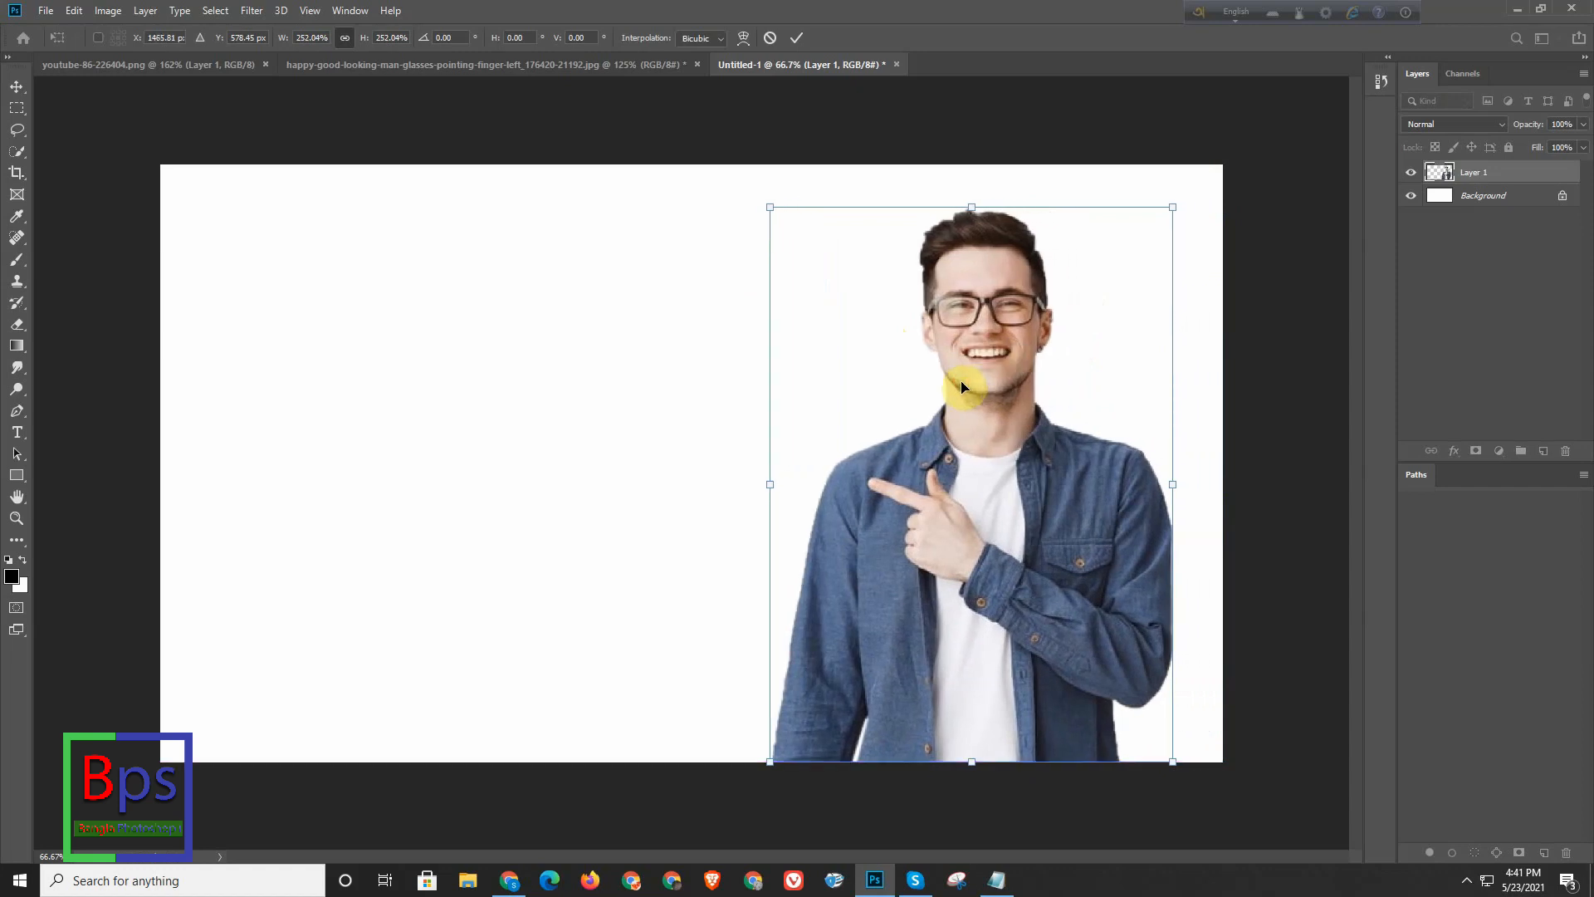
key(p)
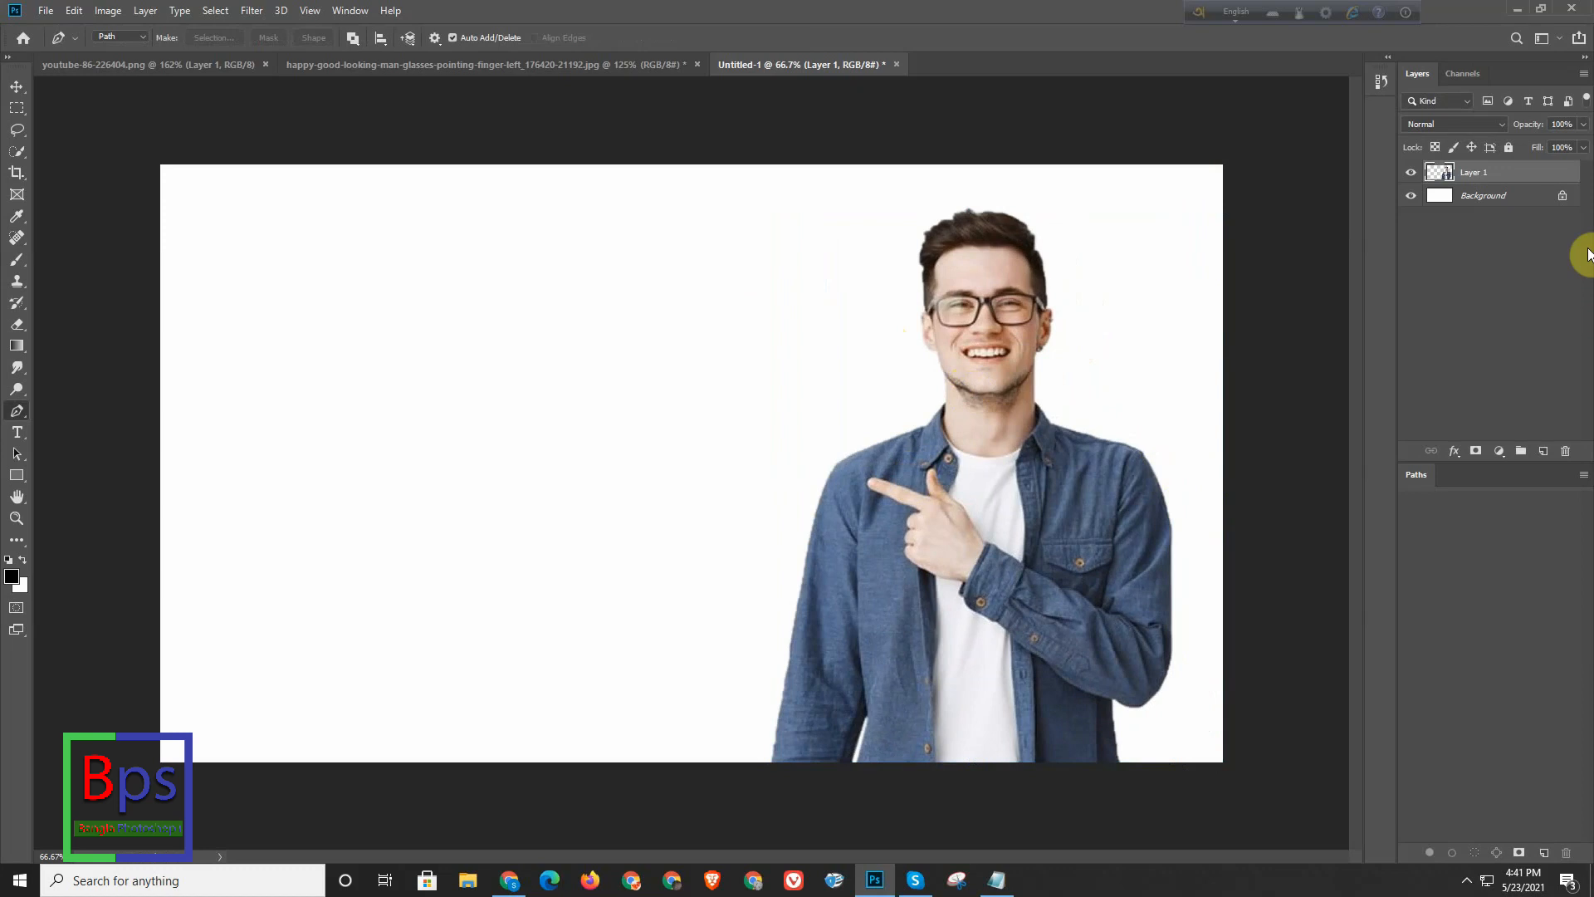
- Fill roughly the right half of the canvas with black on a new layer between the Background and the man
scroll(868, 366, down, 3)
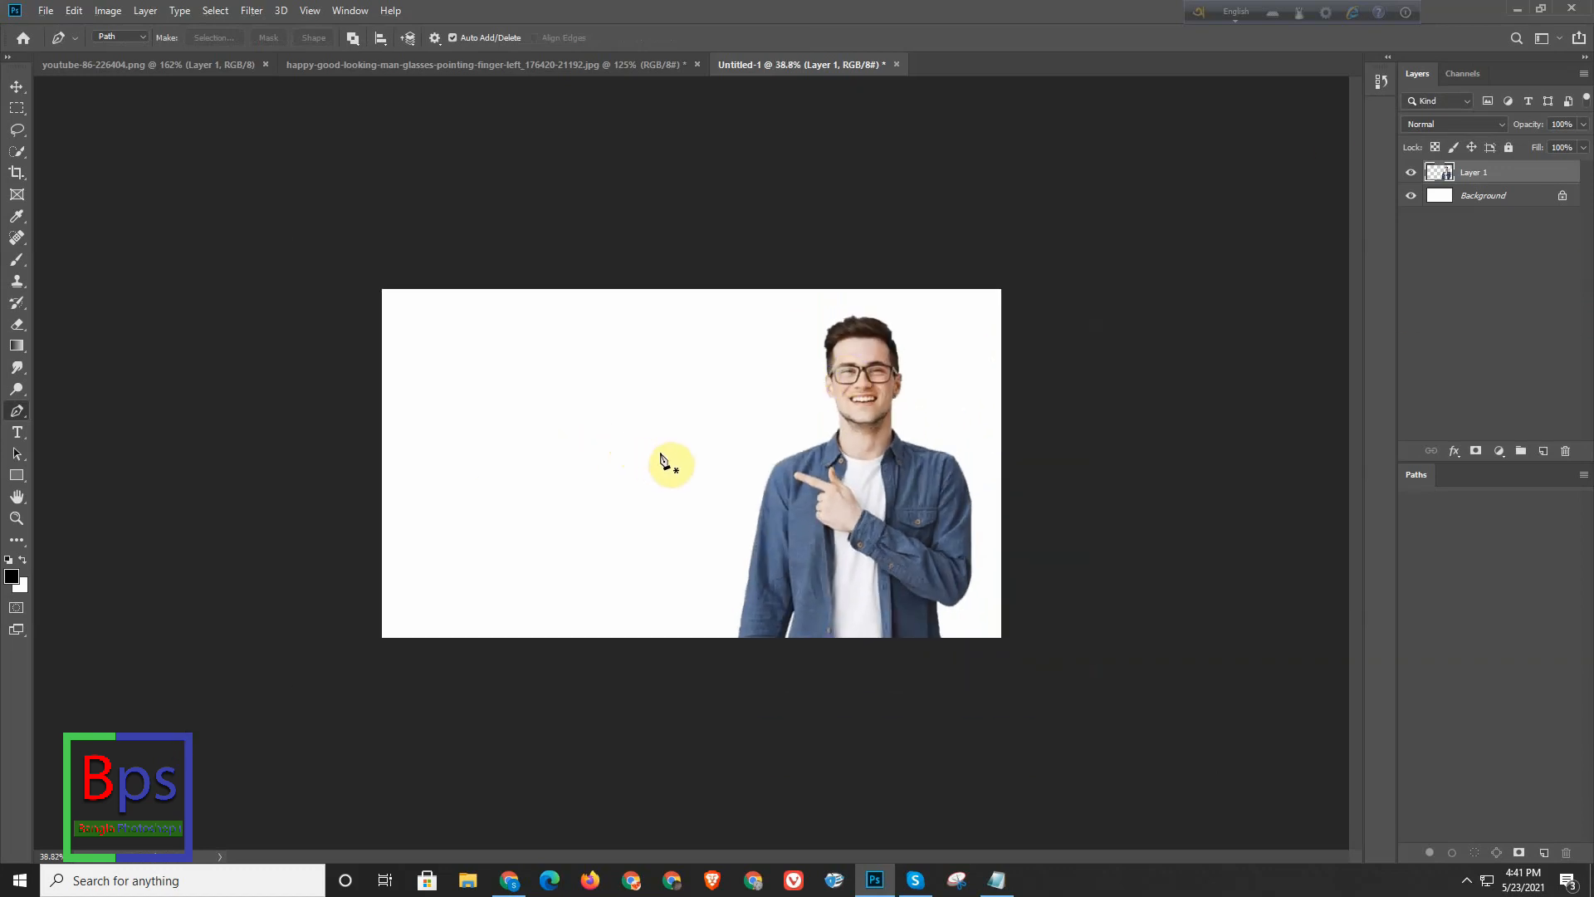
click(1509, 199)
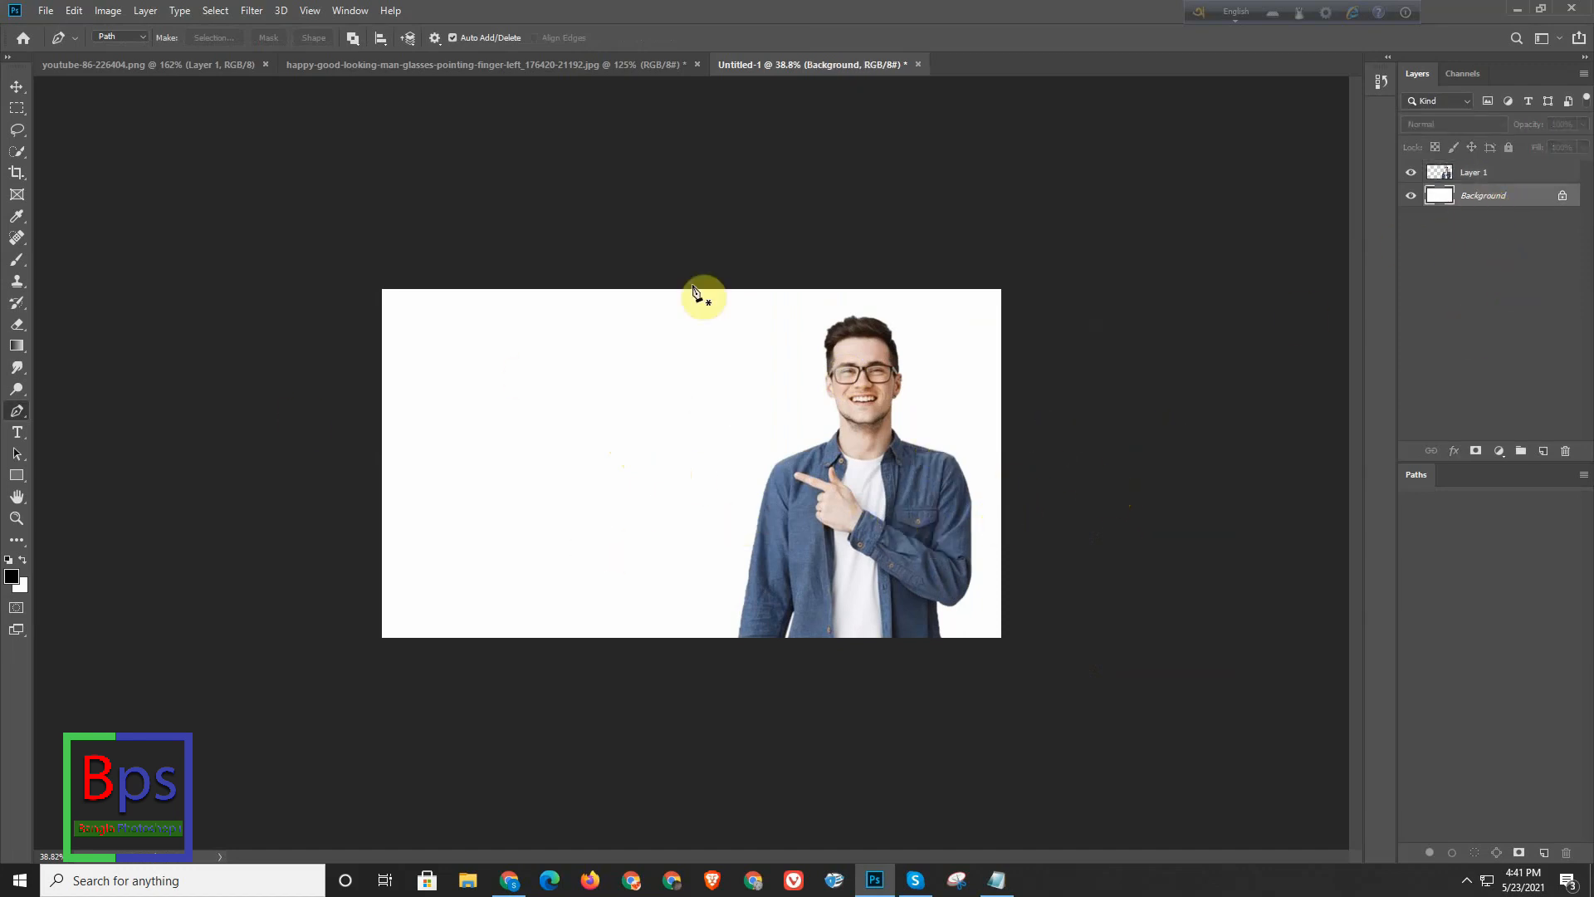
click(17, 108)
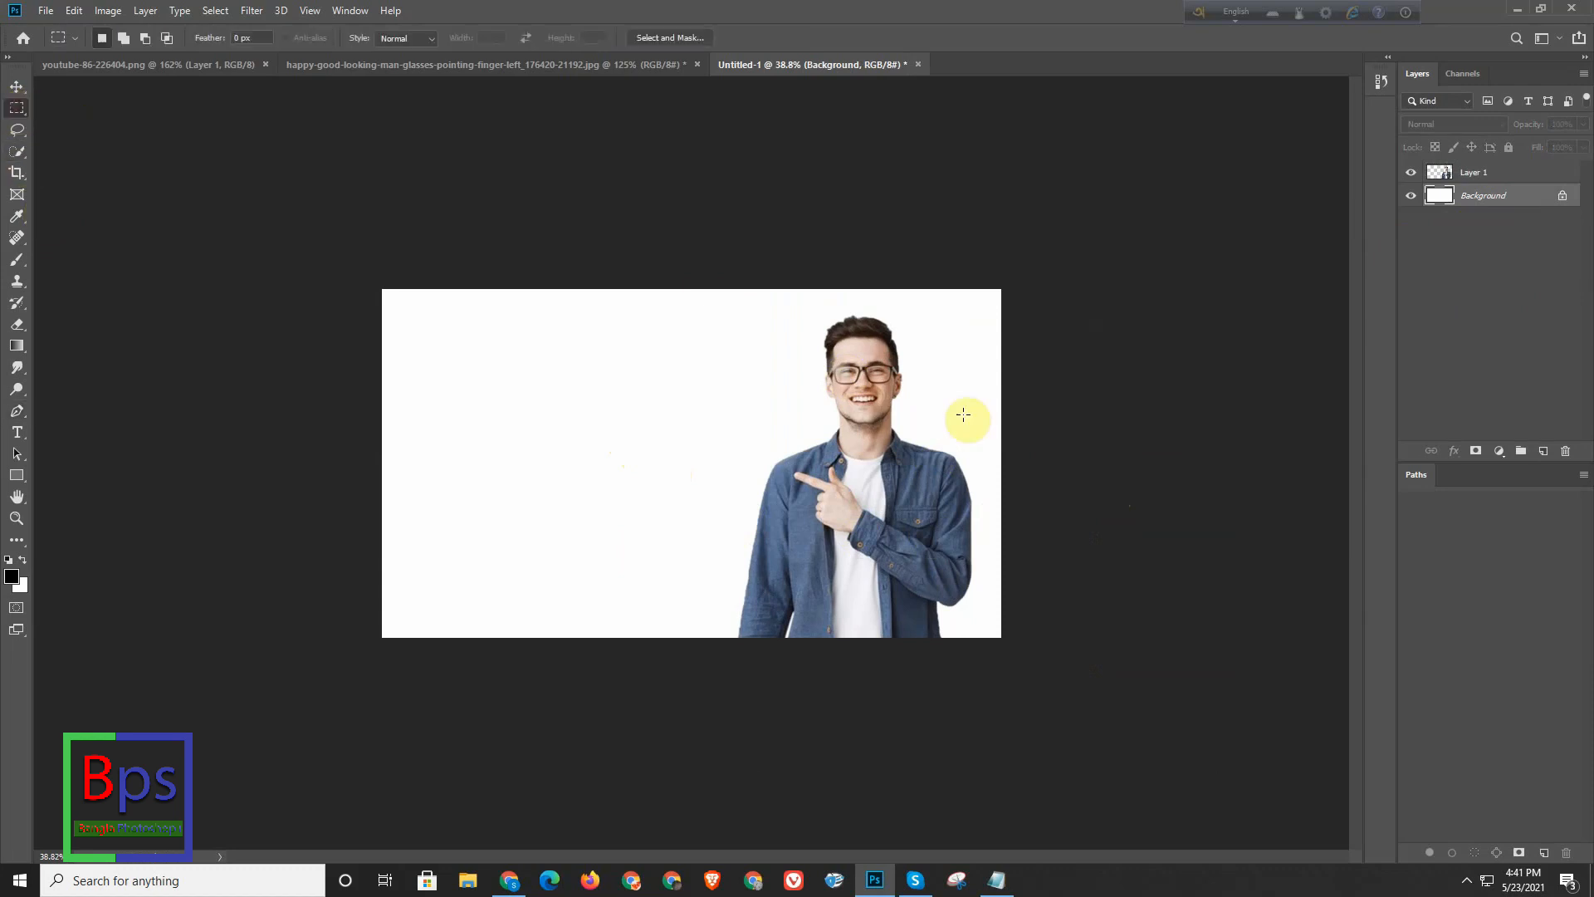
drag(696, 287, 1046, 727)
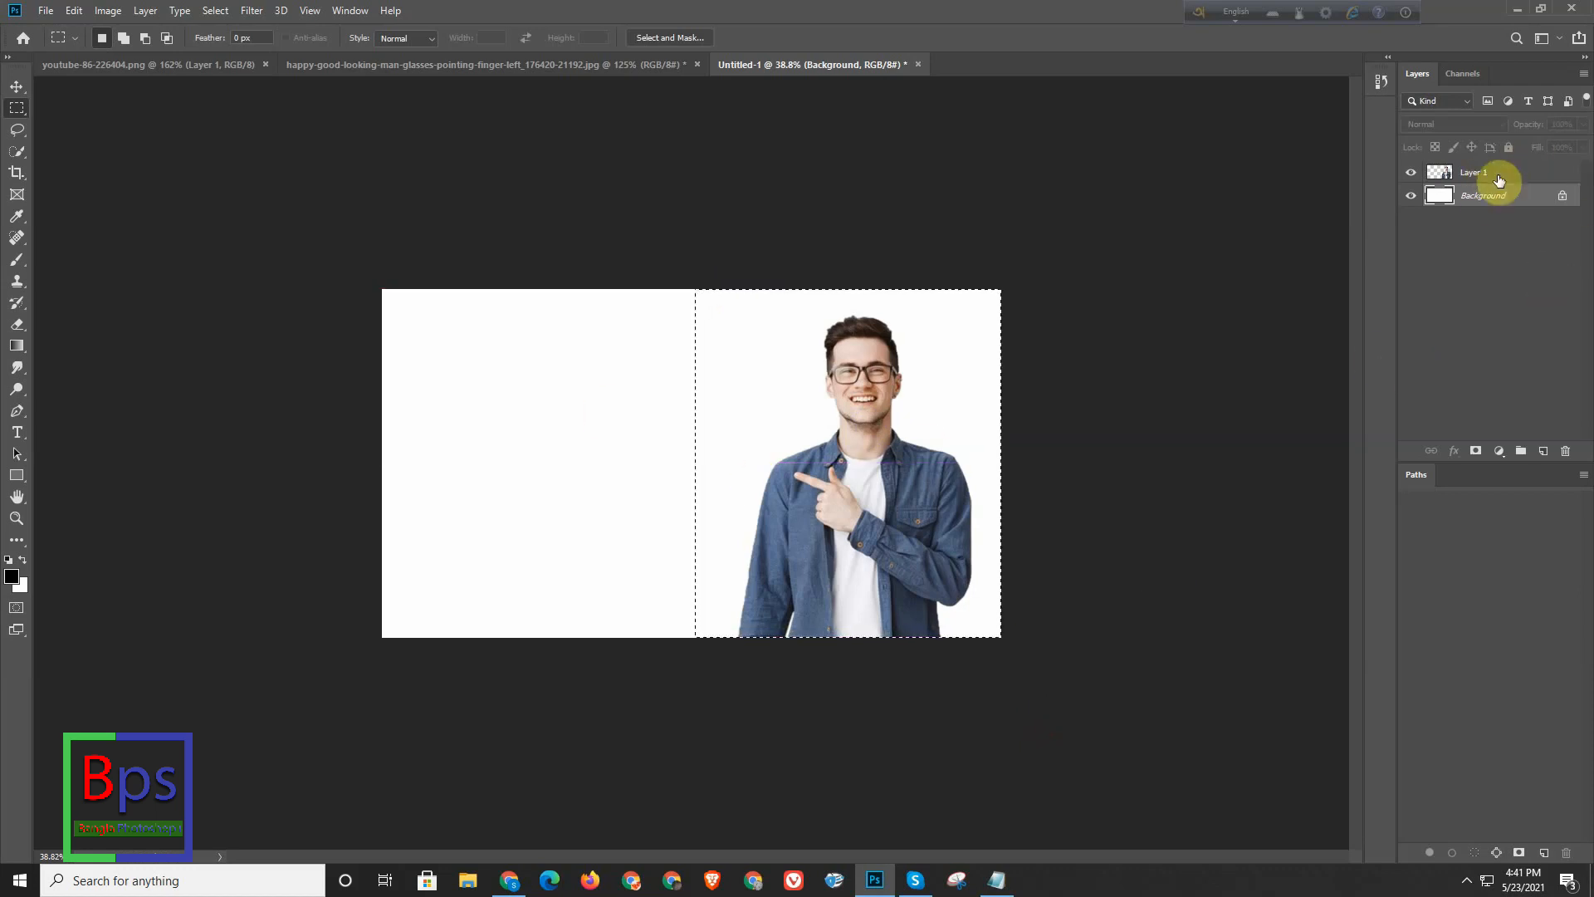
click(1546, 451)
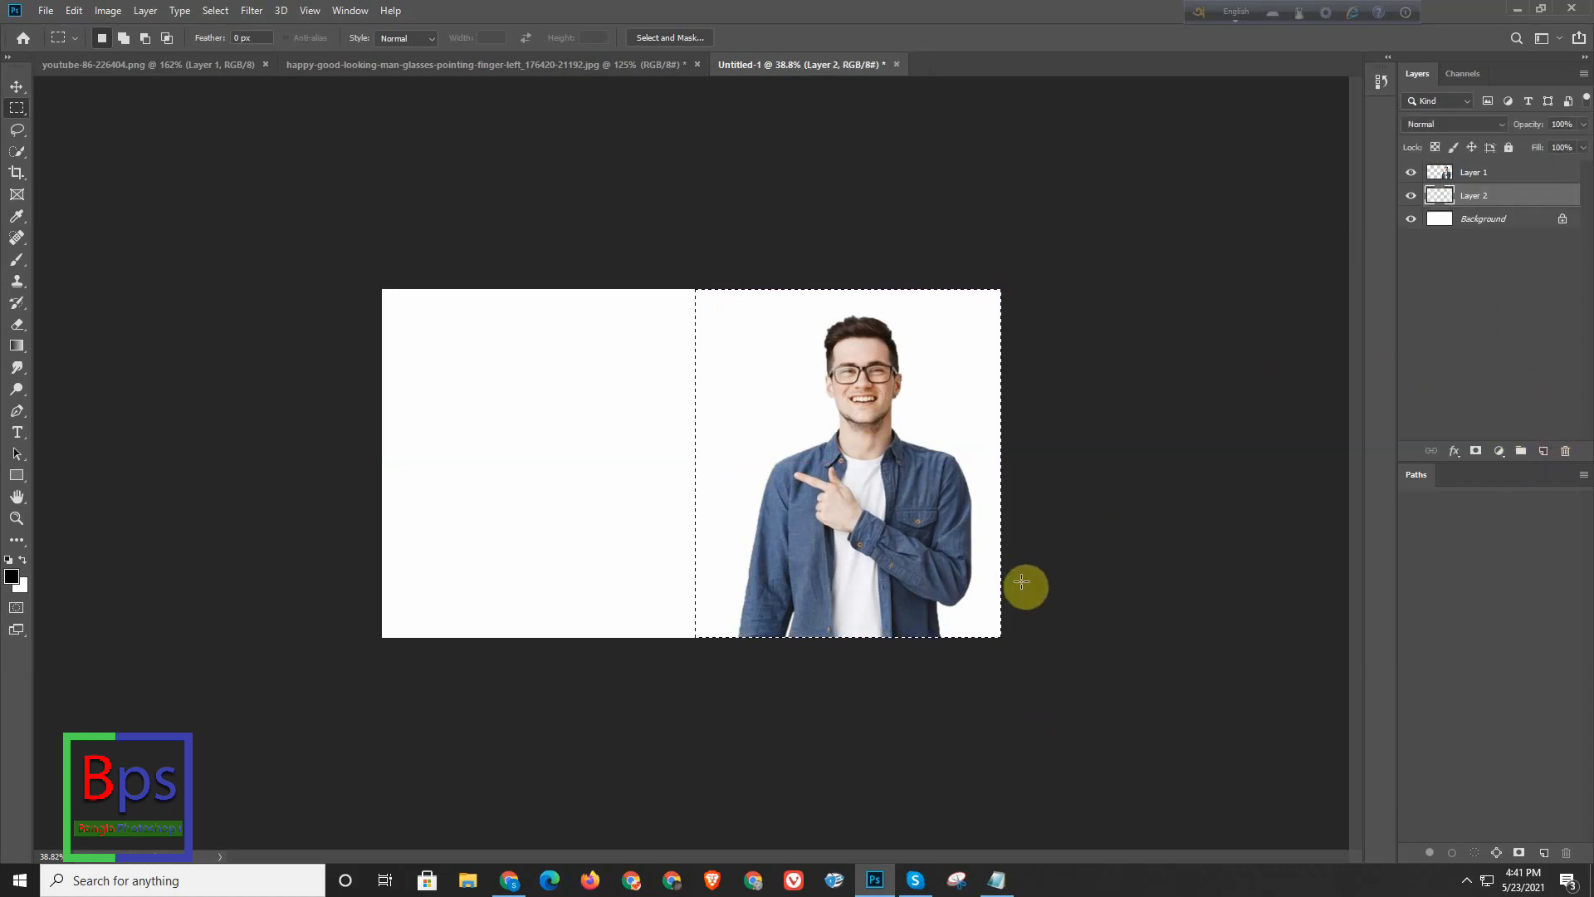
key(alt+BackSpace)
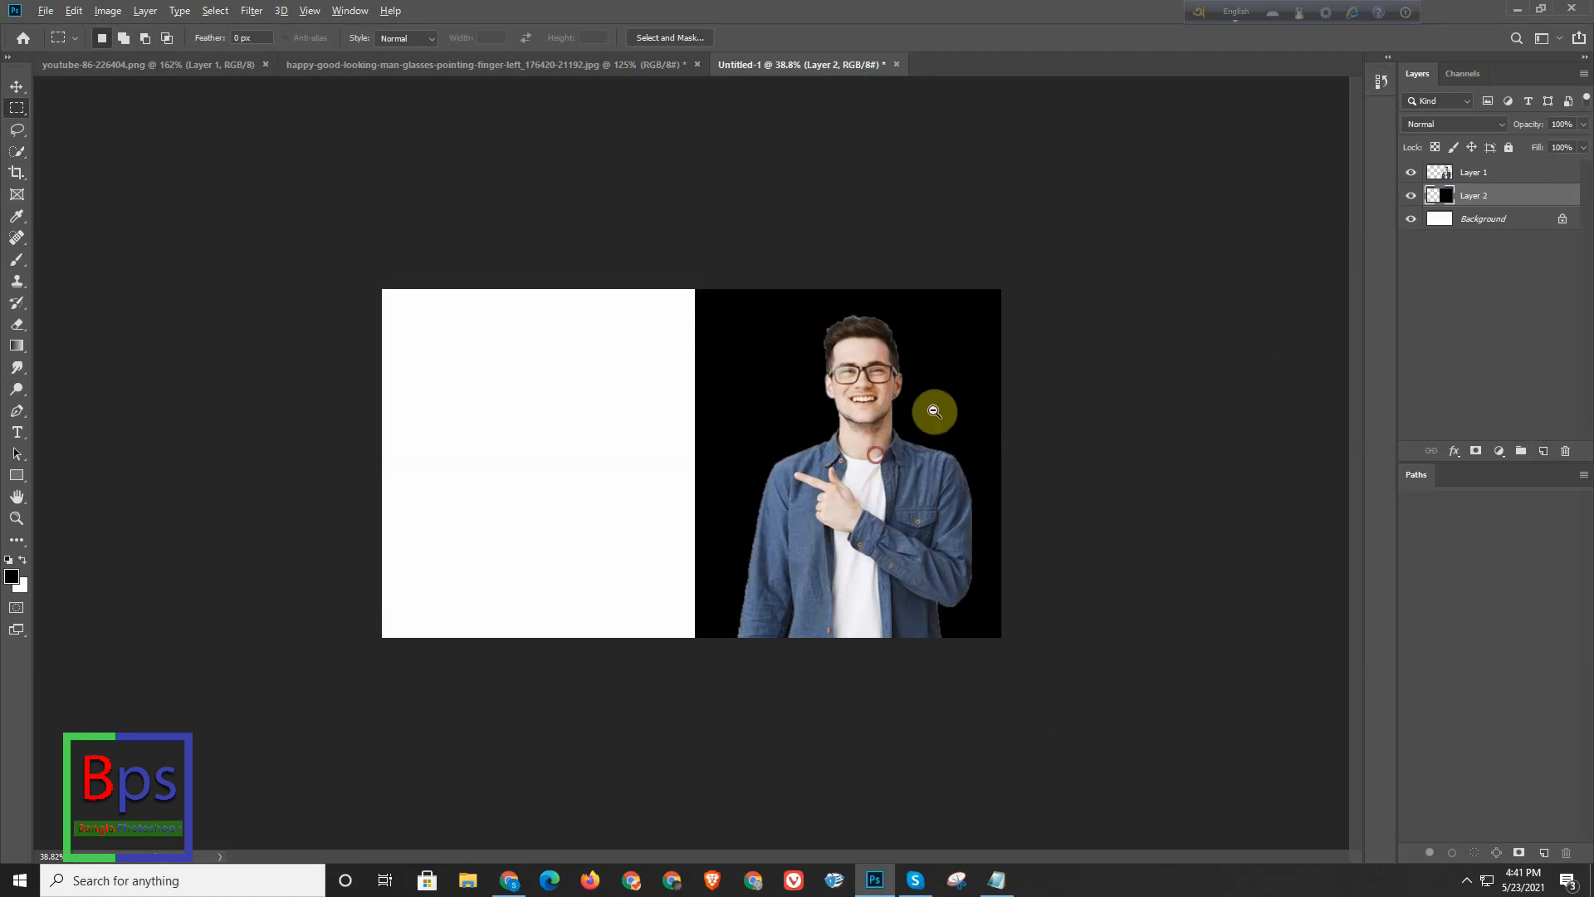
- Inspect the man's cut-out edges against the black background up close, including the sleeves and shoulders
drag(933, 411, 993, 384)
drag(794, 488, 824, 508)
drag(730, 551, 805, 540)
drag(805, 486, 762, 491)
drag(961, 561, 688, 587)
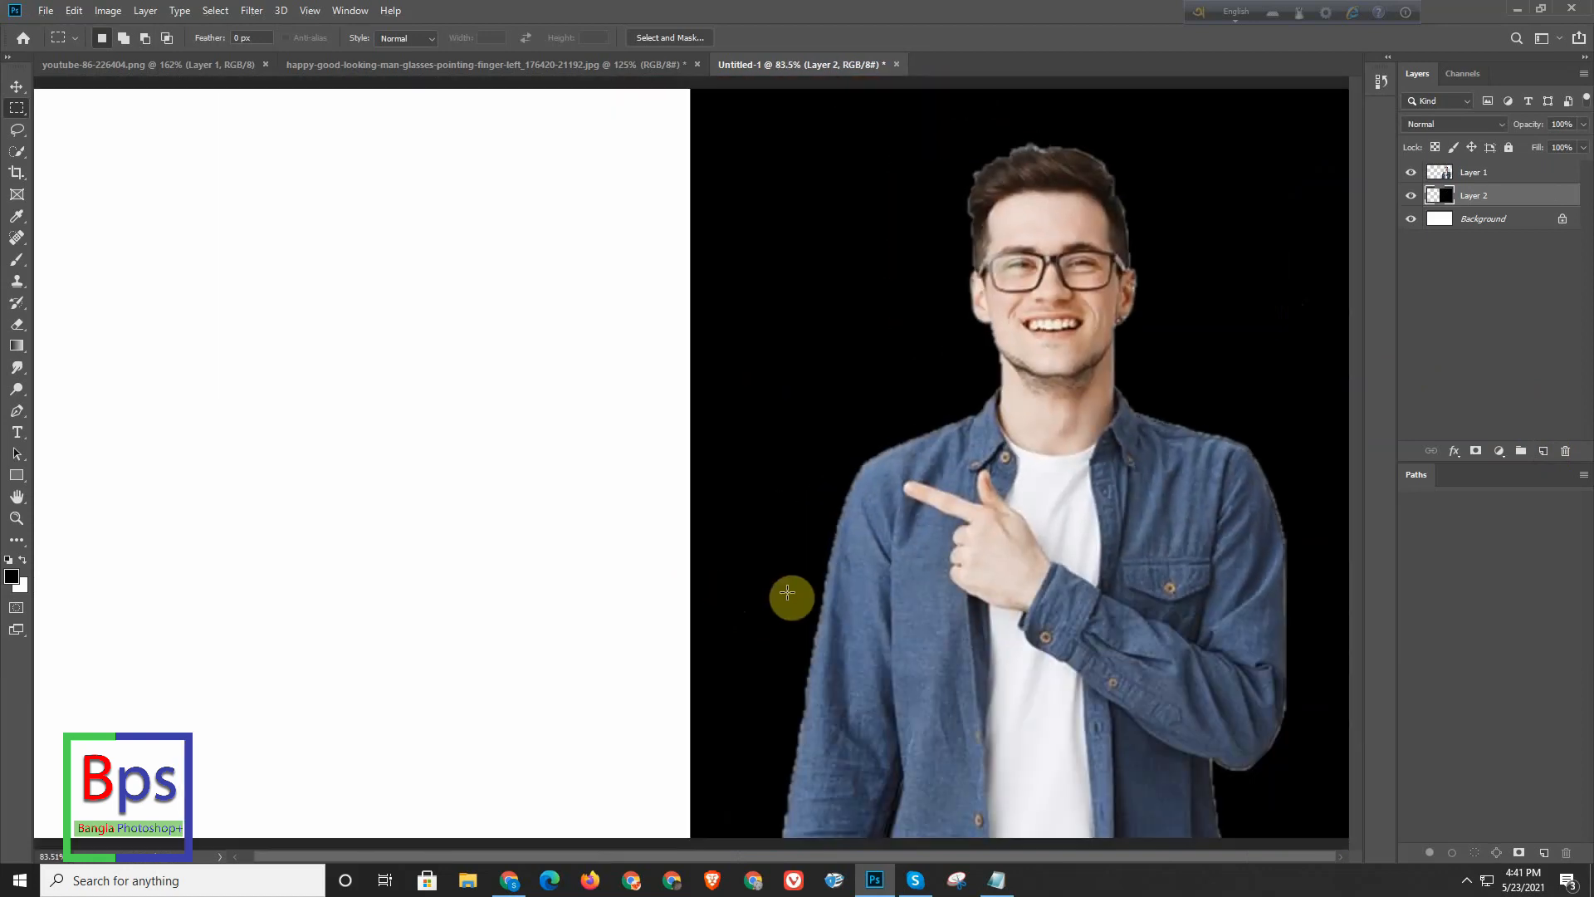
key(f)
drag(968, 611, 1071, 544)
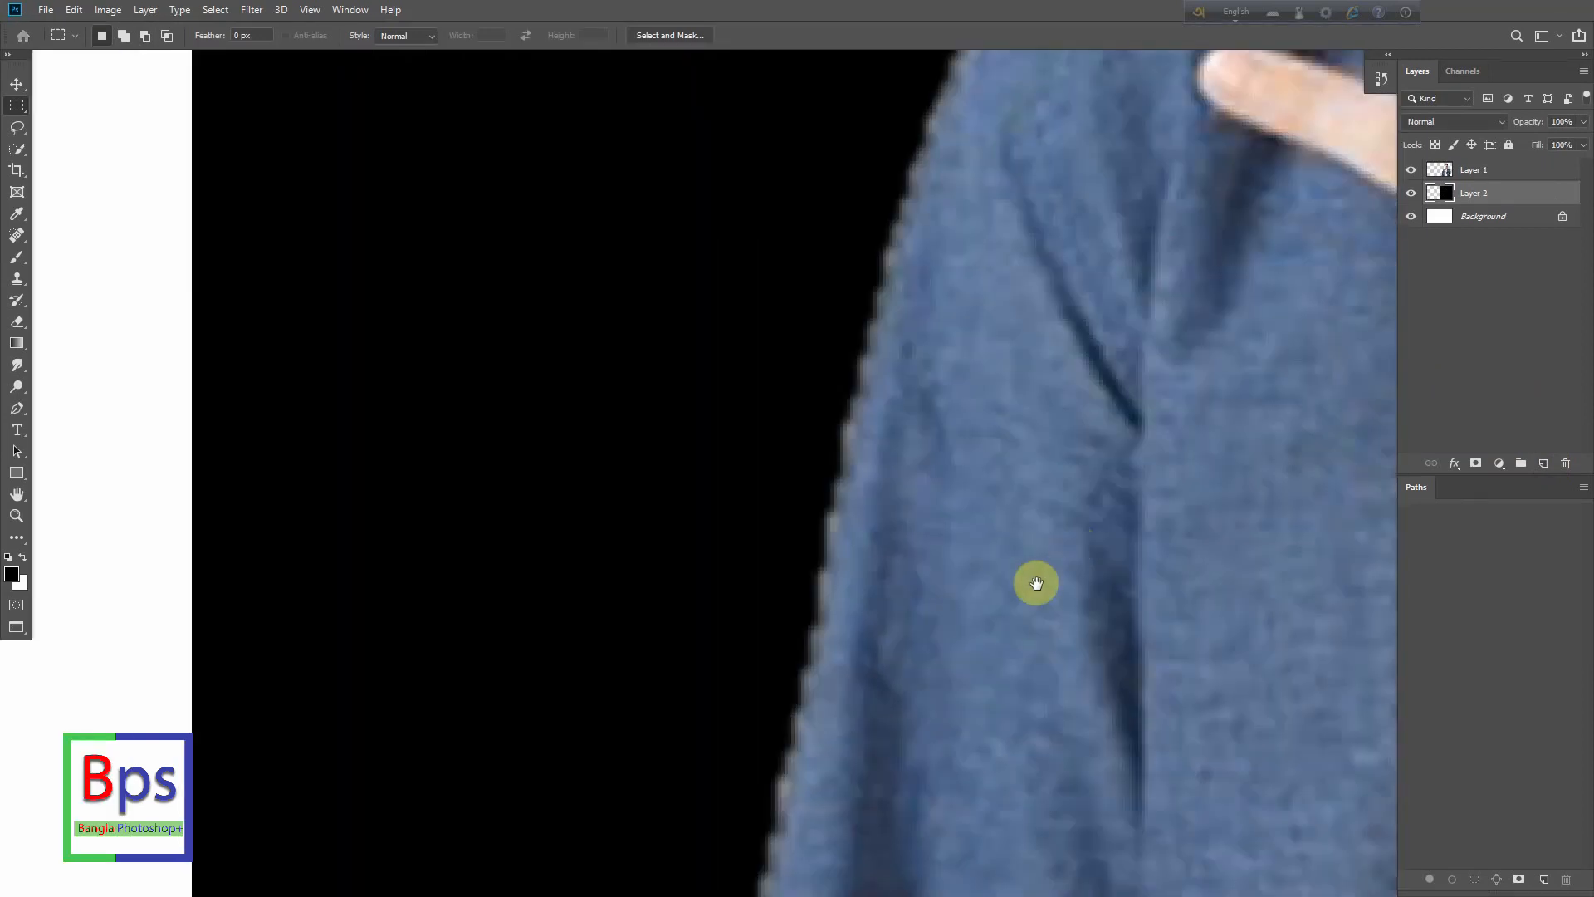
drag(833, 521, 737, 556)
drag(979, 531, 484, 303)
drag(706, 439, 642, 472)
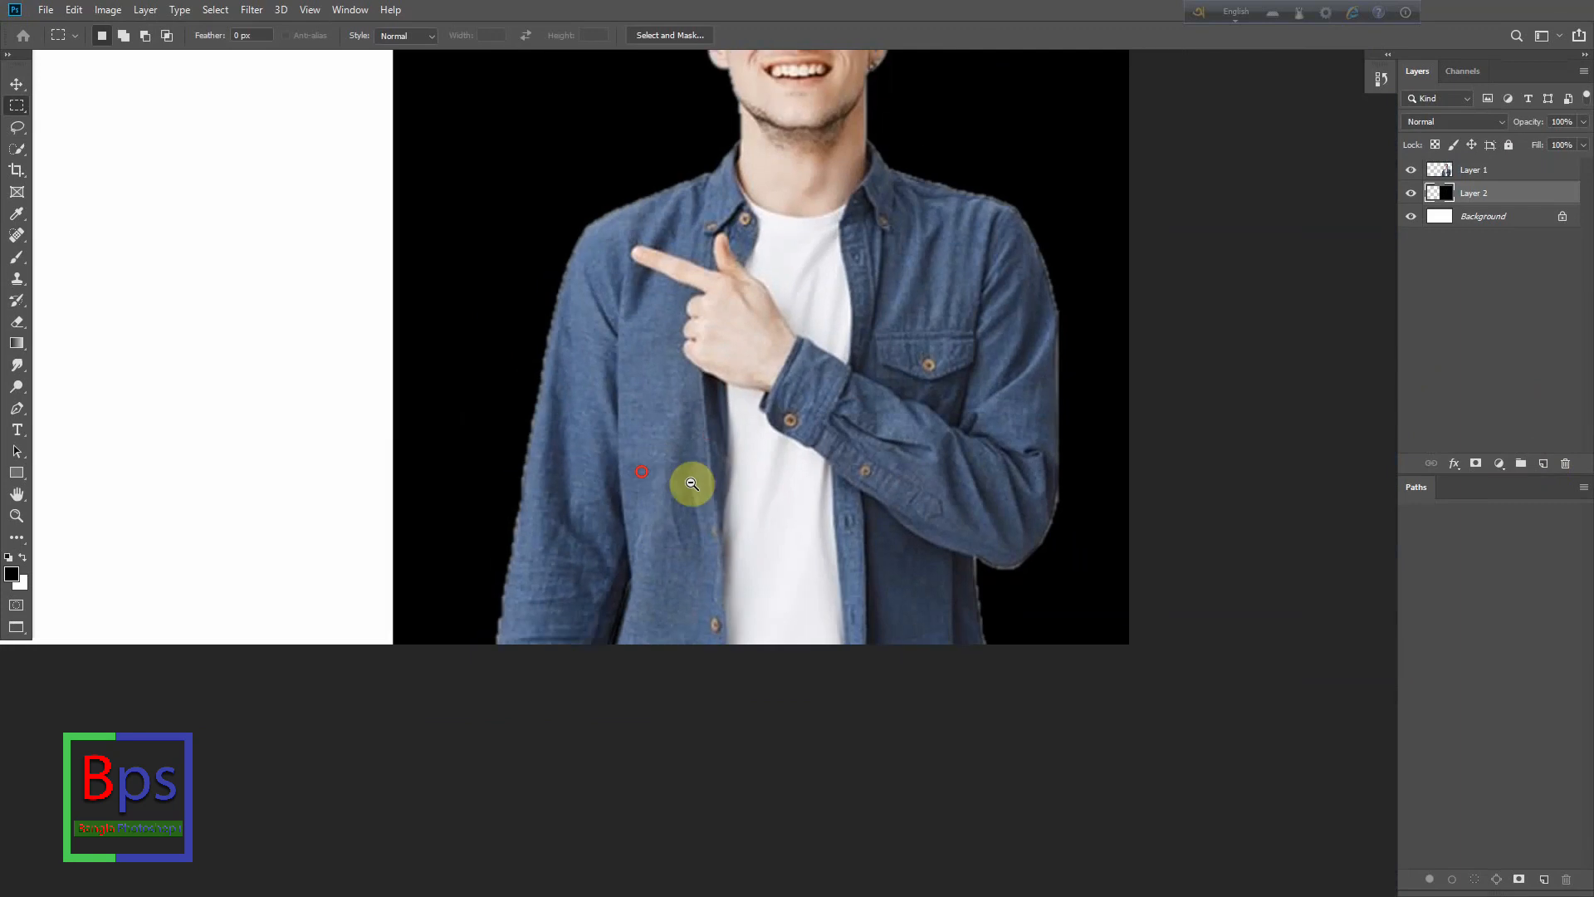
drag(1067, 263, 963, 260)
drag(830, 222, 894, 440)
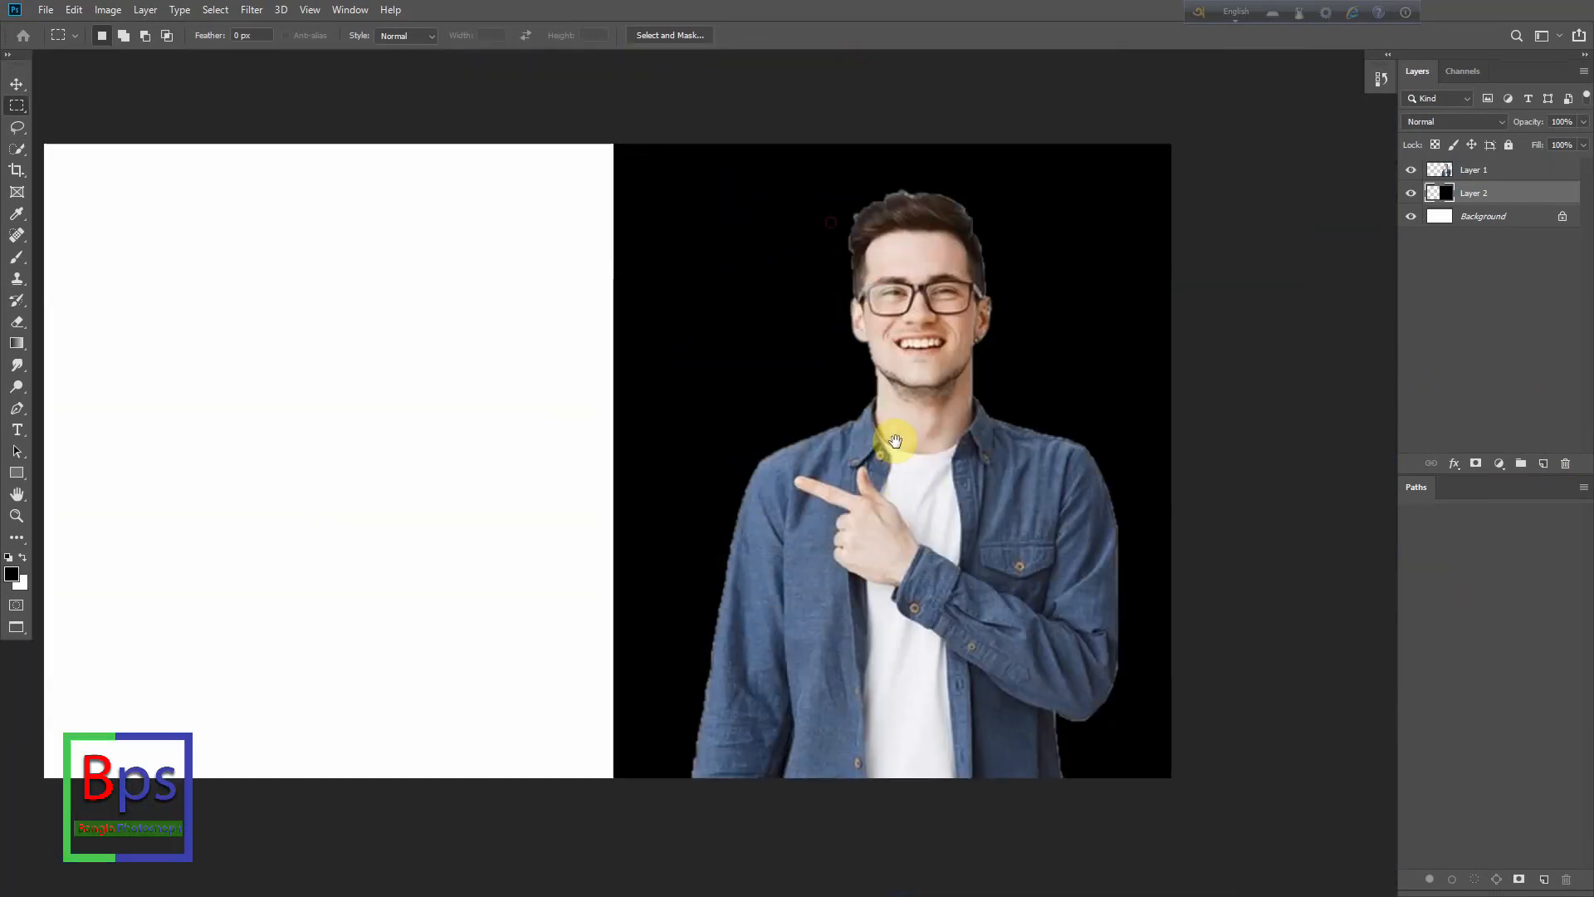
drag(925, 355, 886, 373)
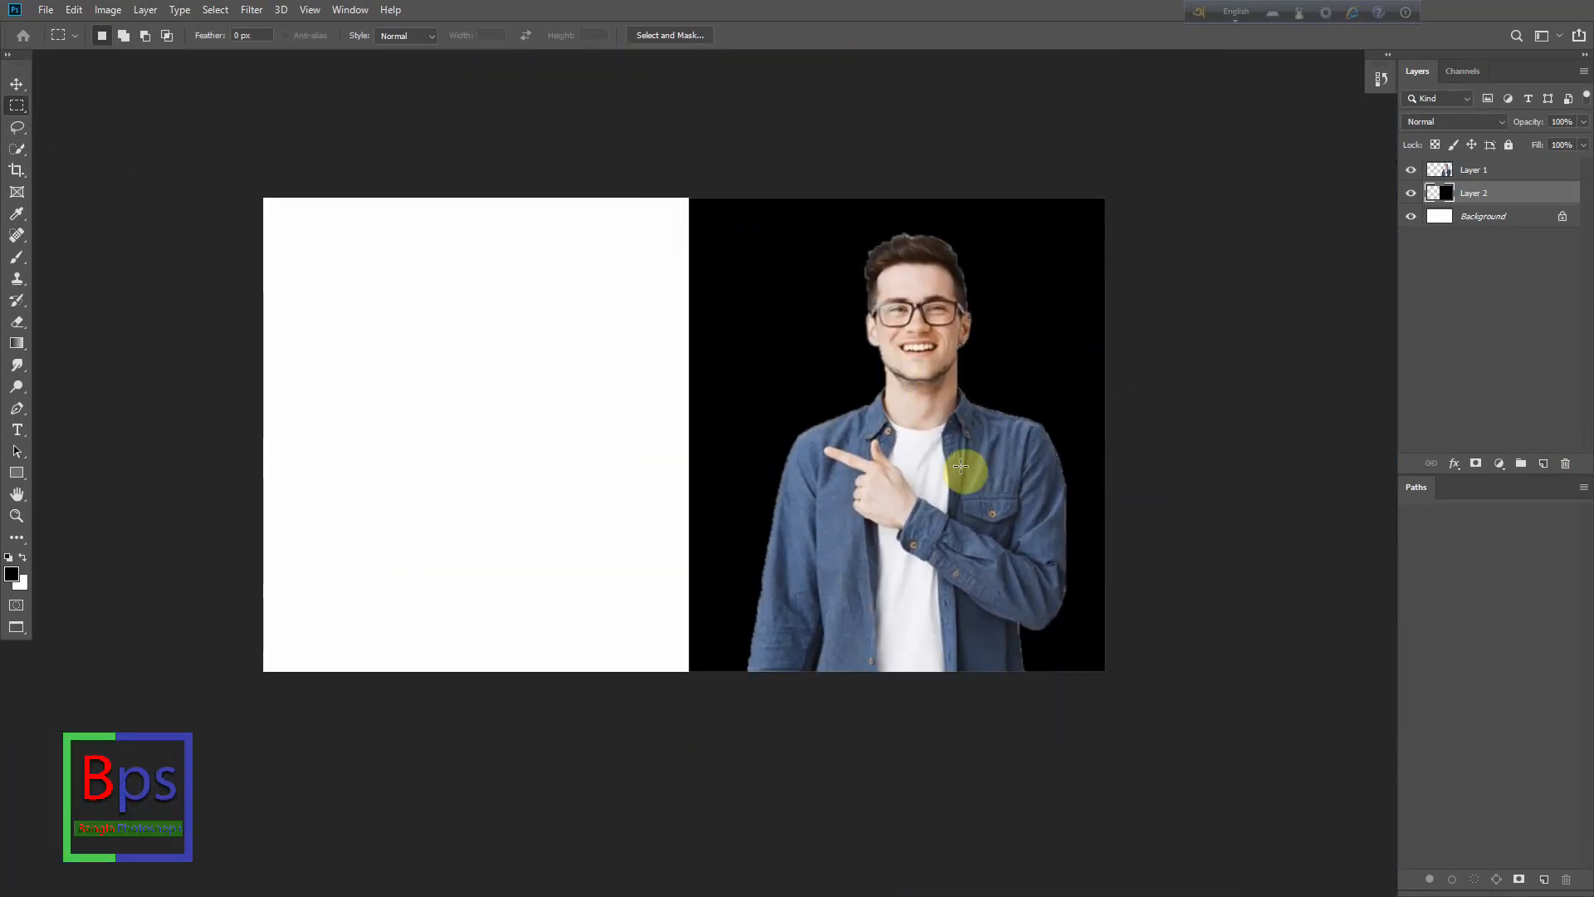
- Load the man's layer as a selection, apply a 15 px white stroke outside it, and deselect
click(1453, 177)
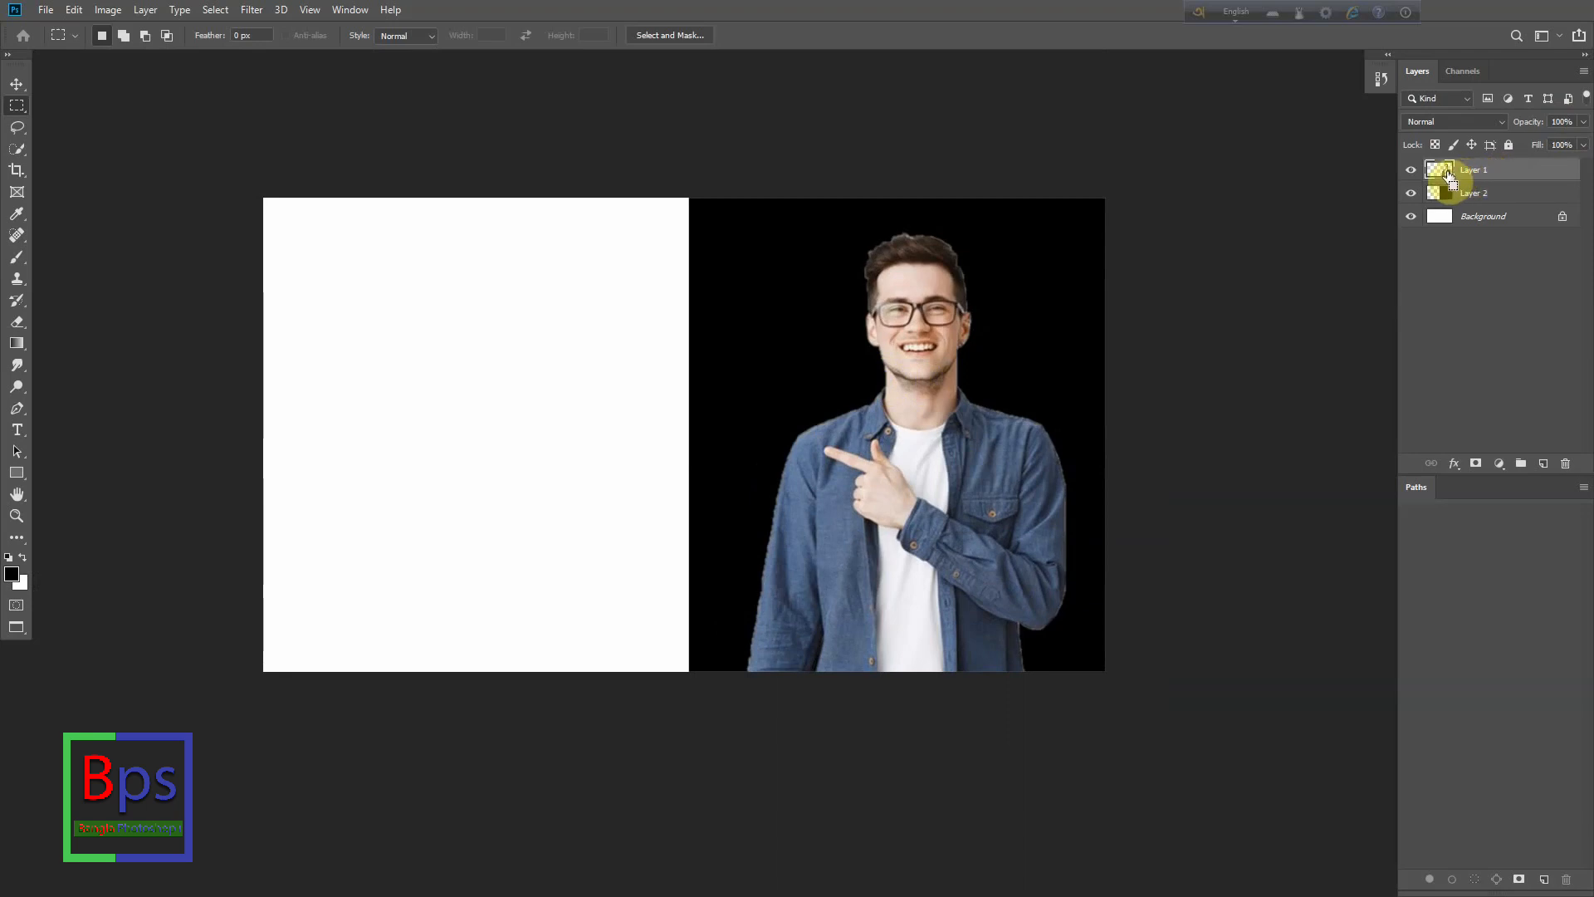
click(74, 9)
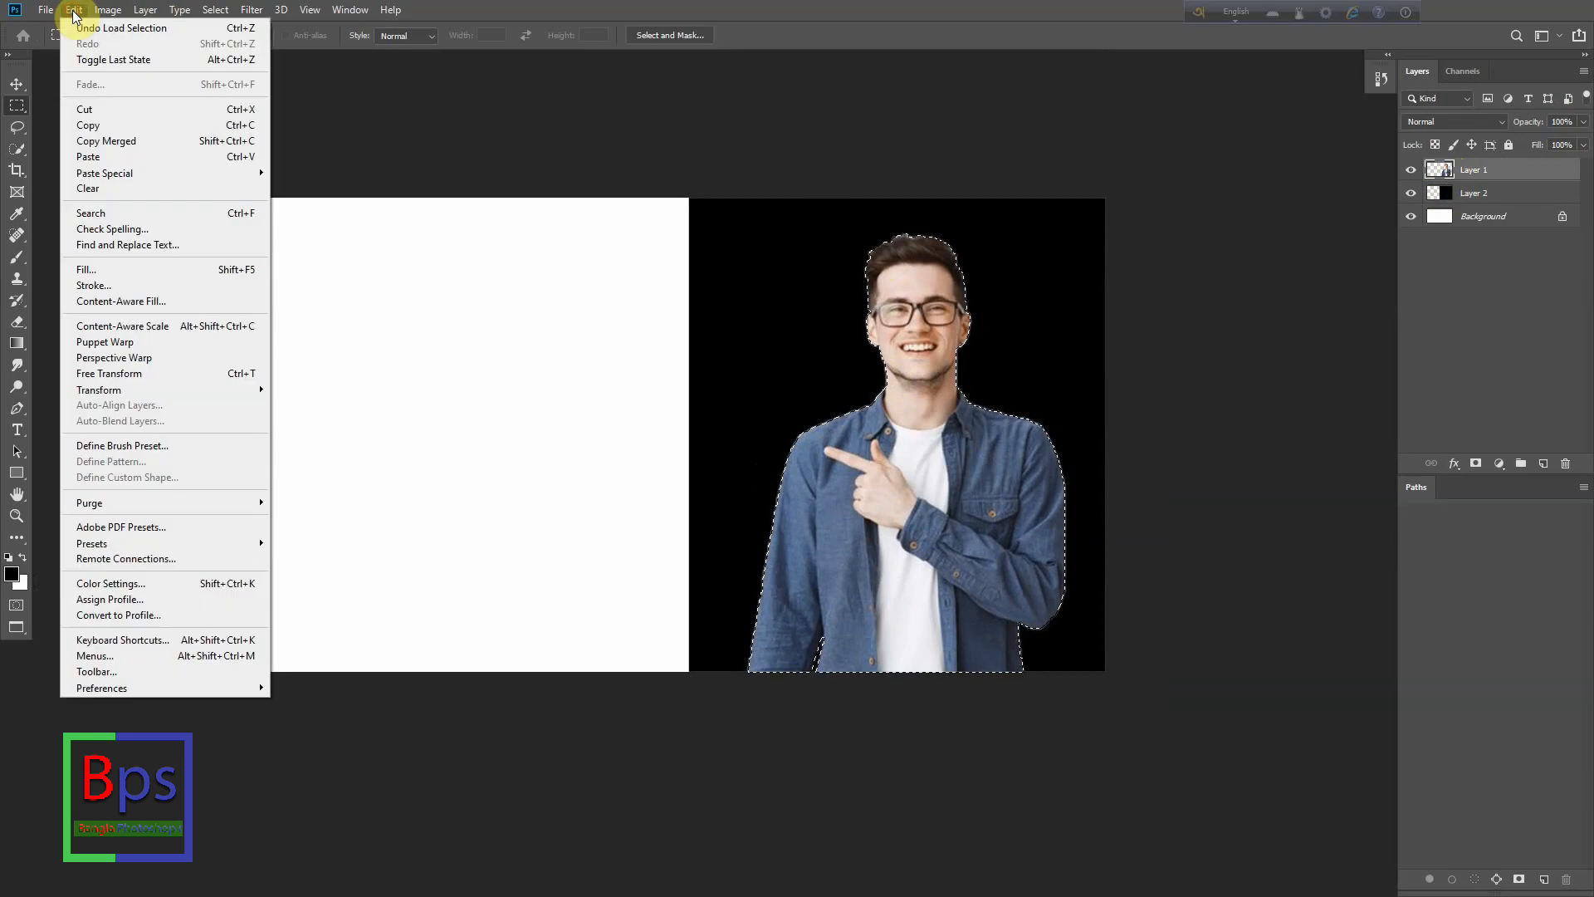
click(105, 286)
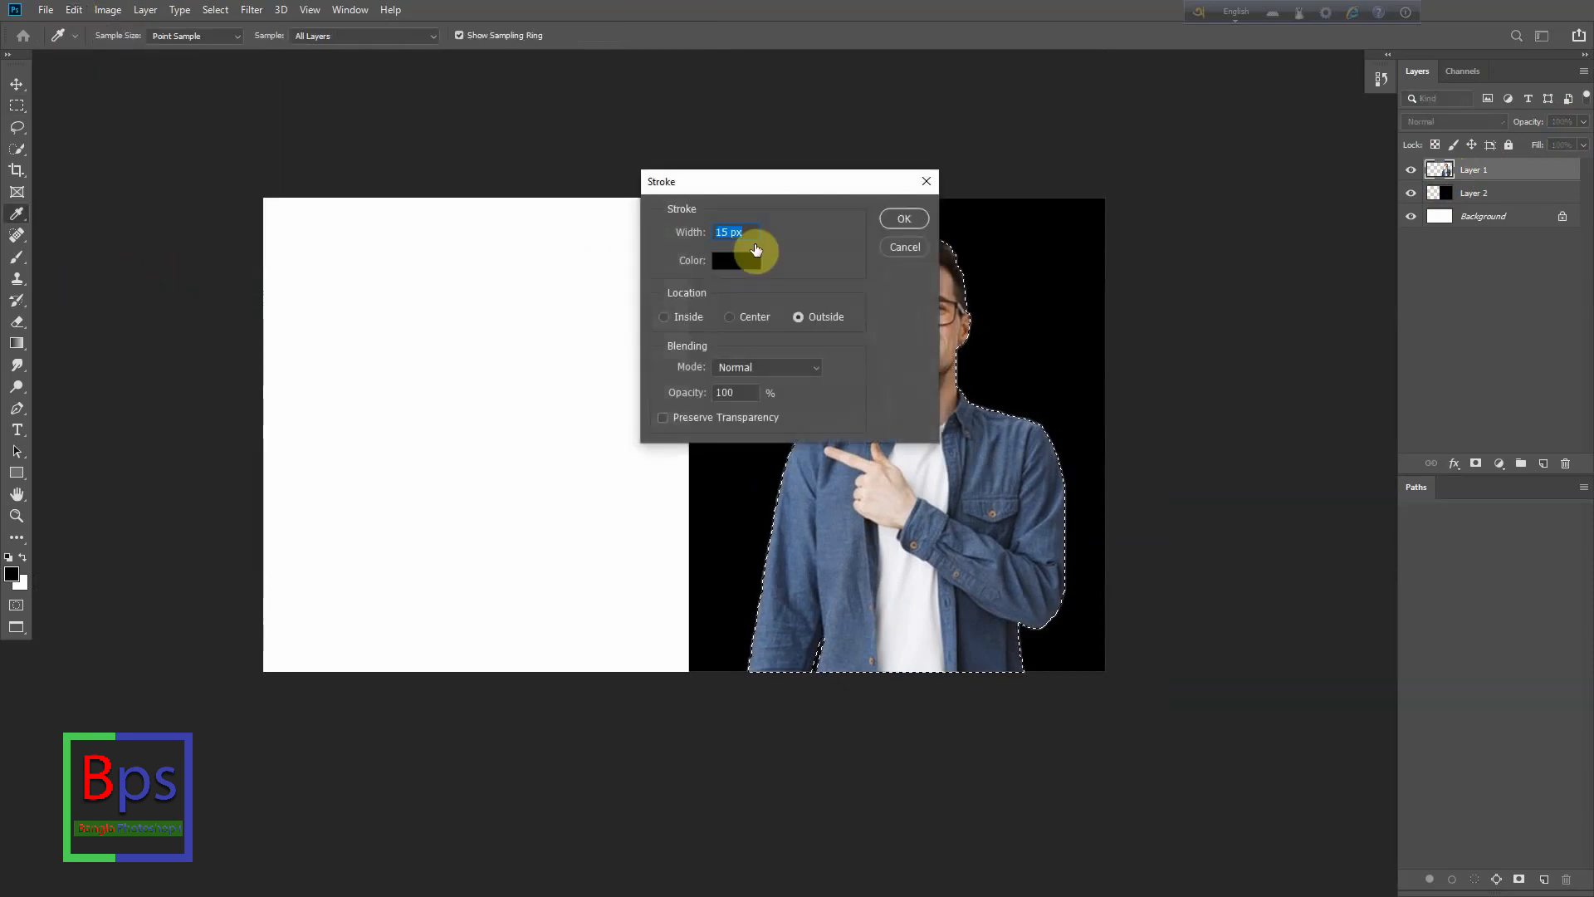
drag(807, 178, 1215, 230)
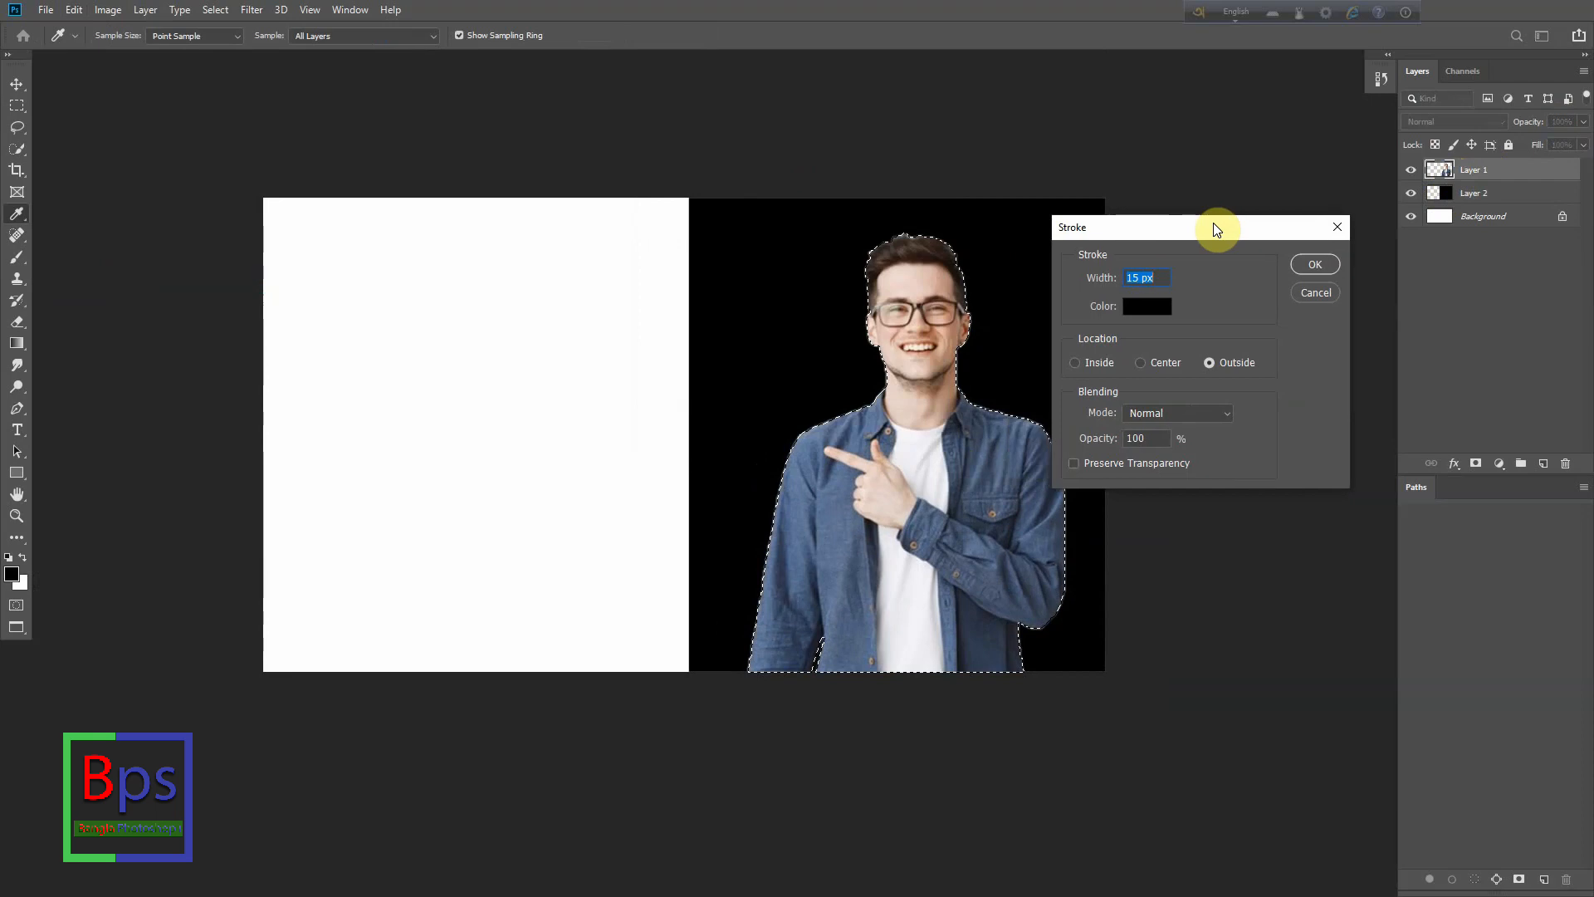
click(1160, 315)
drag(658, 268, 219, 59)
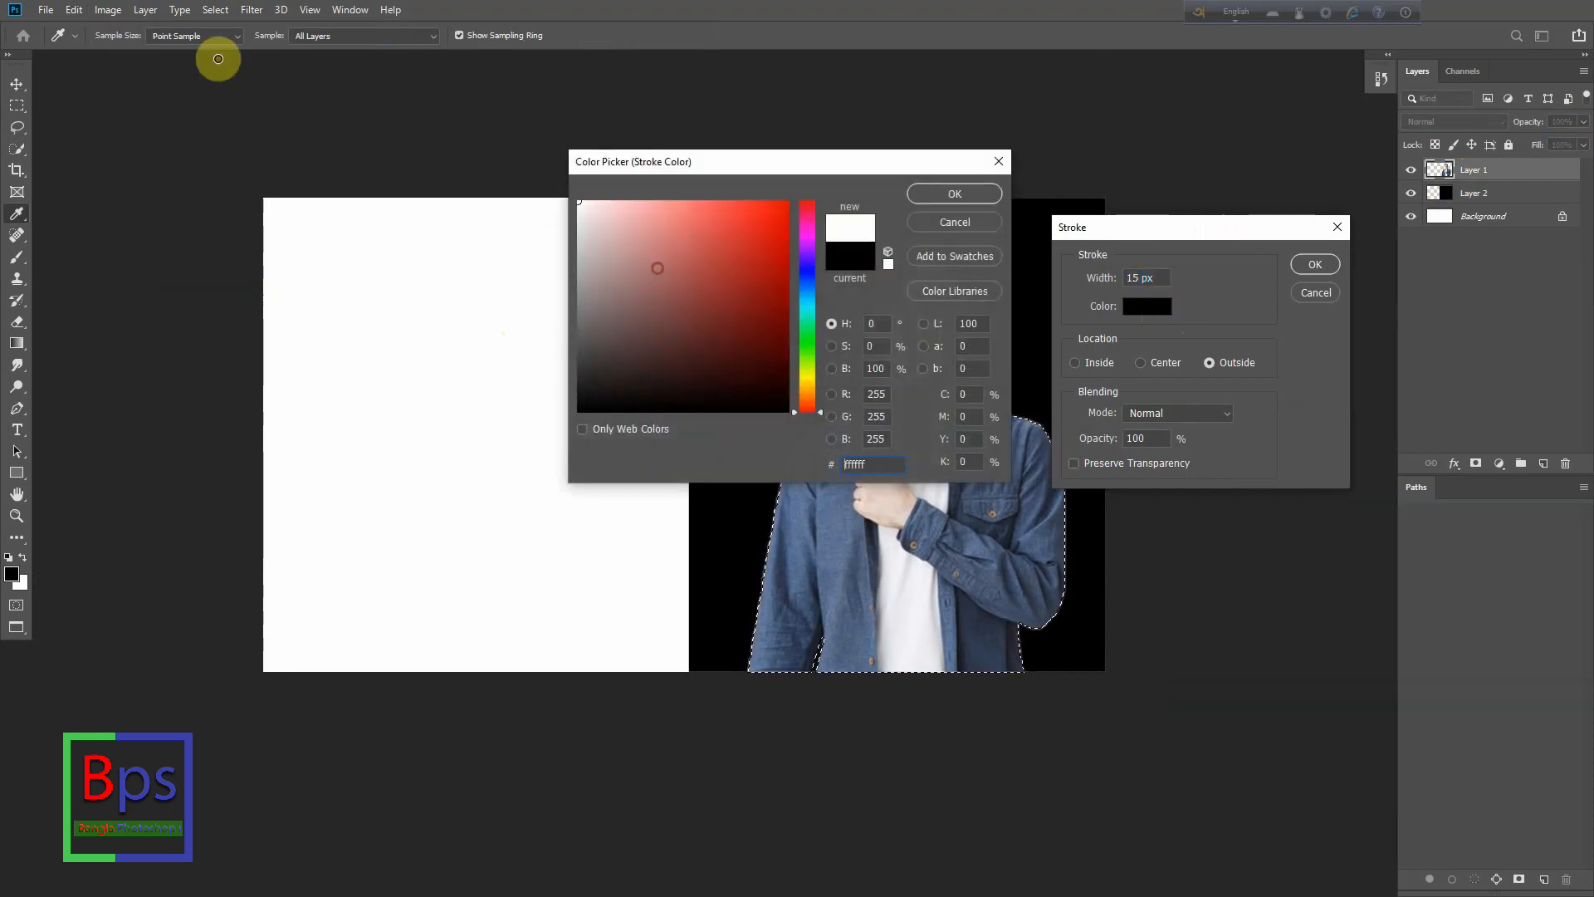
click(956, 194)
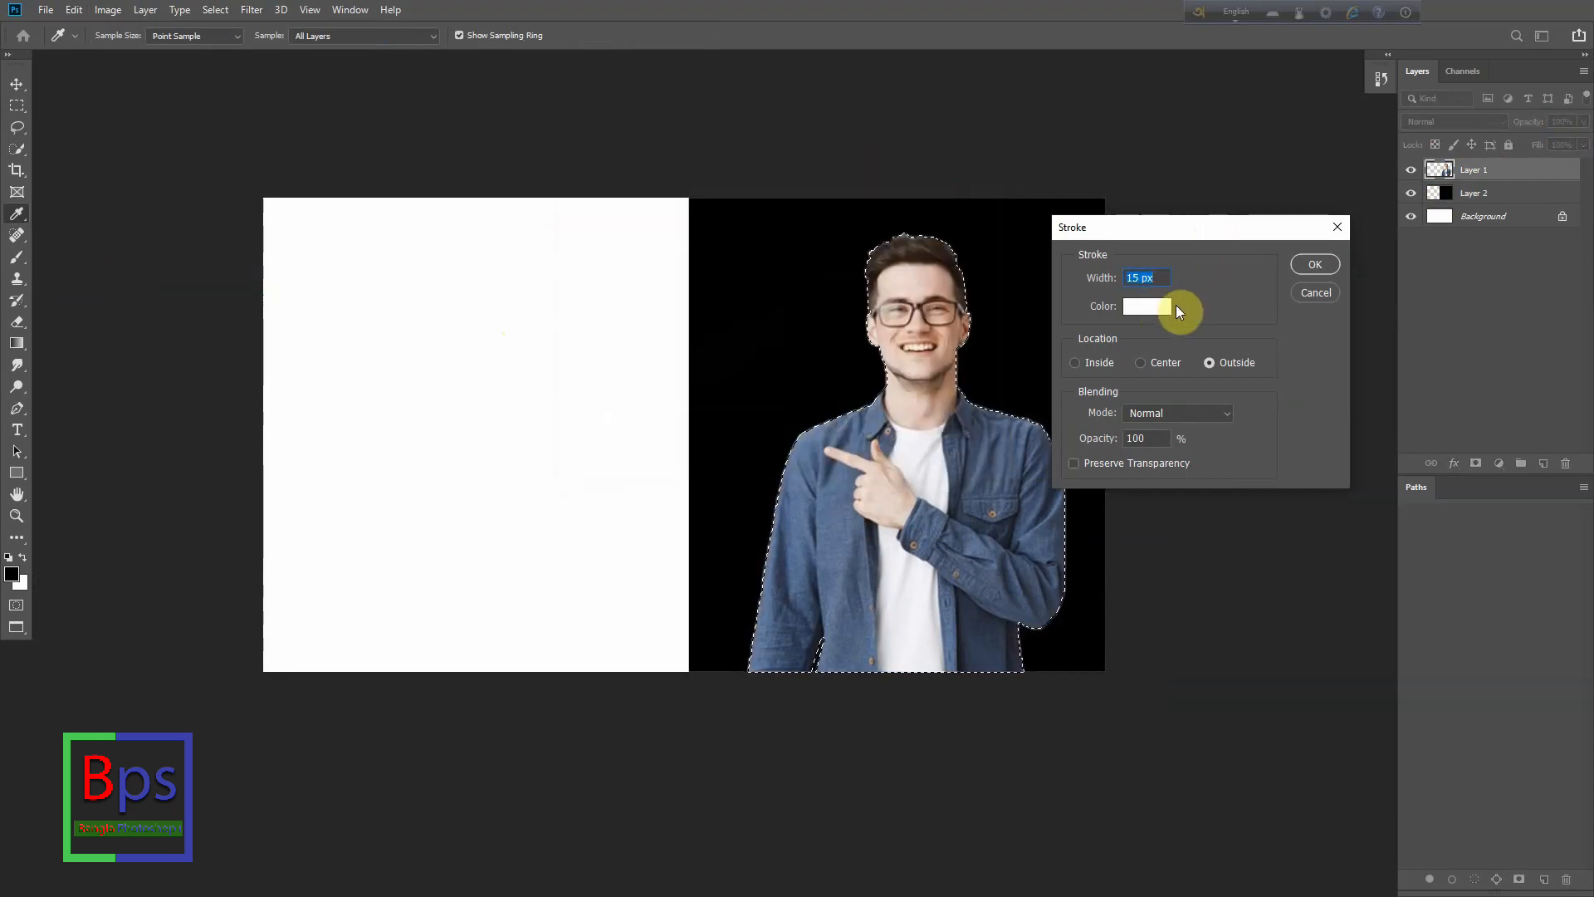
key(Return)
key(m)
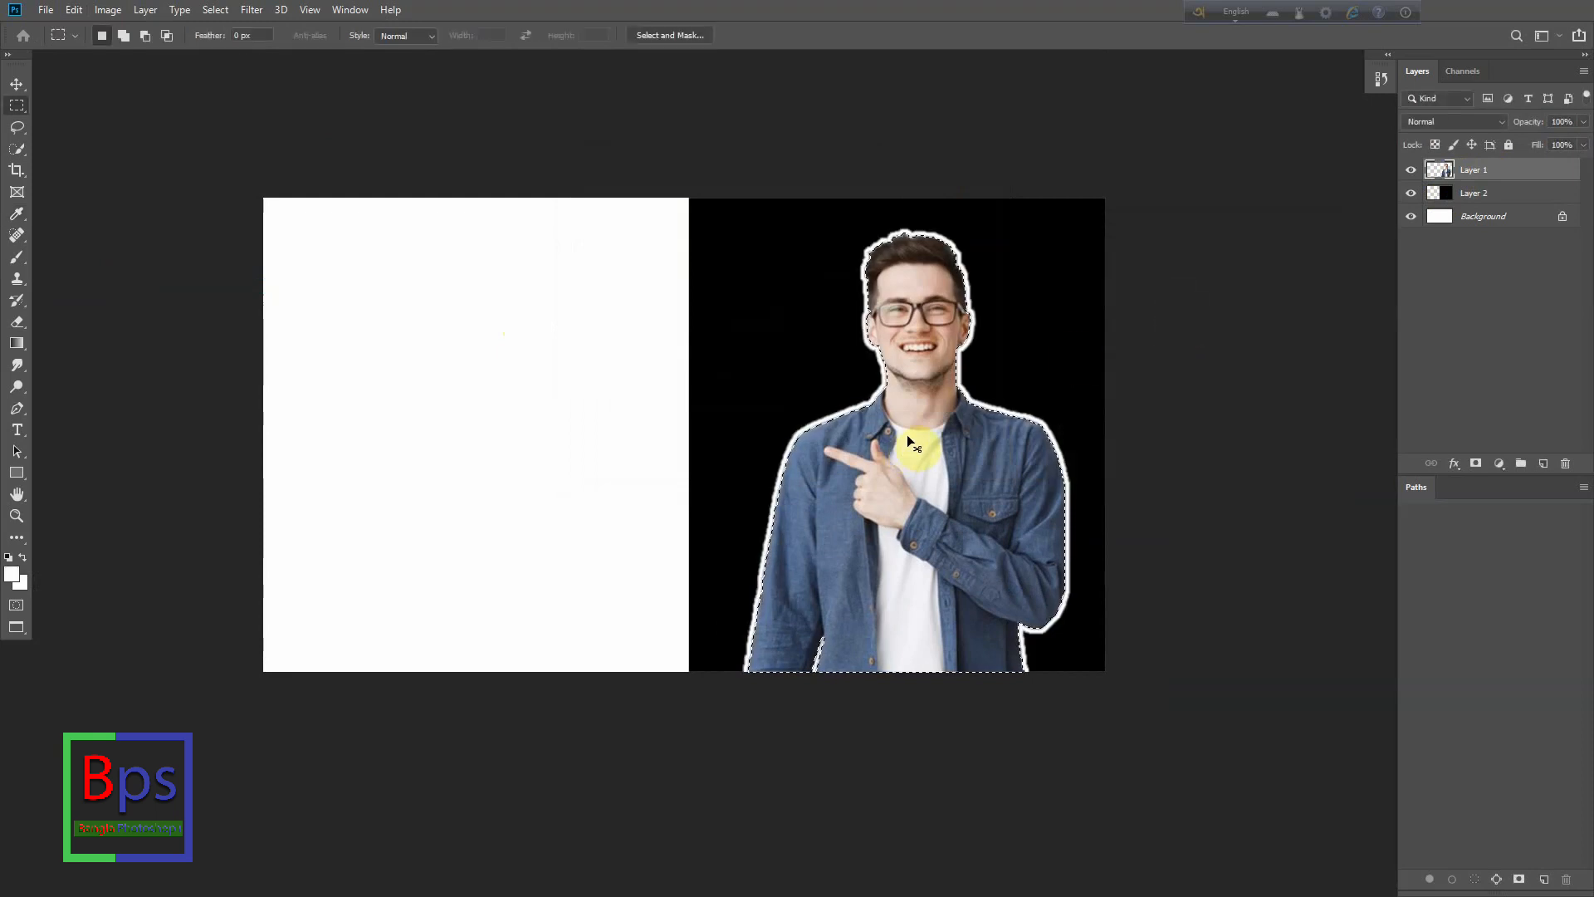
key(ctrl+d)
- Examine the white outline around the man up close and in the whole composition
scroll(932, 370, up, 8)
scroll(809, 350, down, 4)
drag(832, 407, 836, 386)
scroll(830, 349, down, 5)
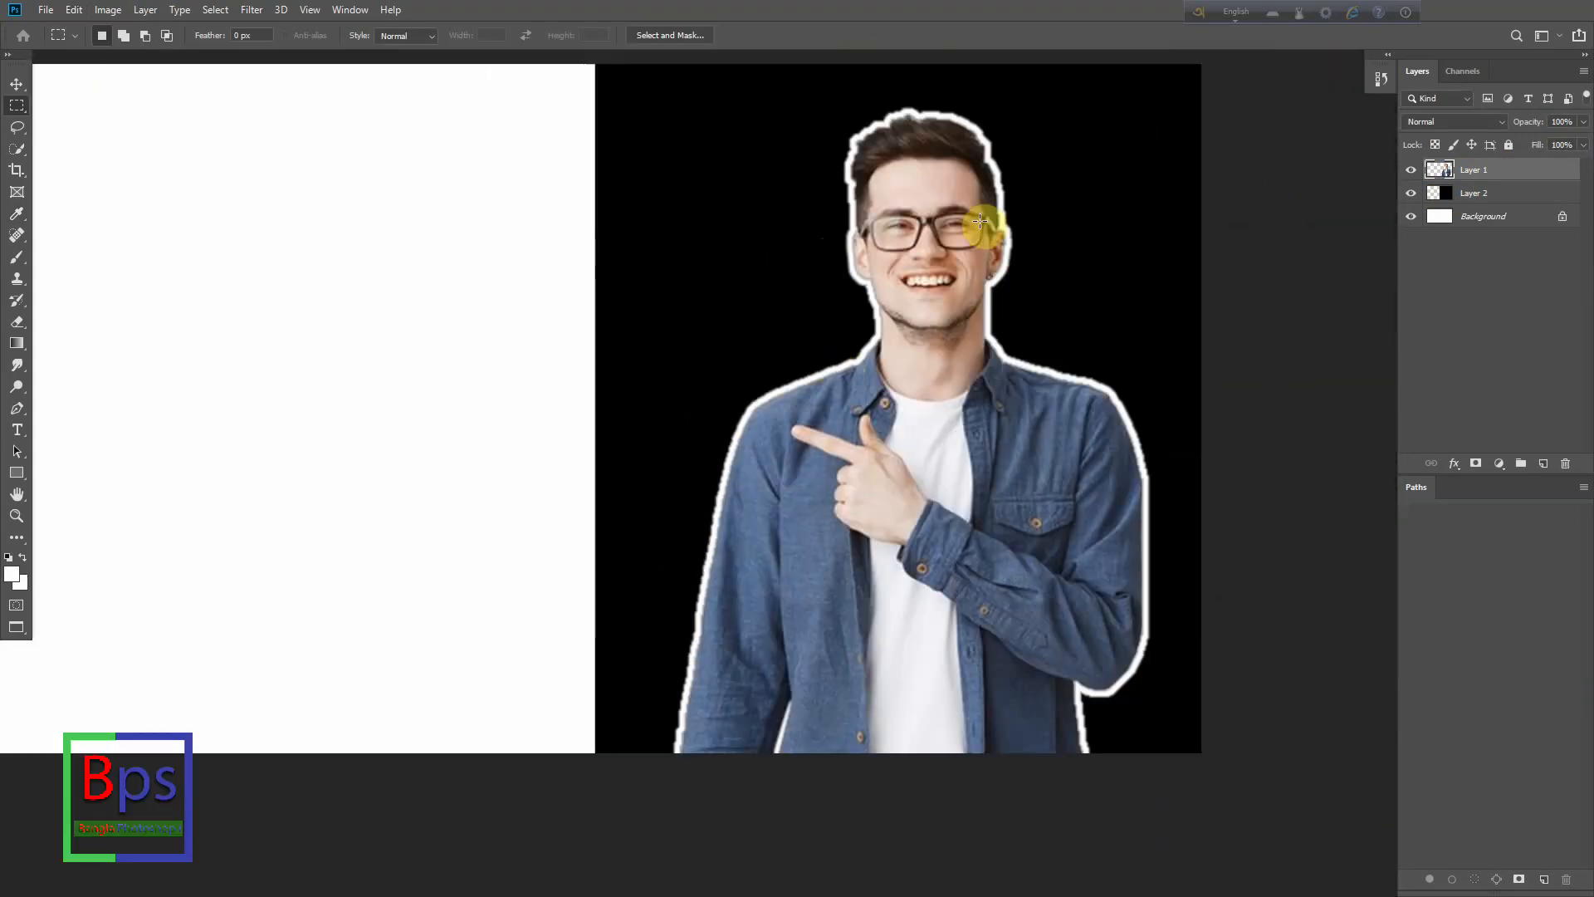
scroll(949, 64, up, 6)
scroll(1021, 170, down, 5)
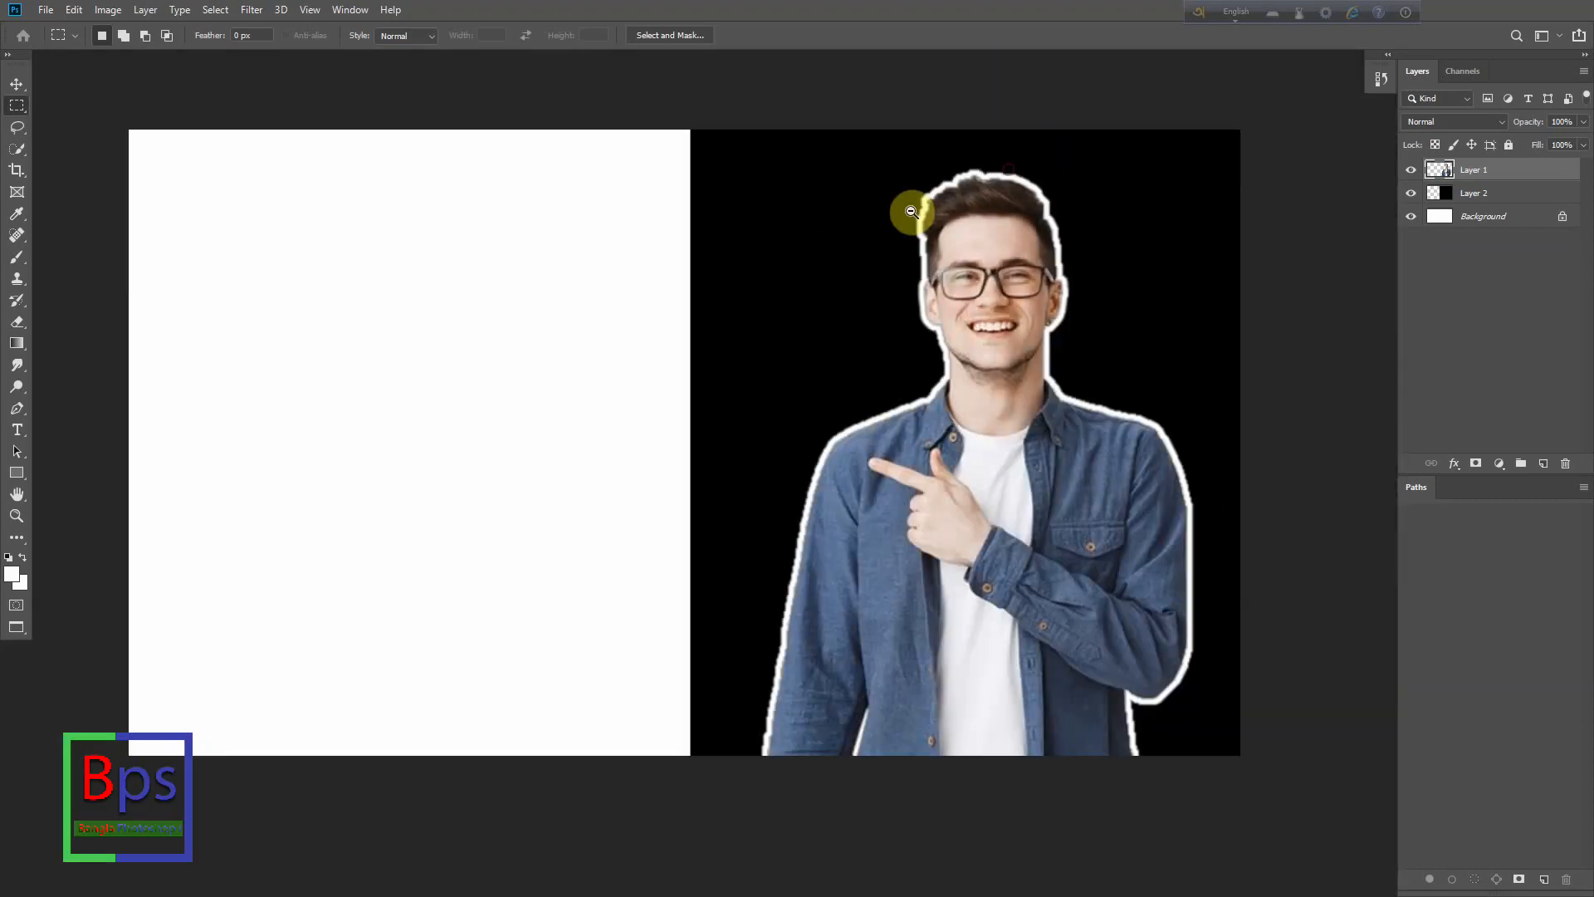
scroll(1074, 327, down, 2)
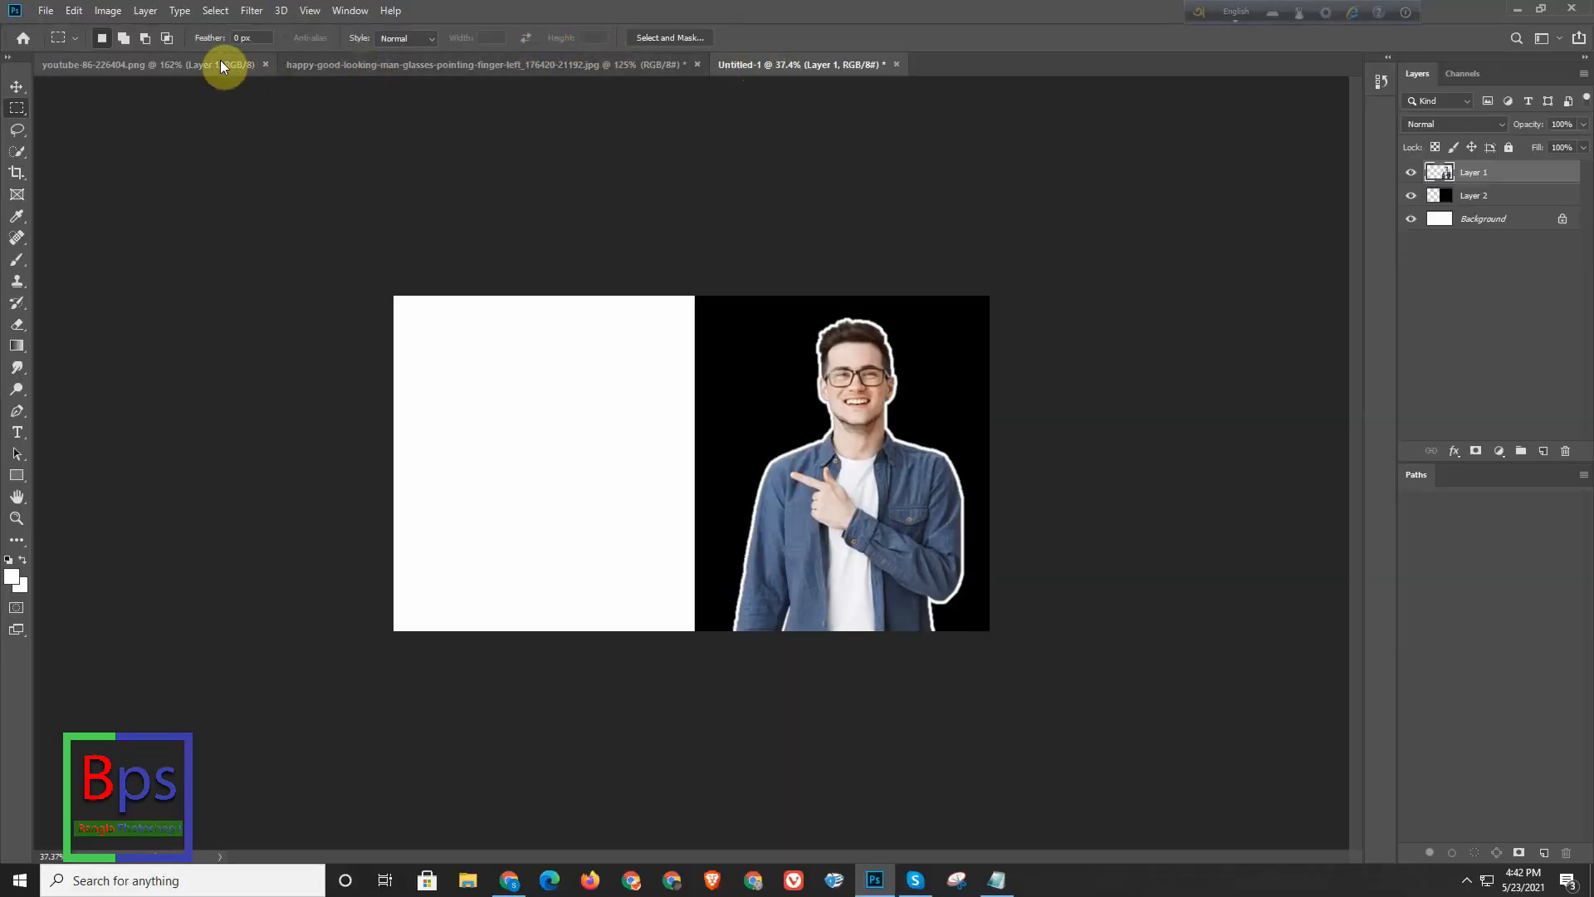
- Select the YouTube logo's pixels in youtube-86-226404.png and feather the selection by 0.5 pixels
click(218, 64)
ctrl+click(1447, 181)
key(shift+F6)
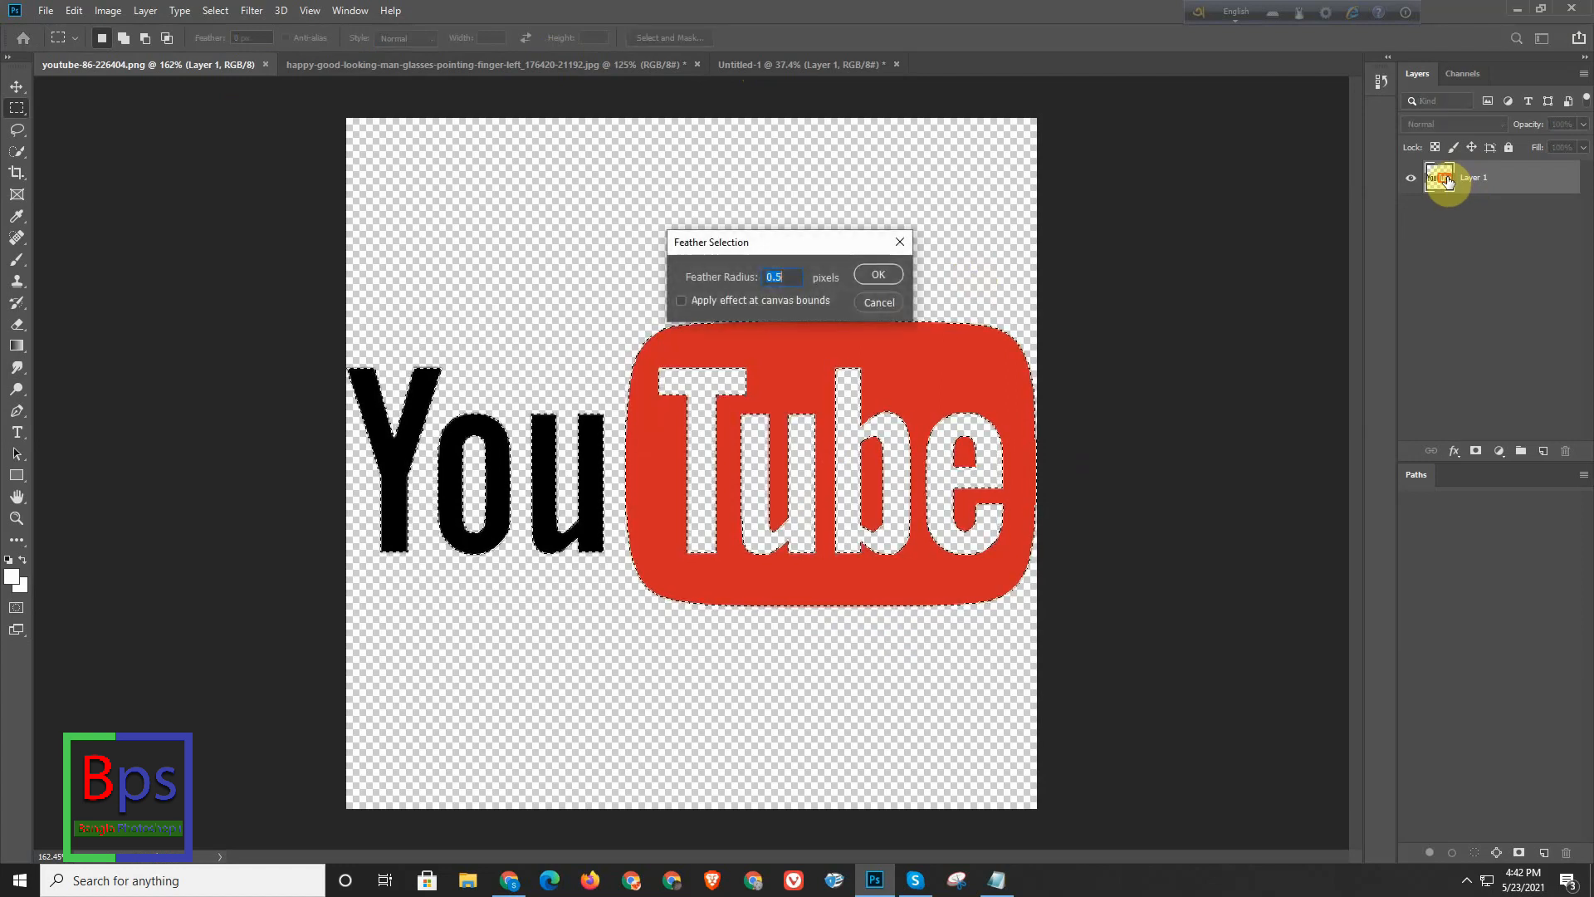
key(Return)
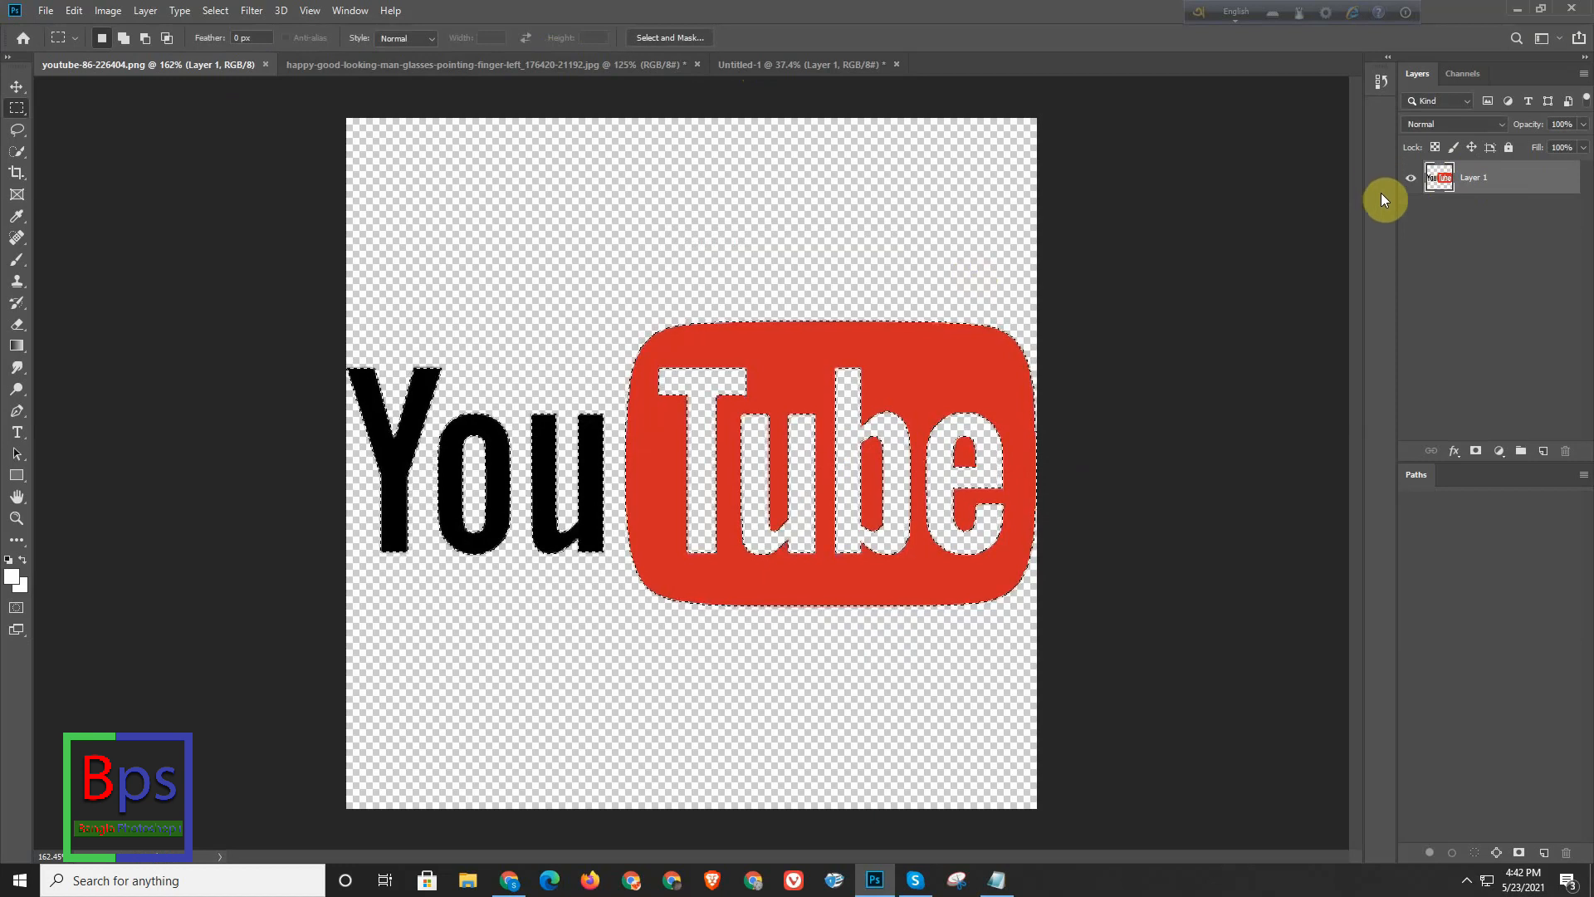
- Copy the selected YouTube logo into the Untitled-1 document as a new layer and place it, slightly enlarged, in the middle of the white half
key(ctrl+v)
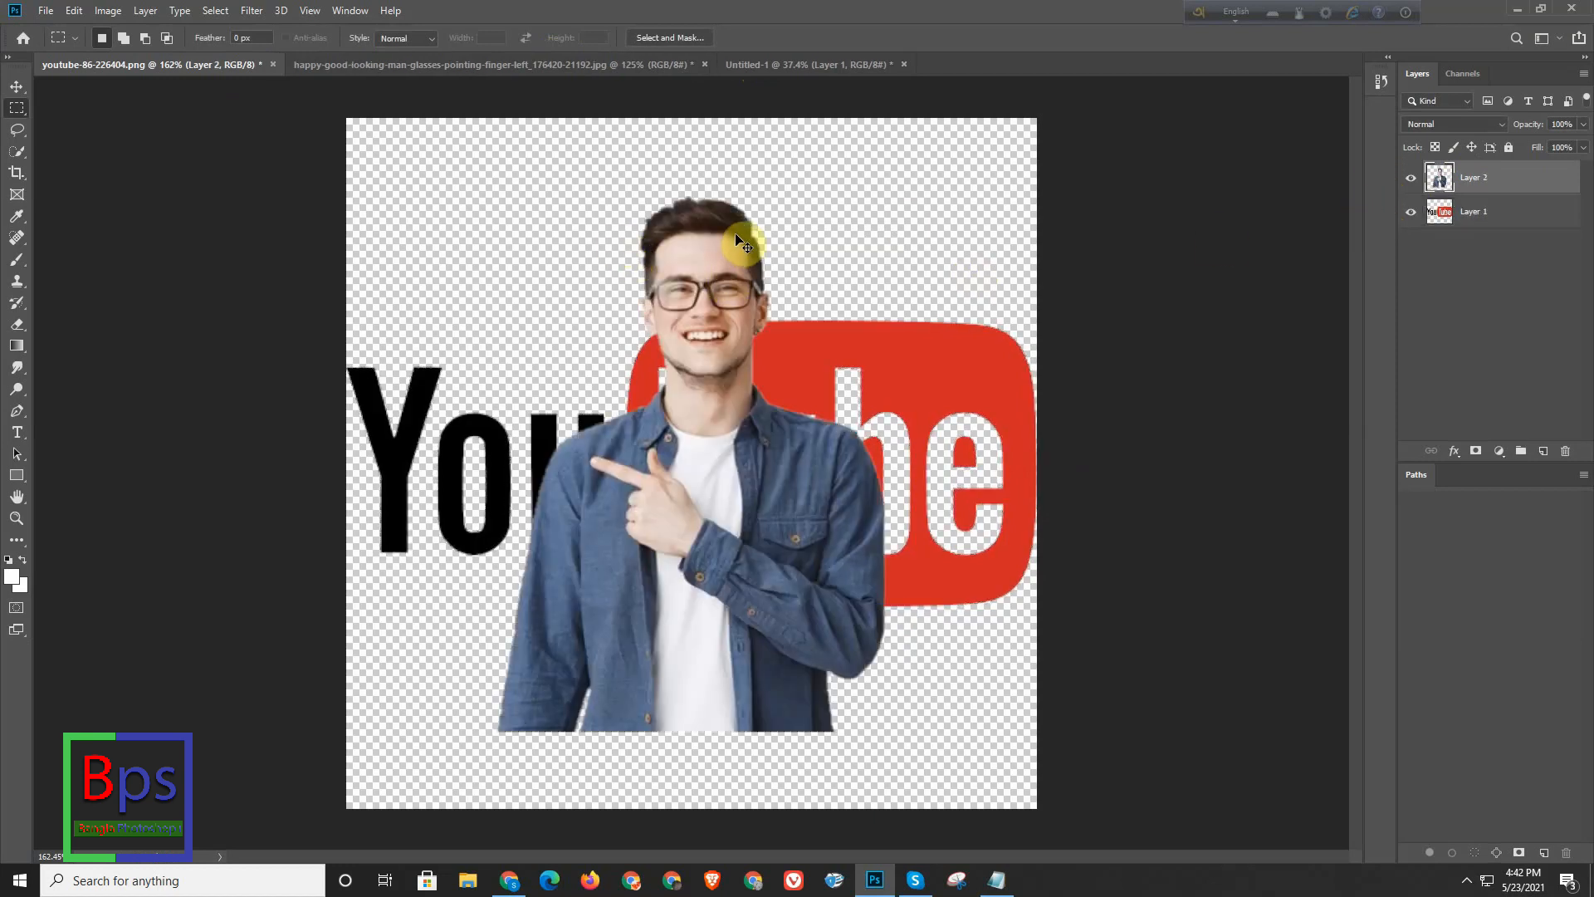
key(ctrl+z)
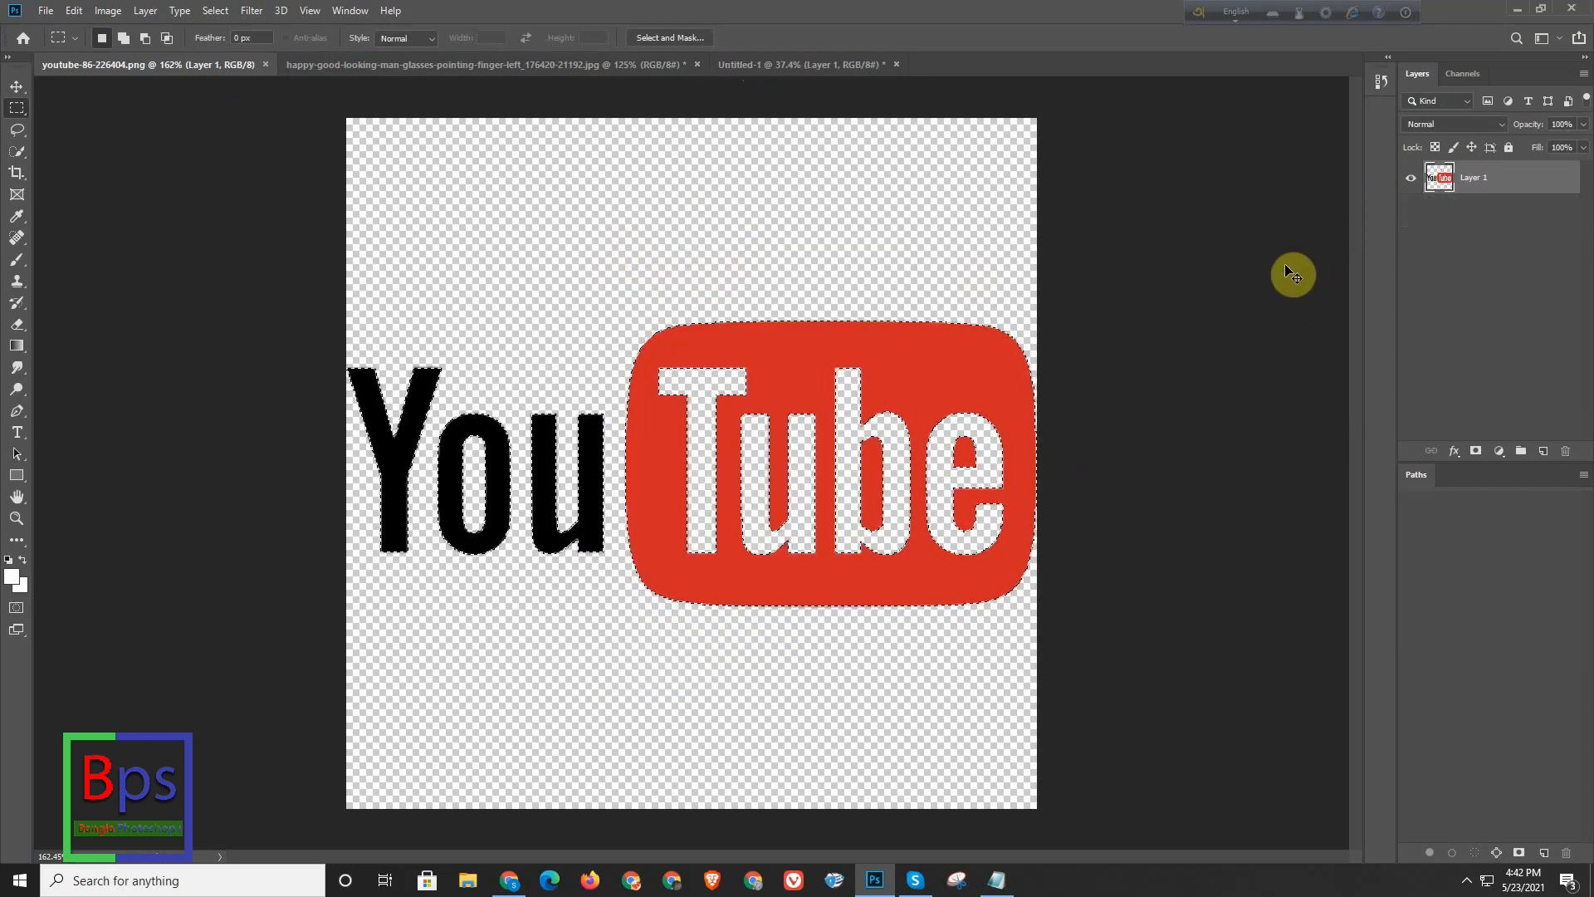
click(855, 64)
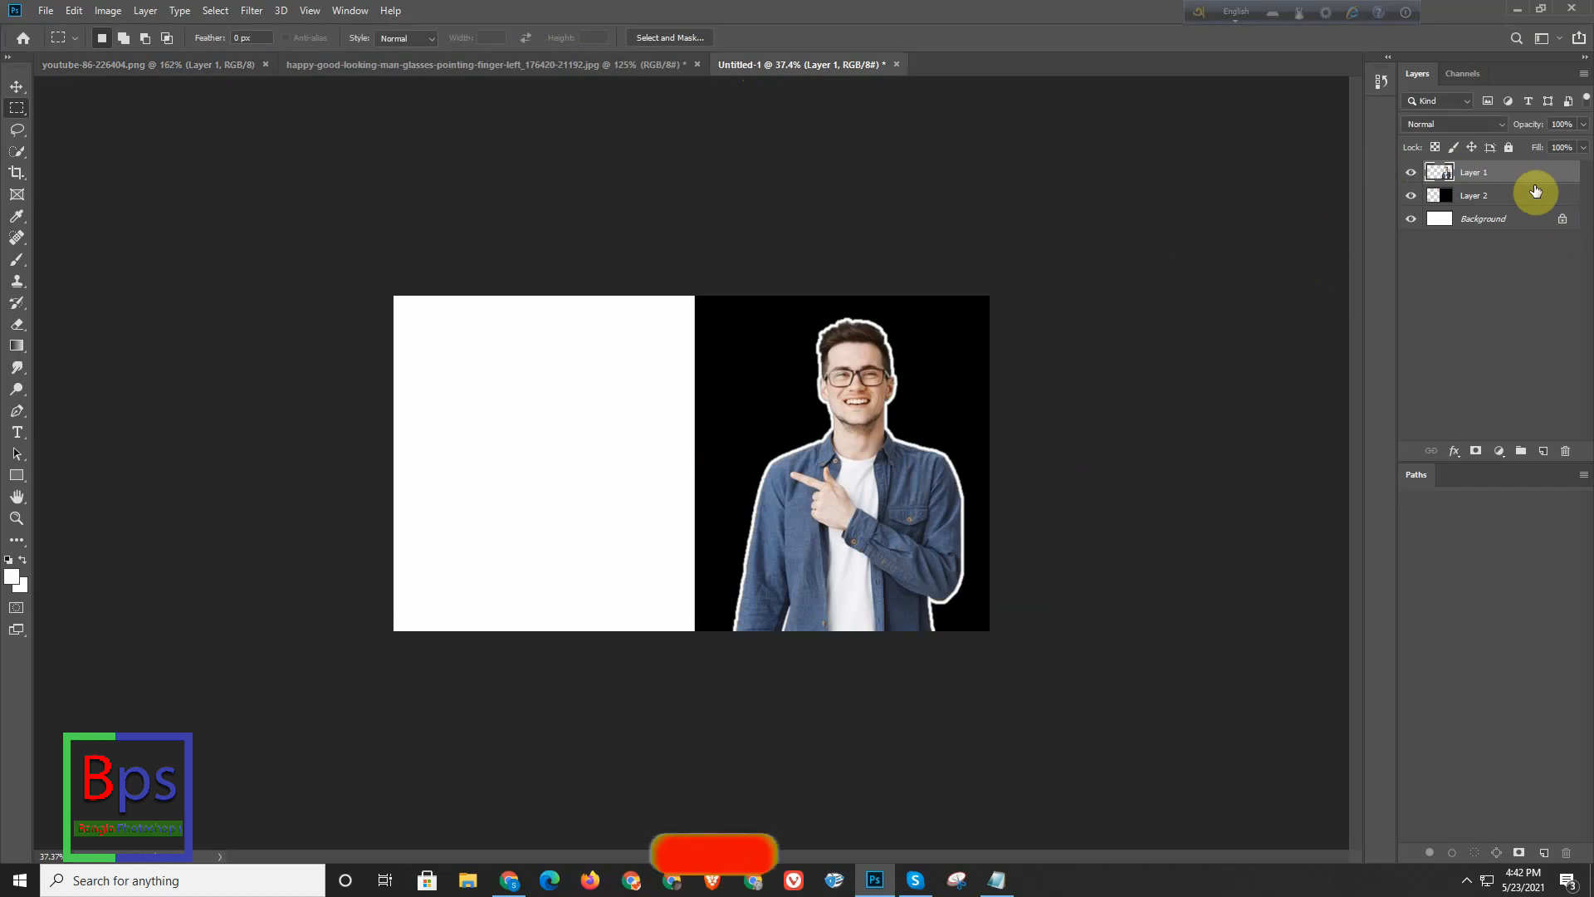
key(ctrl+v)
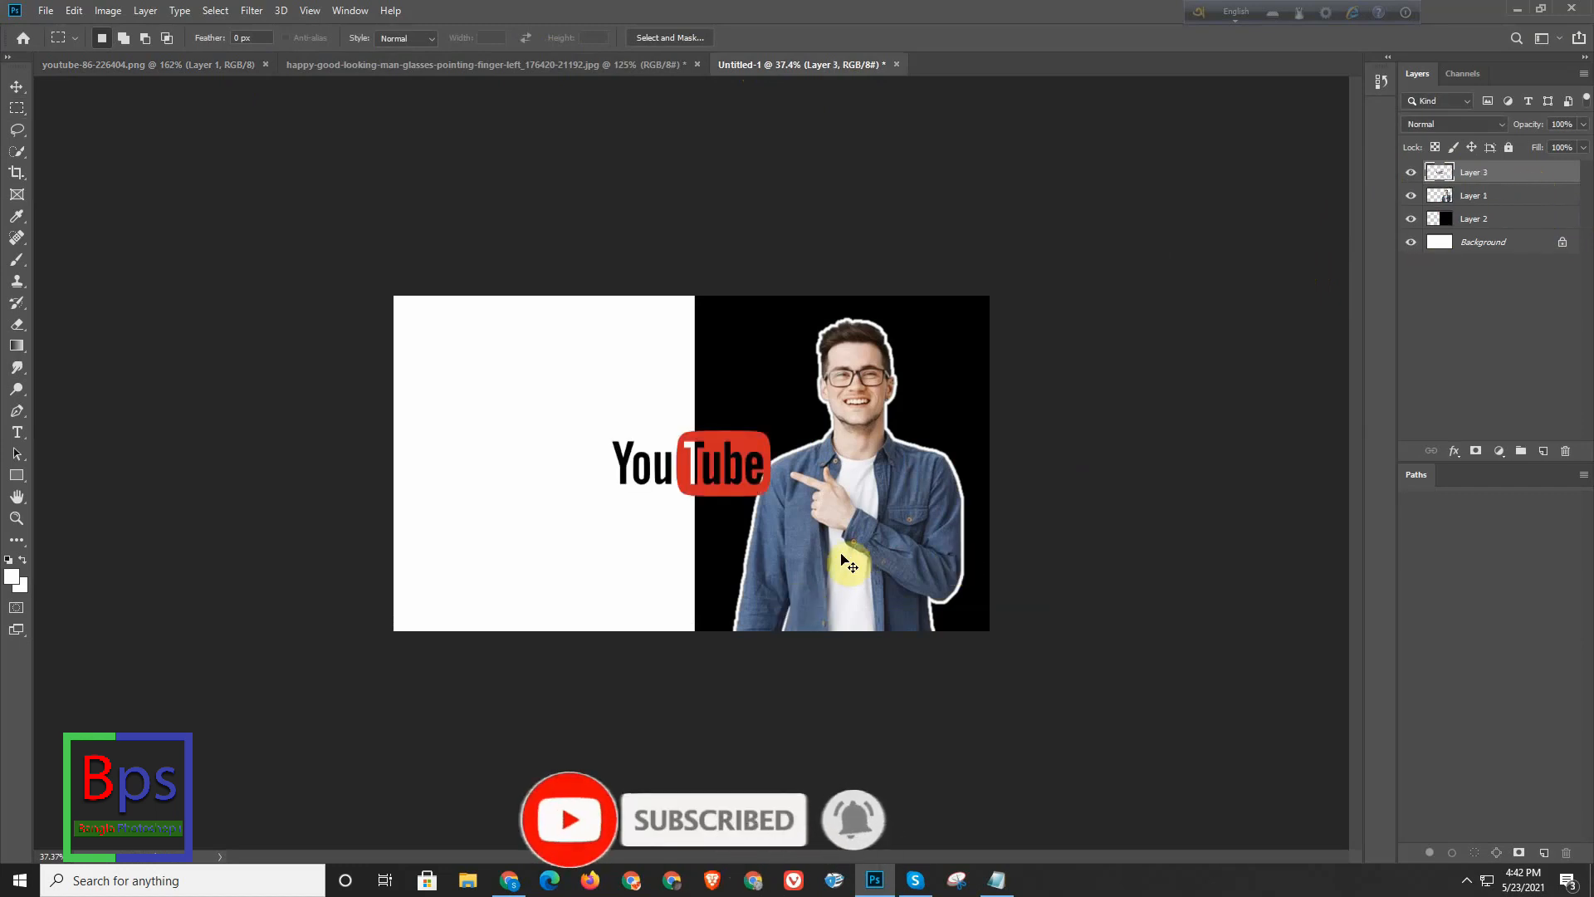
key(ctrl+t)
drag(728, 489, 586, 483)
key(Return)
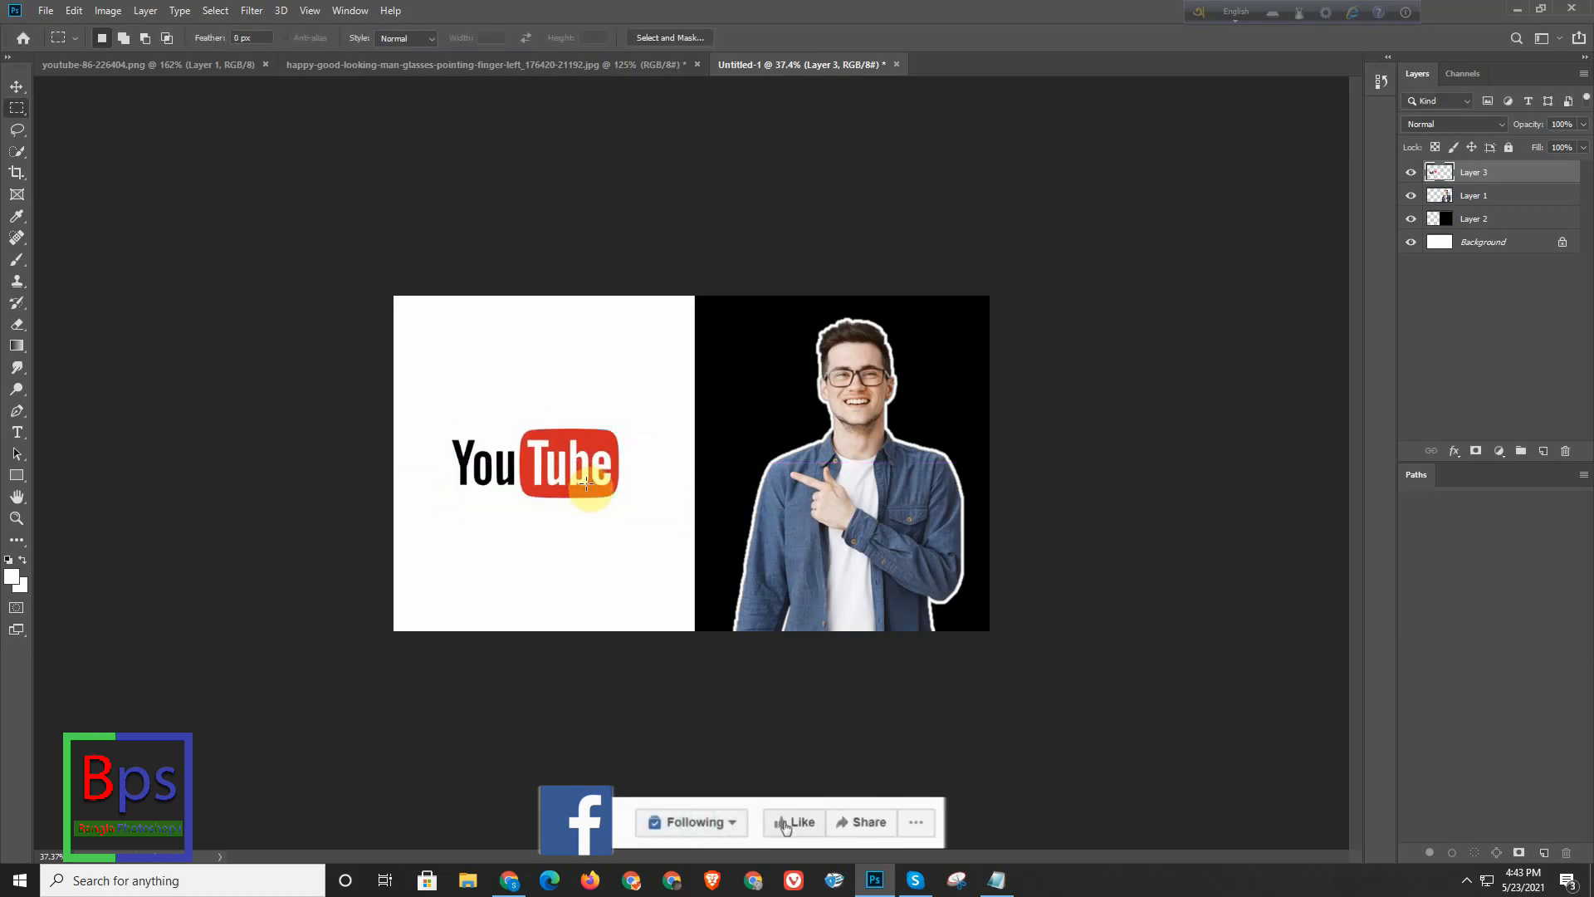
- Soften the black half's inner edge on Layer 2 by applying Gaussian Blur to a narrow full-height strip along the boundary
scroll(685, 462, up, 5)
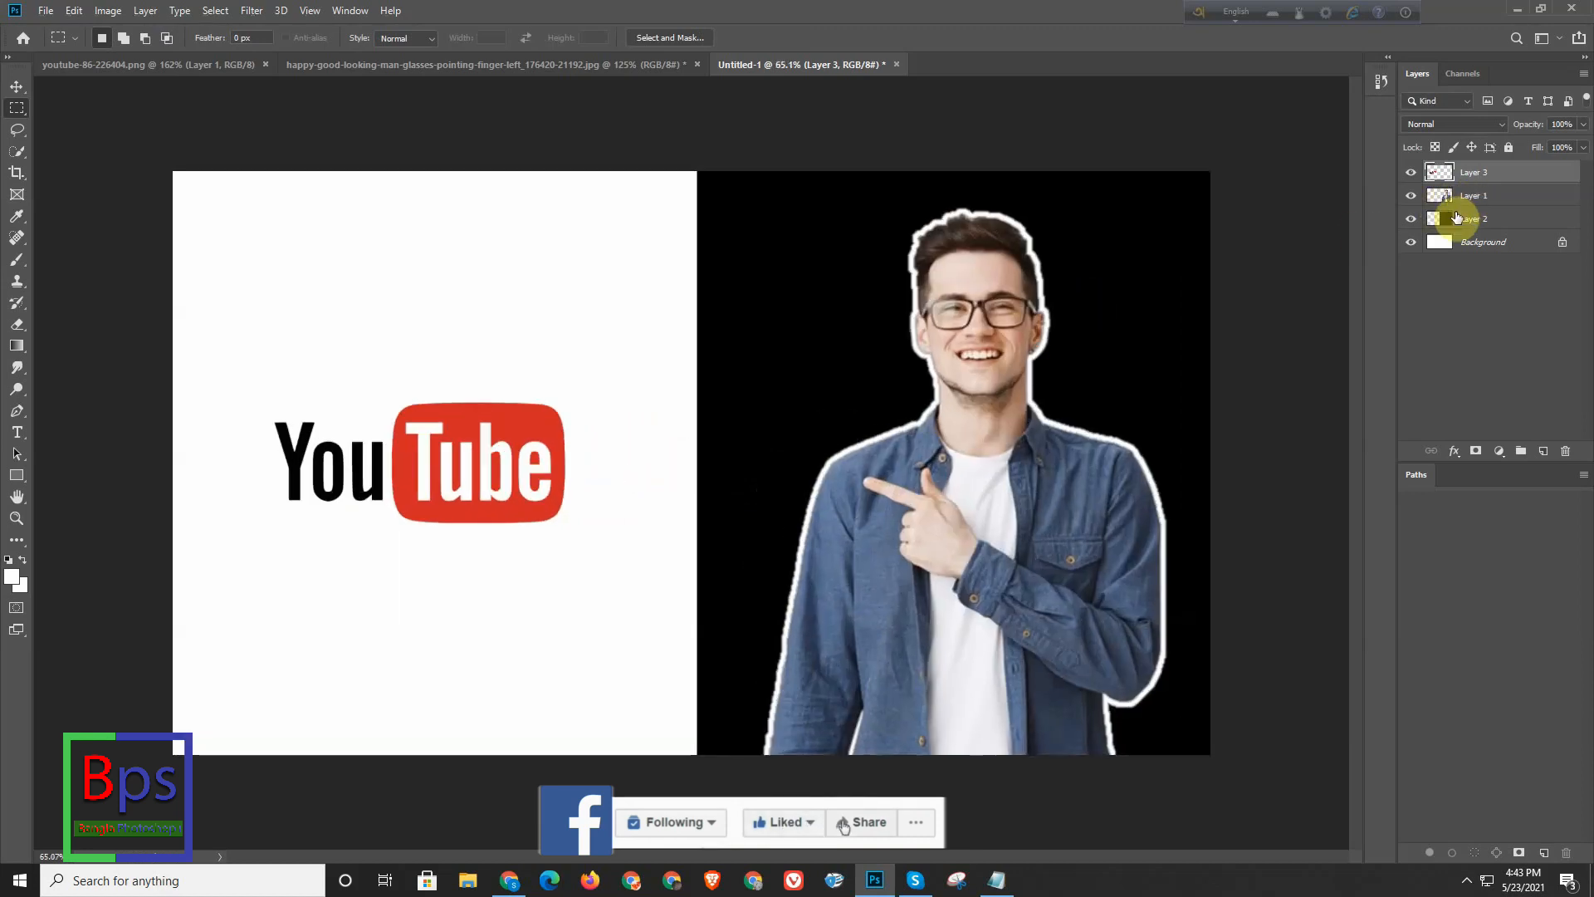
click(1456, 217)
drag(686, 171, 702, 802)
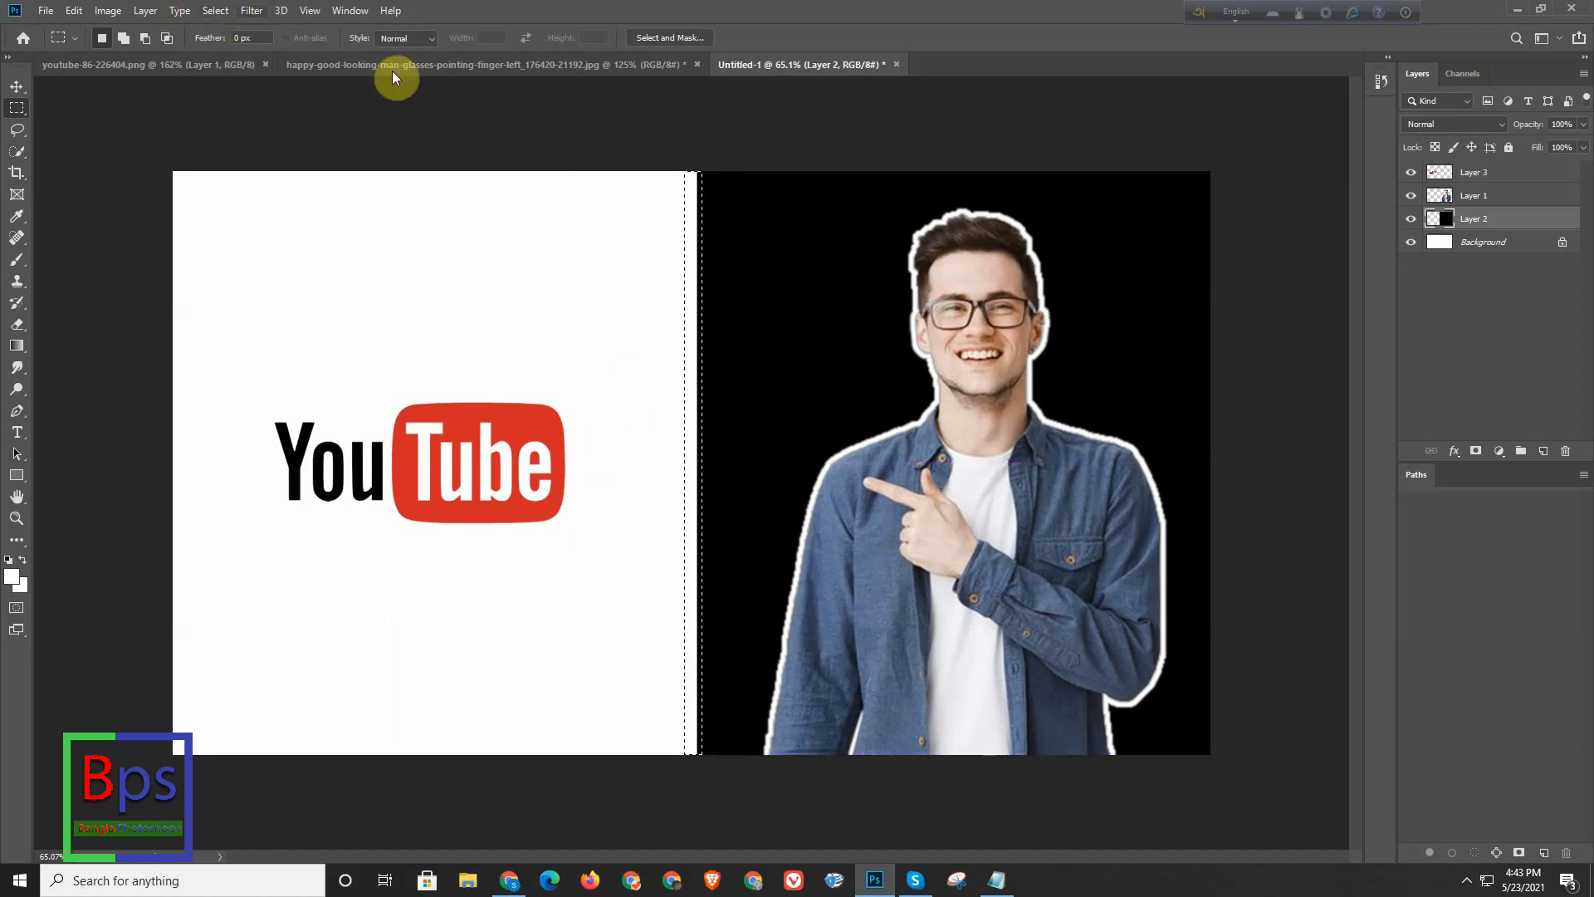
click(250, 11)
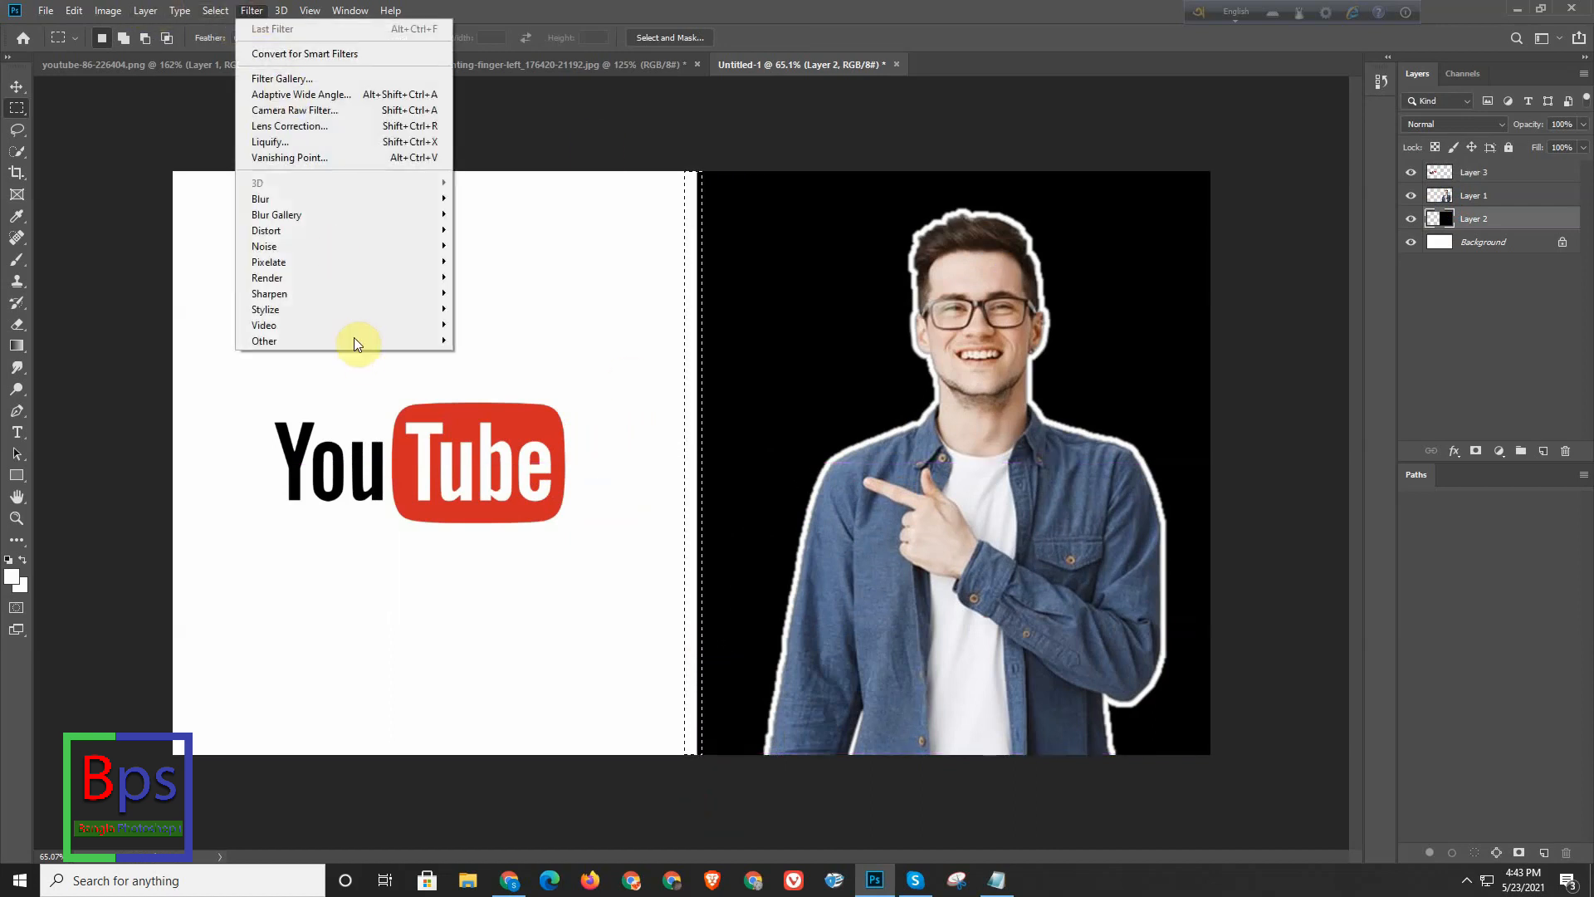
mouse_move(275, 202)
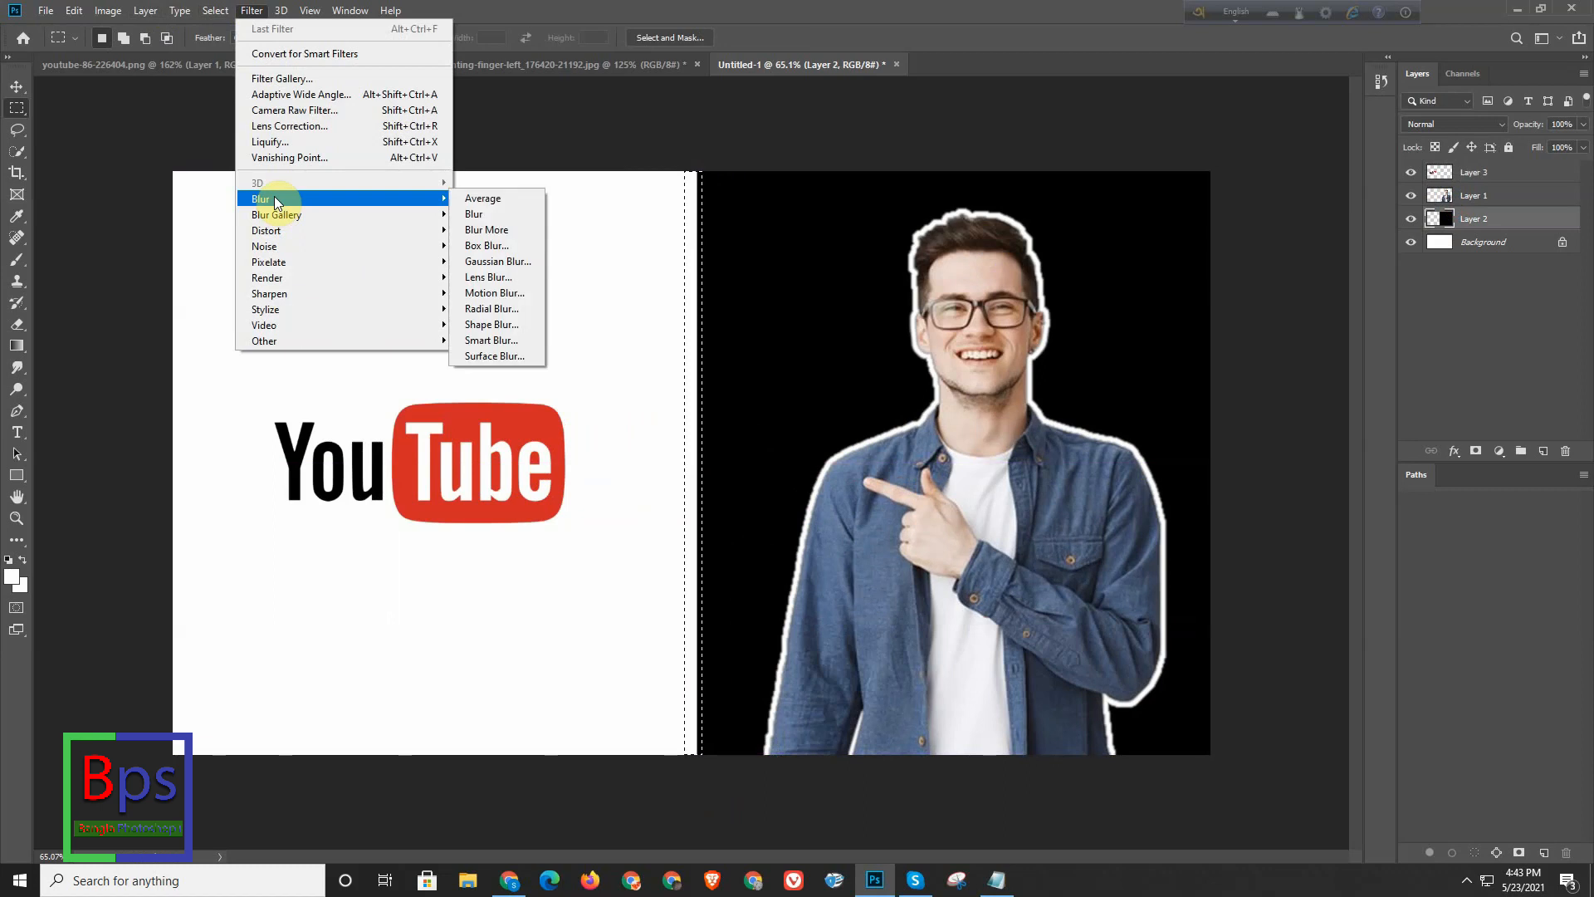
click(505, 261)
click(1189, 380)
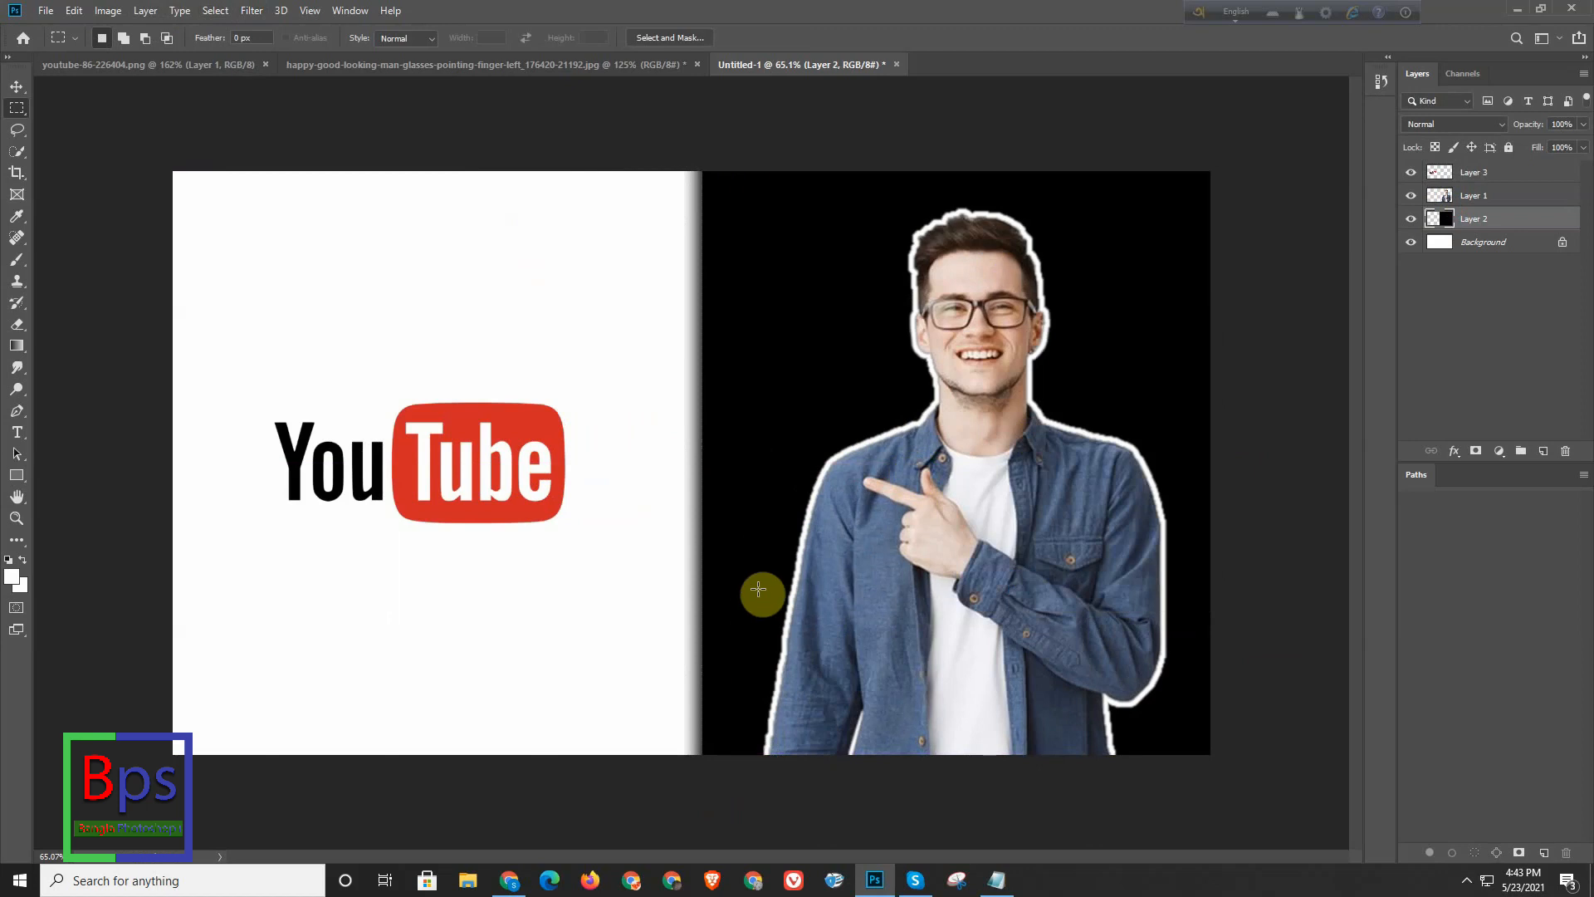
- Start a text line on the white half above the YouTube logo, stacked over Layer 3, with a 30 pt font size
scroll(783, 488, down, 3)
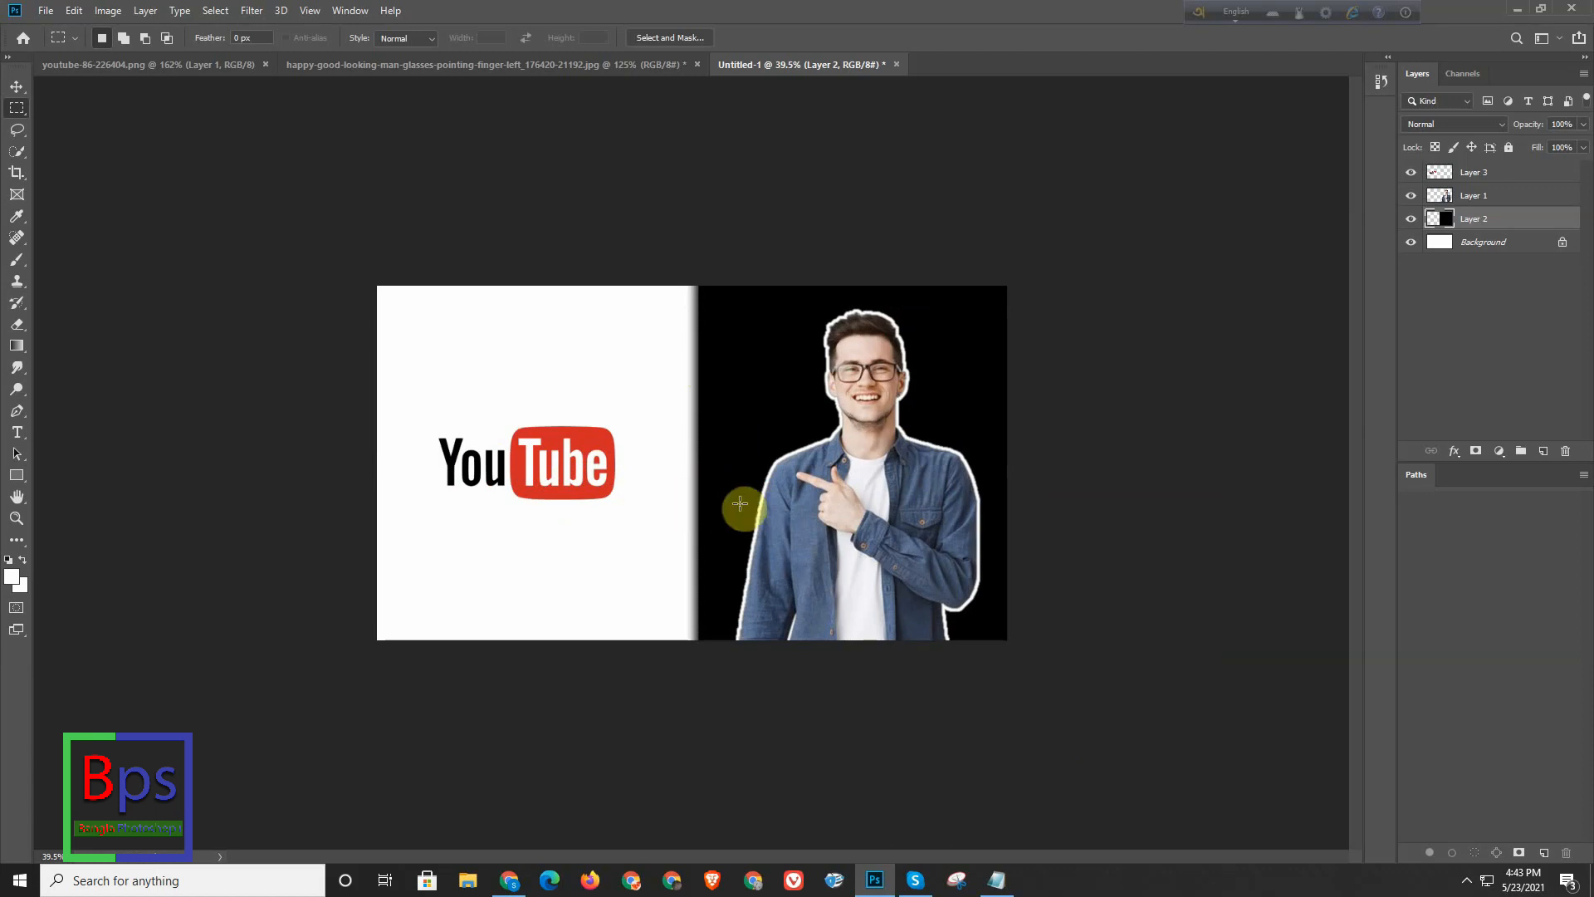
mouse_move(438, 426)
mouse_down()
mouse_move(498, 409)
mouse_move(469, 425)
mouse_up()
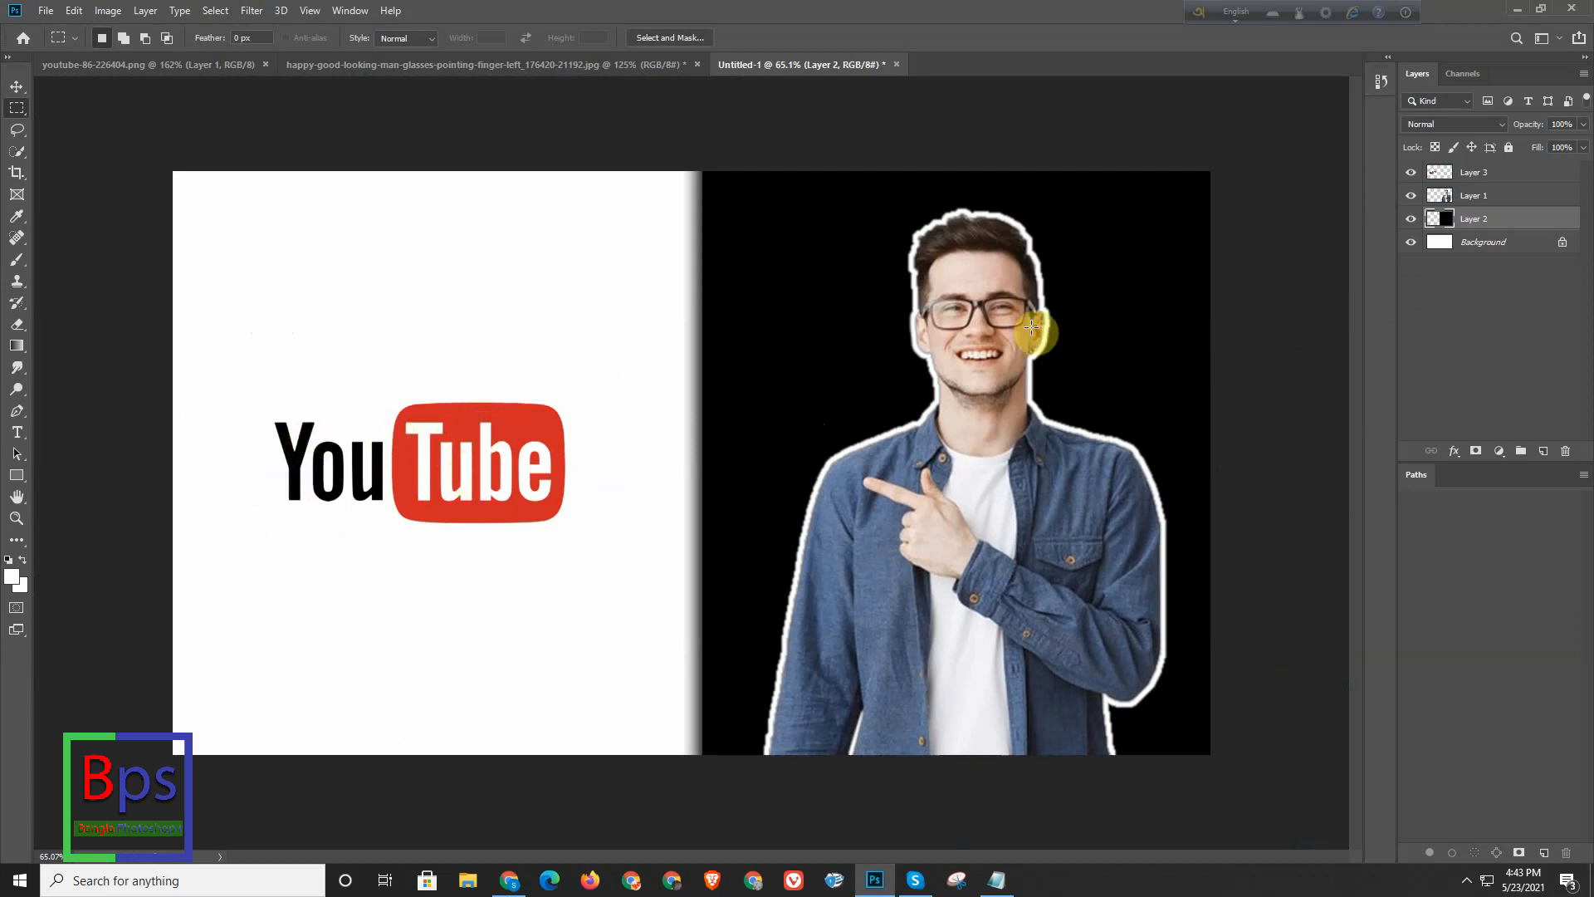
click(1509, 172)
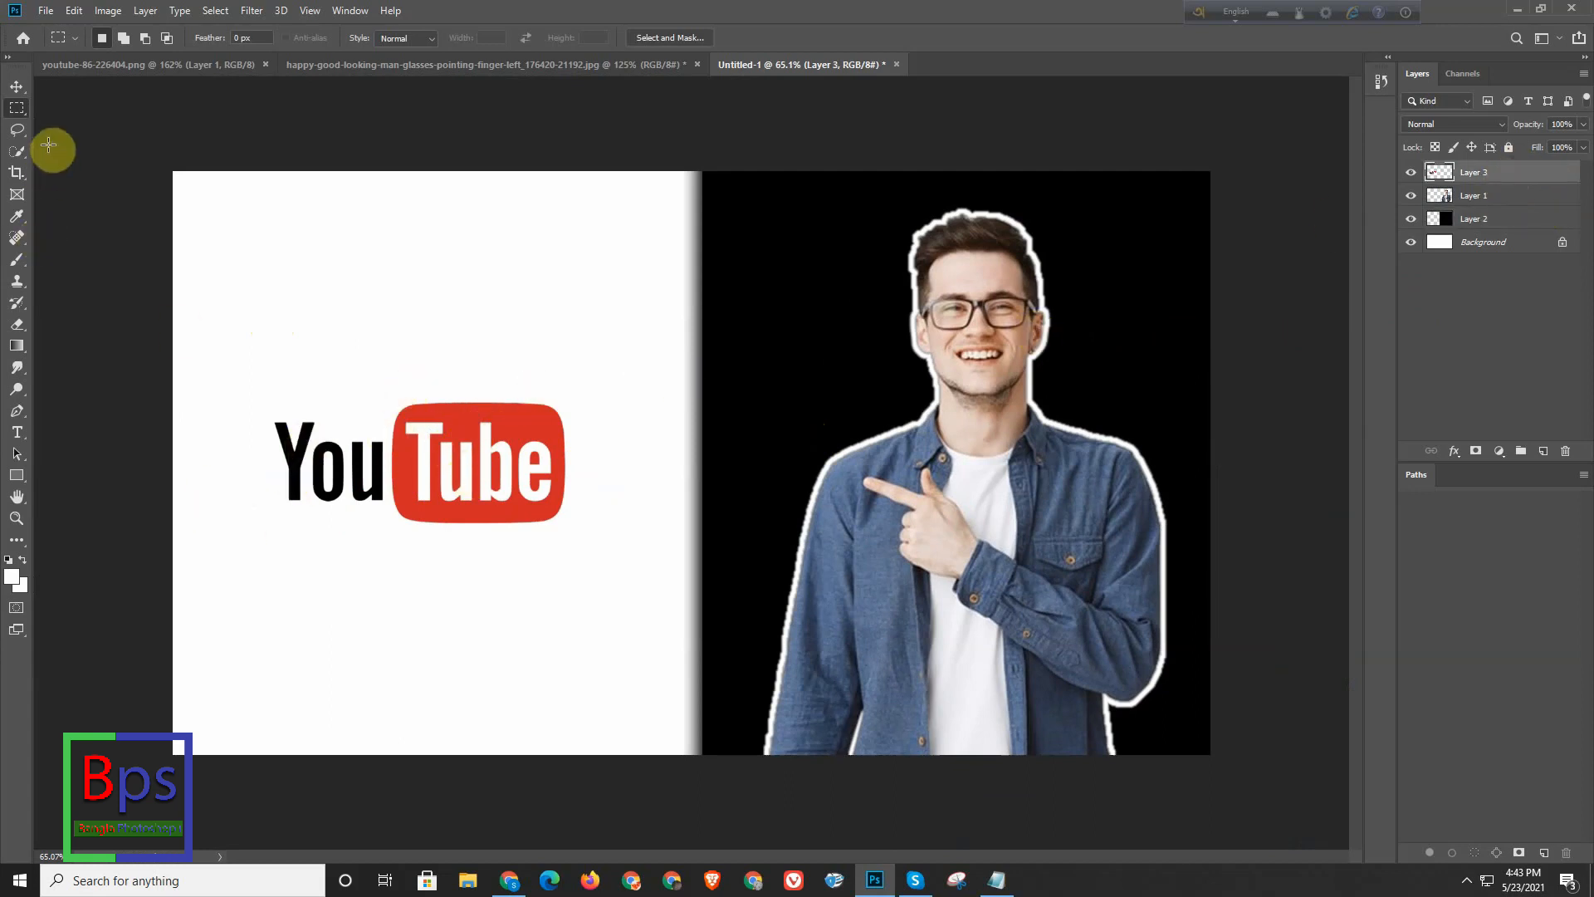
scroll(796, 398, down, 3)
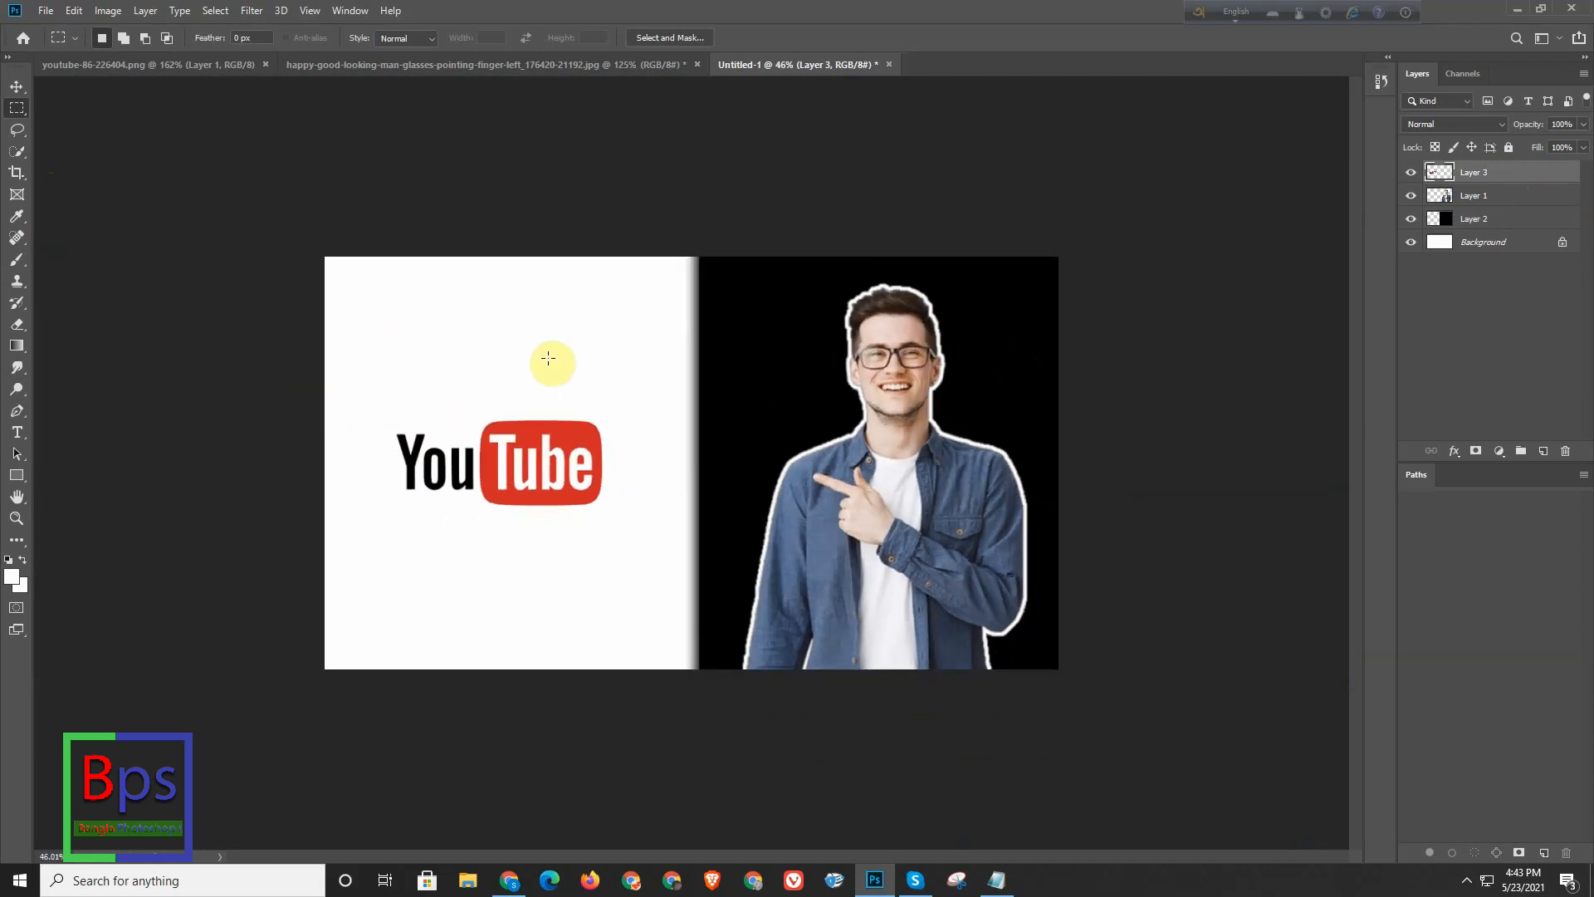
scroll(452, 370, up, 3)
scroll(440, 380, down, 1)
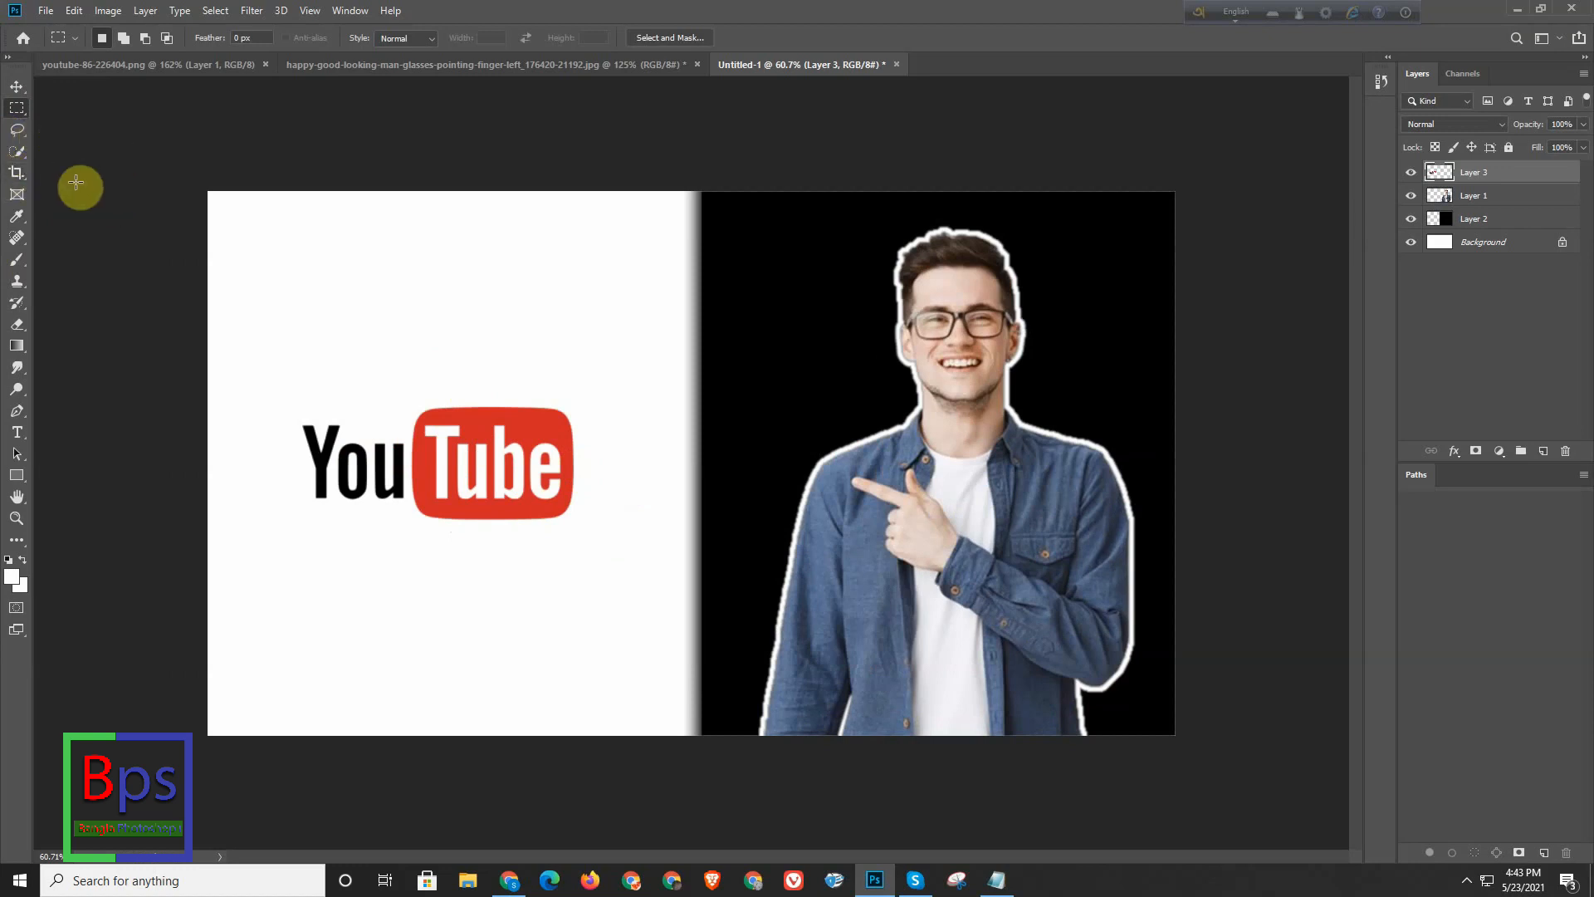
click(17, 432)
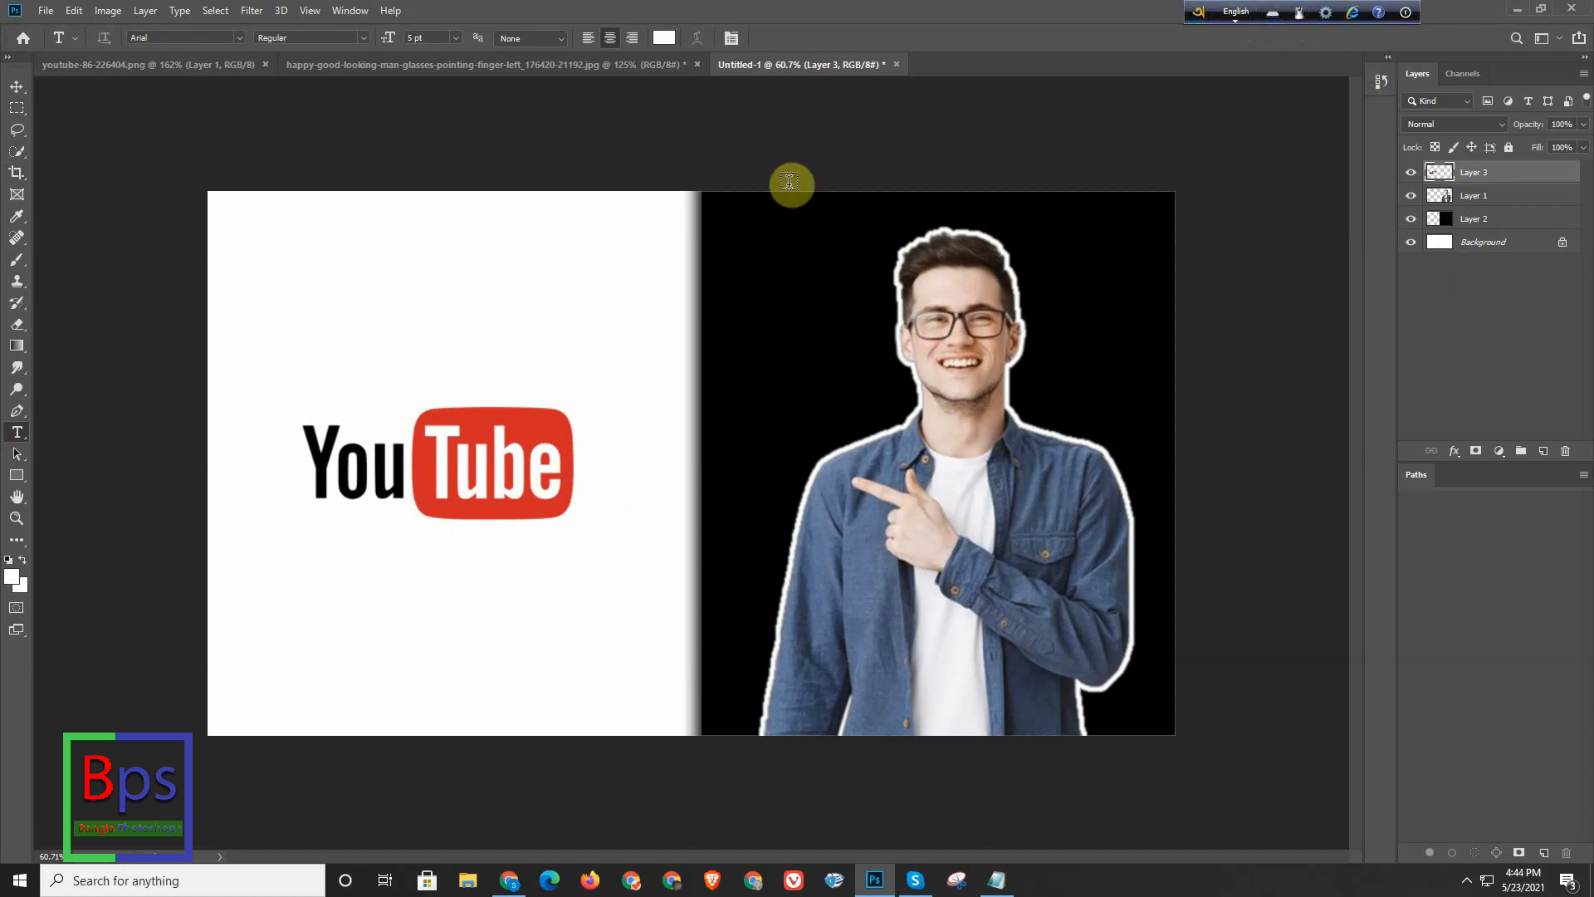
click(328, 282)
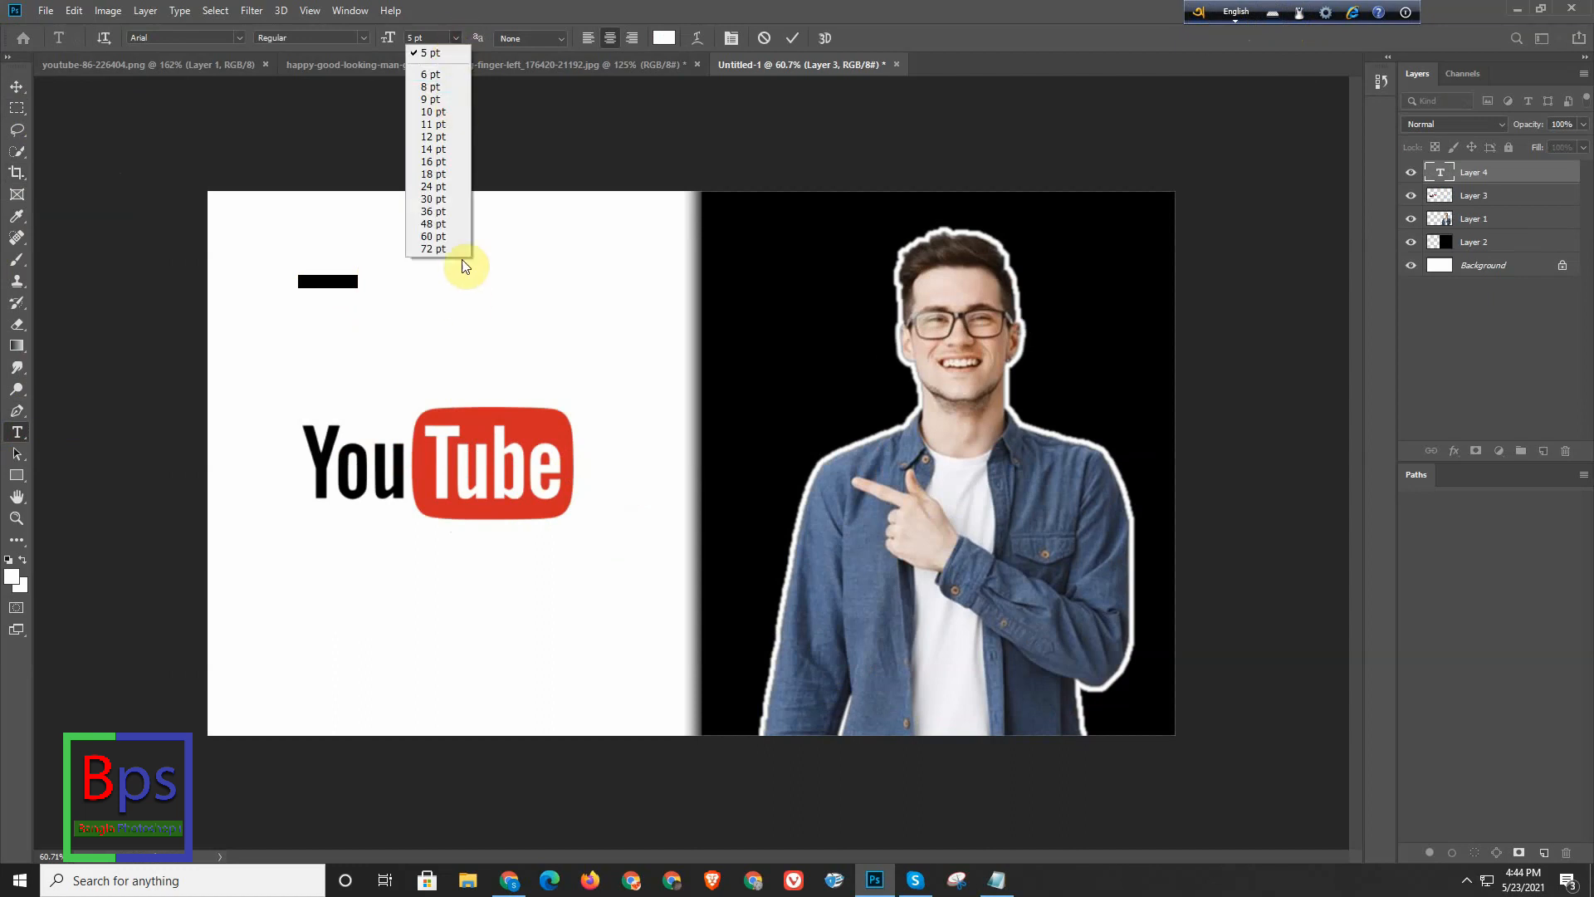
click(438, 203)
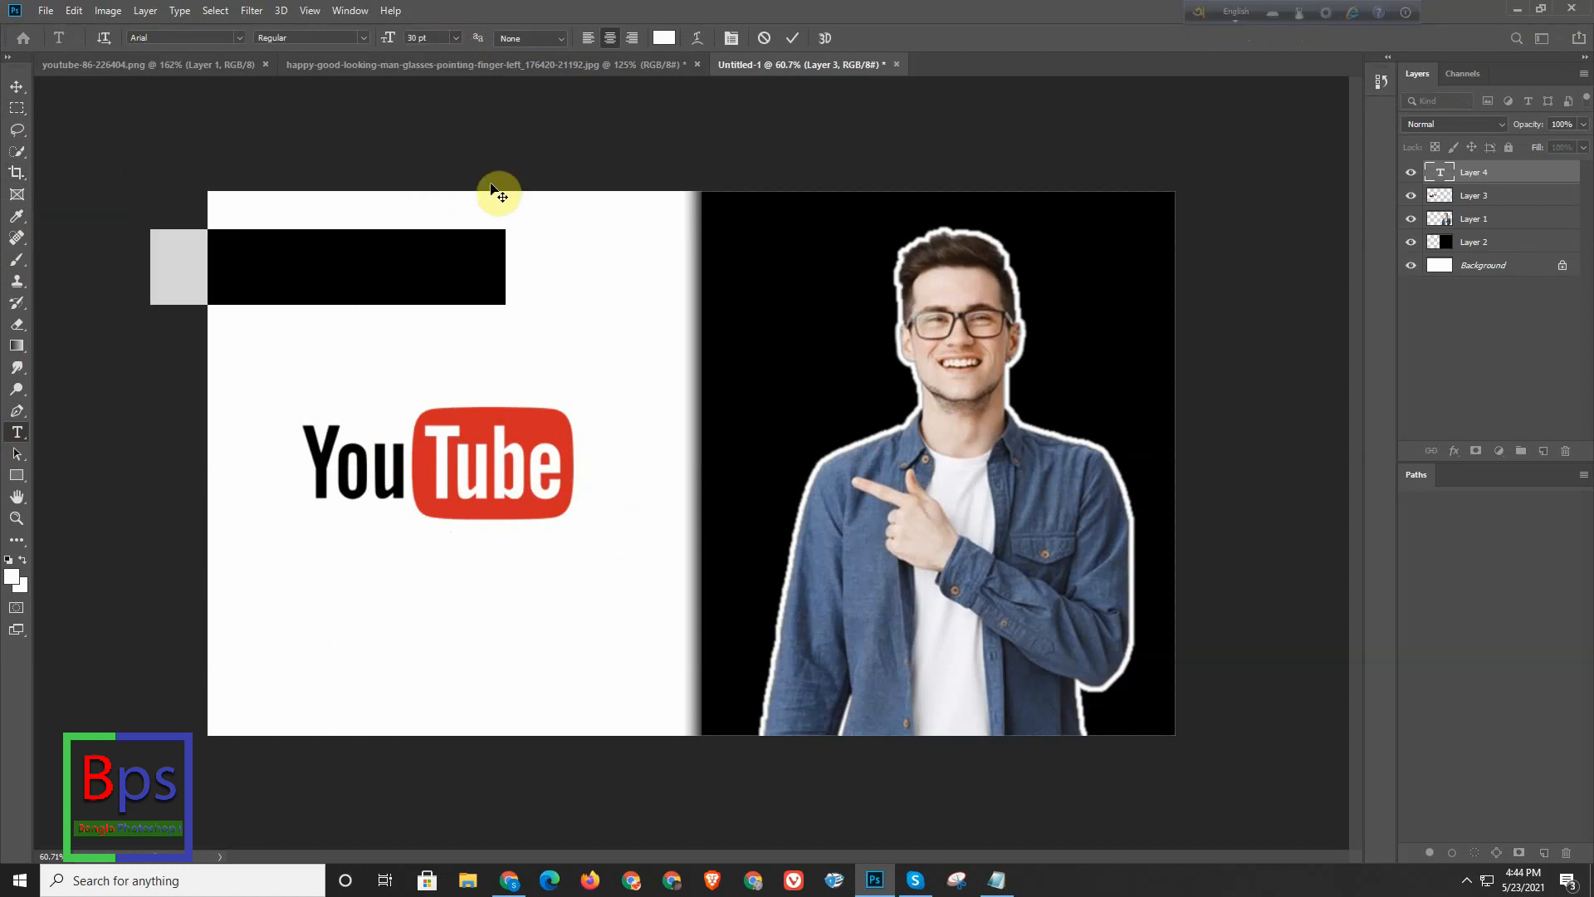
- Delete the placeholder text and set the text colour to black (000000)
click(665, 37)
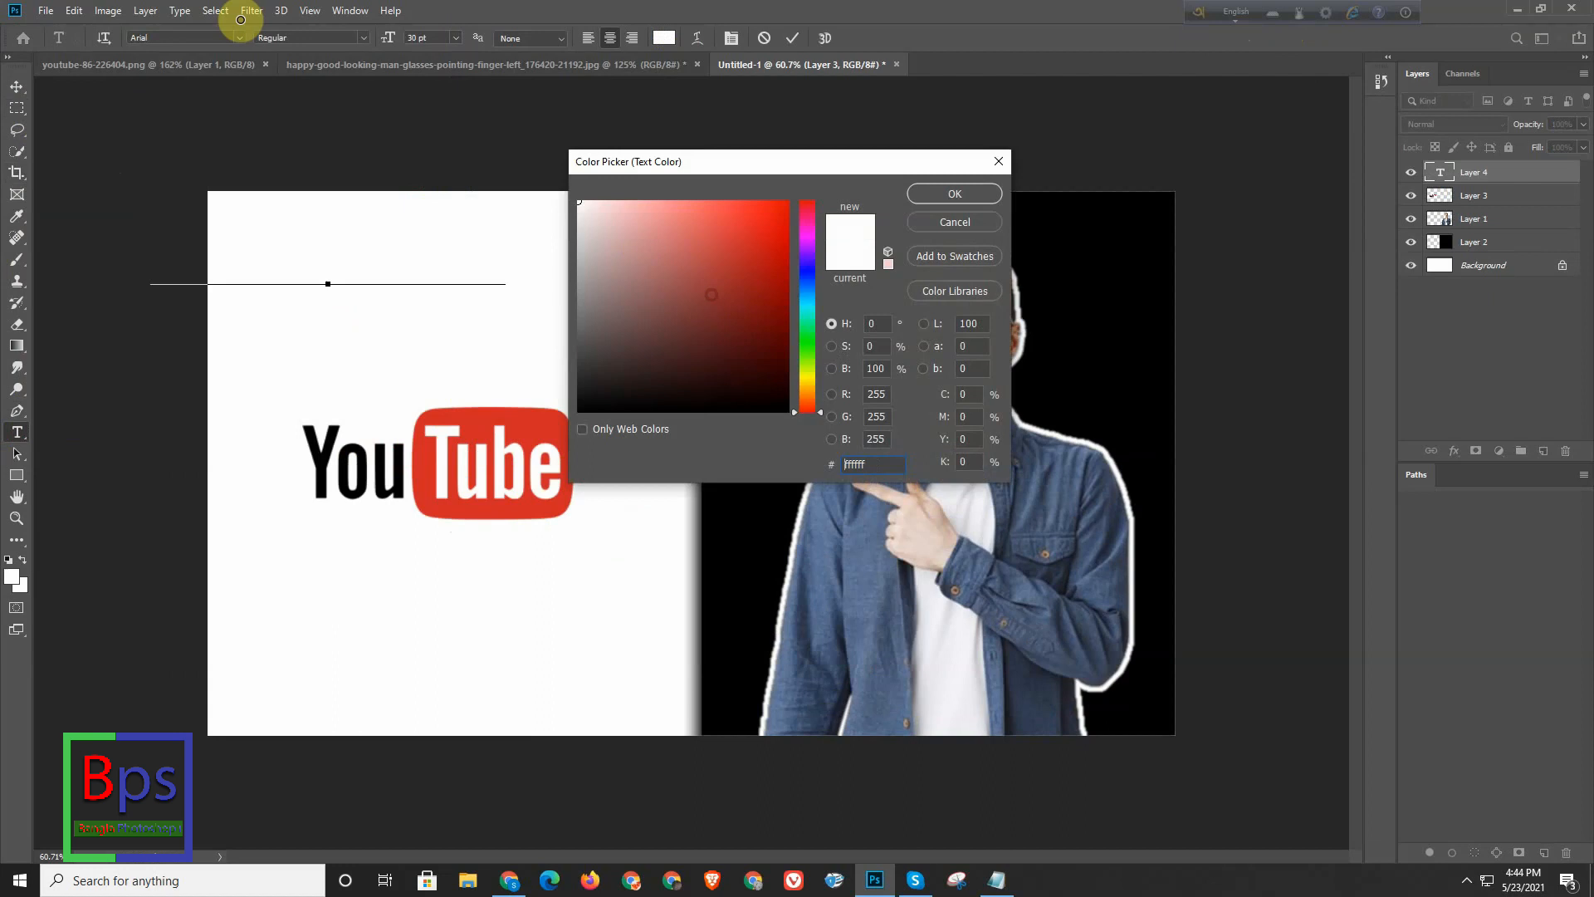
click(949, 196)
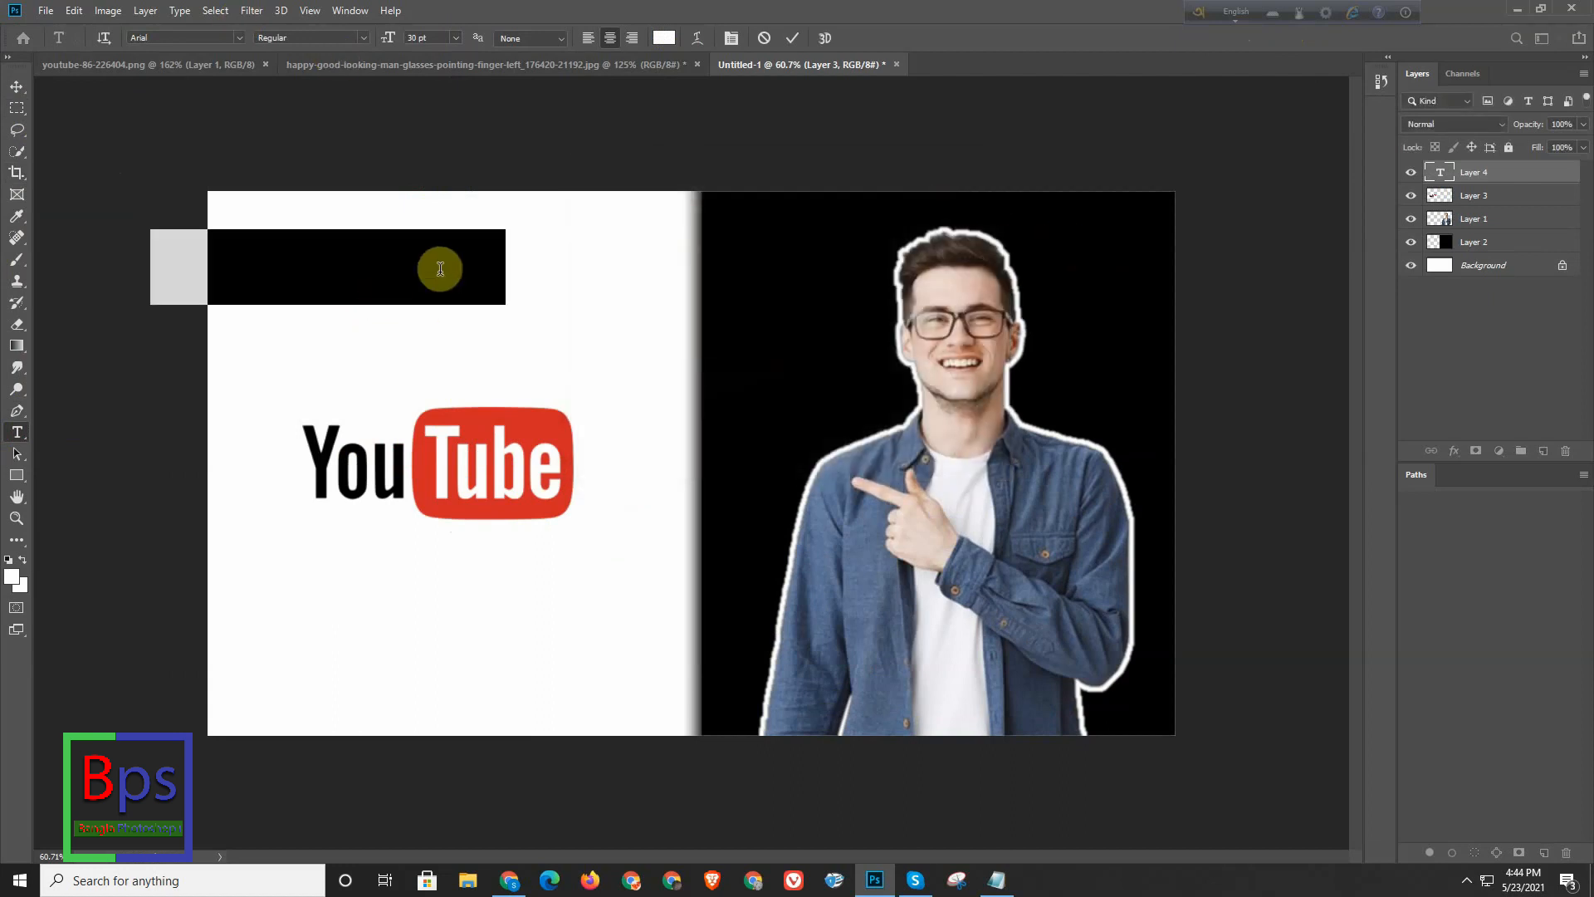
key(BackSpace)
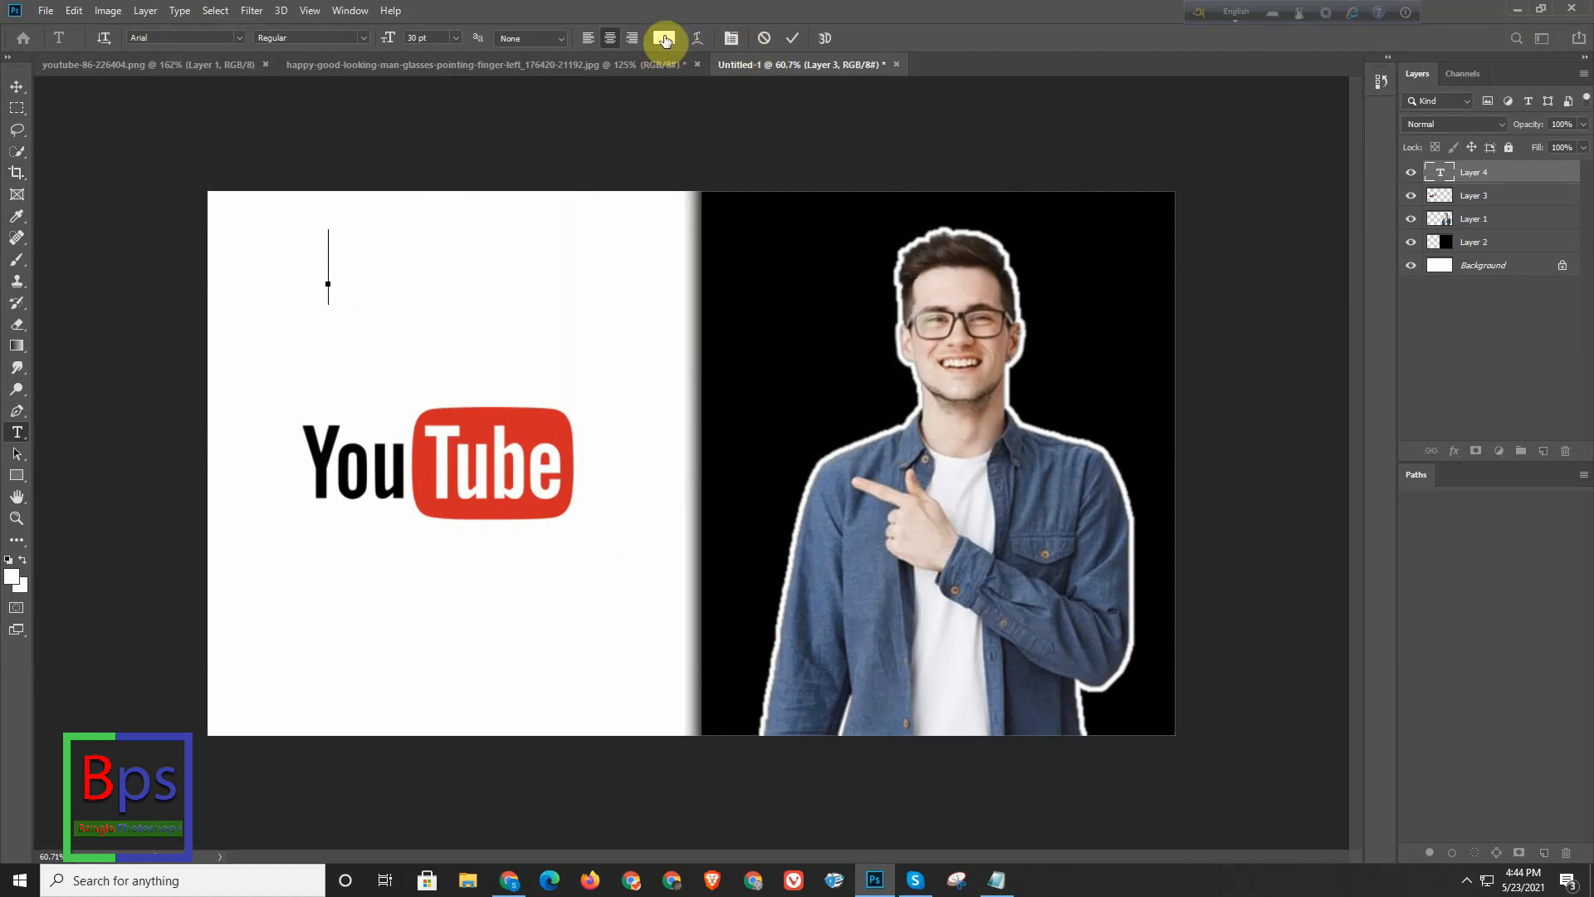
click(664, 37)
drag(557, 428, 359, 588)
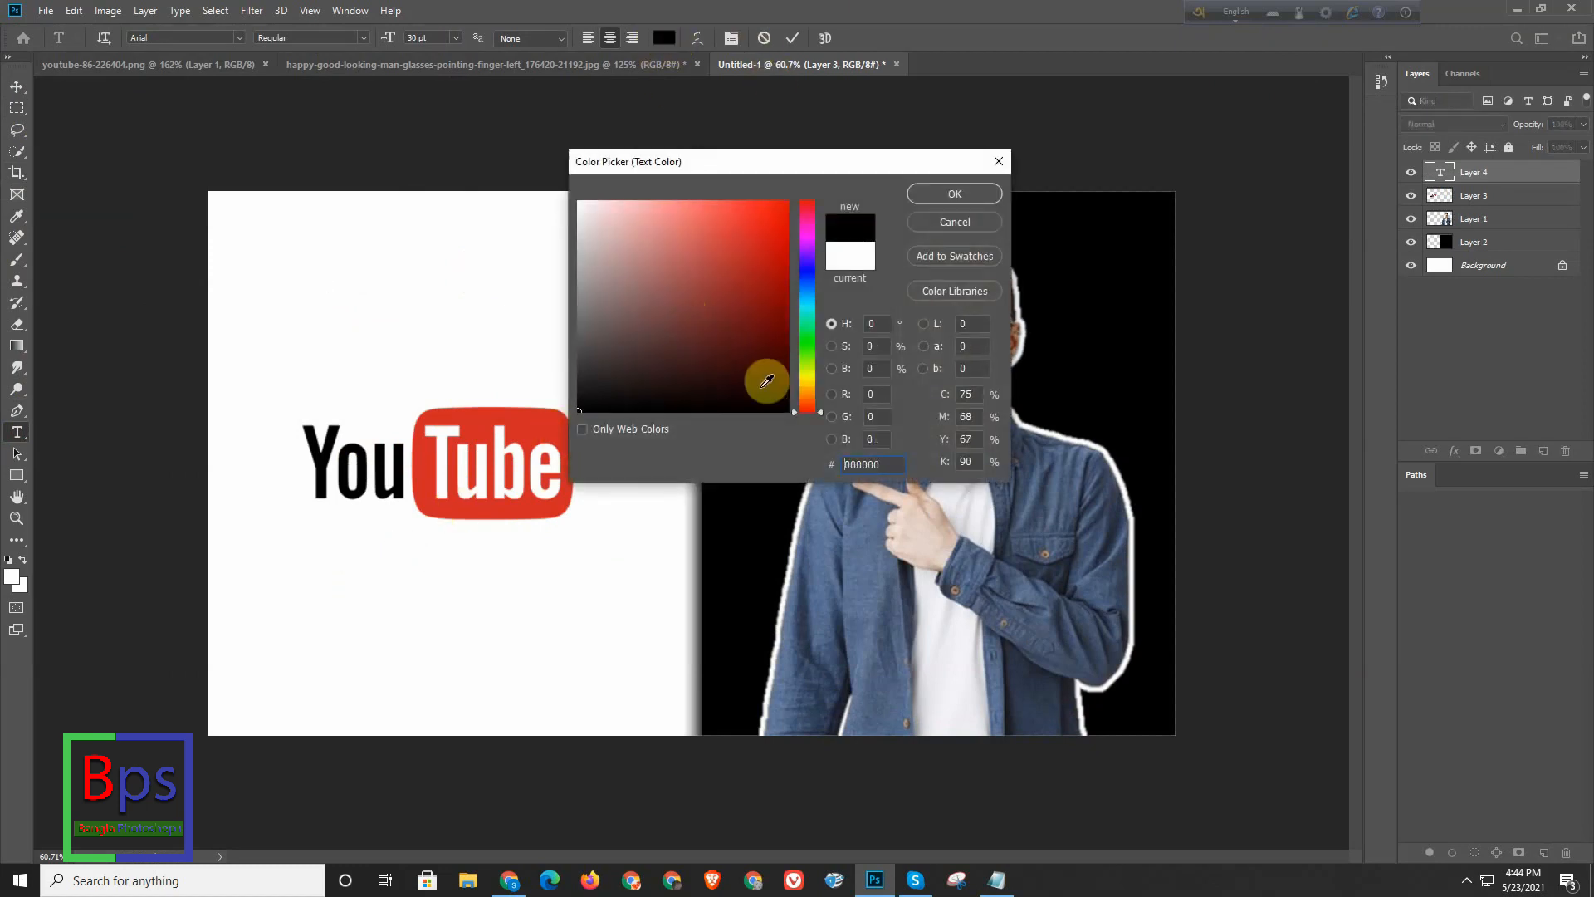
click(963, 194)
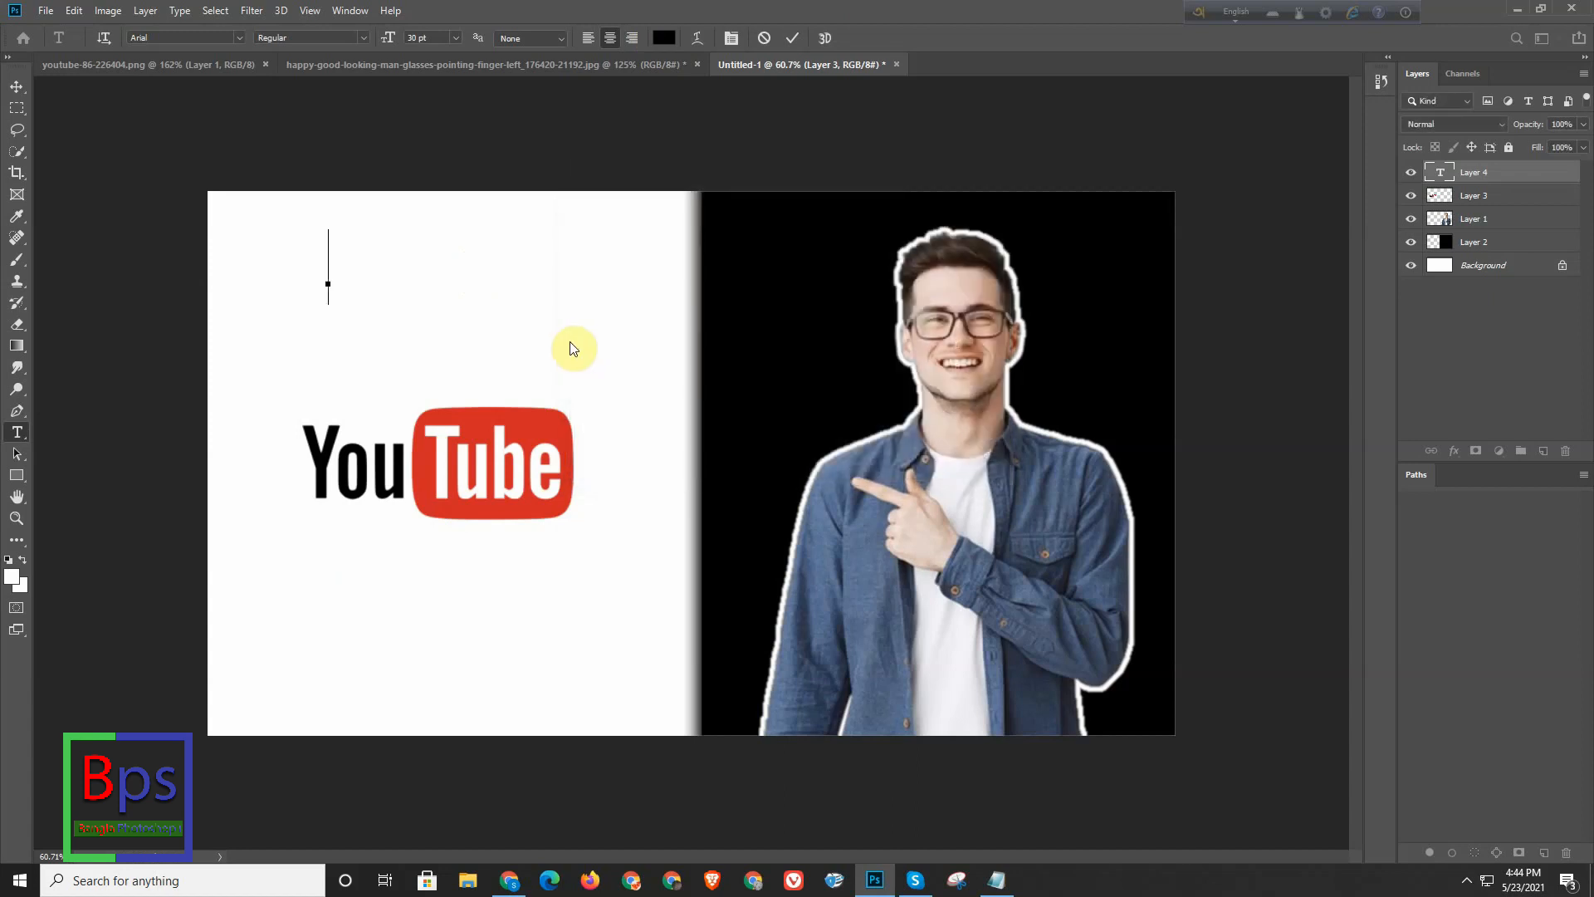
- Enter "How To Make" as the text and move it to just above the YouTube logo on the white half
text(How )
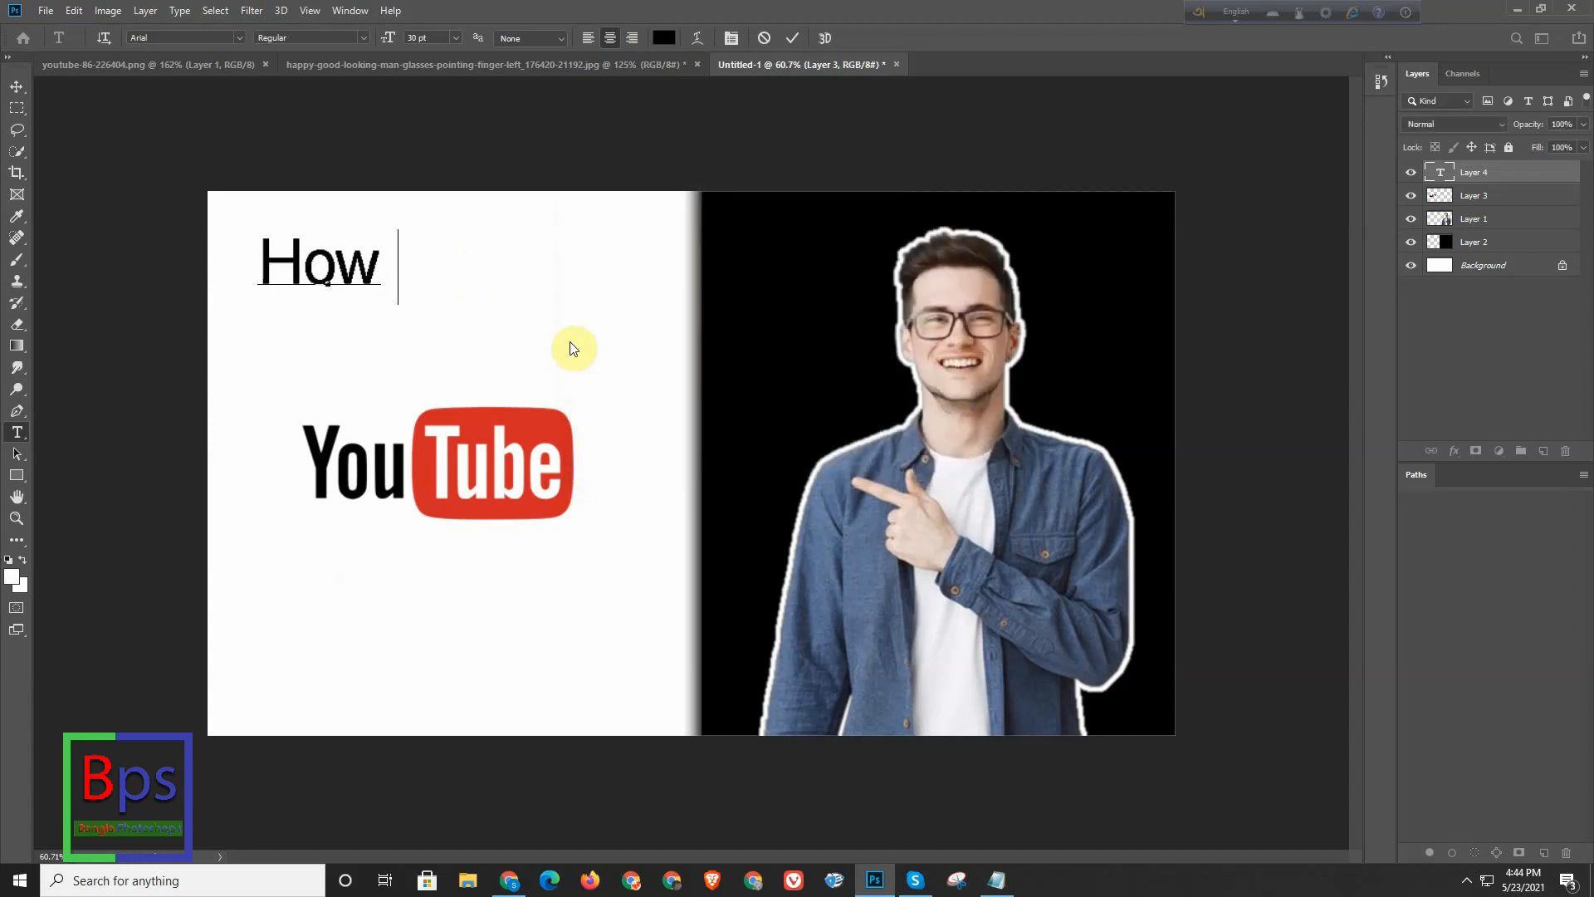
text(To)
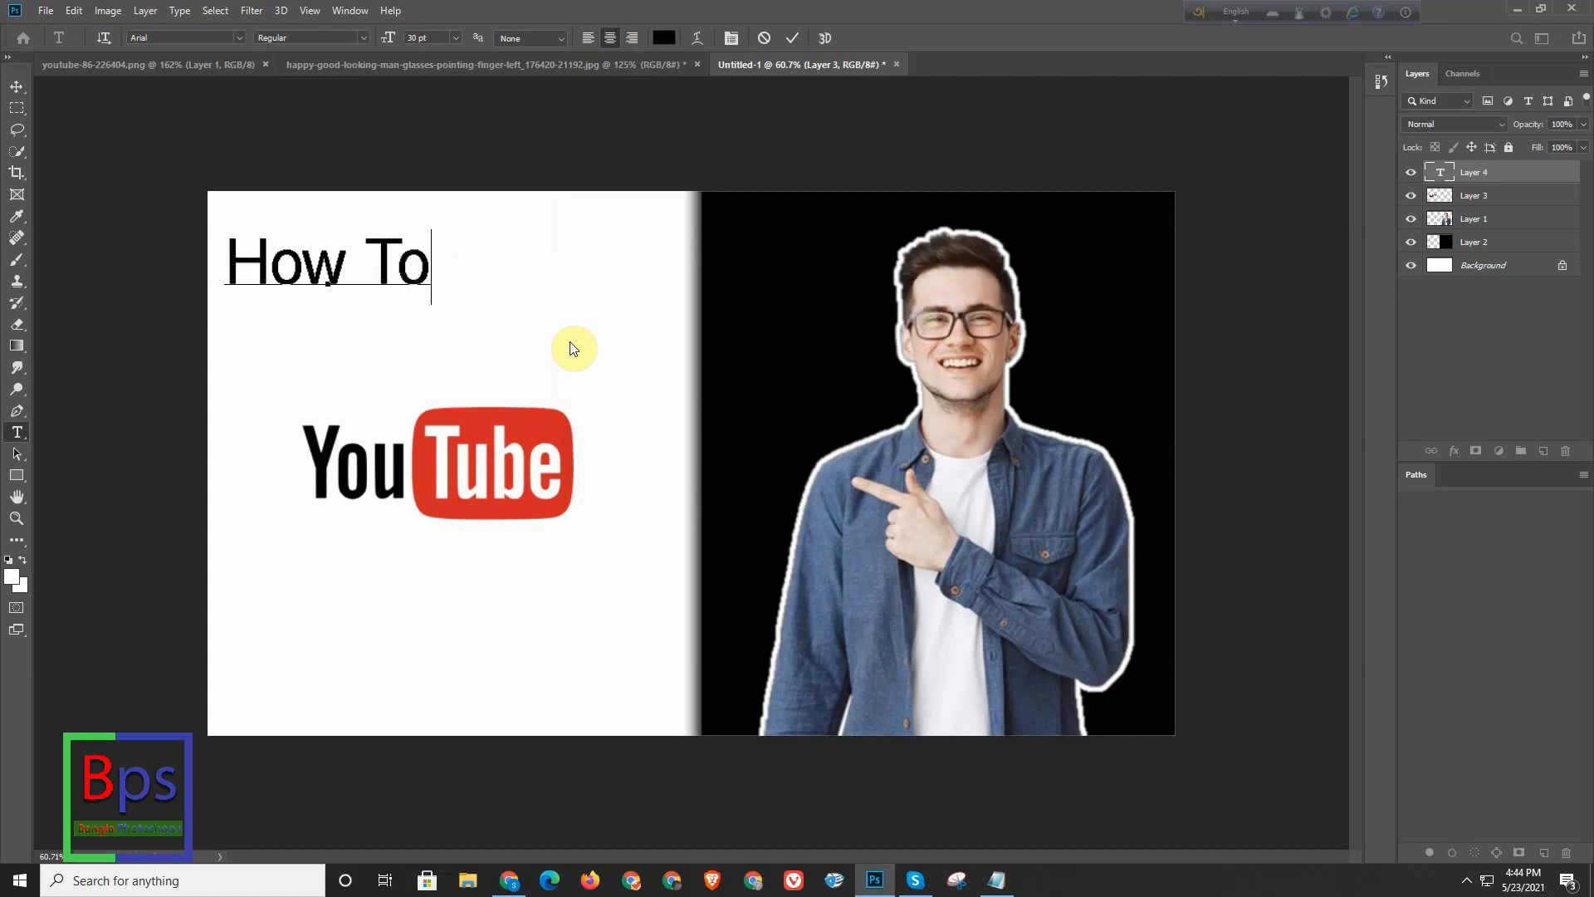
text( M ak)
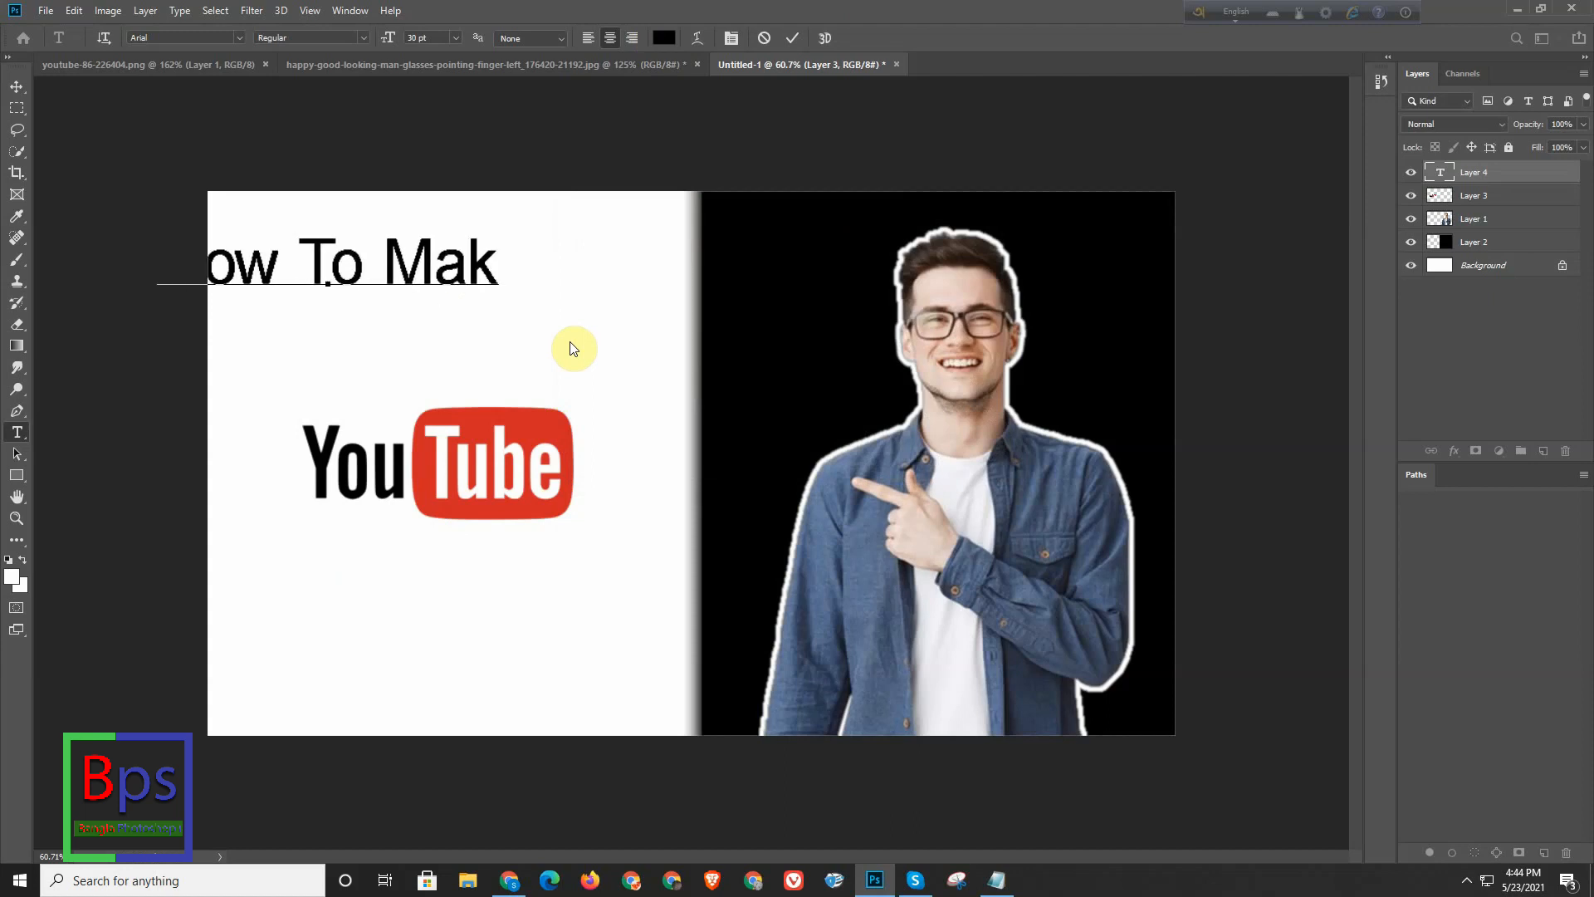
text(e)
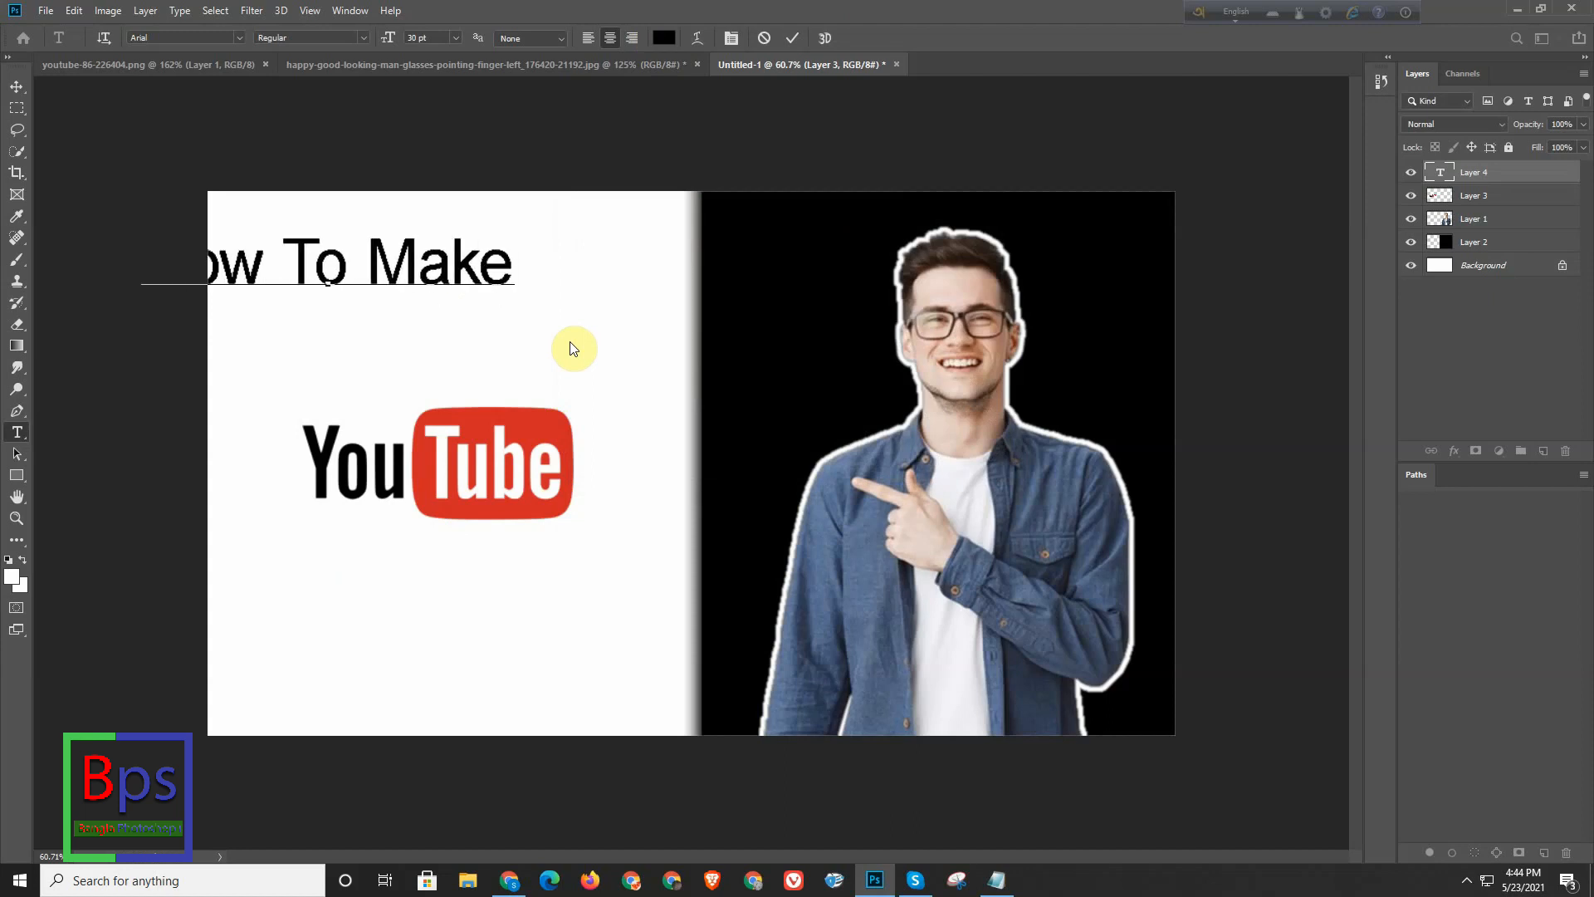
click(16, 87)
drag(423, 271, 542, 313)
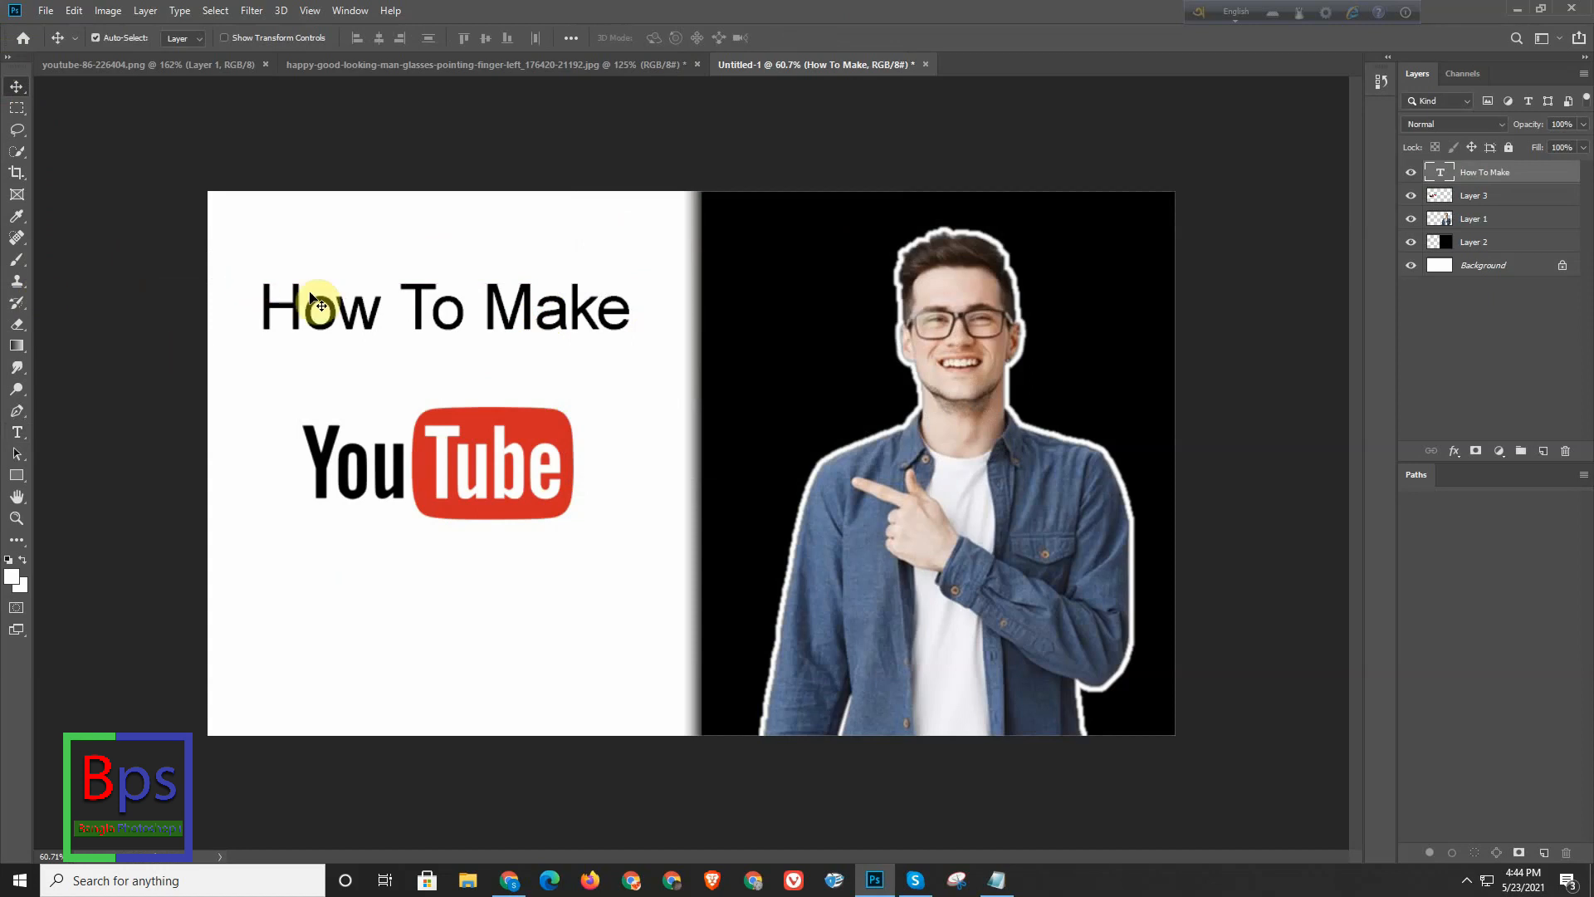
- Try the Berlin Sans FB font on the whole "How To Make" text
click(17, 433)
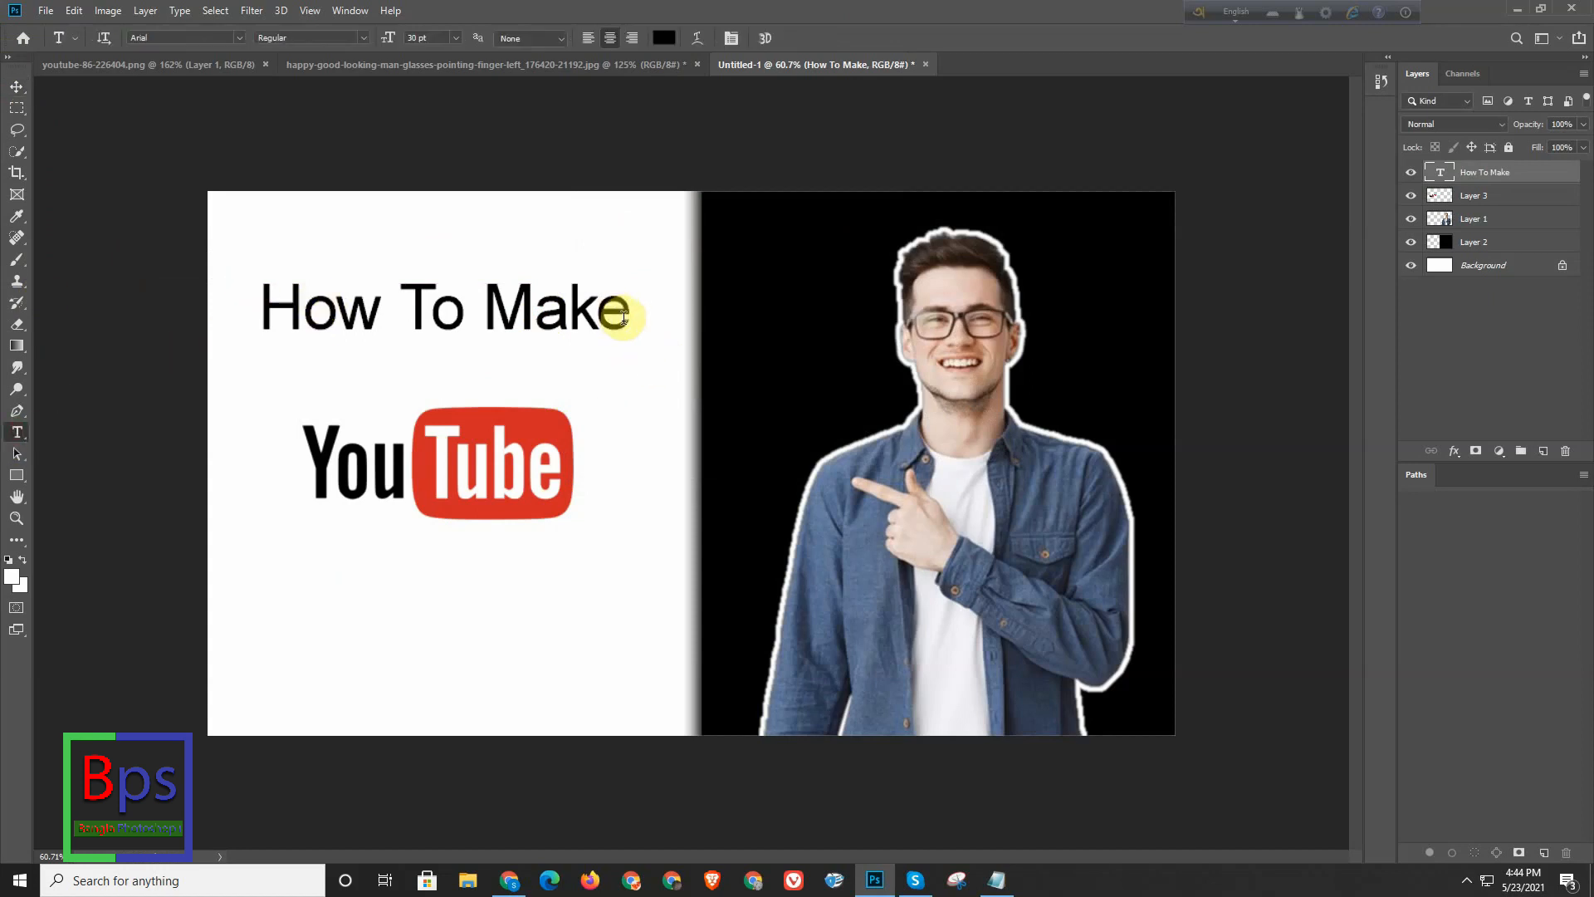
drag(616, 321, 251, 322)
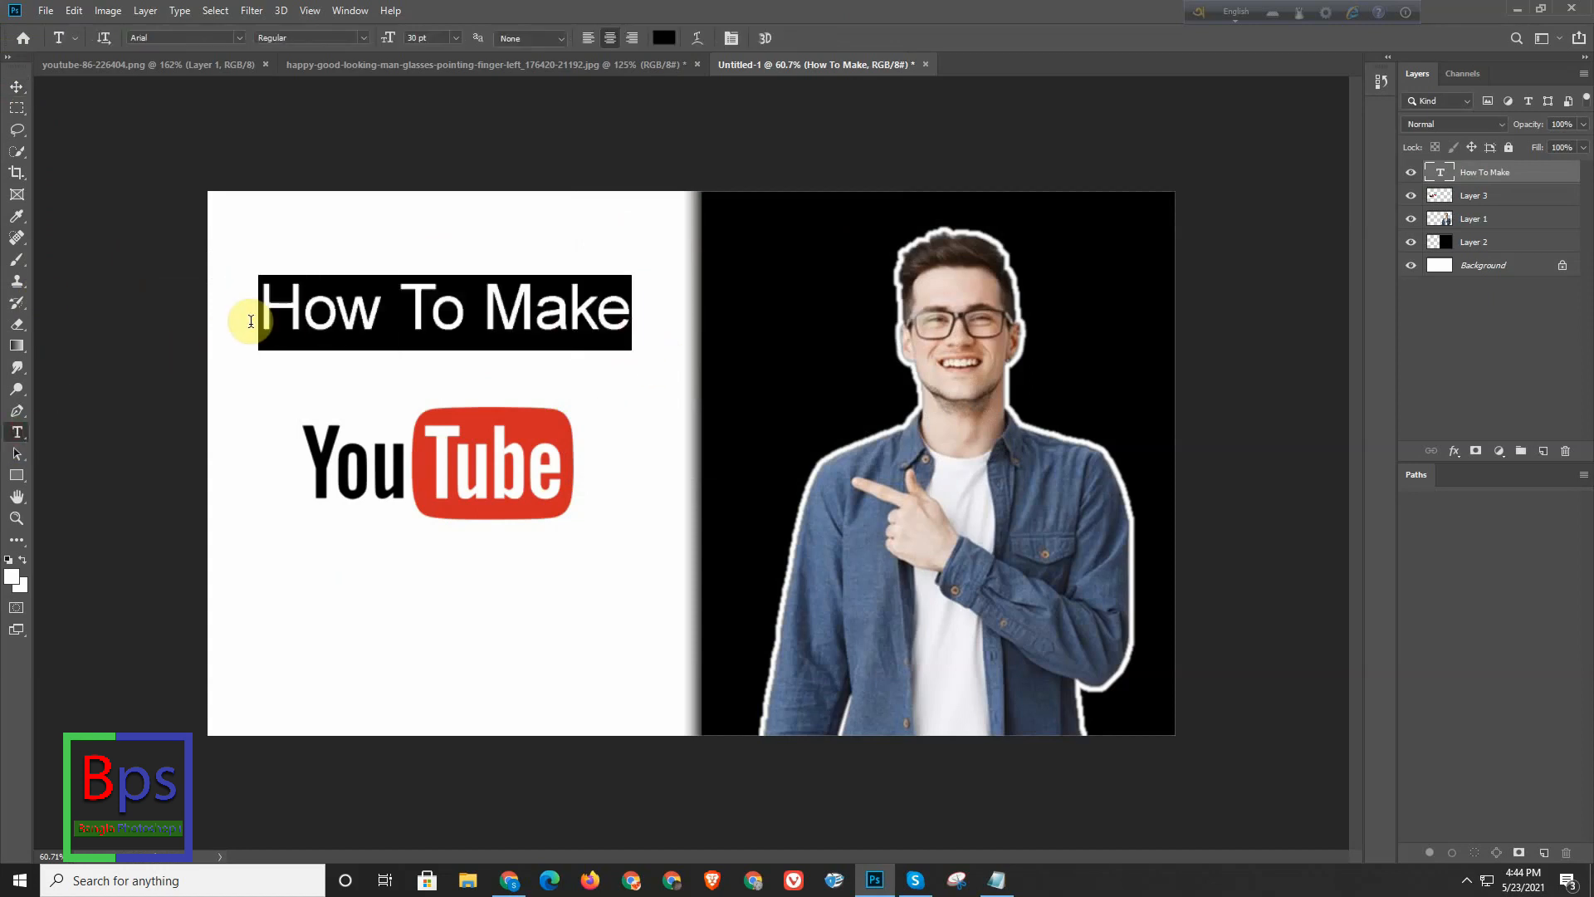
click(241, 40)
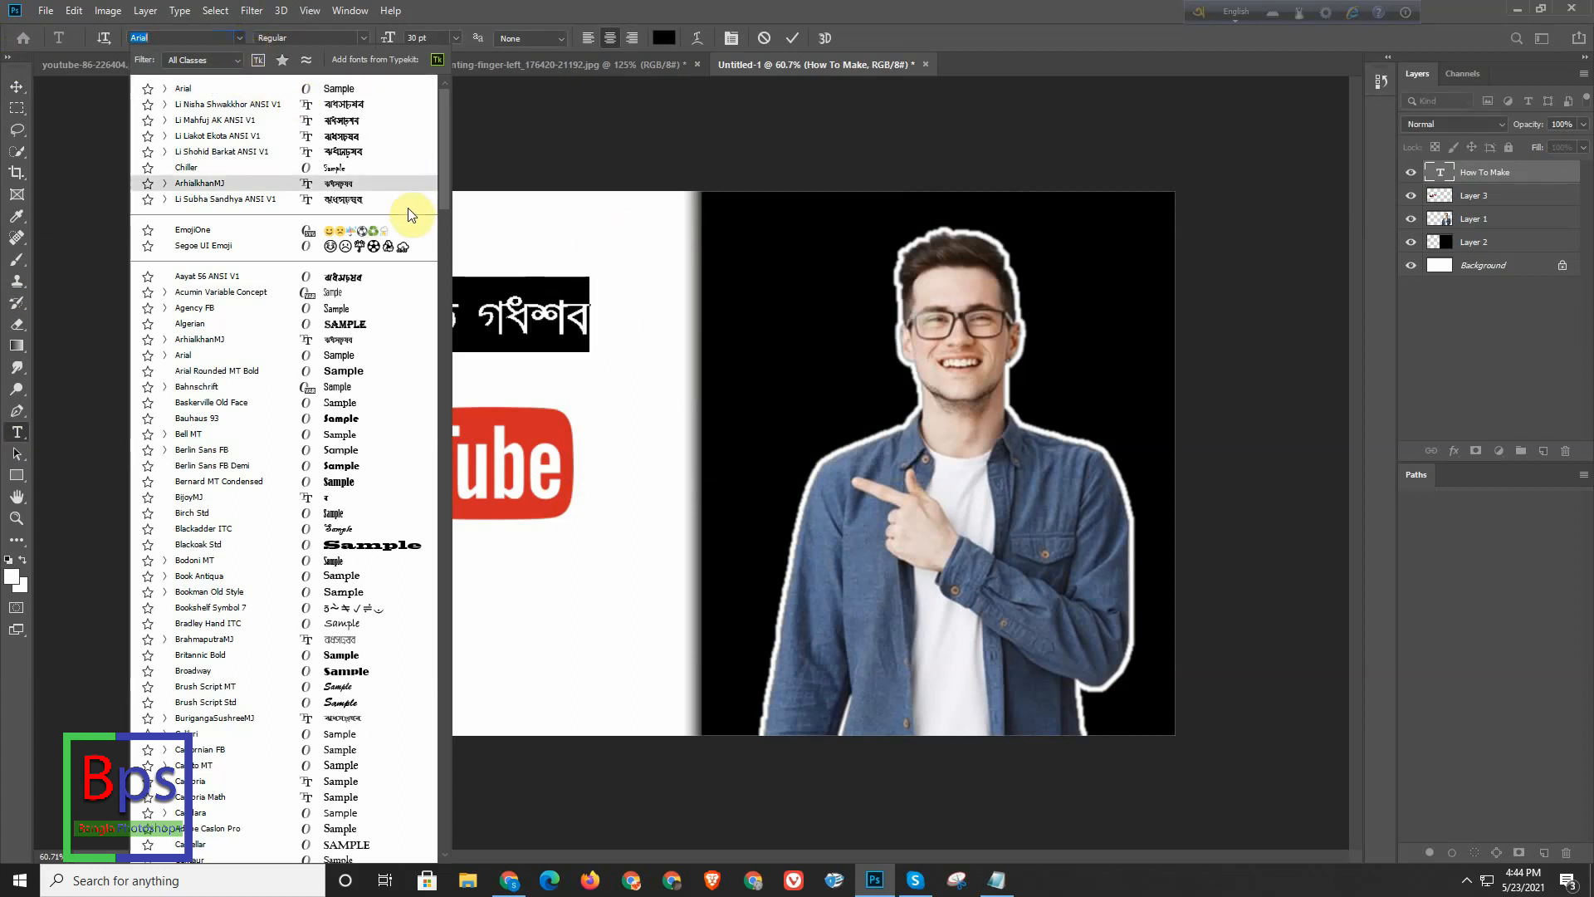
click(769, 328)
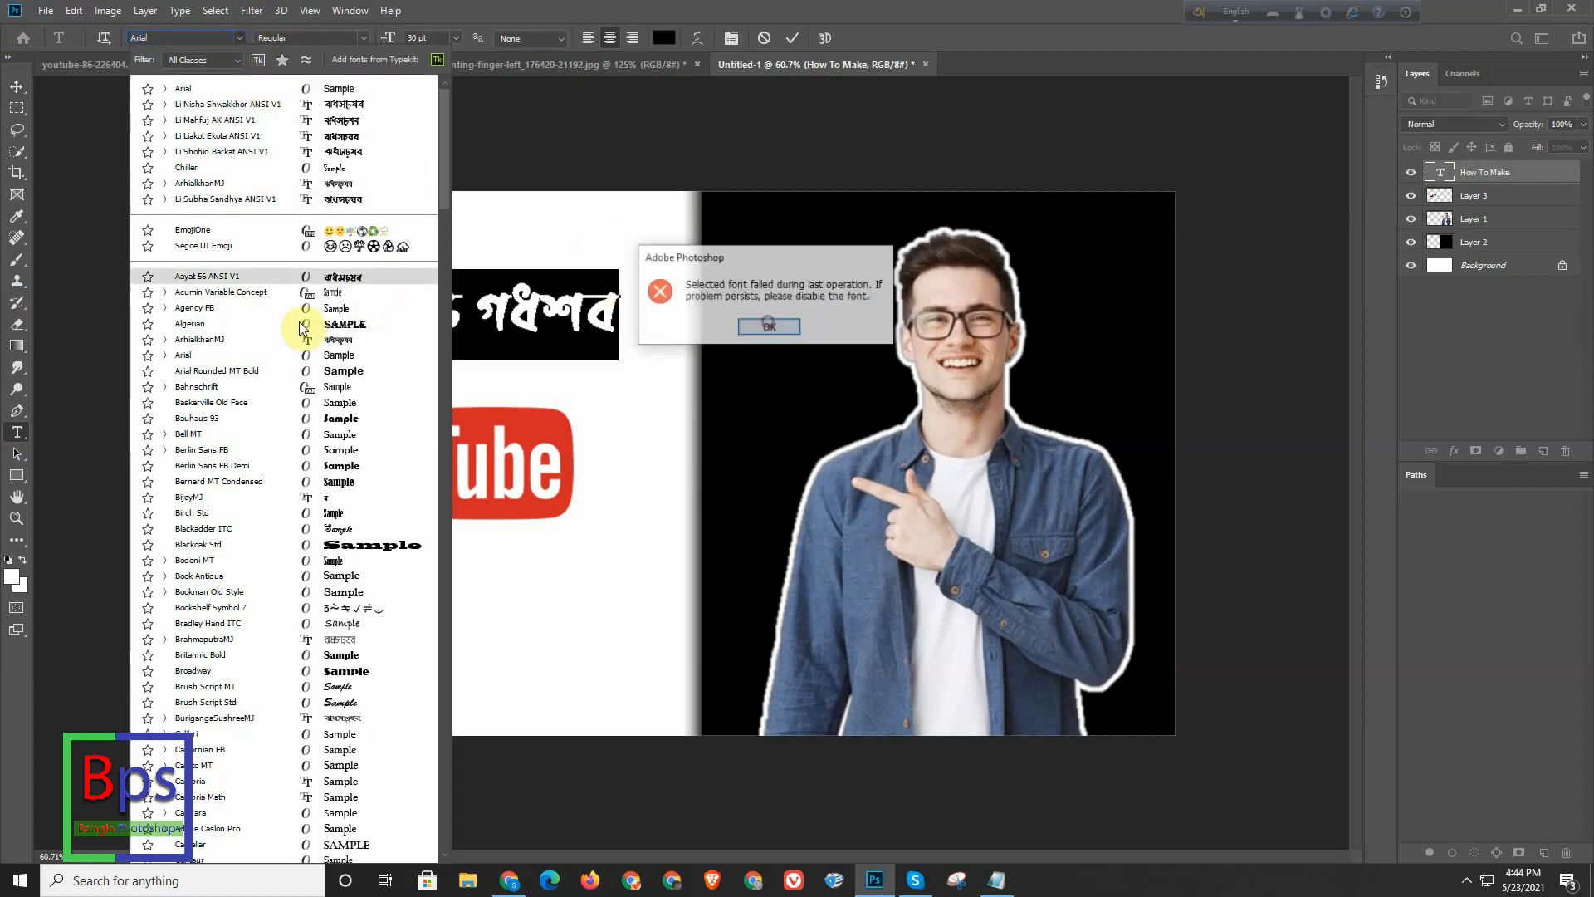
click(771, 329)
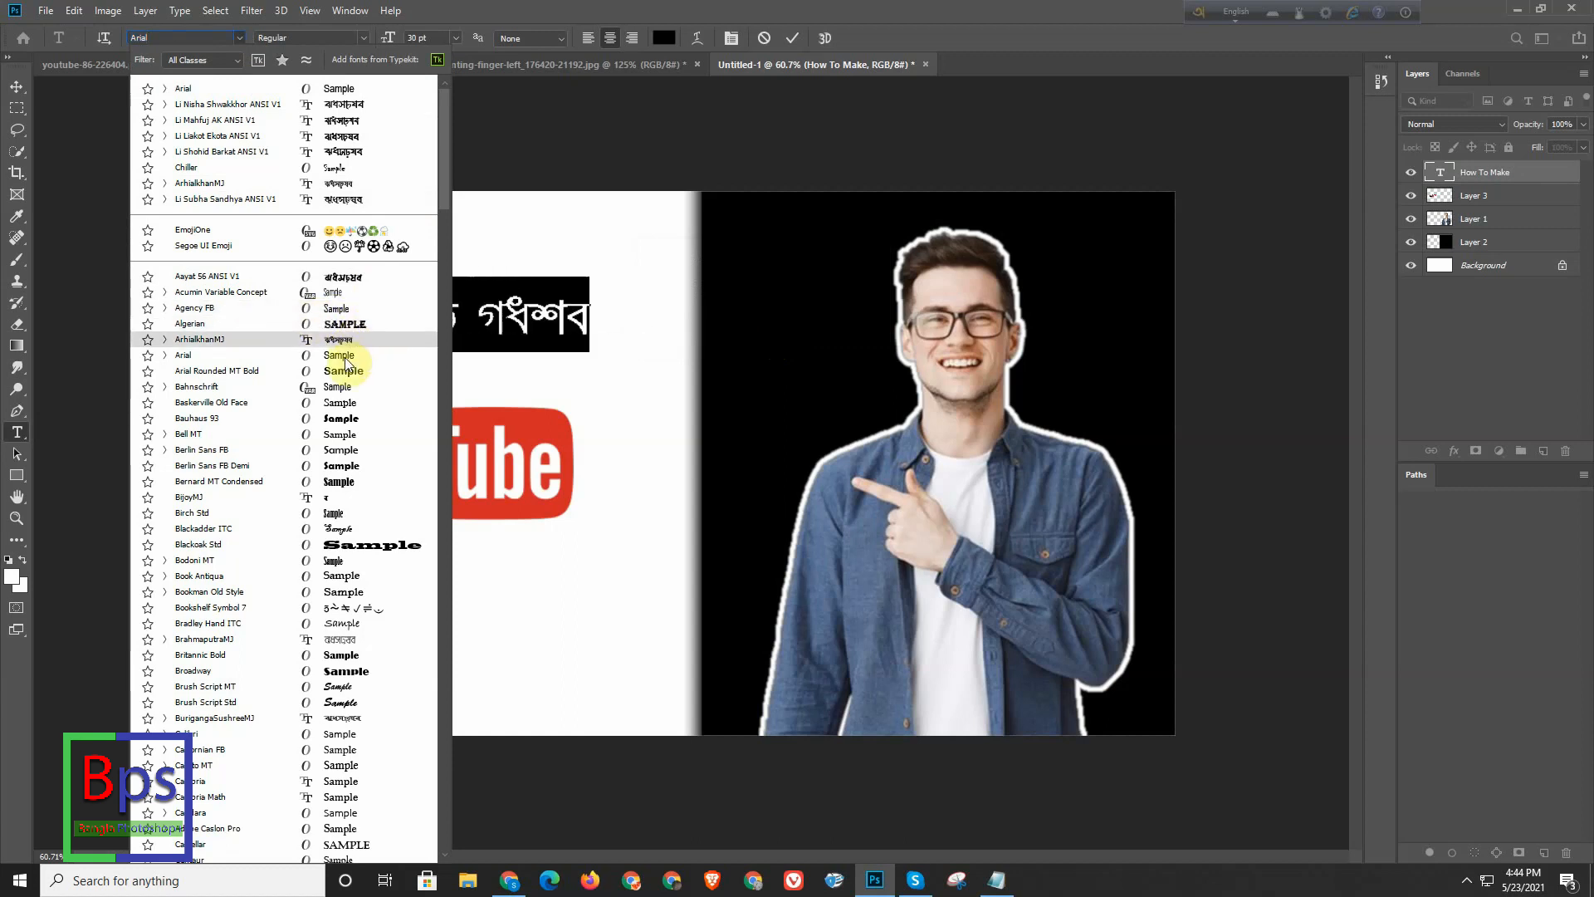
click(350, 450)
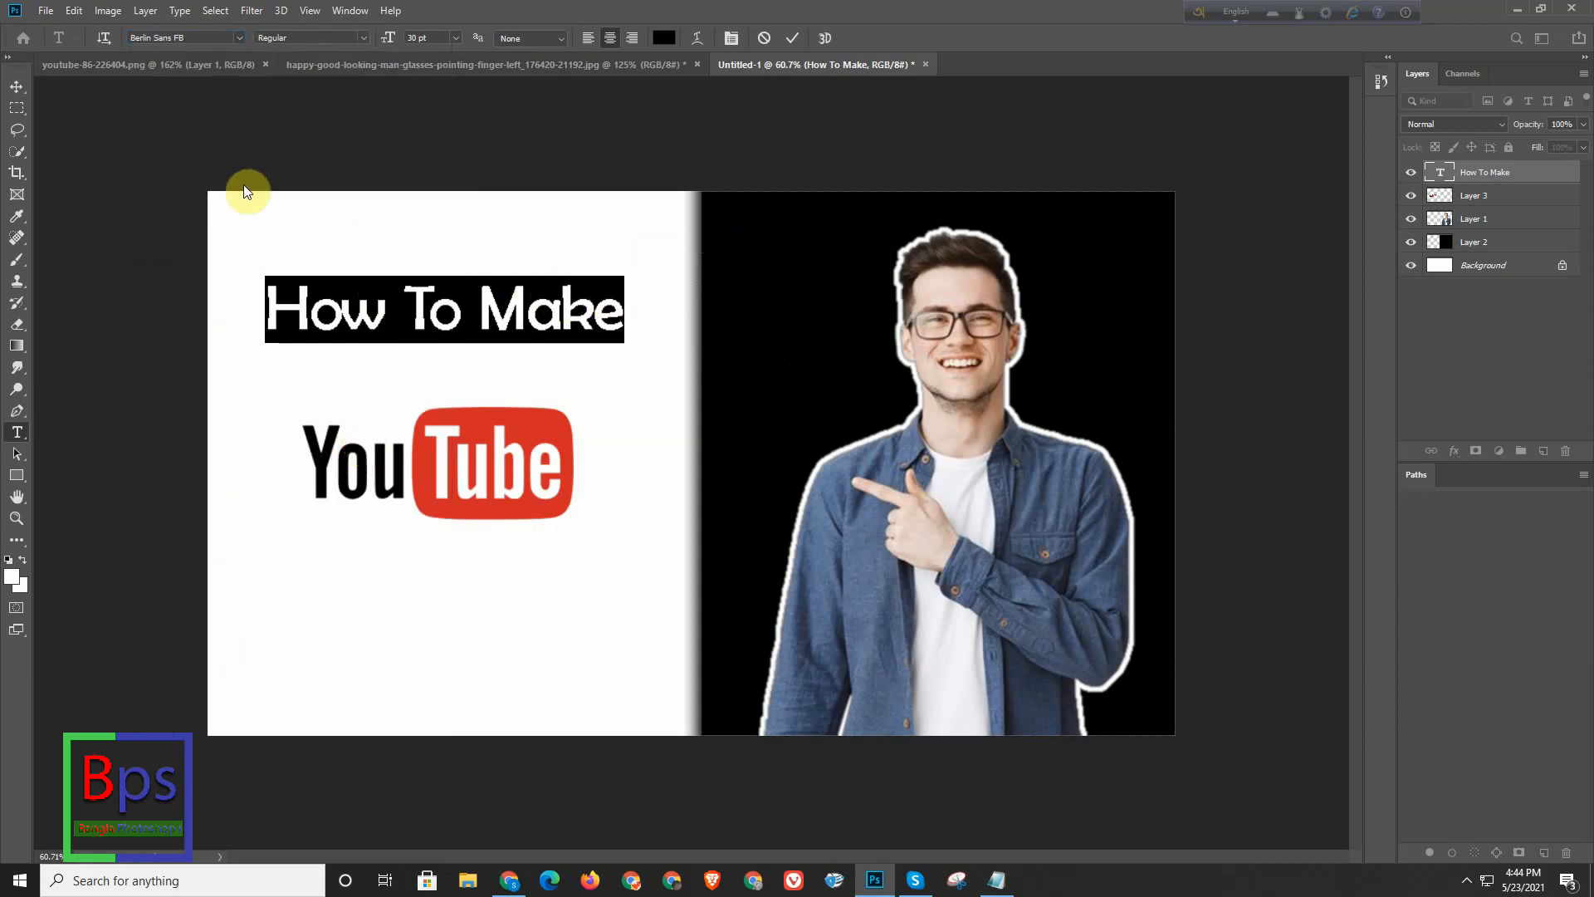
click(17, 87)
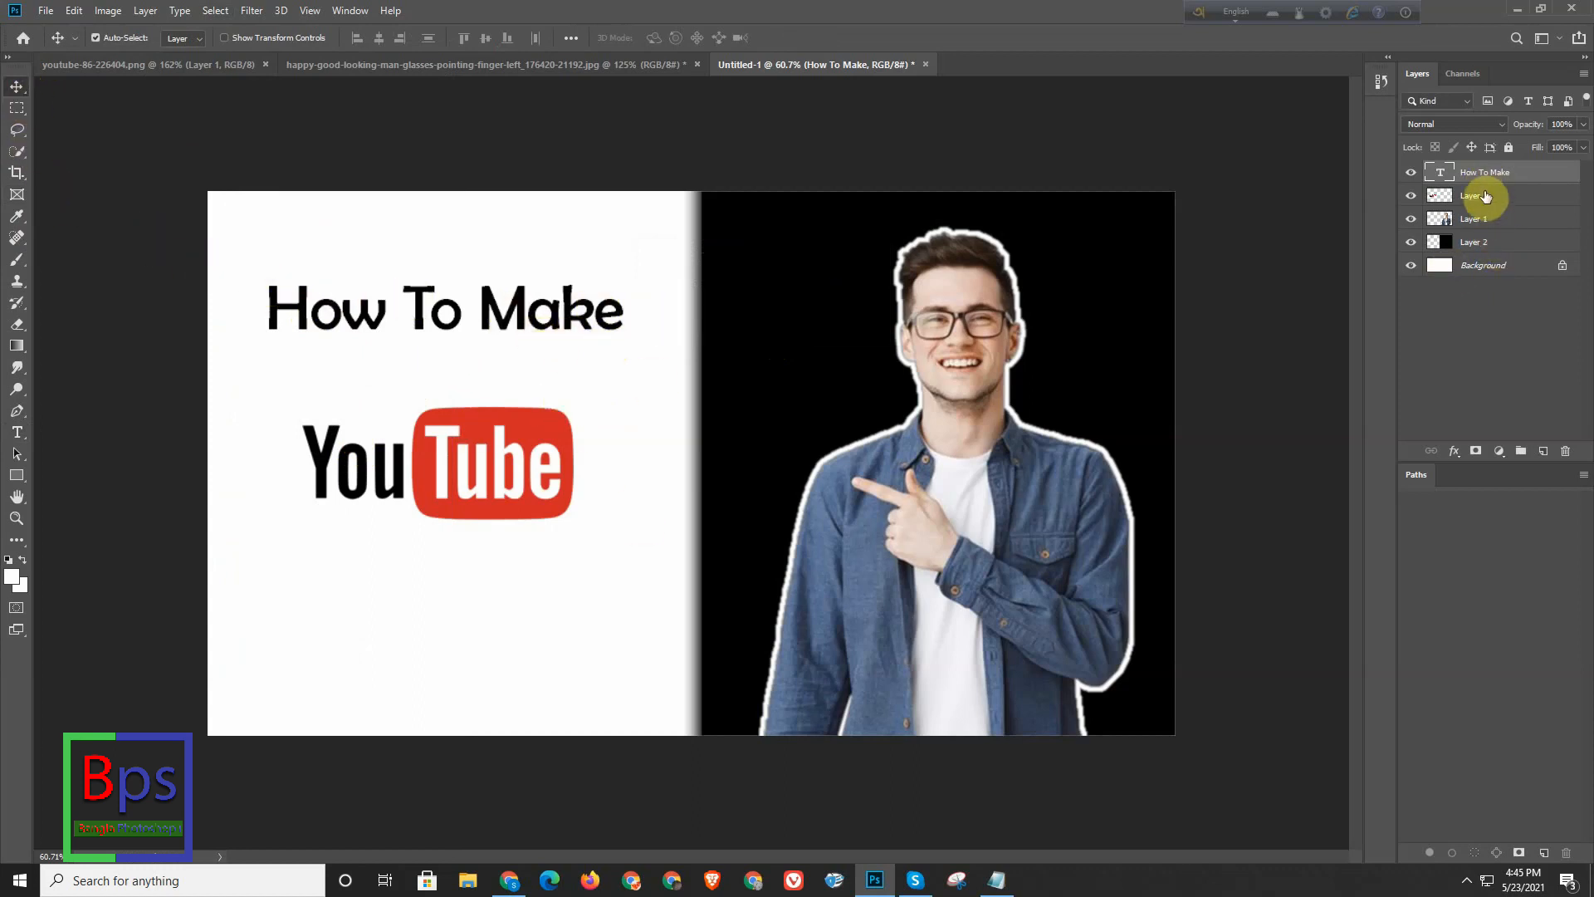
- Nudge the "How To Make" text slightly down and change its font to Calibri
key(ctrl+t)
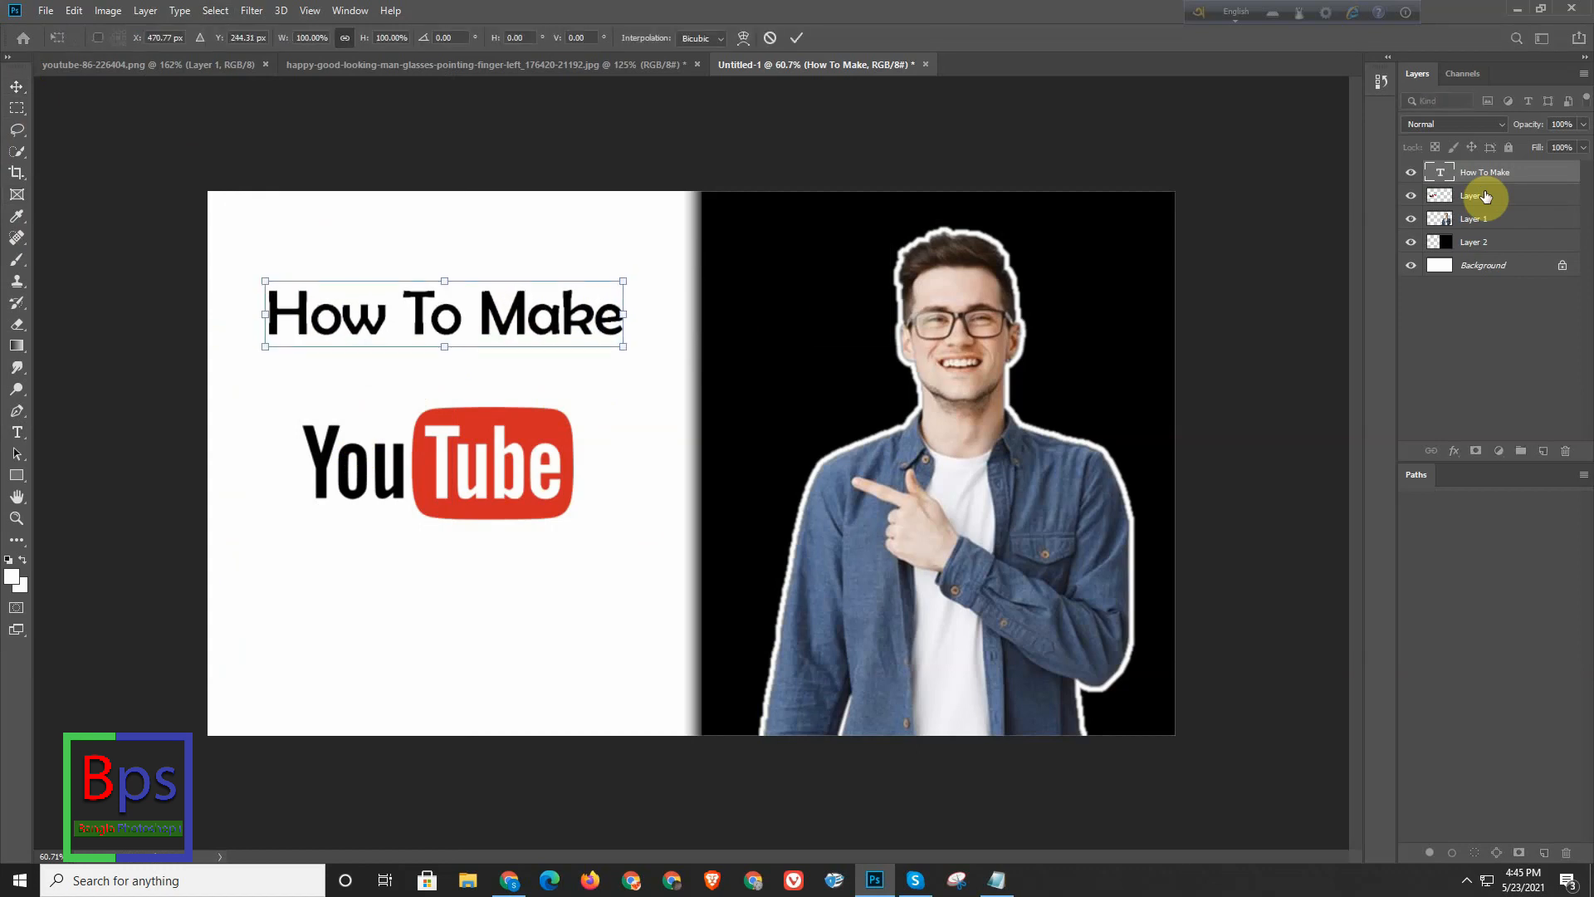
key(Return)
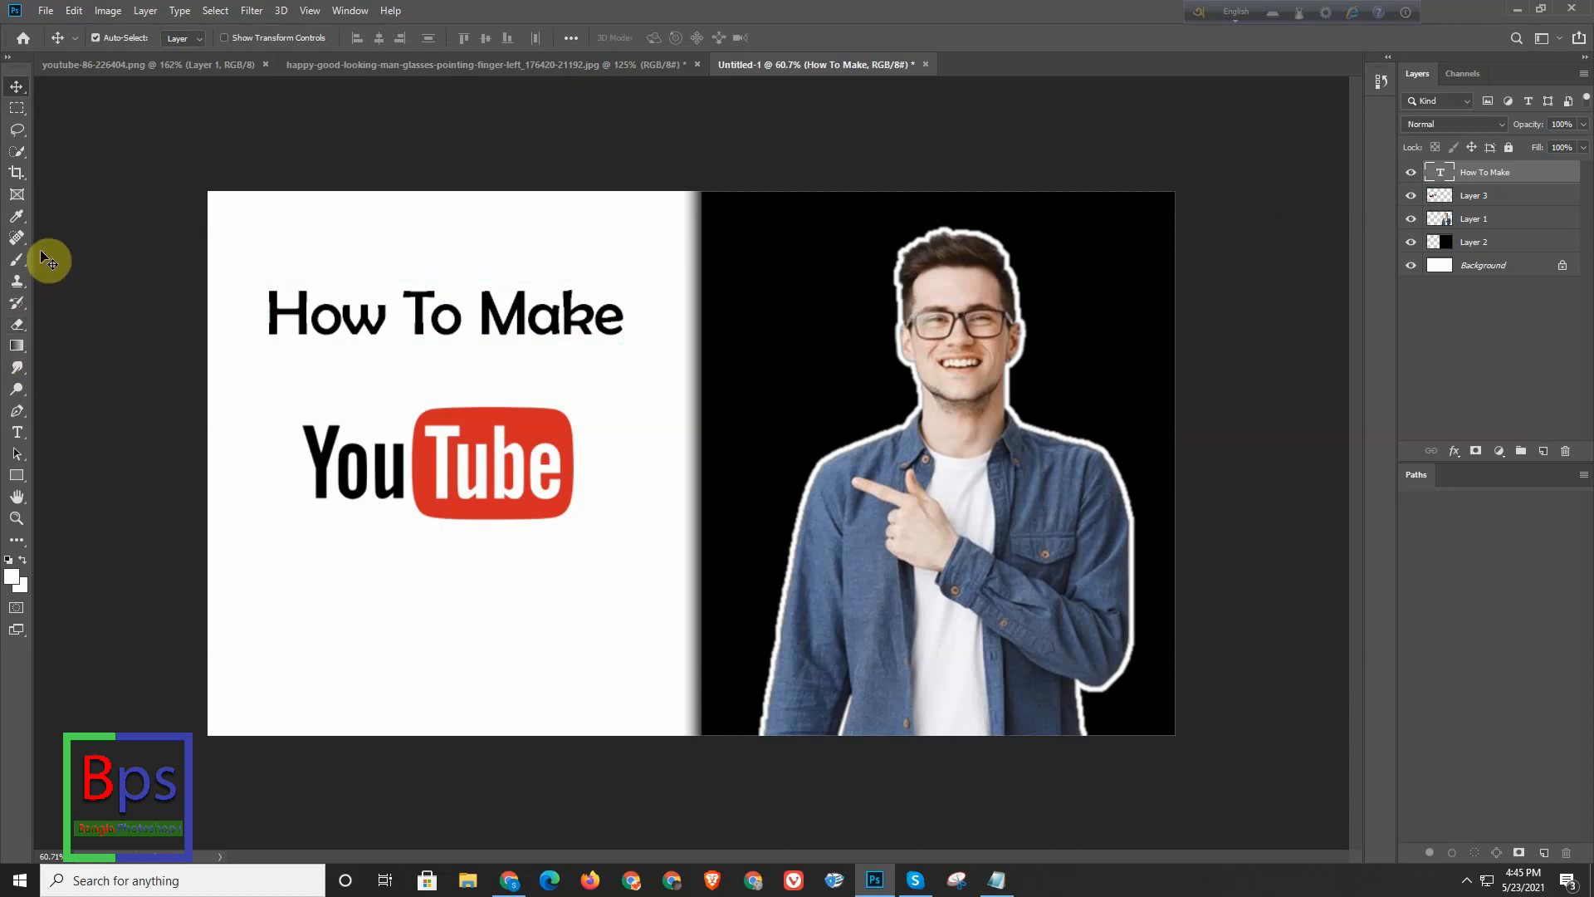
click(16, 432)
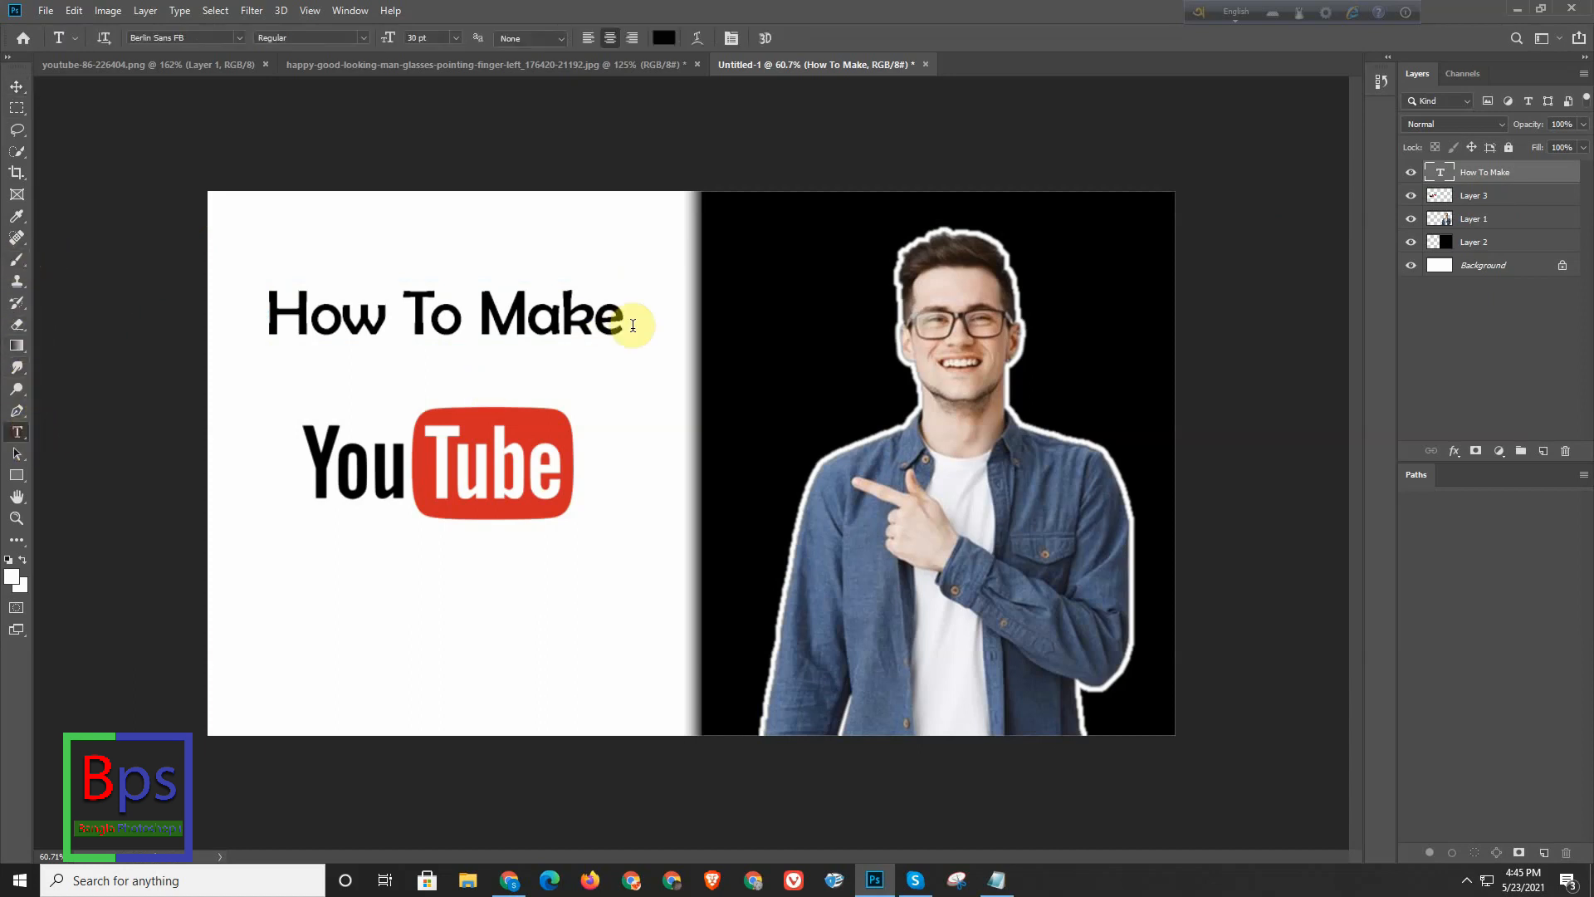
drag(623, 324, 242, 322)
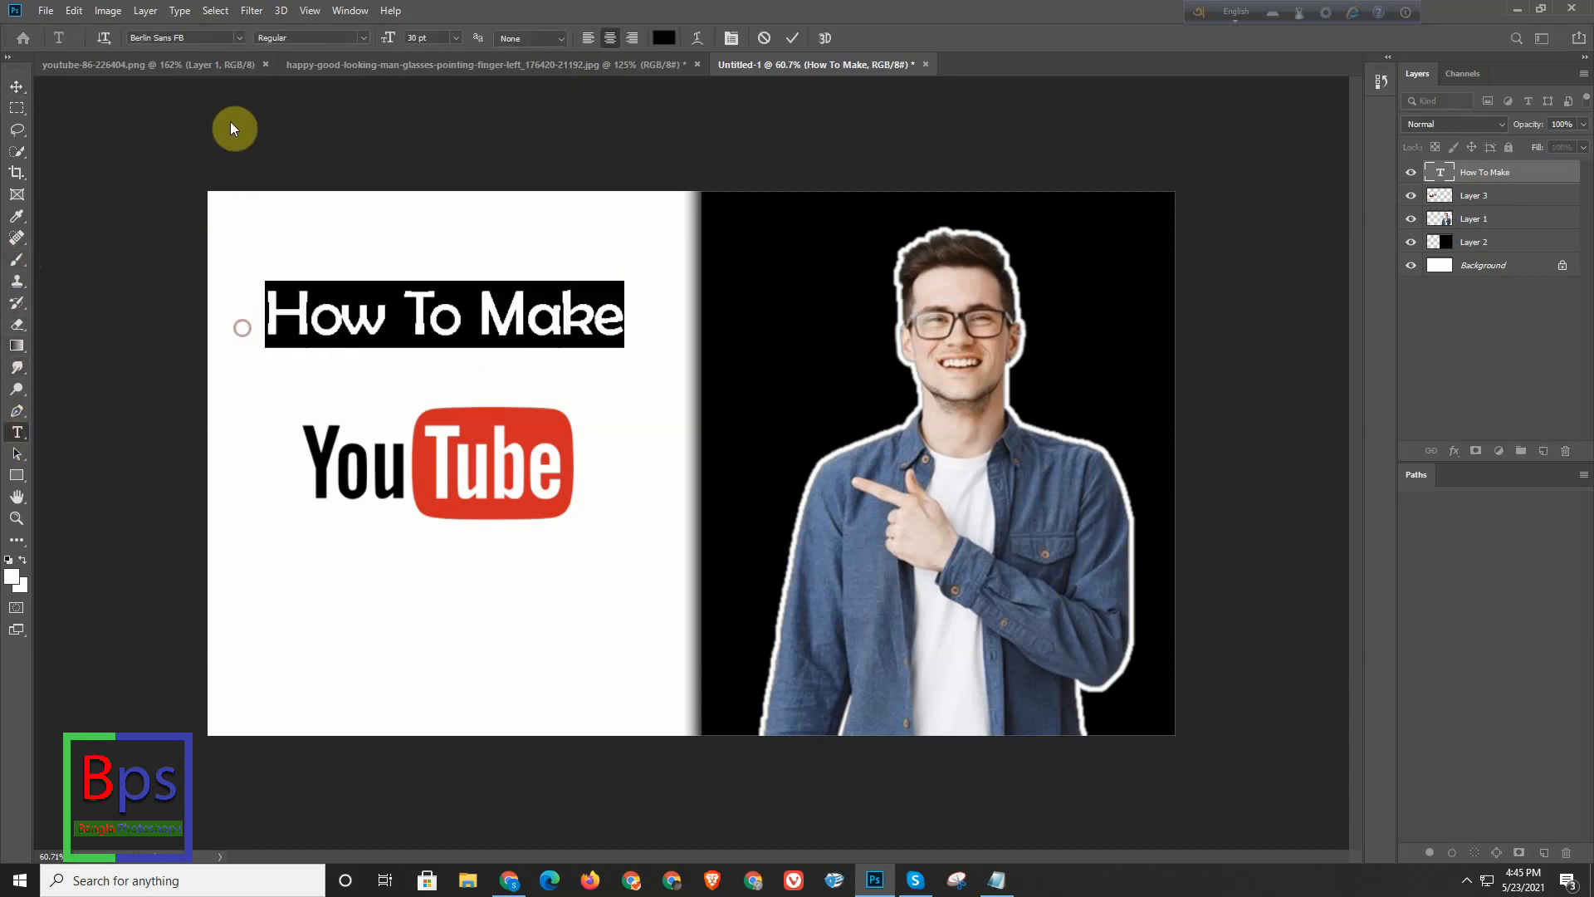
click(239, 38)
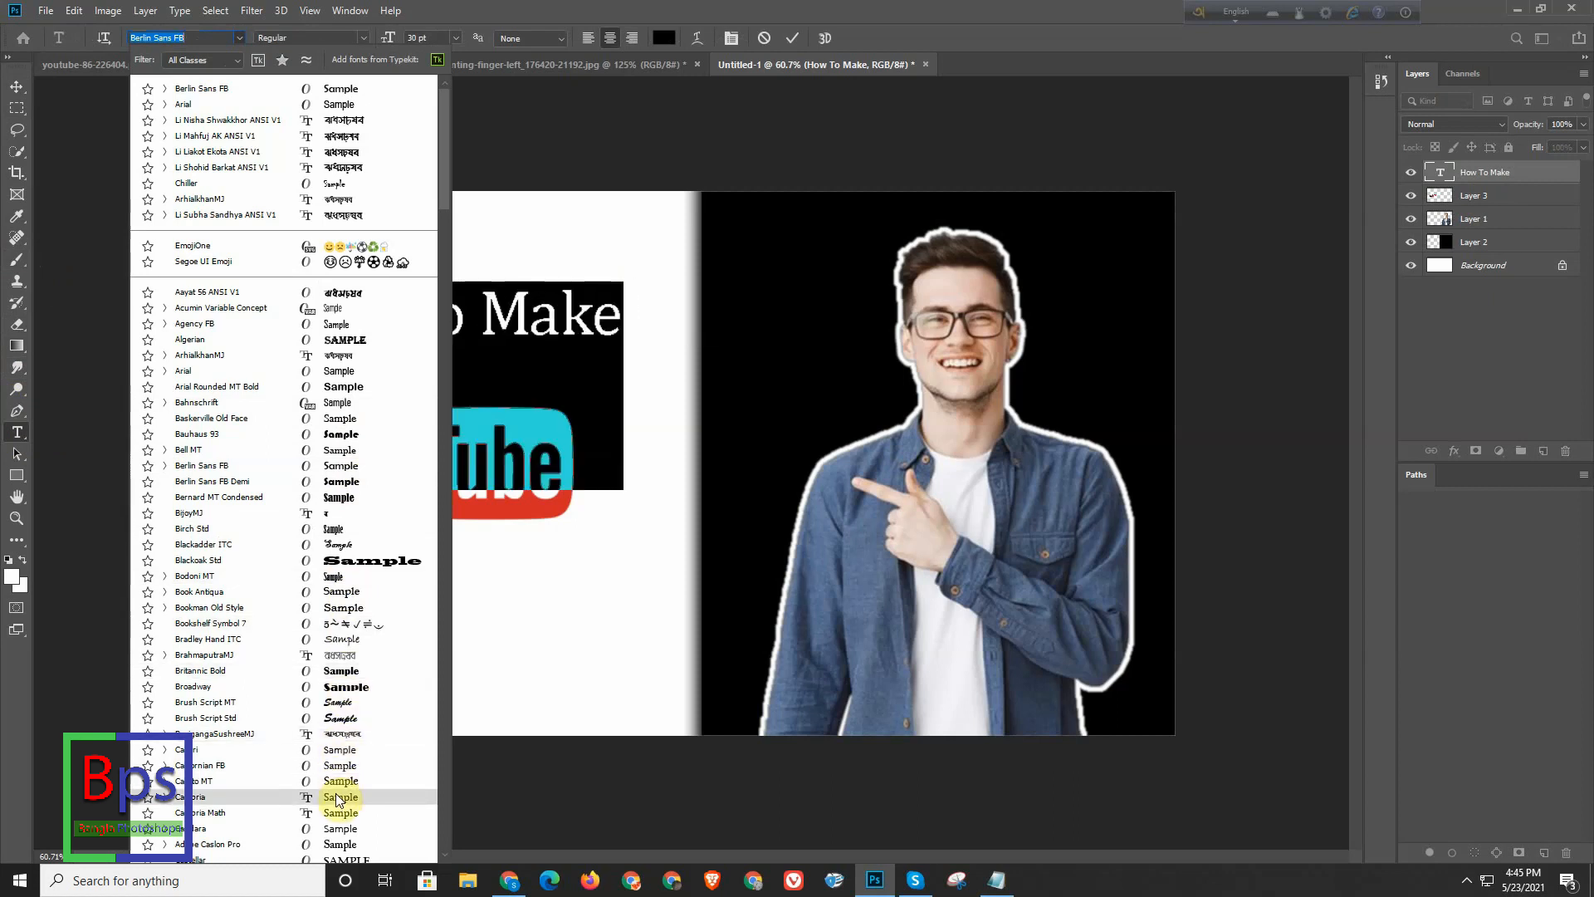
click(338, 751)
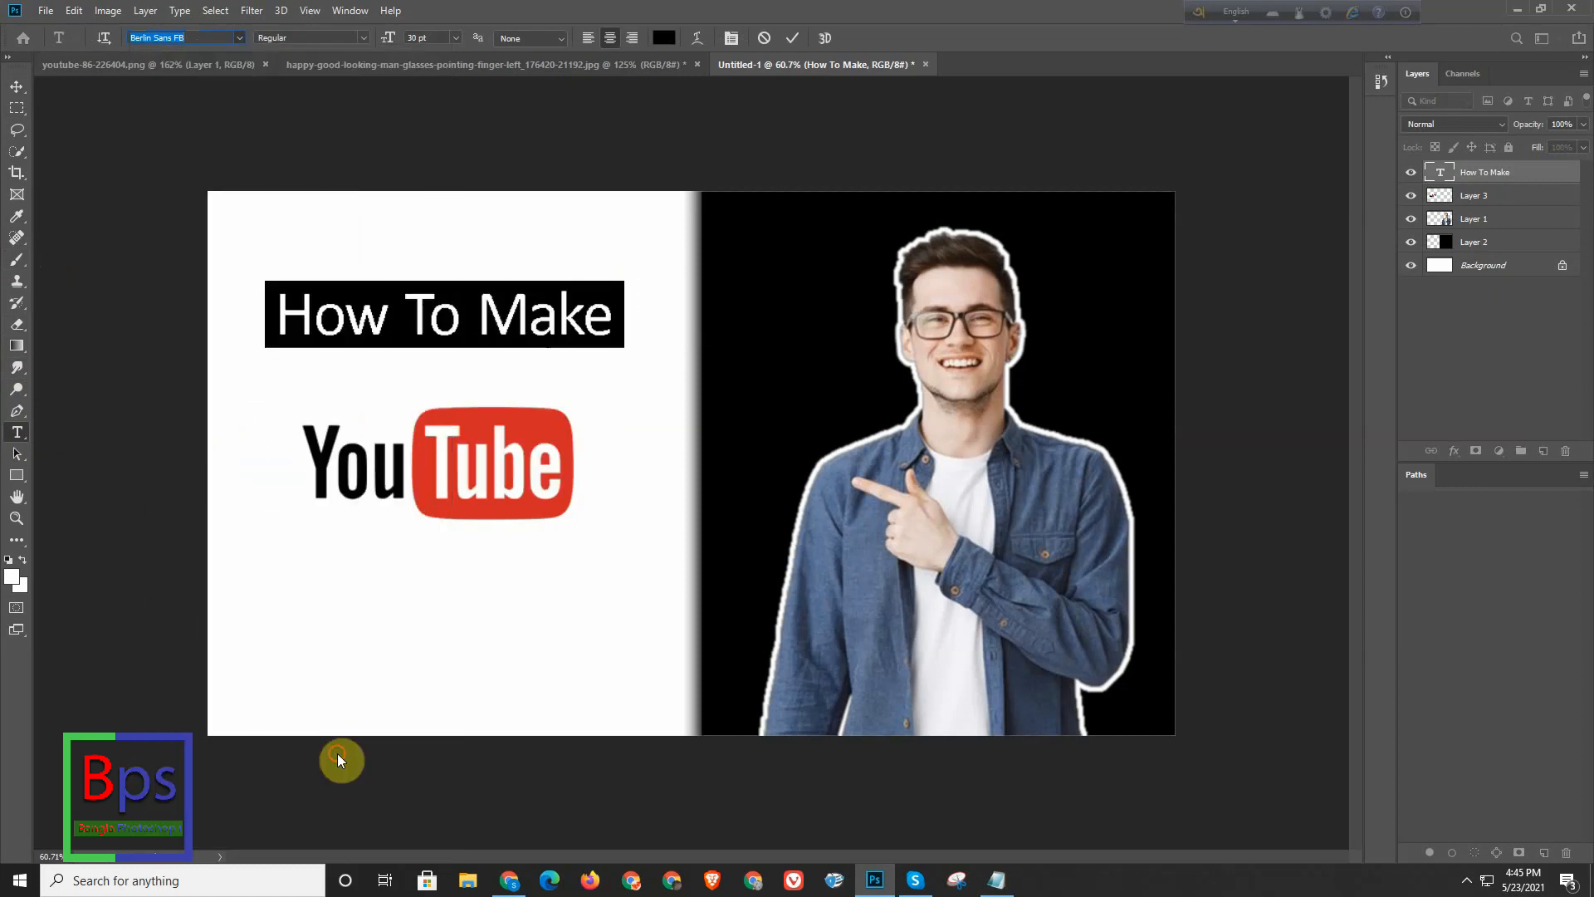
click(17, 86)
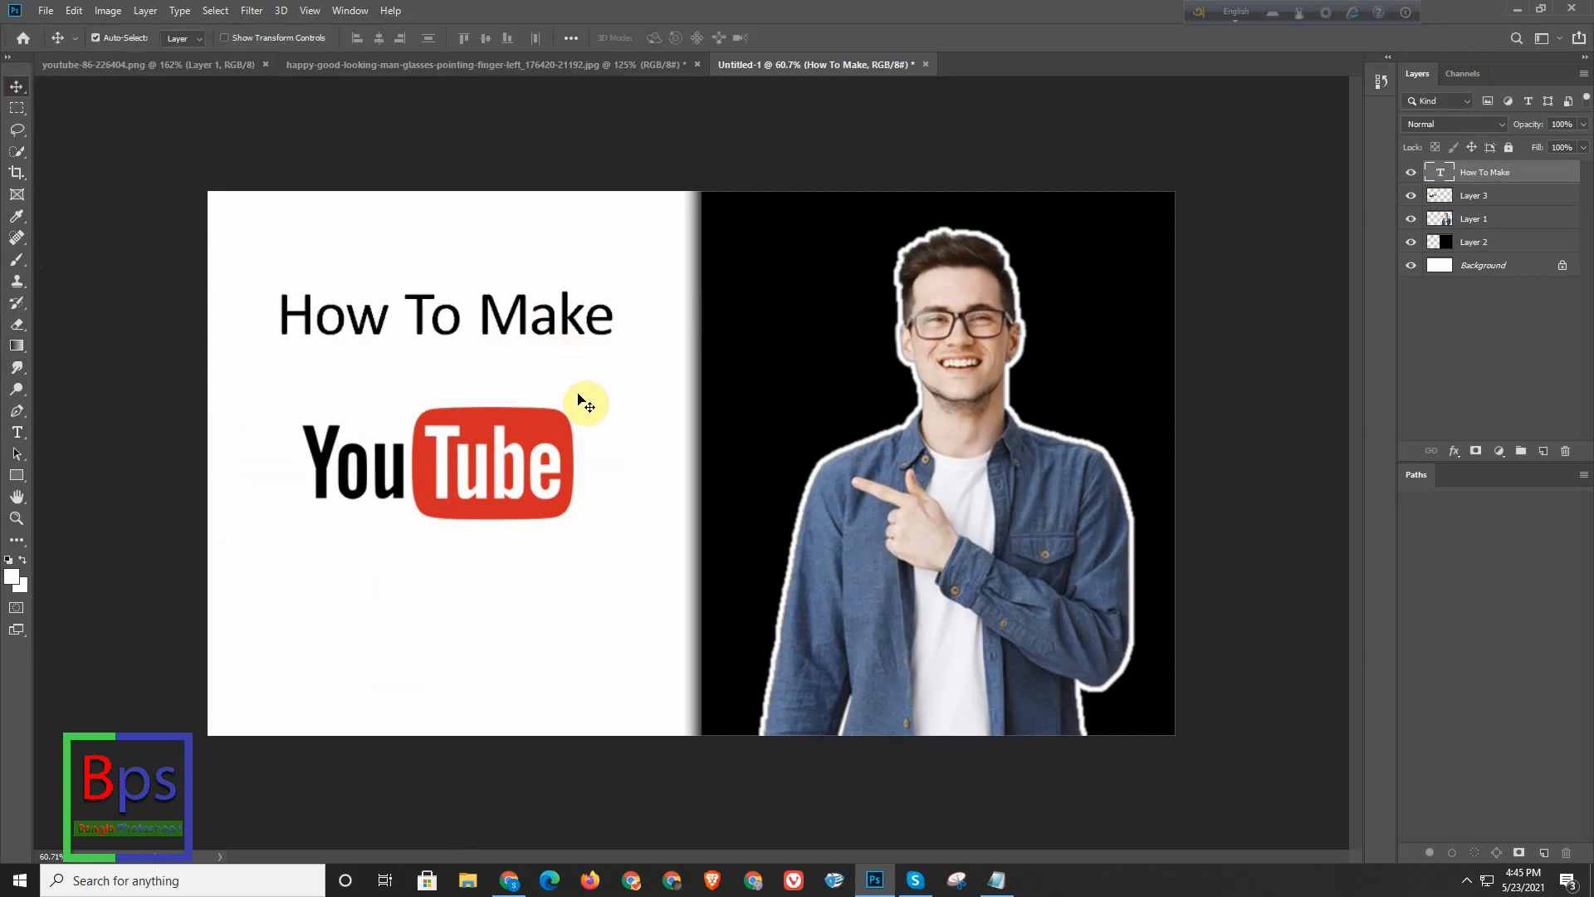
- Enlarge the "How To Make" text proportionally to about 115%, keeping it above the YouTube logo
key(ctrl+t)
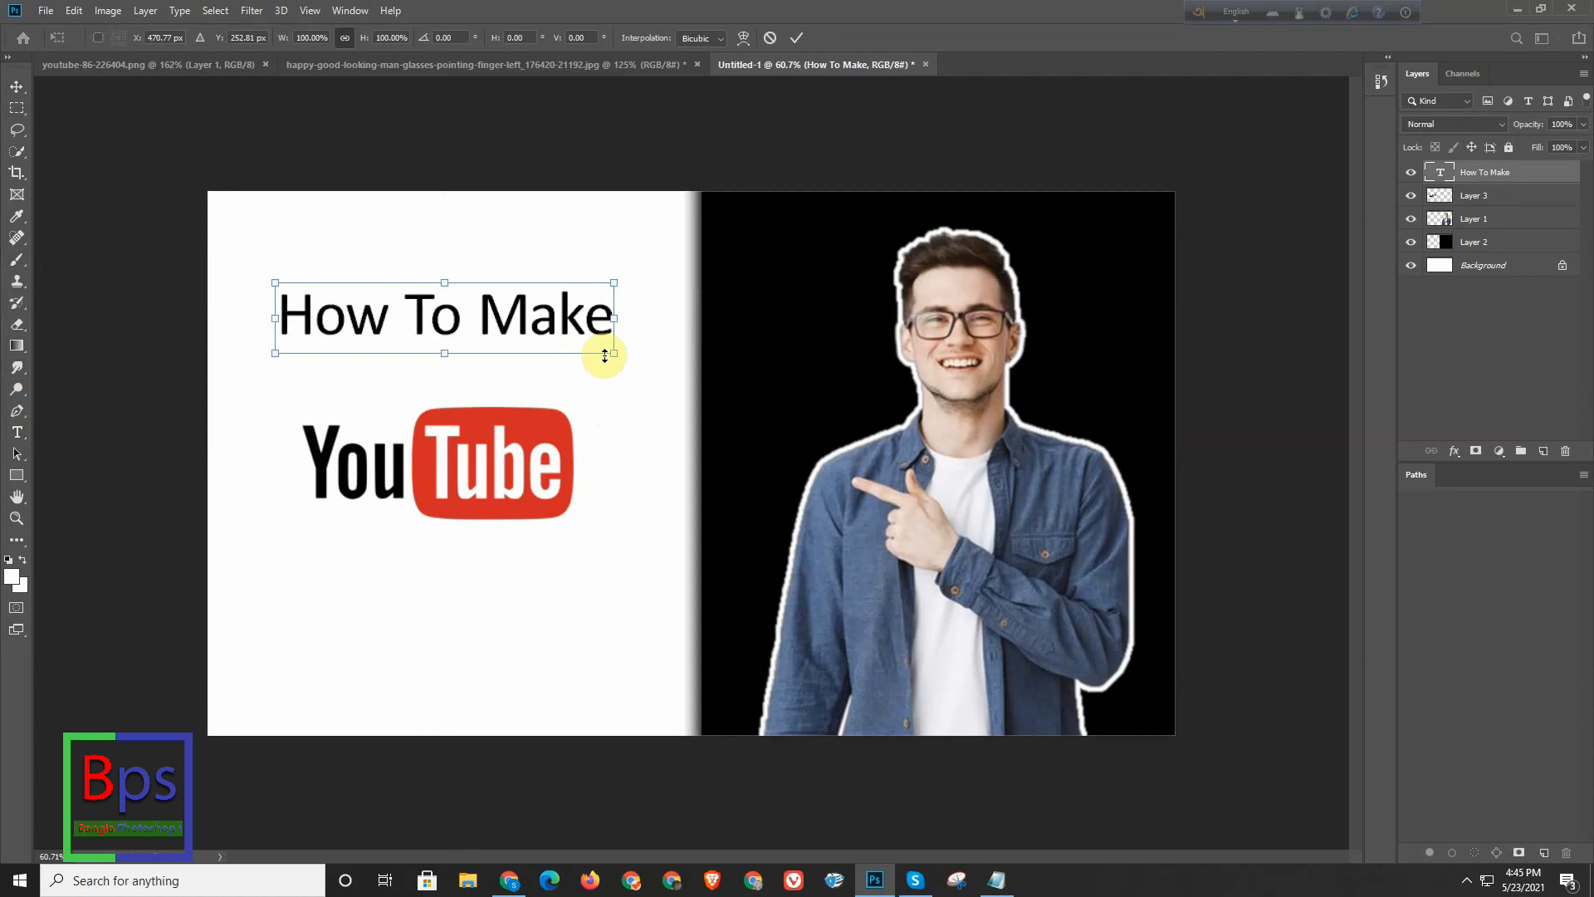
drag(614, 353, 576, 341)
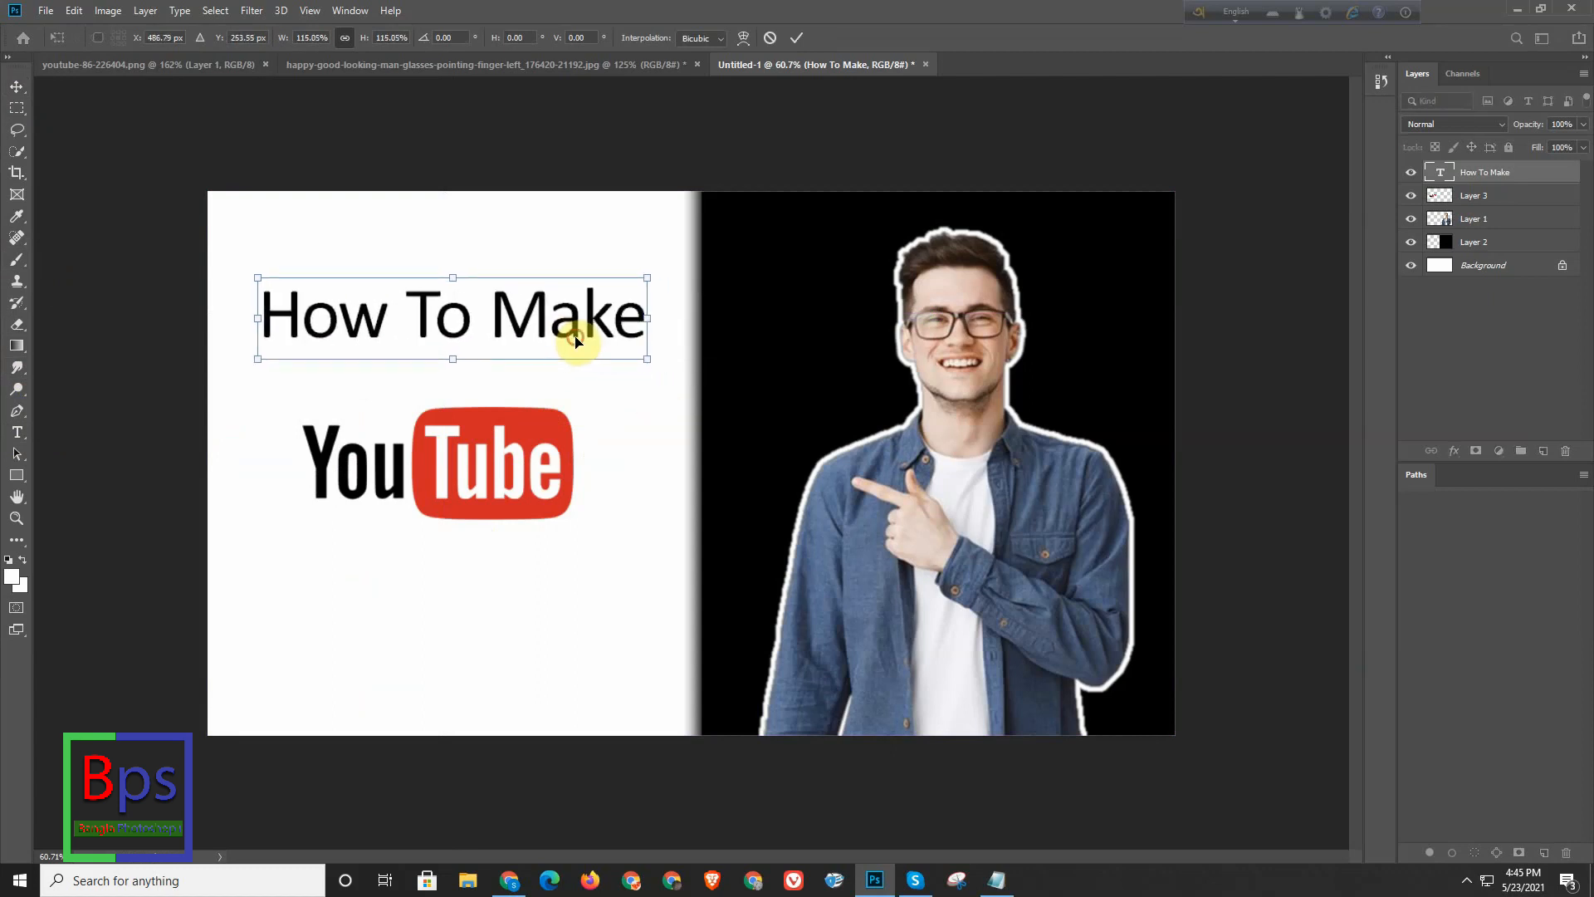
key(Return)
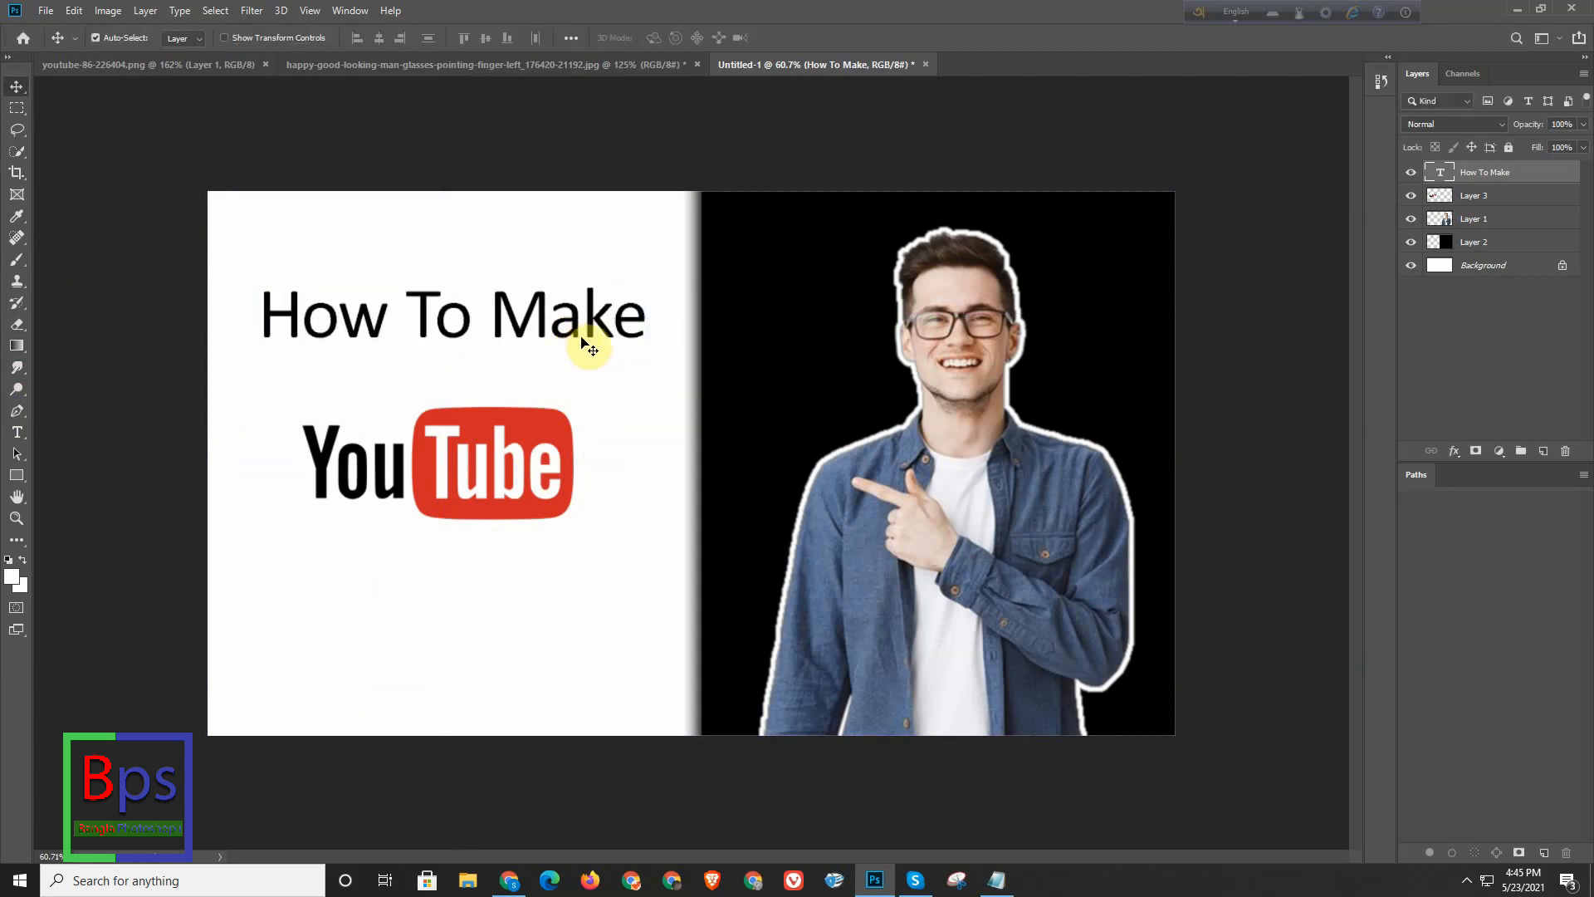
- Move the YouTube logo on Layer 3 straight up so it sits closer beneath the "How To Make" text
click(1503, 198)
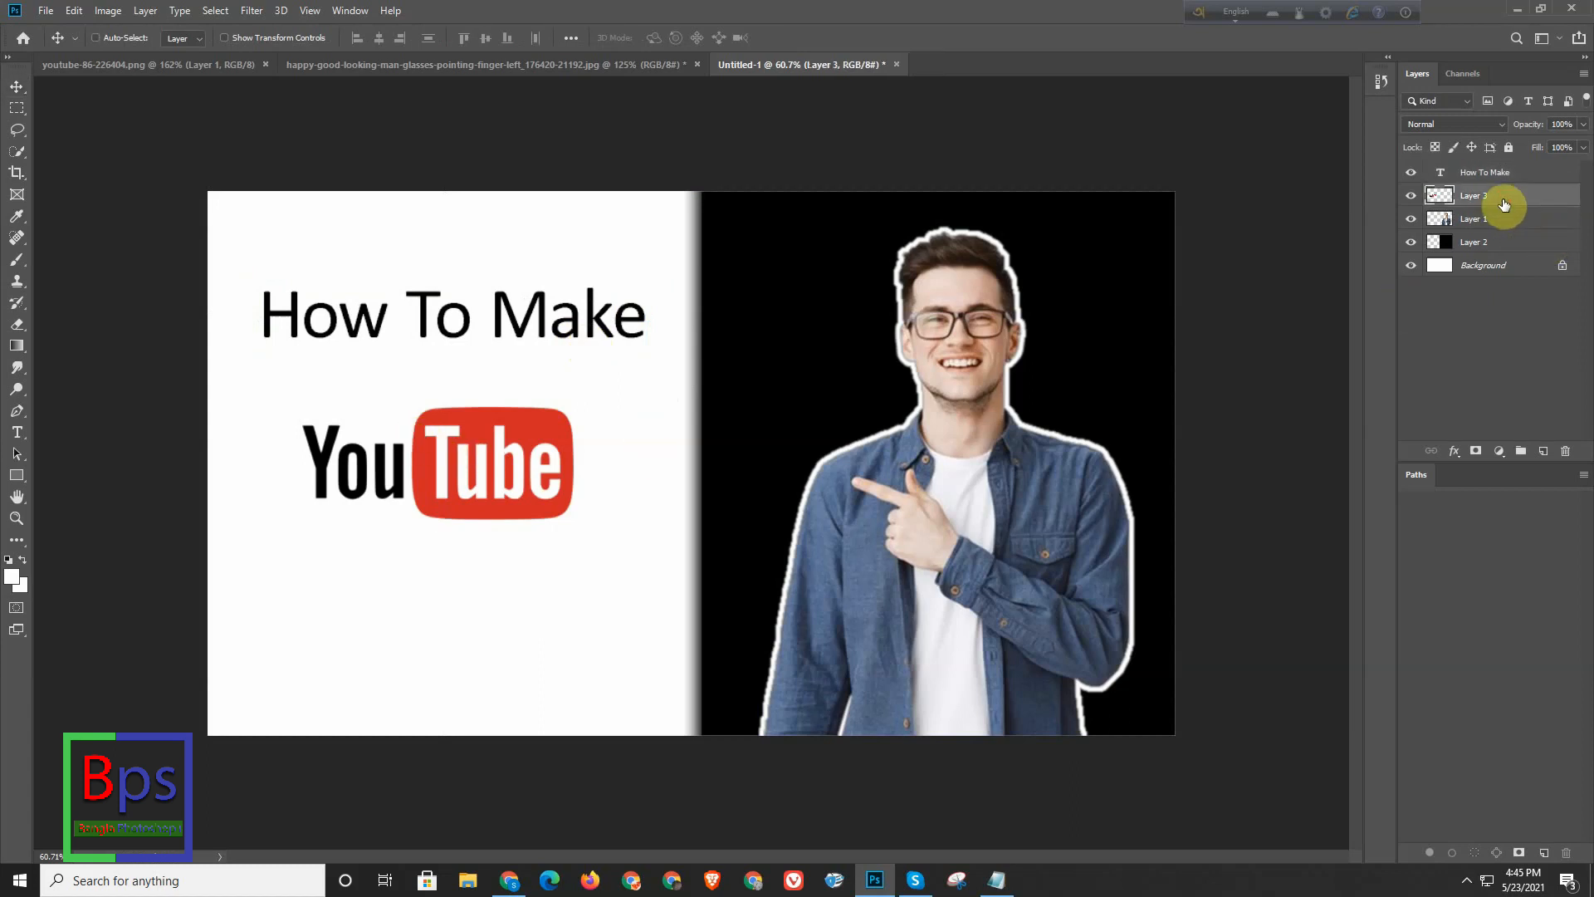
key(ctrl+t)
key(shift+Up)
key(shift+Up)
key(shift+Up)
key(Up)
key(Up)
key(Up)
key(shift+Up)
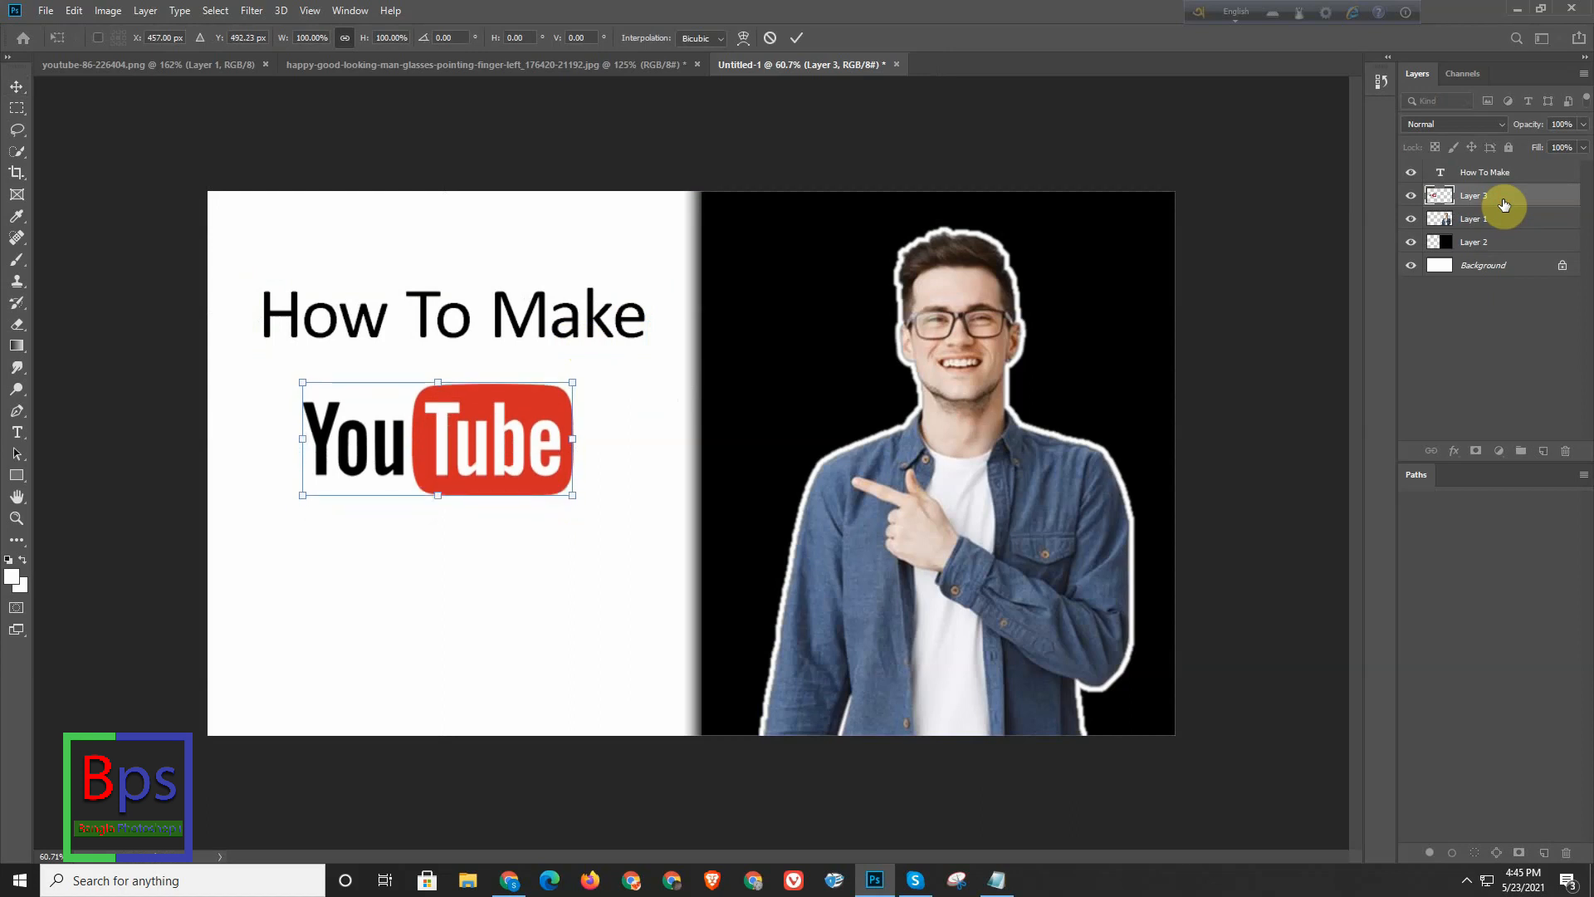
key(Return)
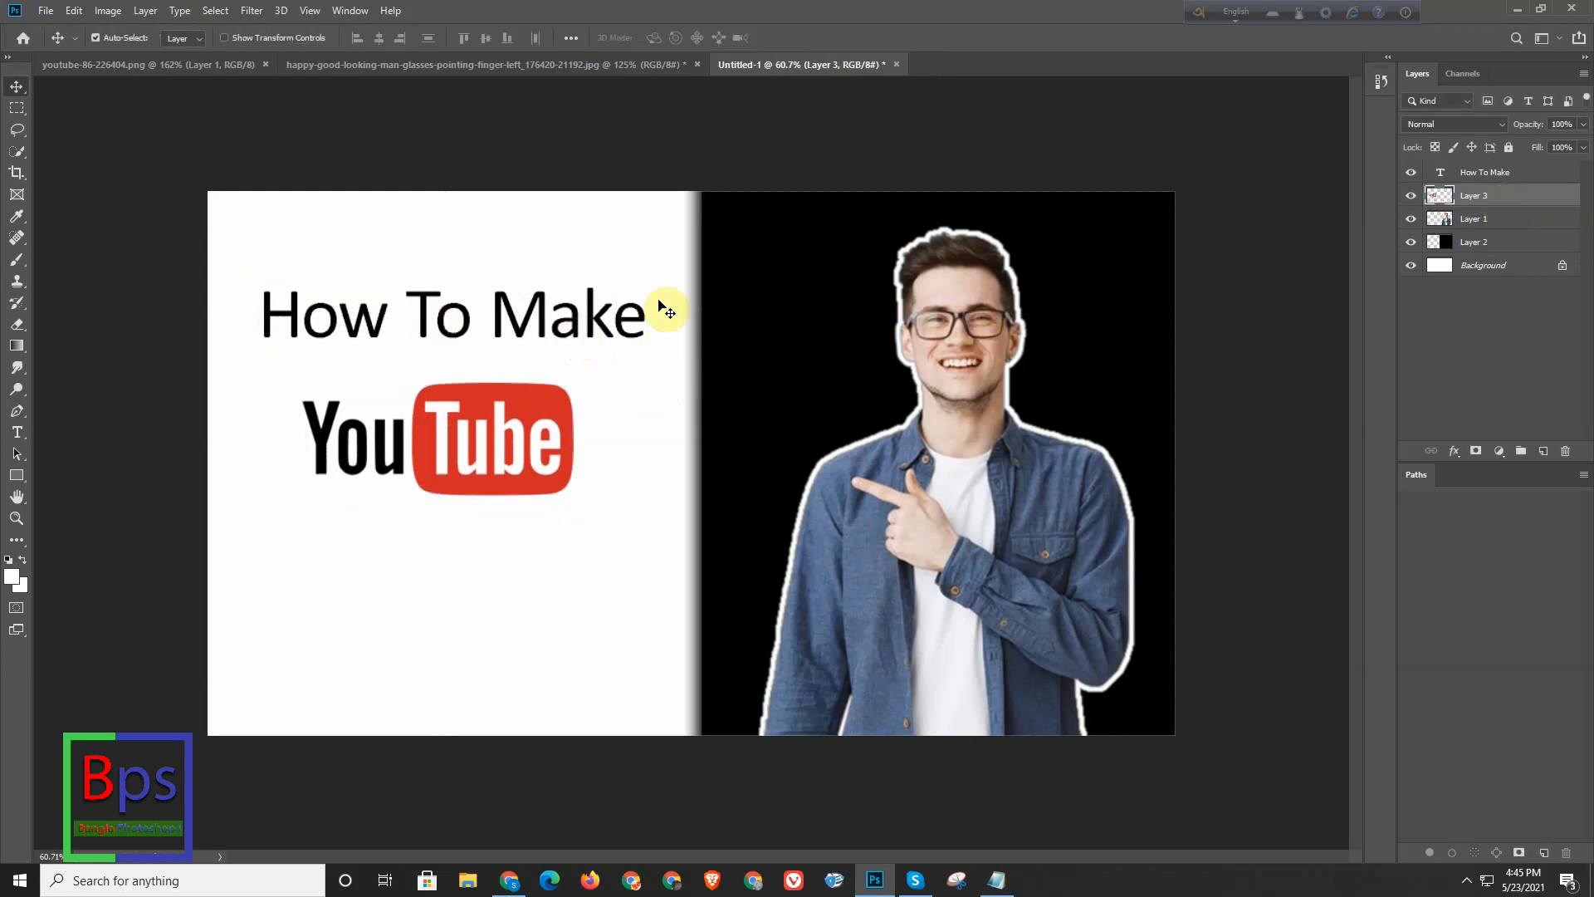
click(1536, 175)
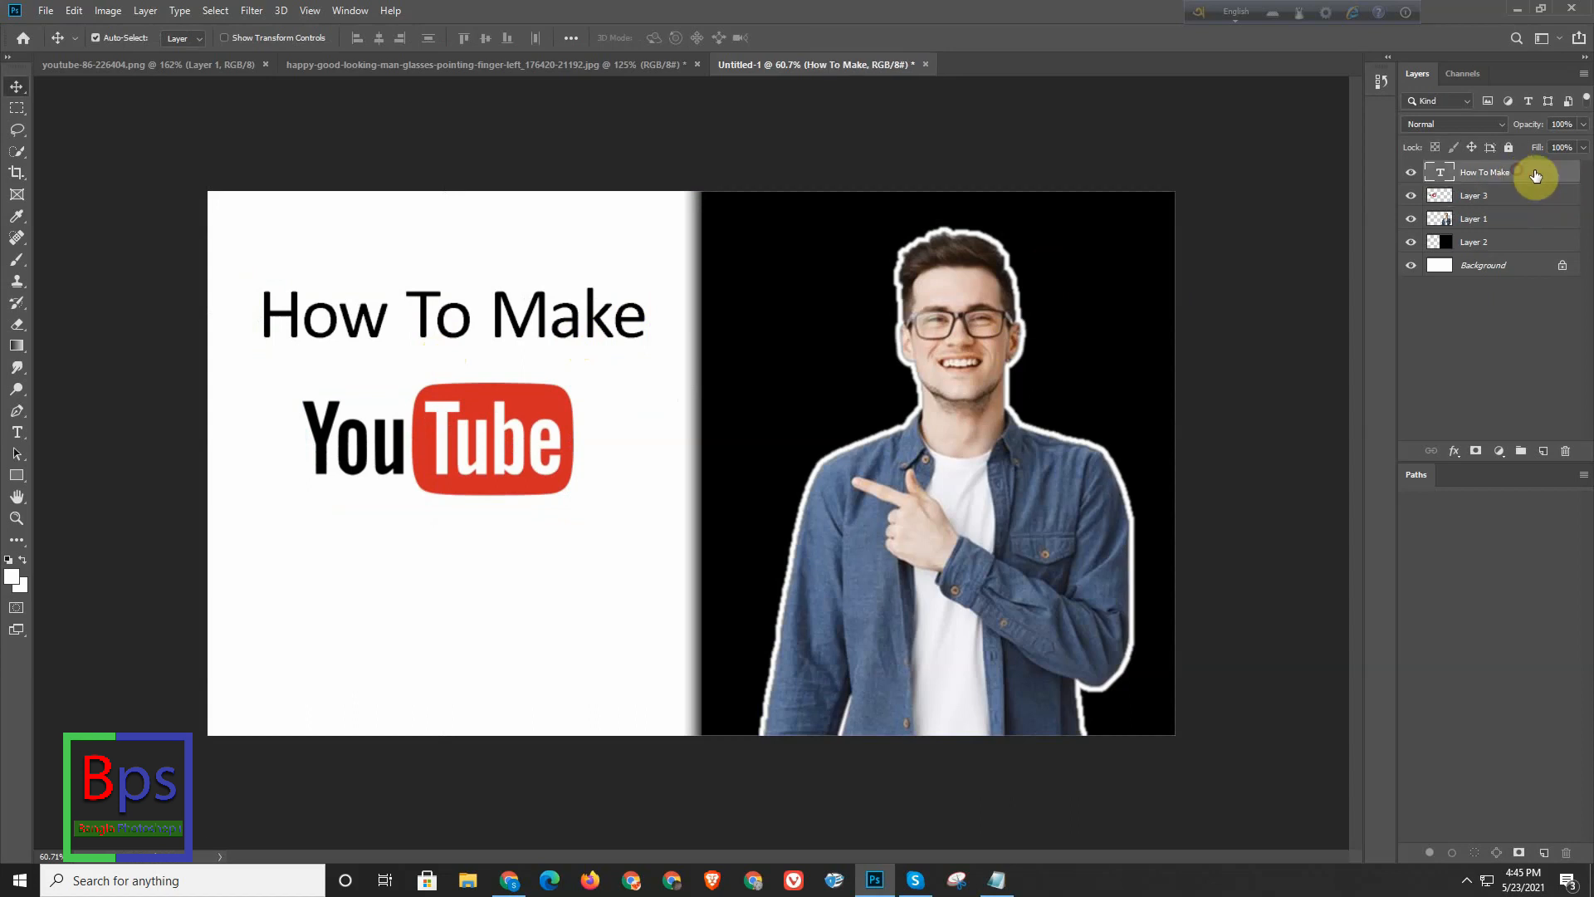
double_click(1536, 175)
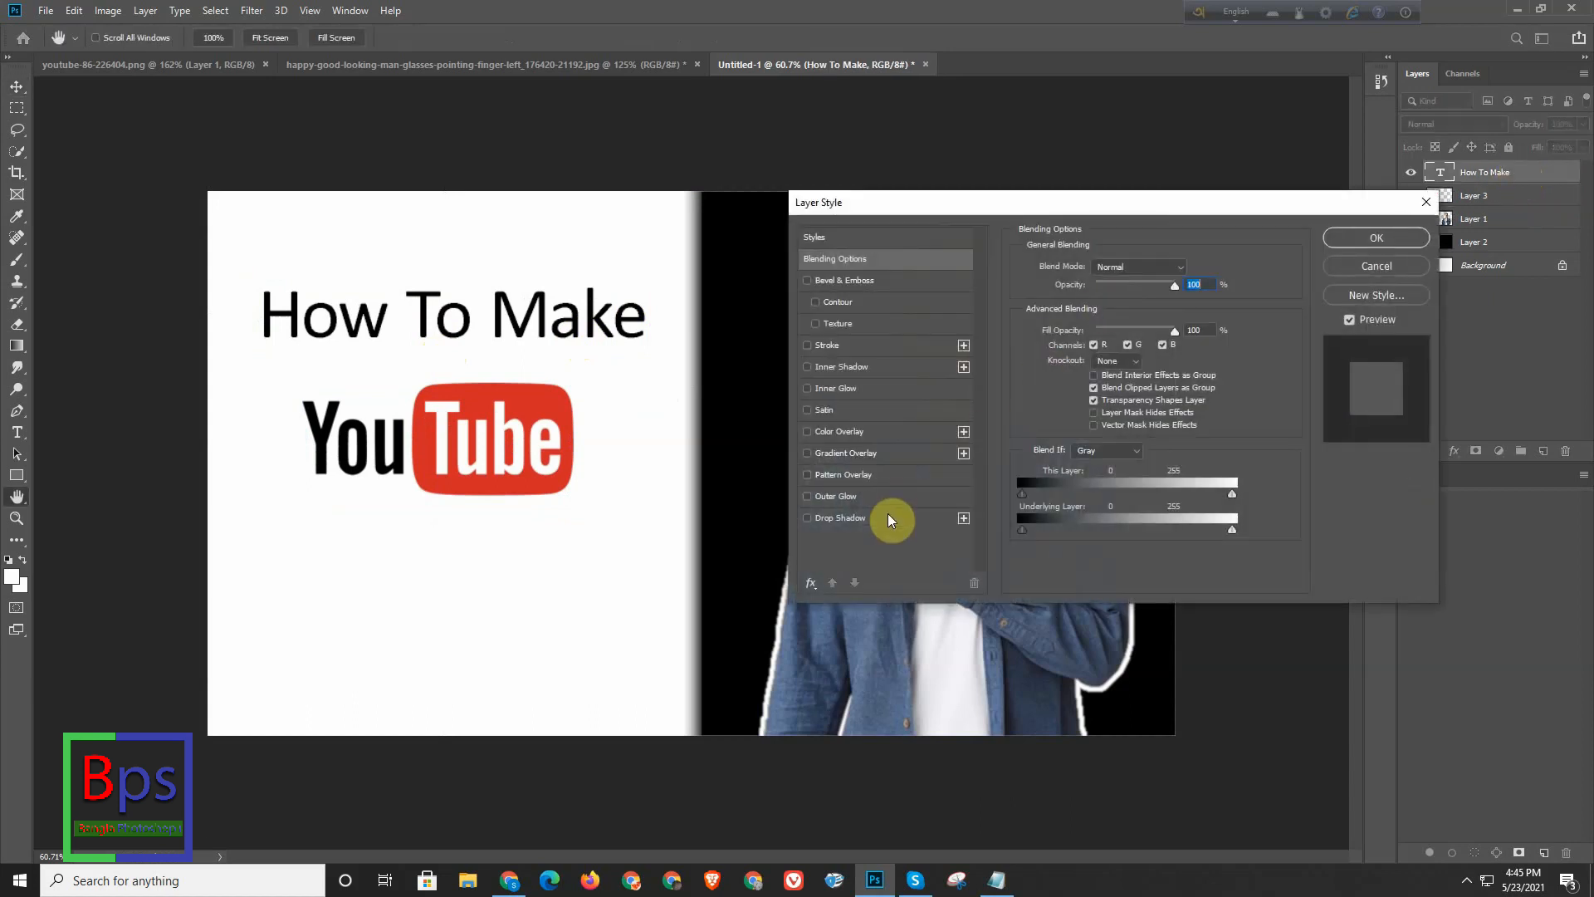
click(888, 519)
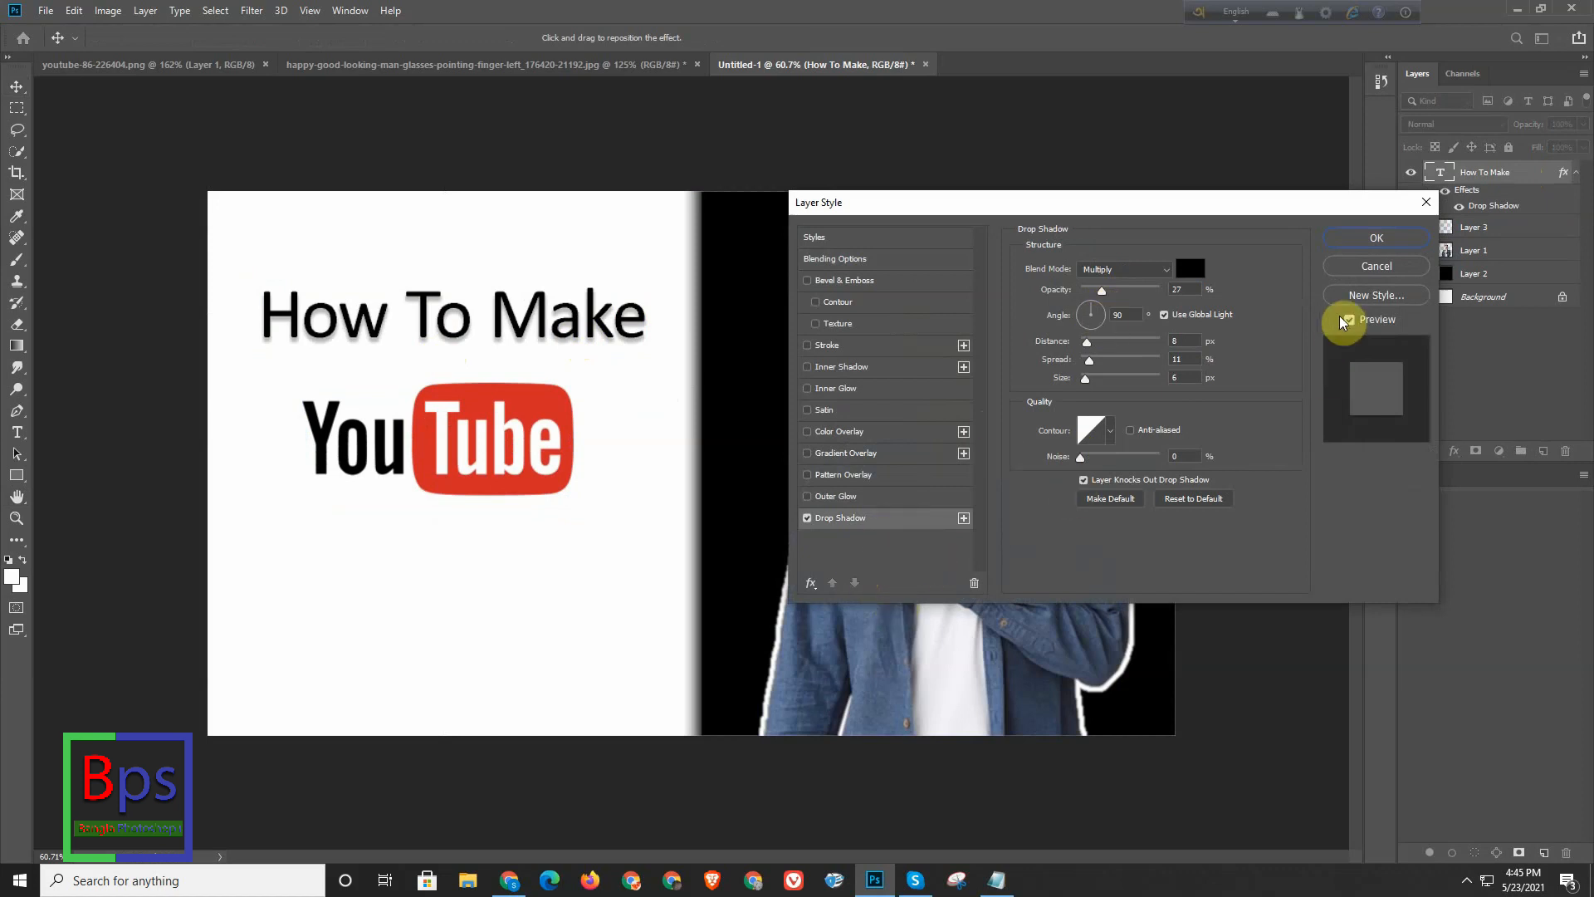
click(1375, 265)
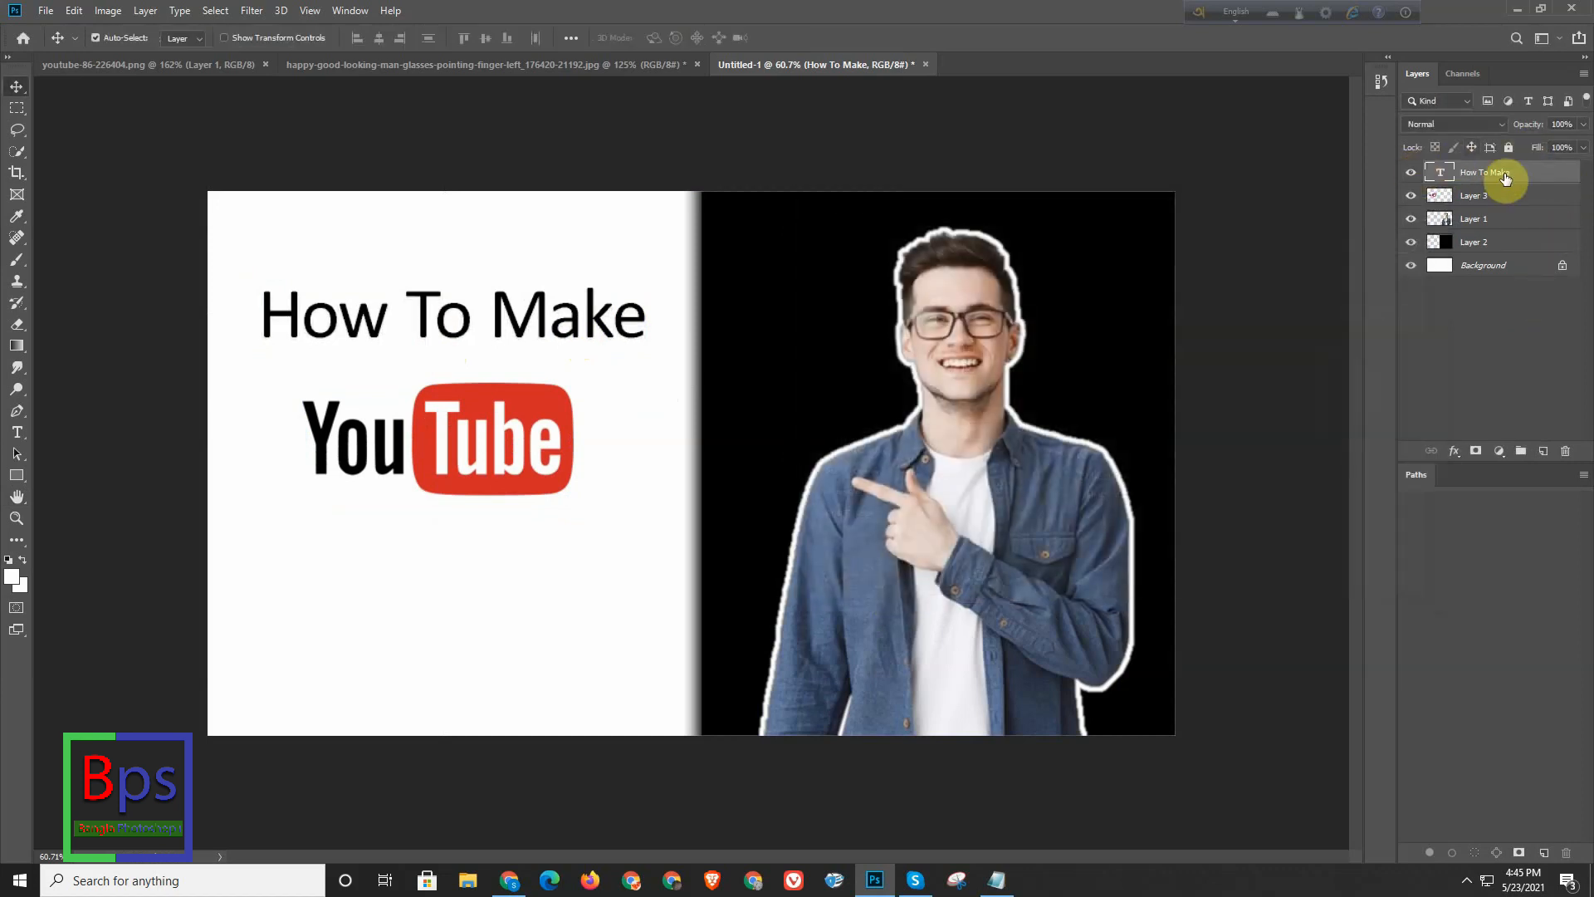
- Apply a drop shadow to the "How To Make" text with 45% opacity and a 149° angle
double_click(1544, 179)
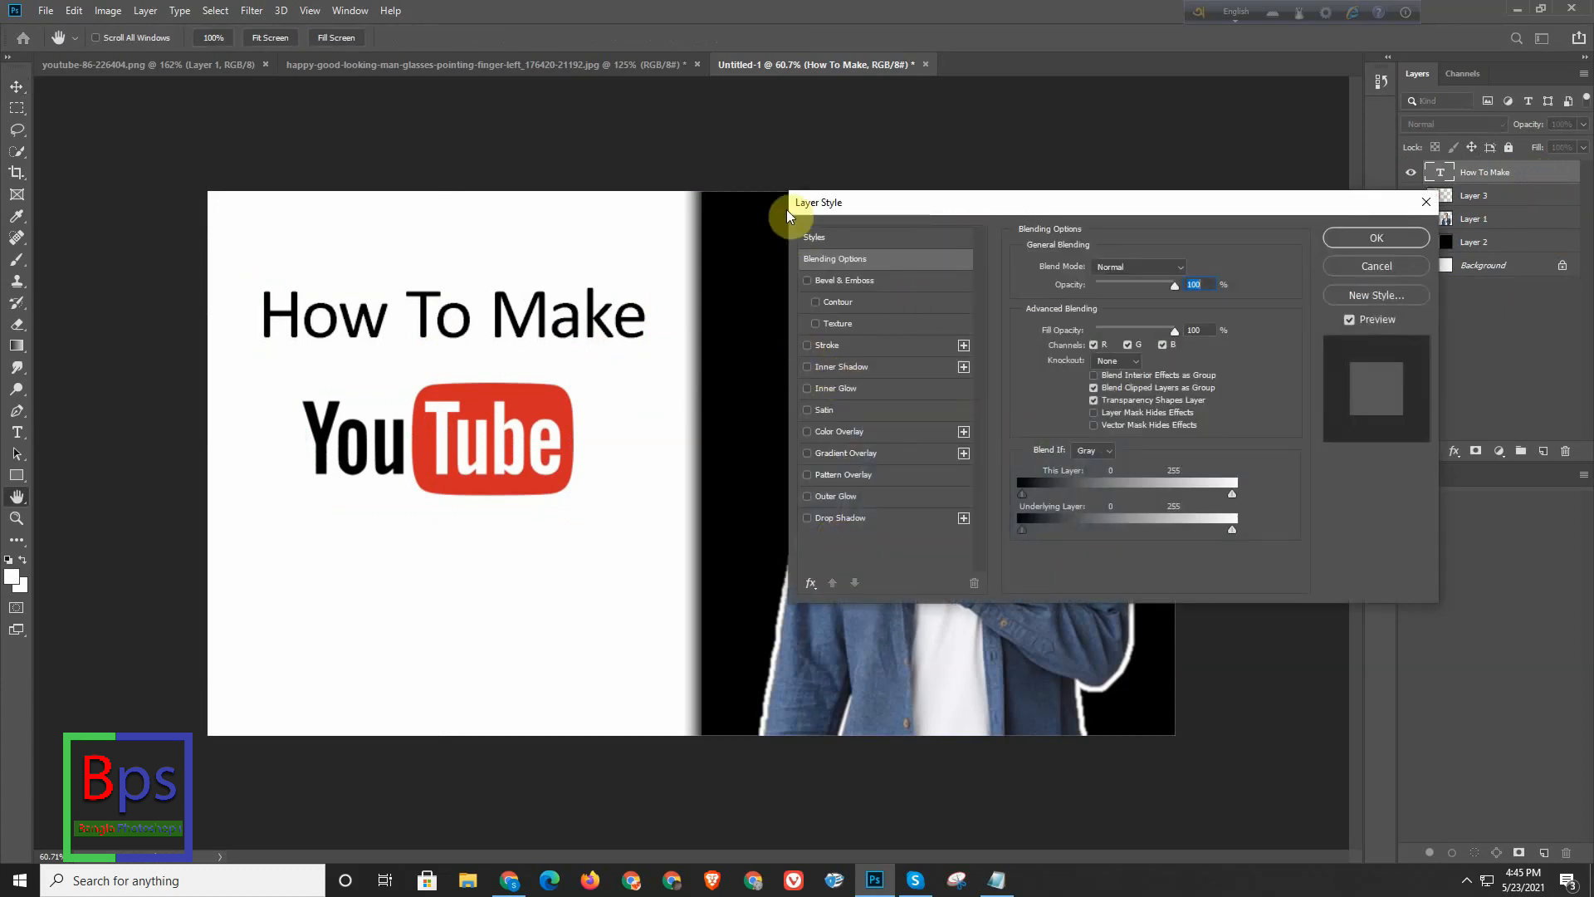
drag(1019, 207, 946, 203)
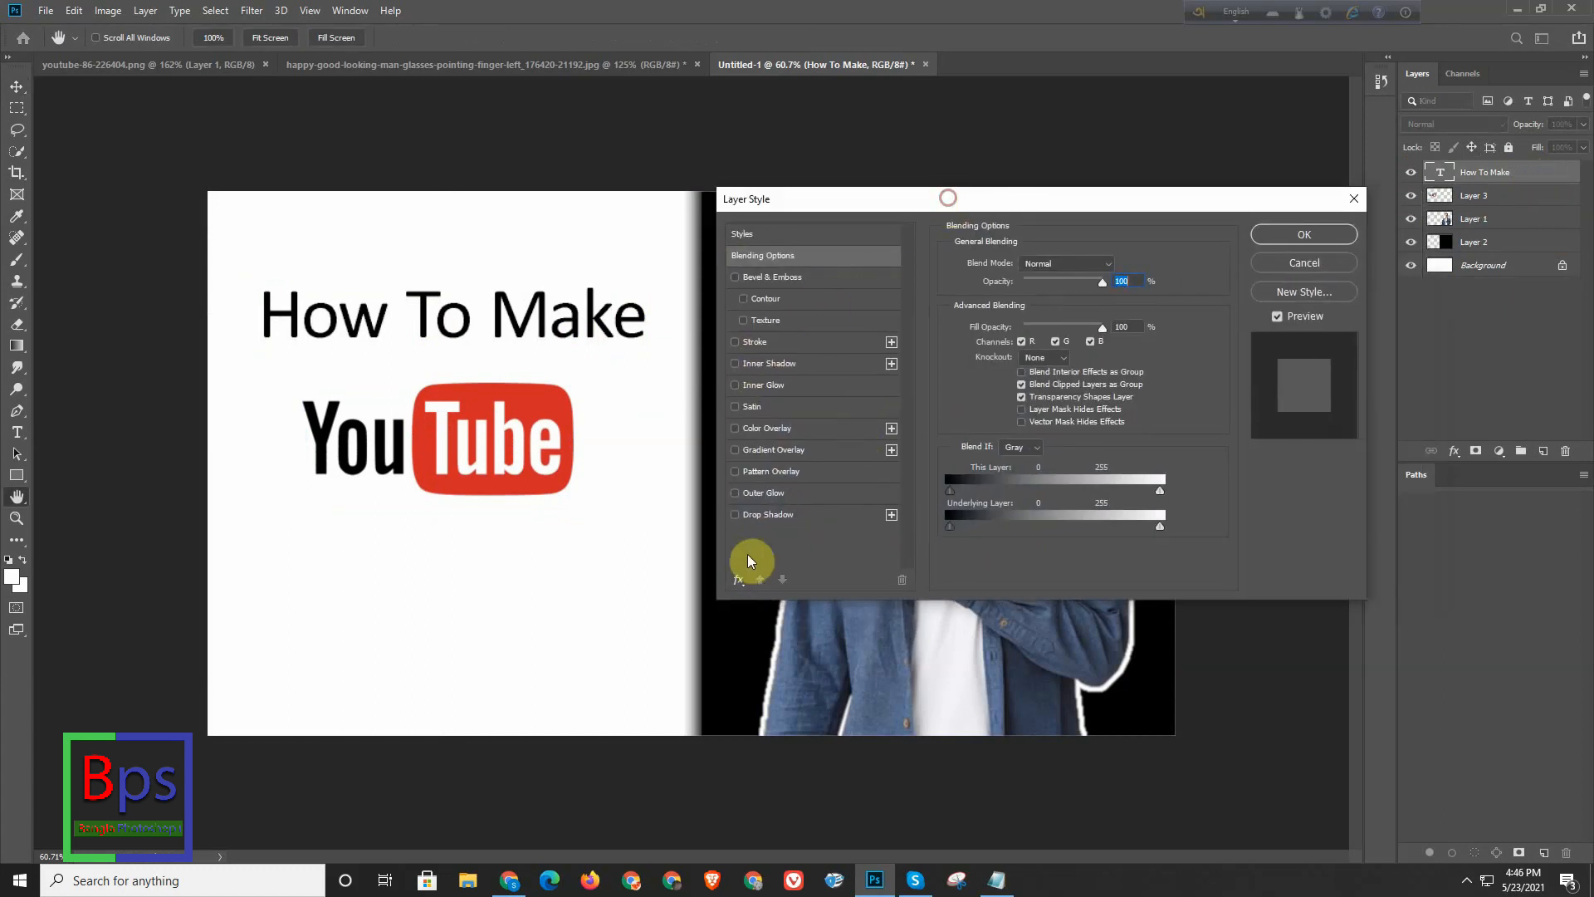
click(735, 514)
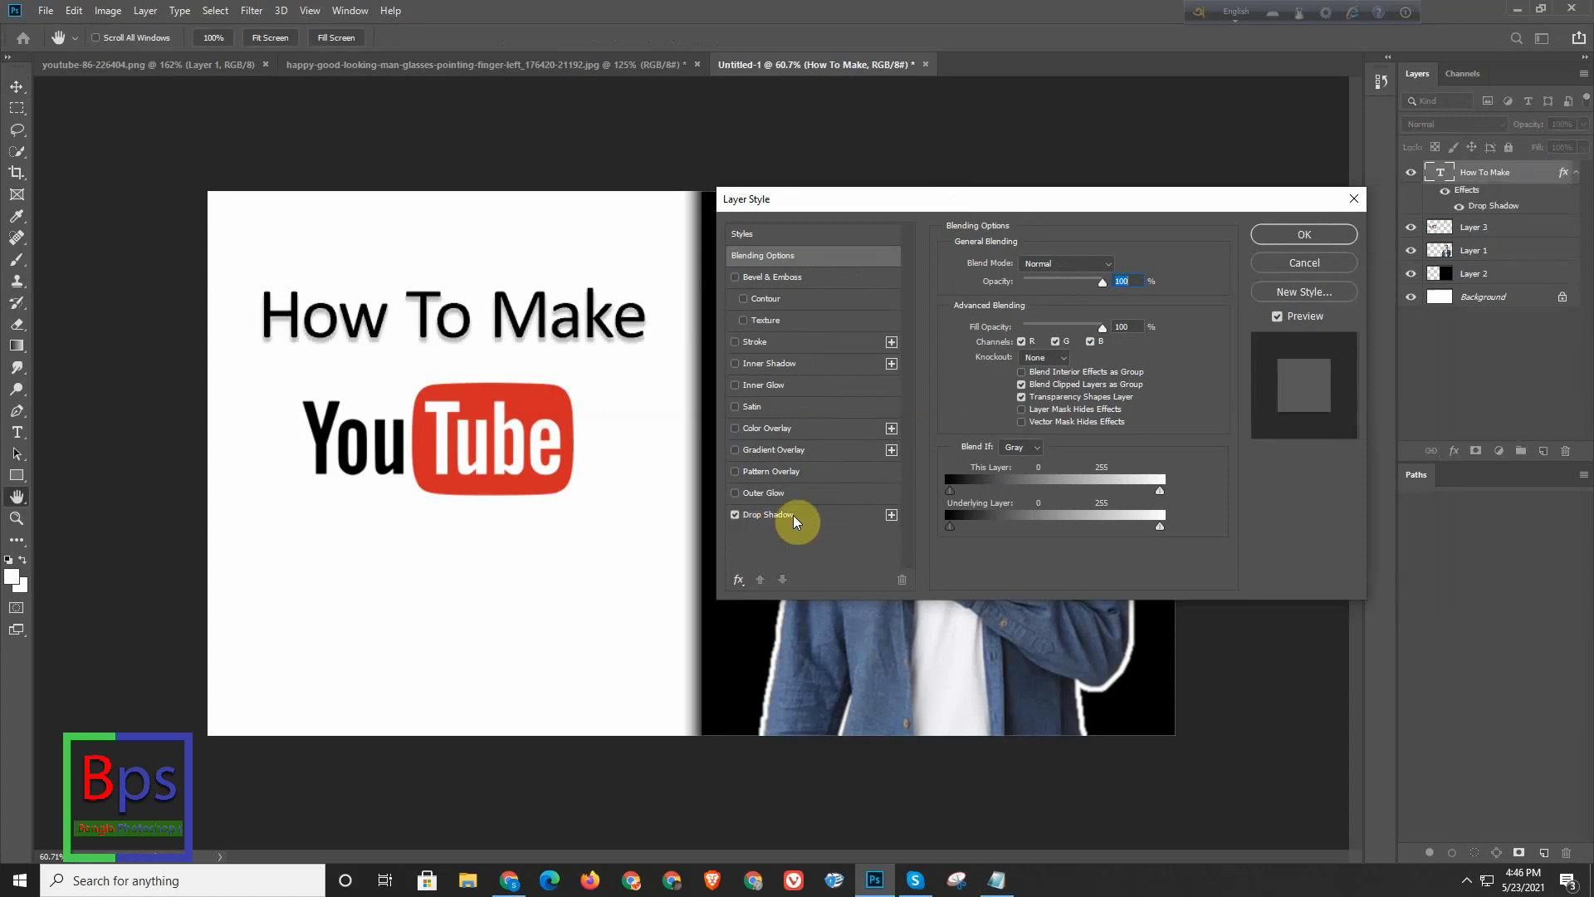
click(790, 516)
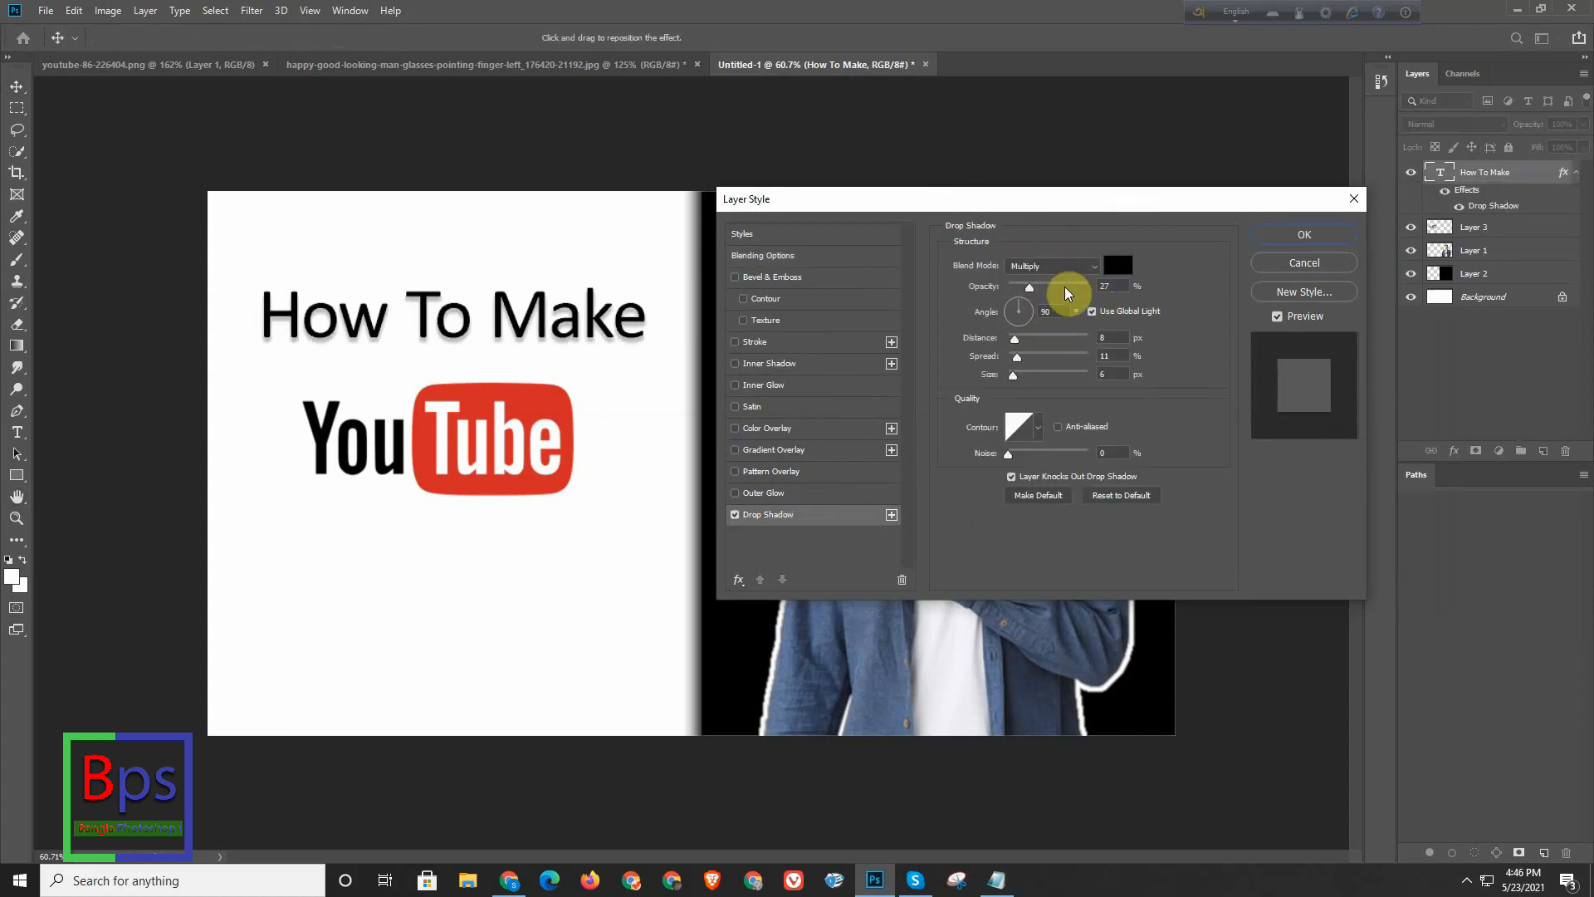
drag(1032, 291, 1048, 292)
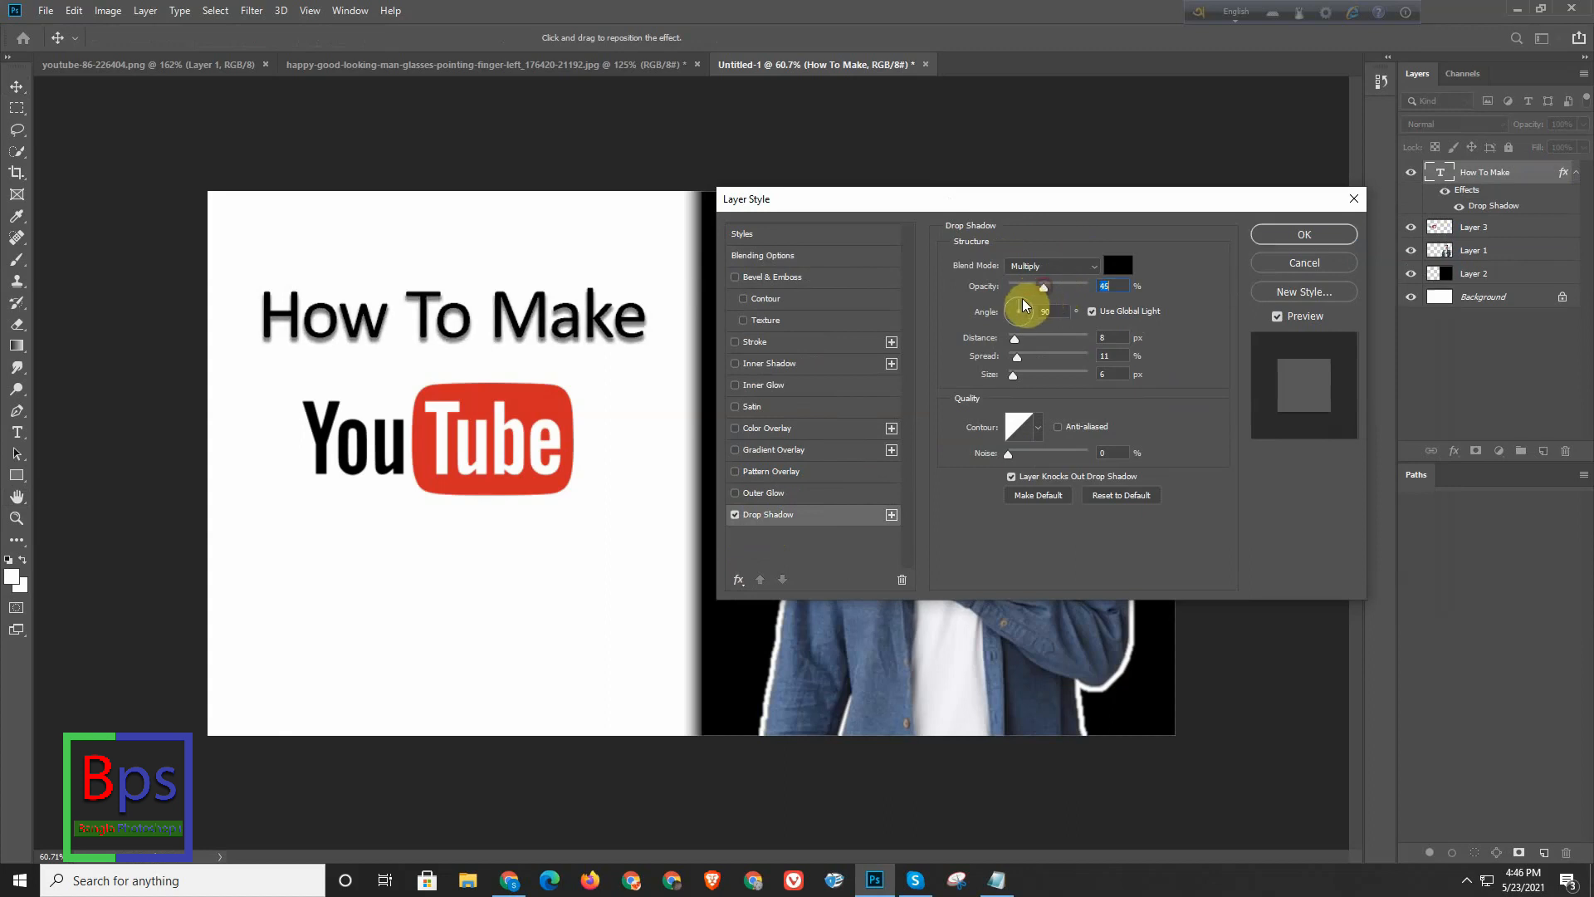
click(1046, 311)
drag(1026, 313, 933, 297)
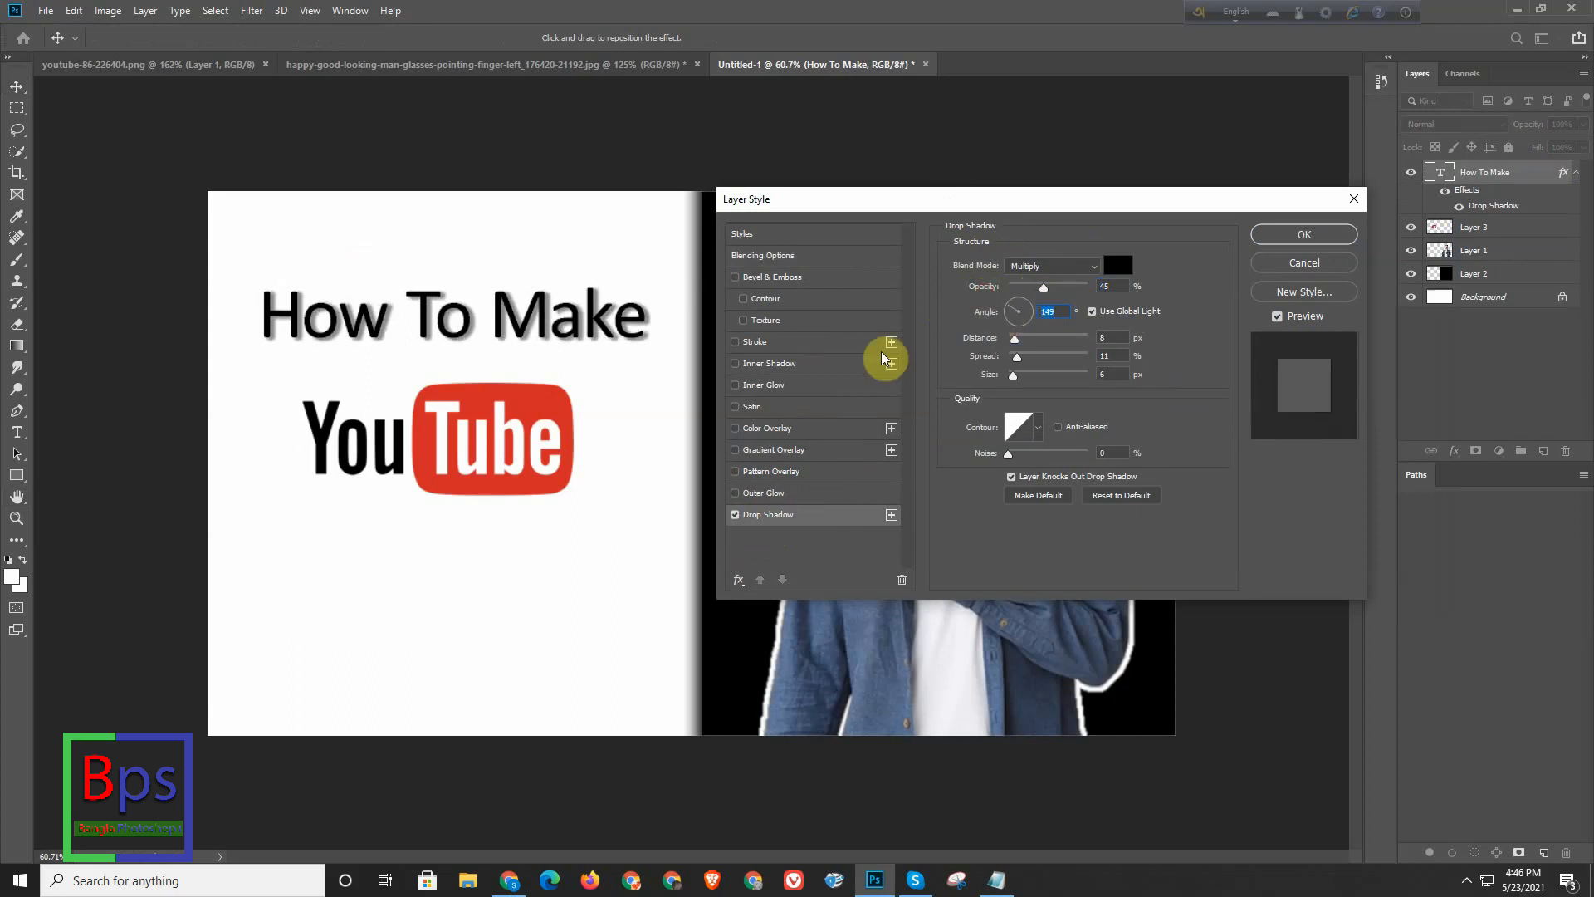
click(1326, 233)
- Enlarge the "How To Make" text proportionally to about 109% and keep it centred above the YouTube logo
key(ctrl+t)
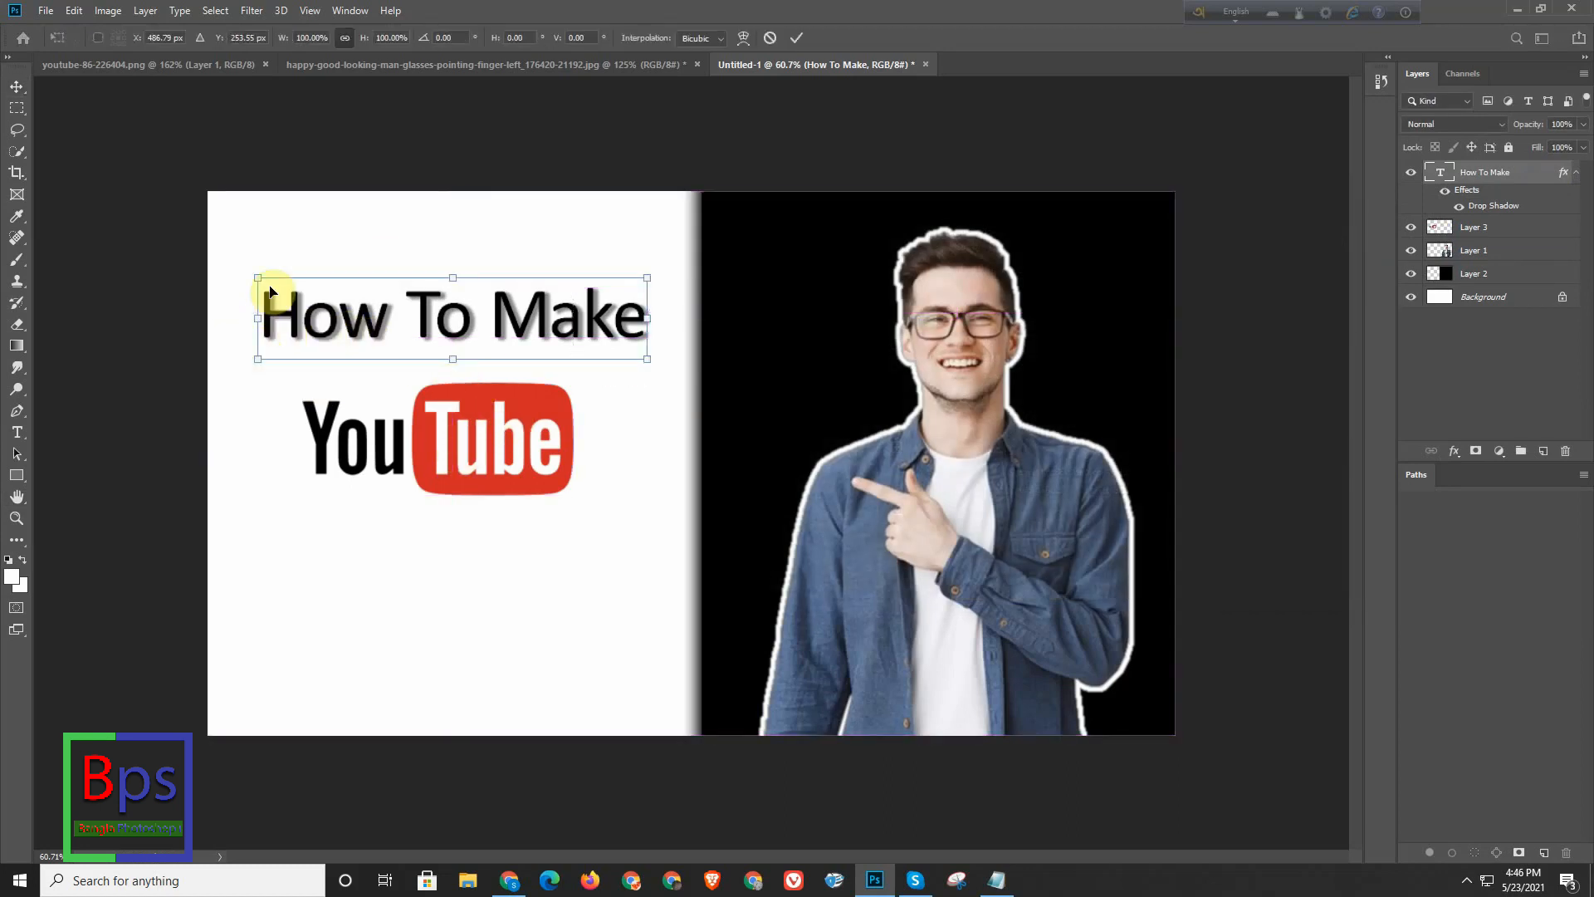
drag(257, 272, 226, 250)
drag(463, 347, 500, 337)
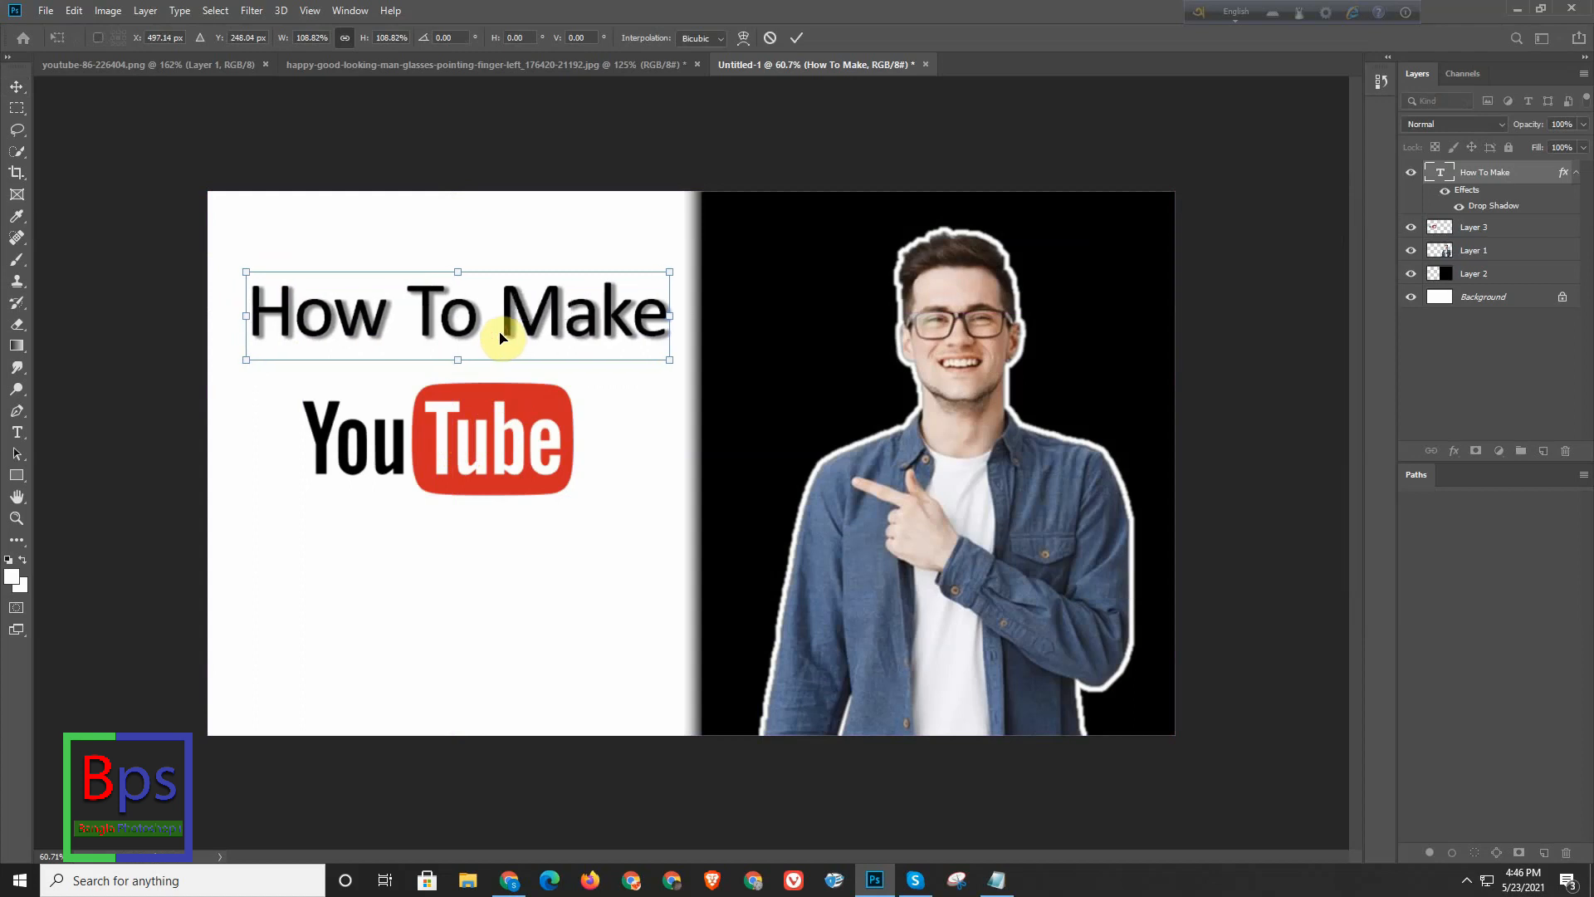
key(Return)
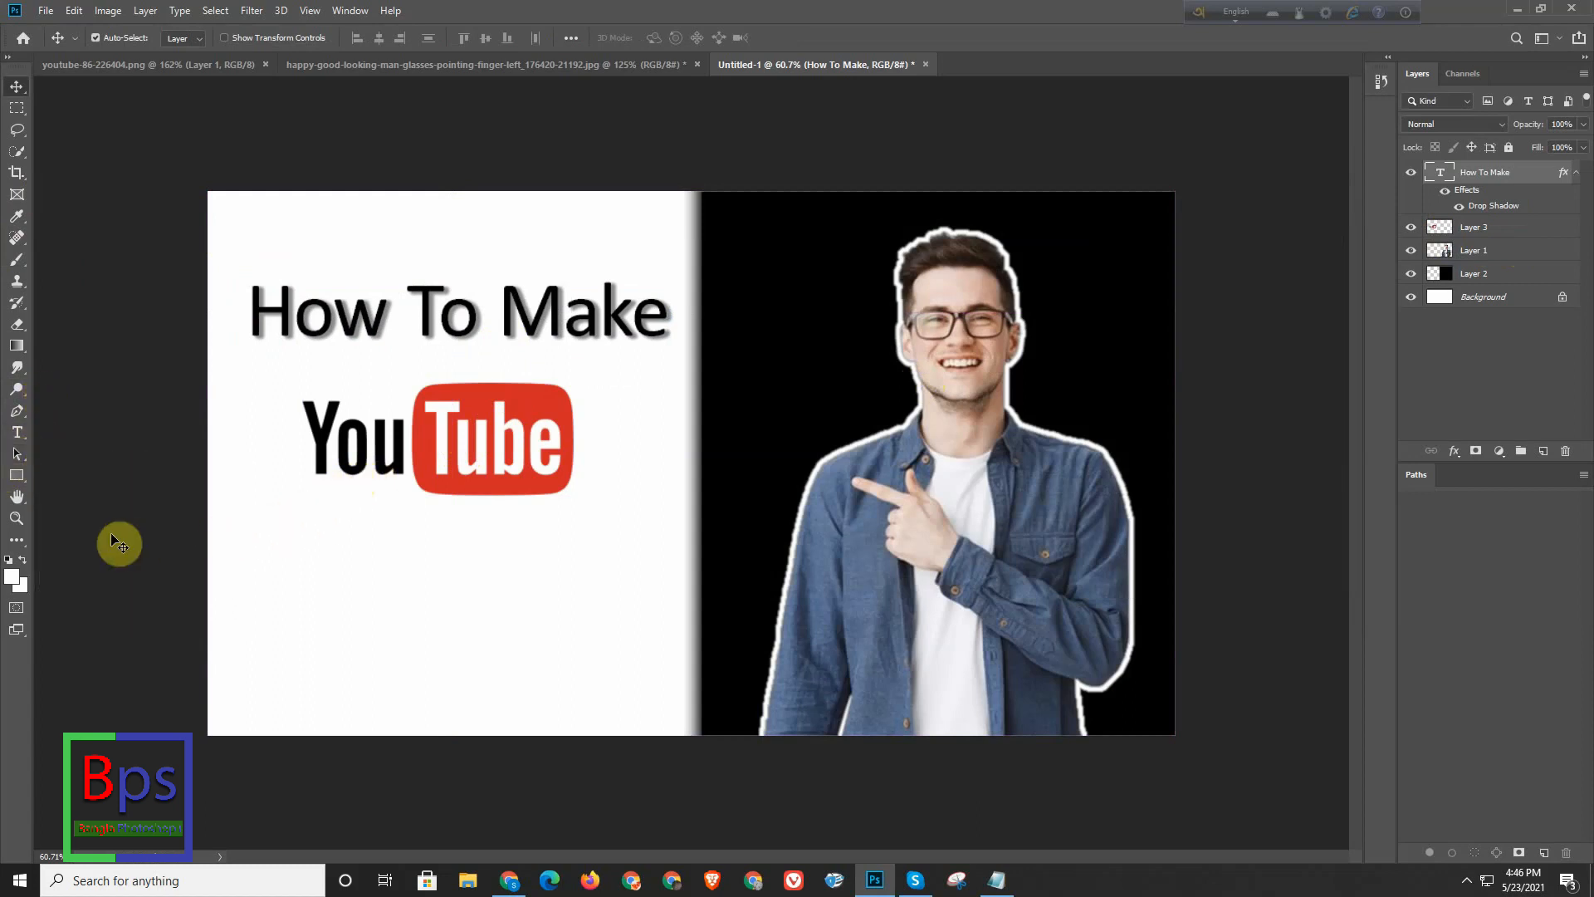
- Start a new text line below the YouTube logo and set its colour to yellow eaff00
click(23, 433)
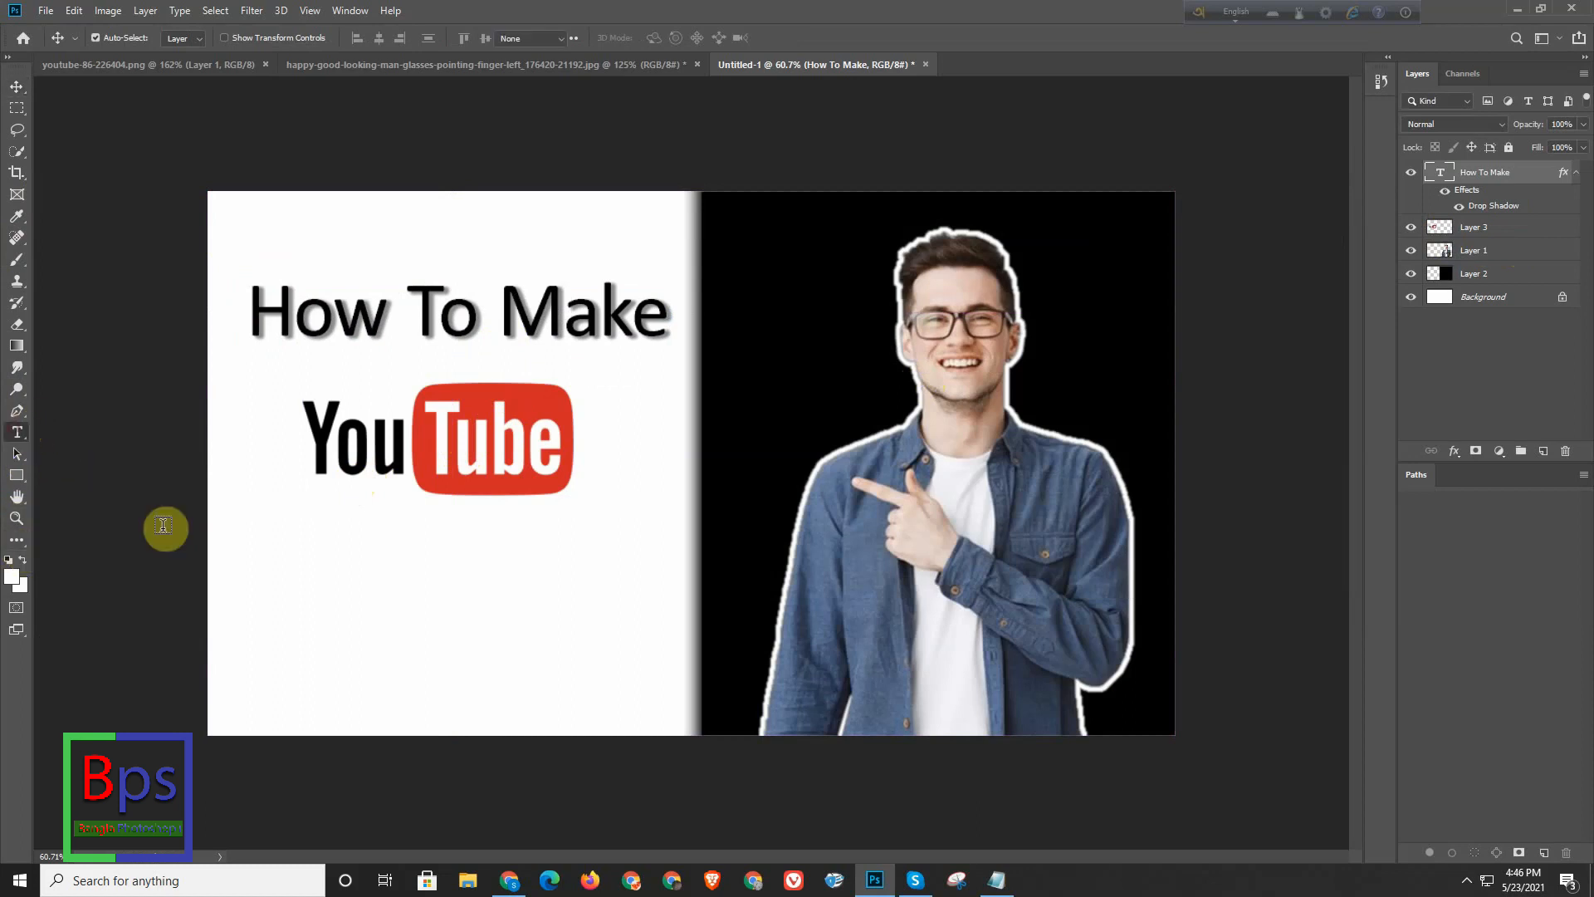
click(330, 616)
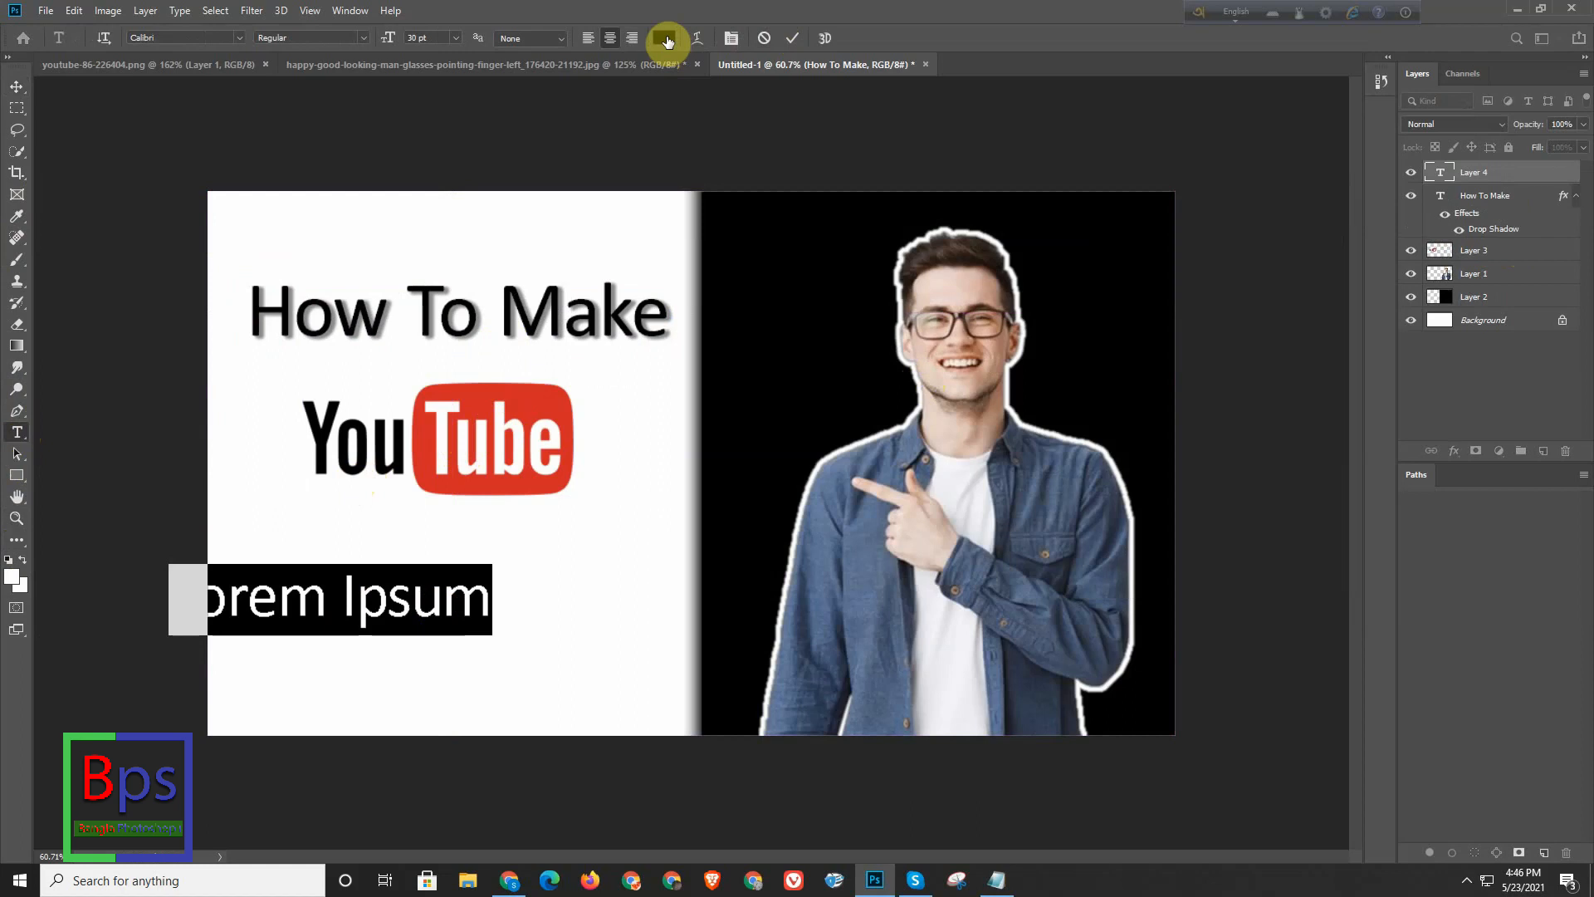
click(664, 38)
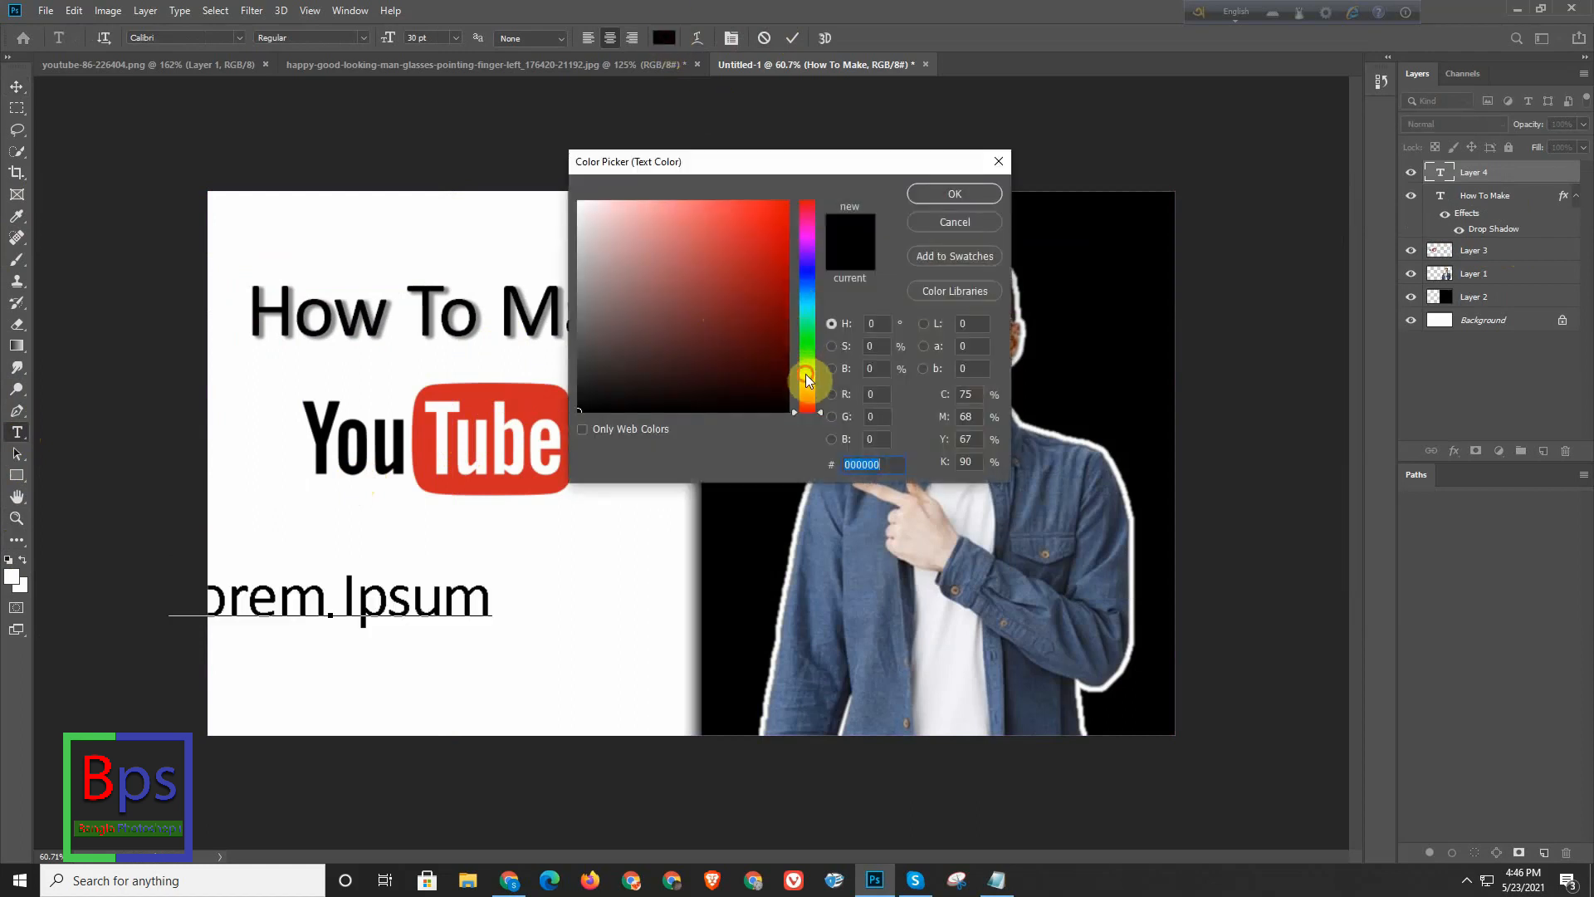
click(806, 375)
drag(708, 324, 903, 96)
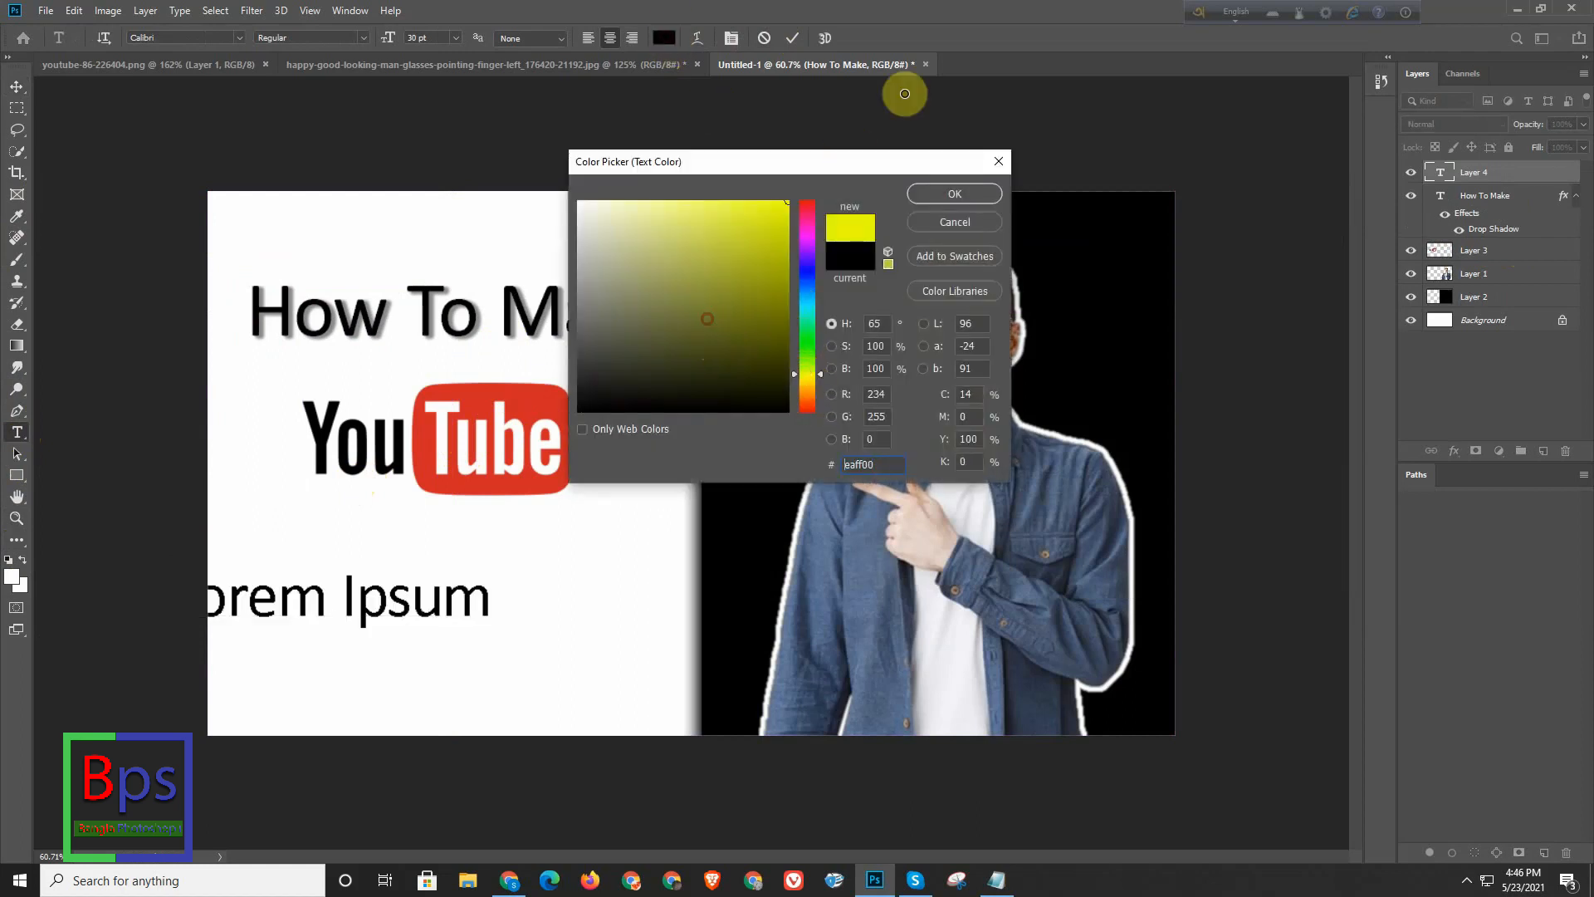
click(944, 195)
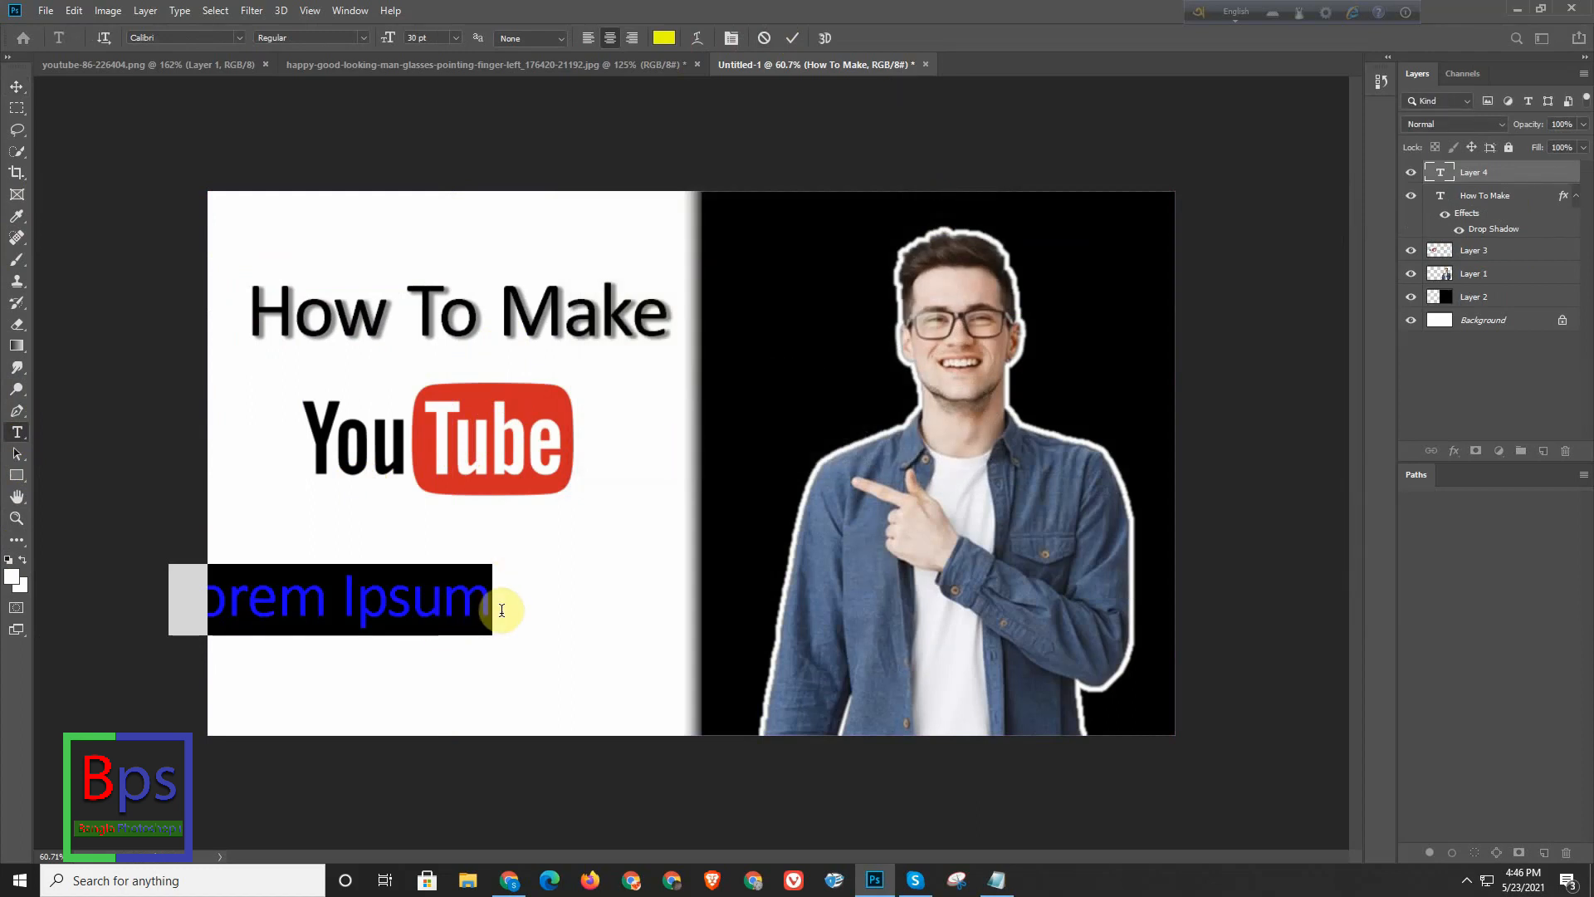
- Enter "Thombnail" as the new text and move it fully onto the white half, under the YouTube logo
text(Th)
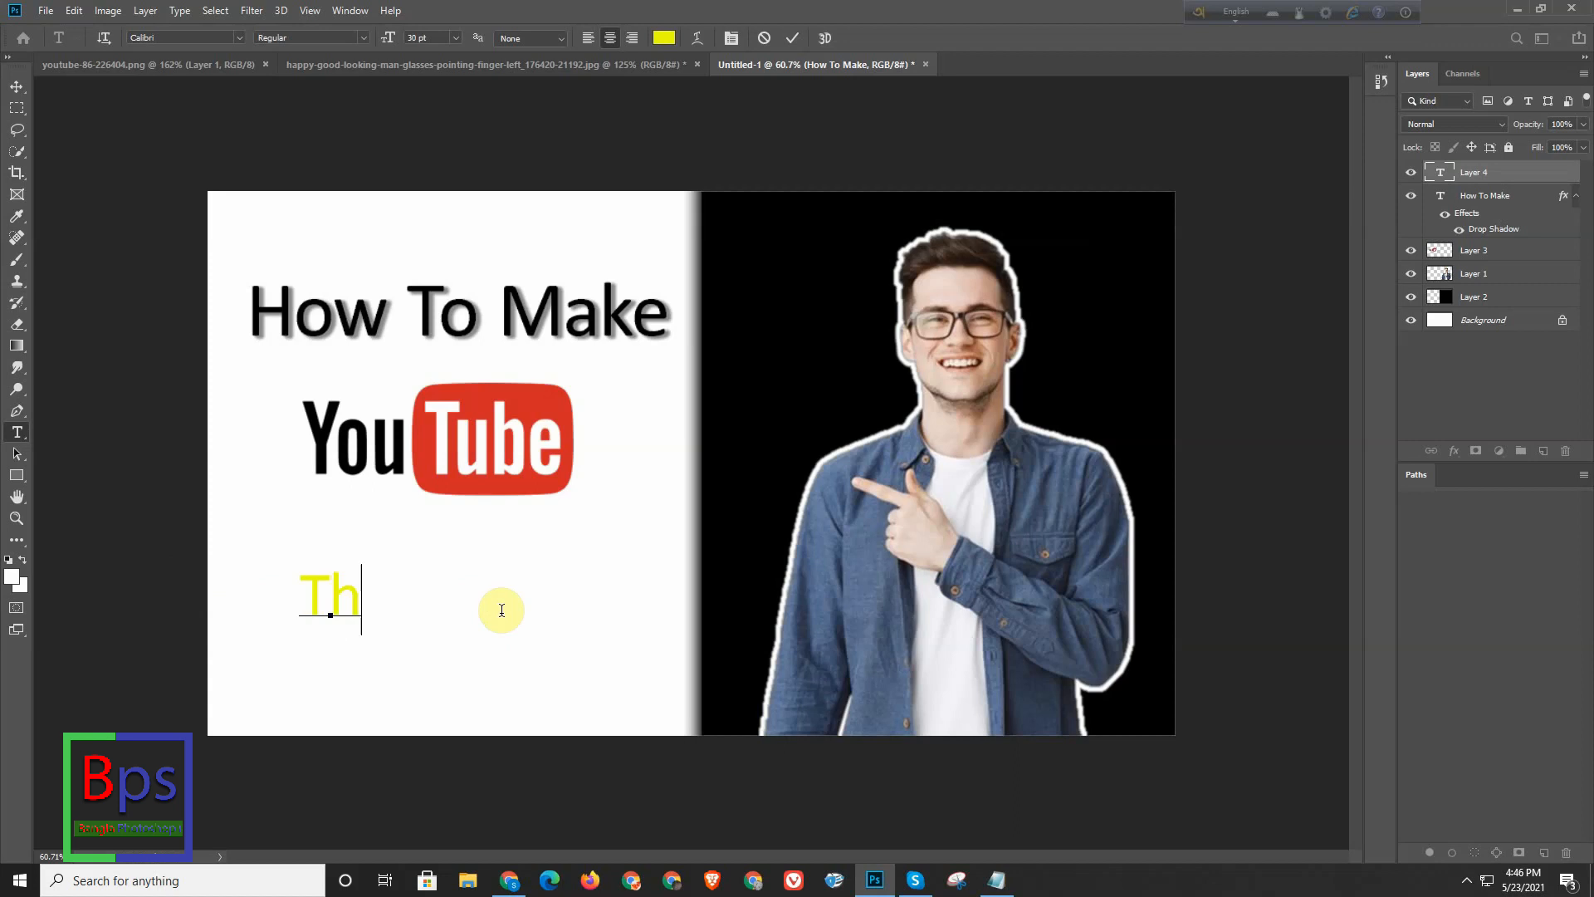
text(o)
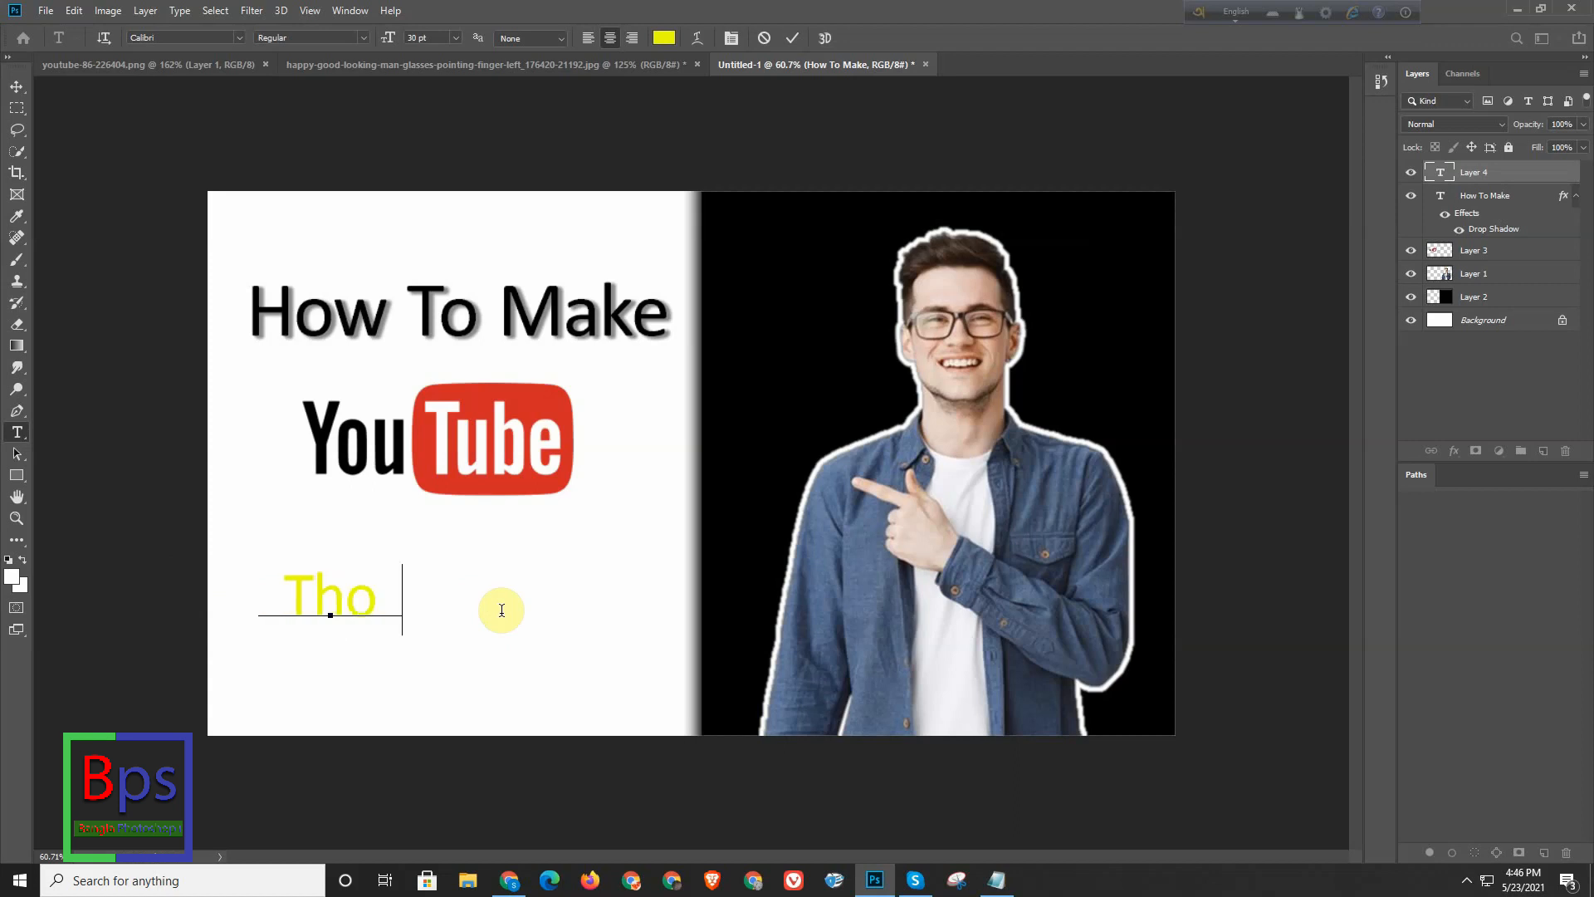
text(mb)
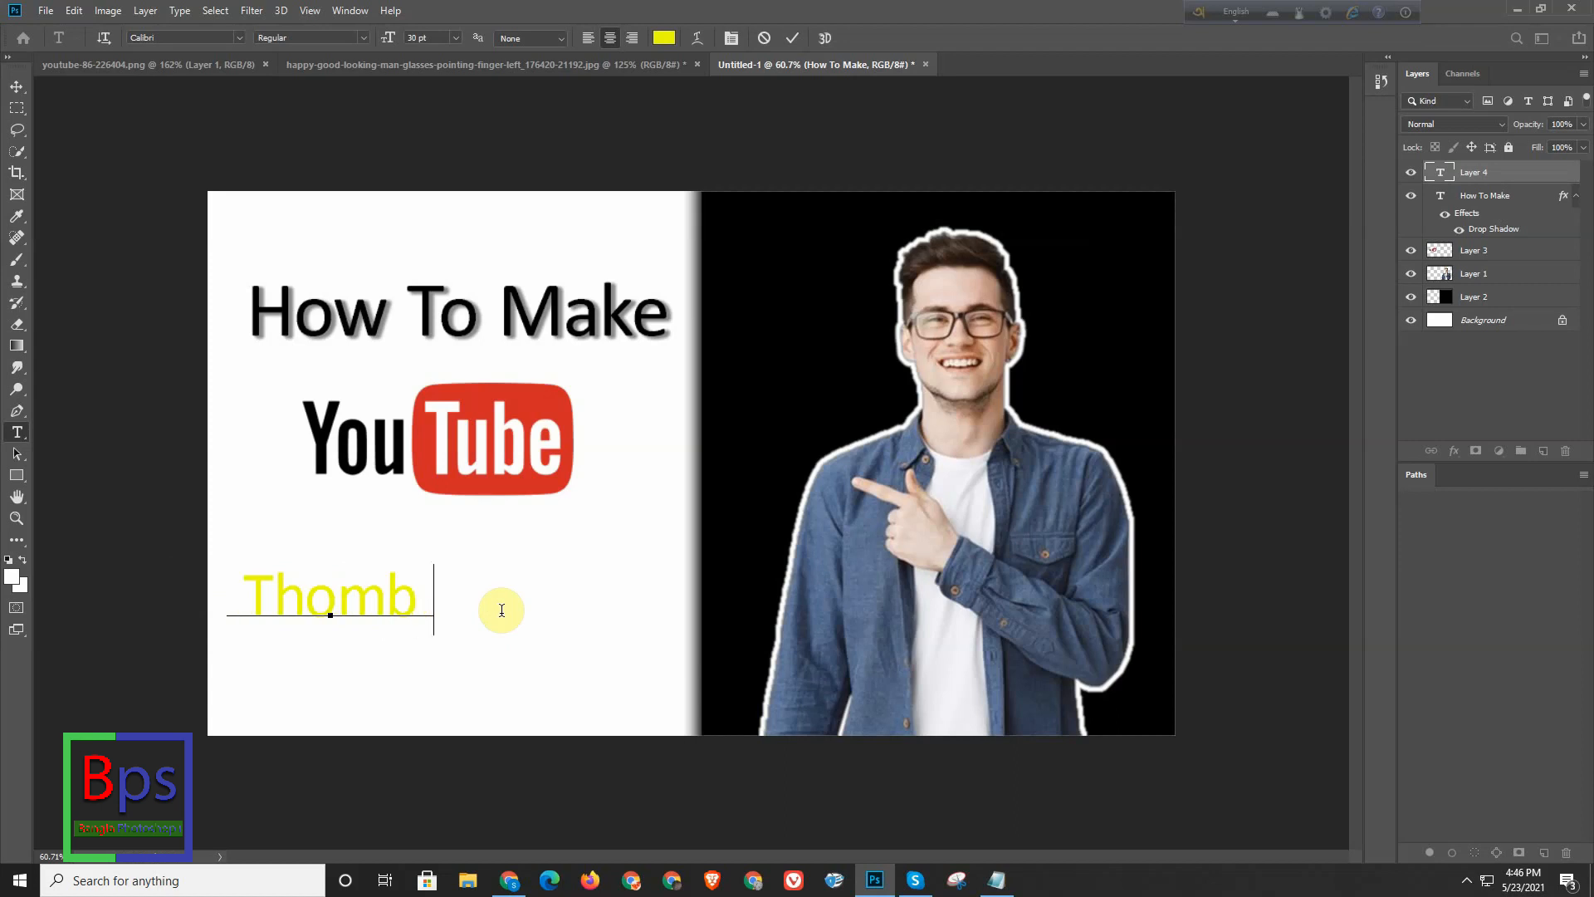
text(nail)
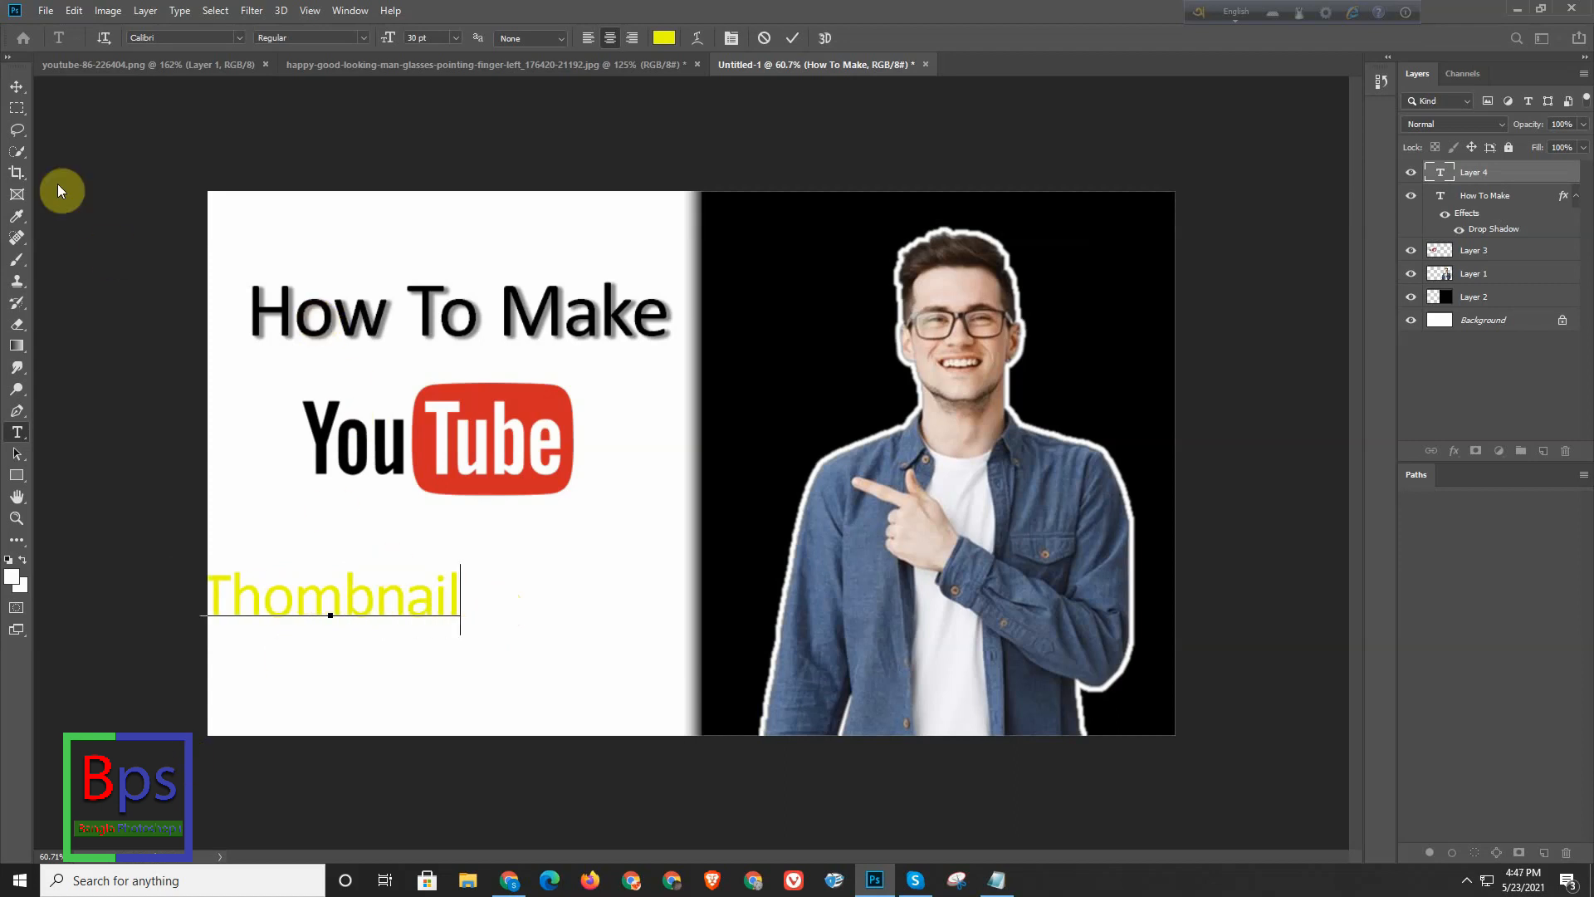
click(17, 87)
drag(365, 613, 433, 599)
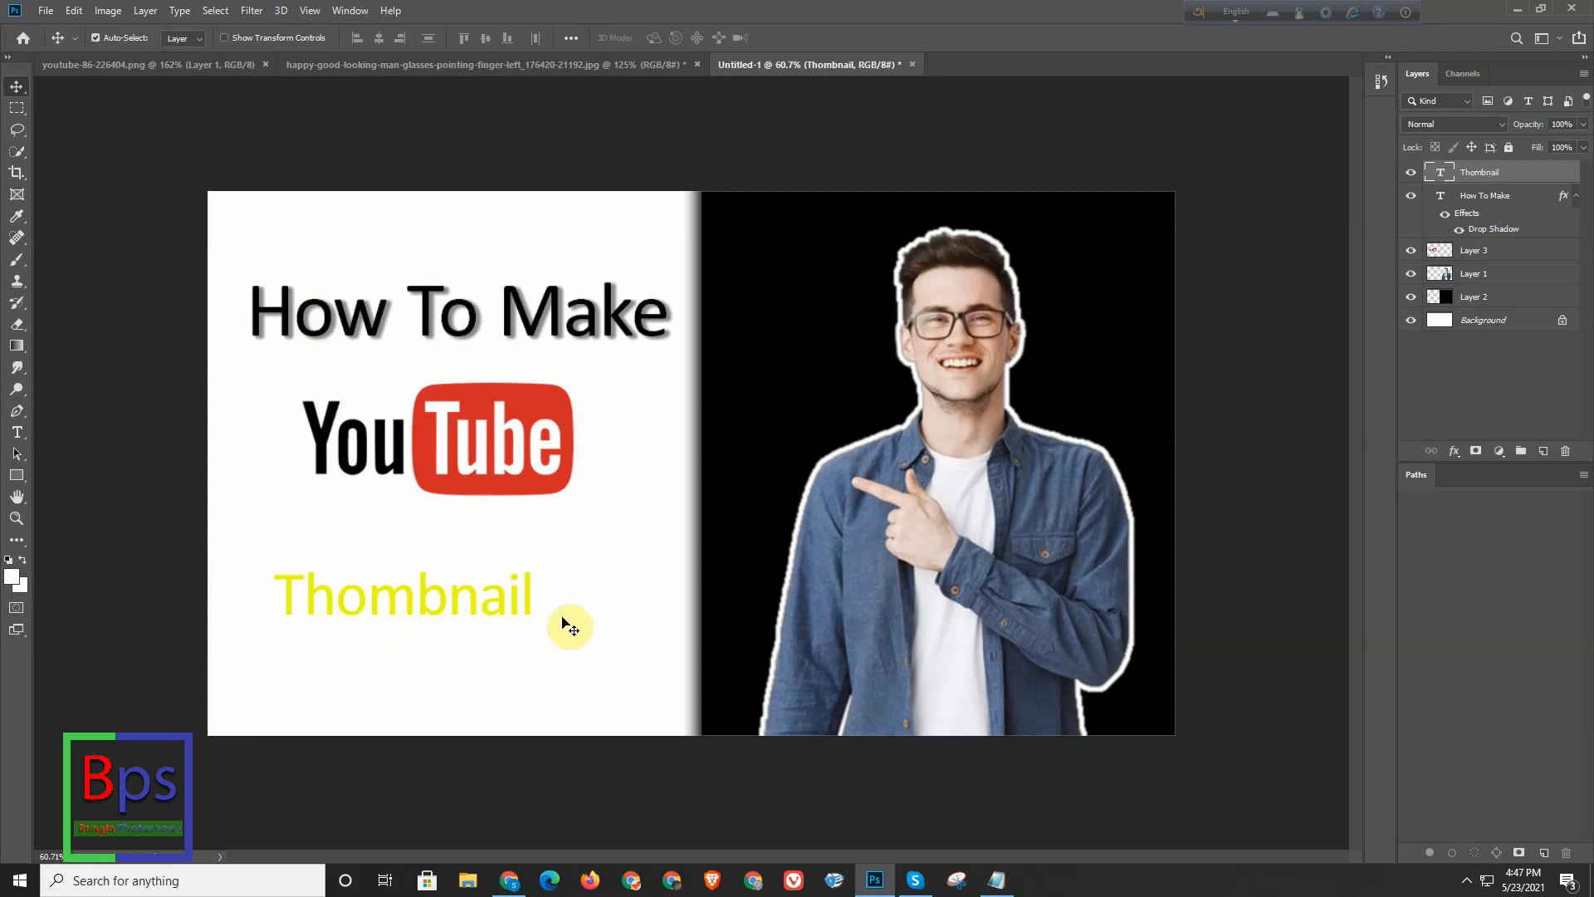
- Correct the spelling of the yellow text to "Thumbnail" by replacing the "o" with "u"
click(16, 128)
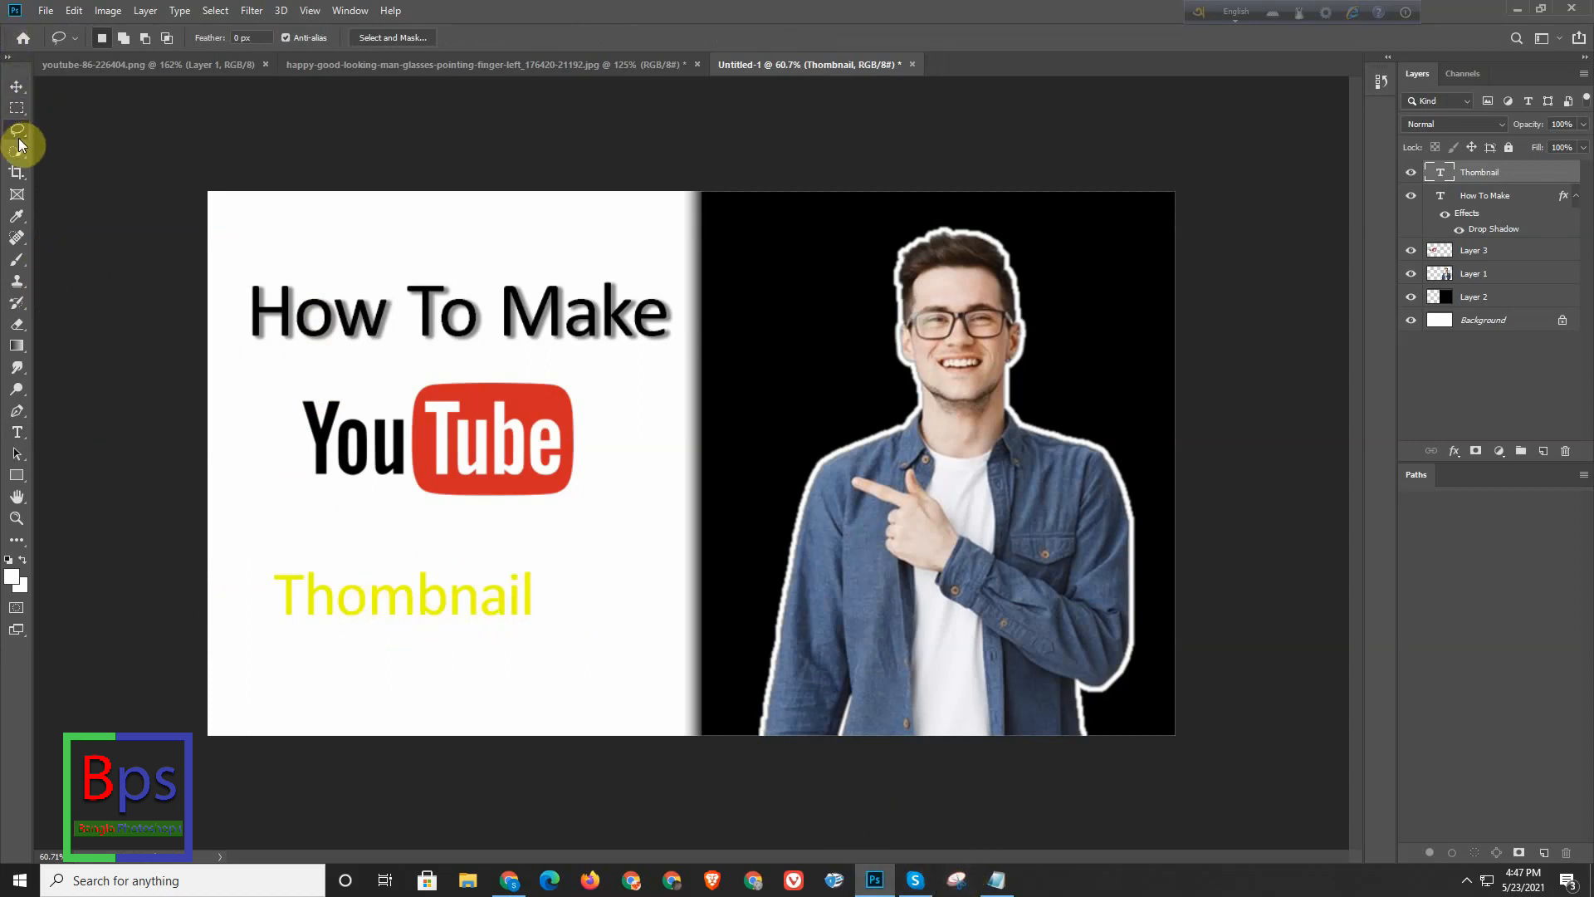
click(17, 432)
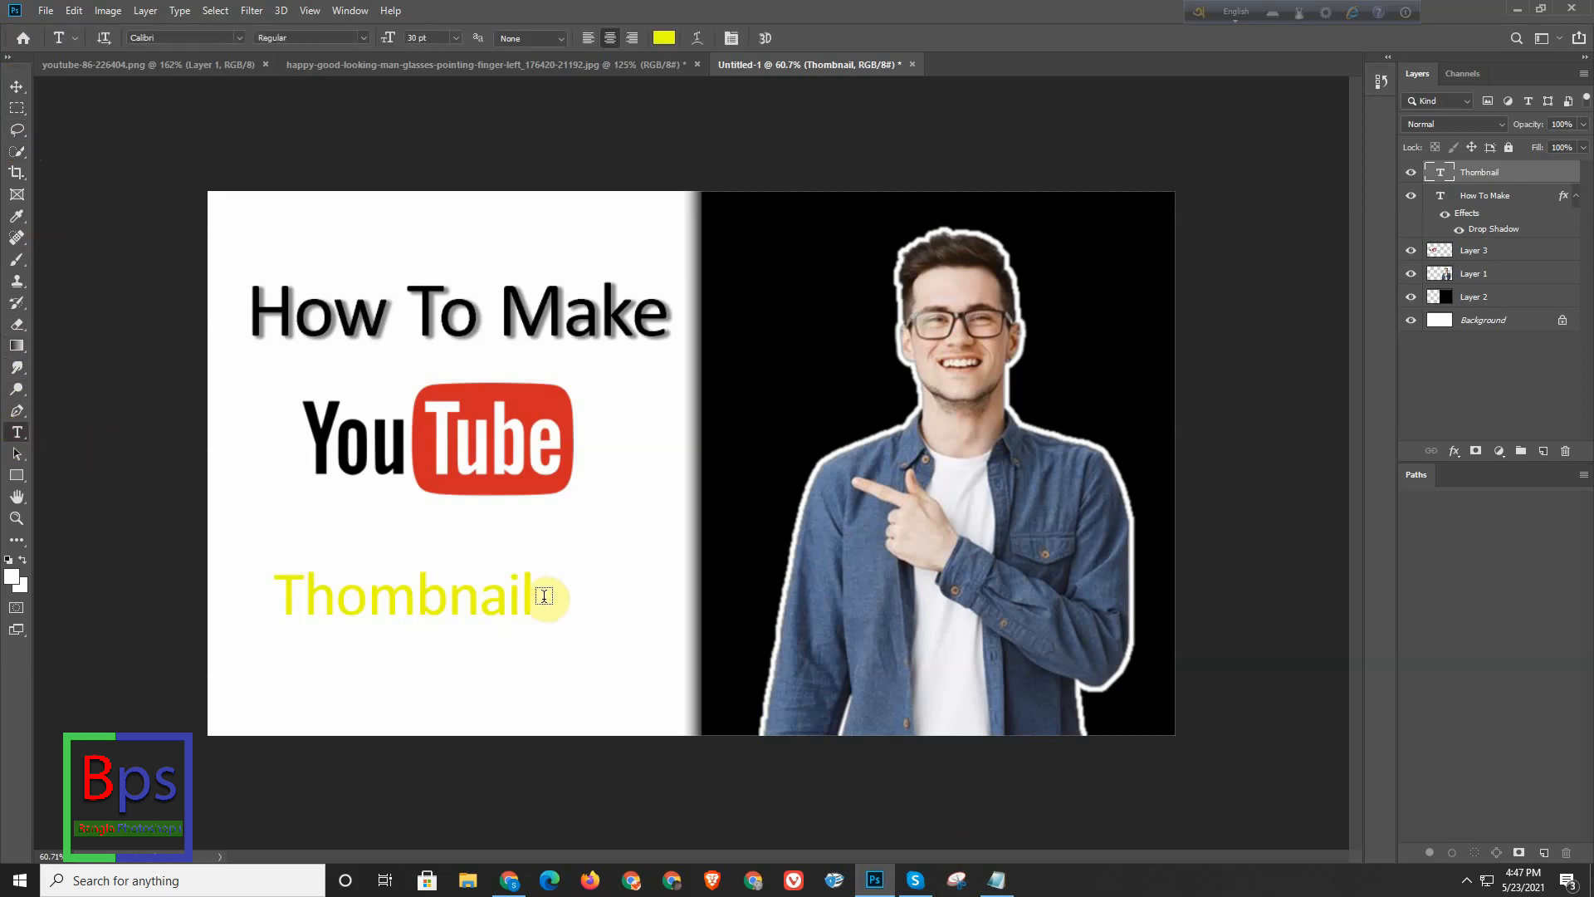
drag(532, 600, 274, 596)
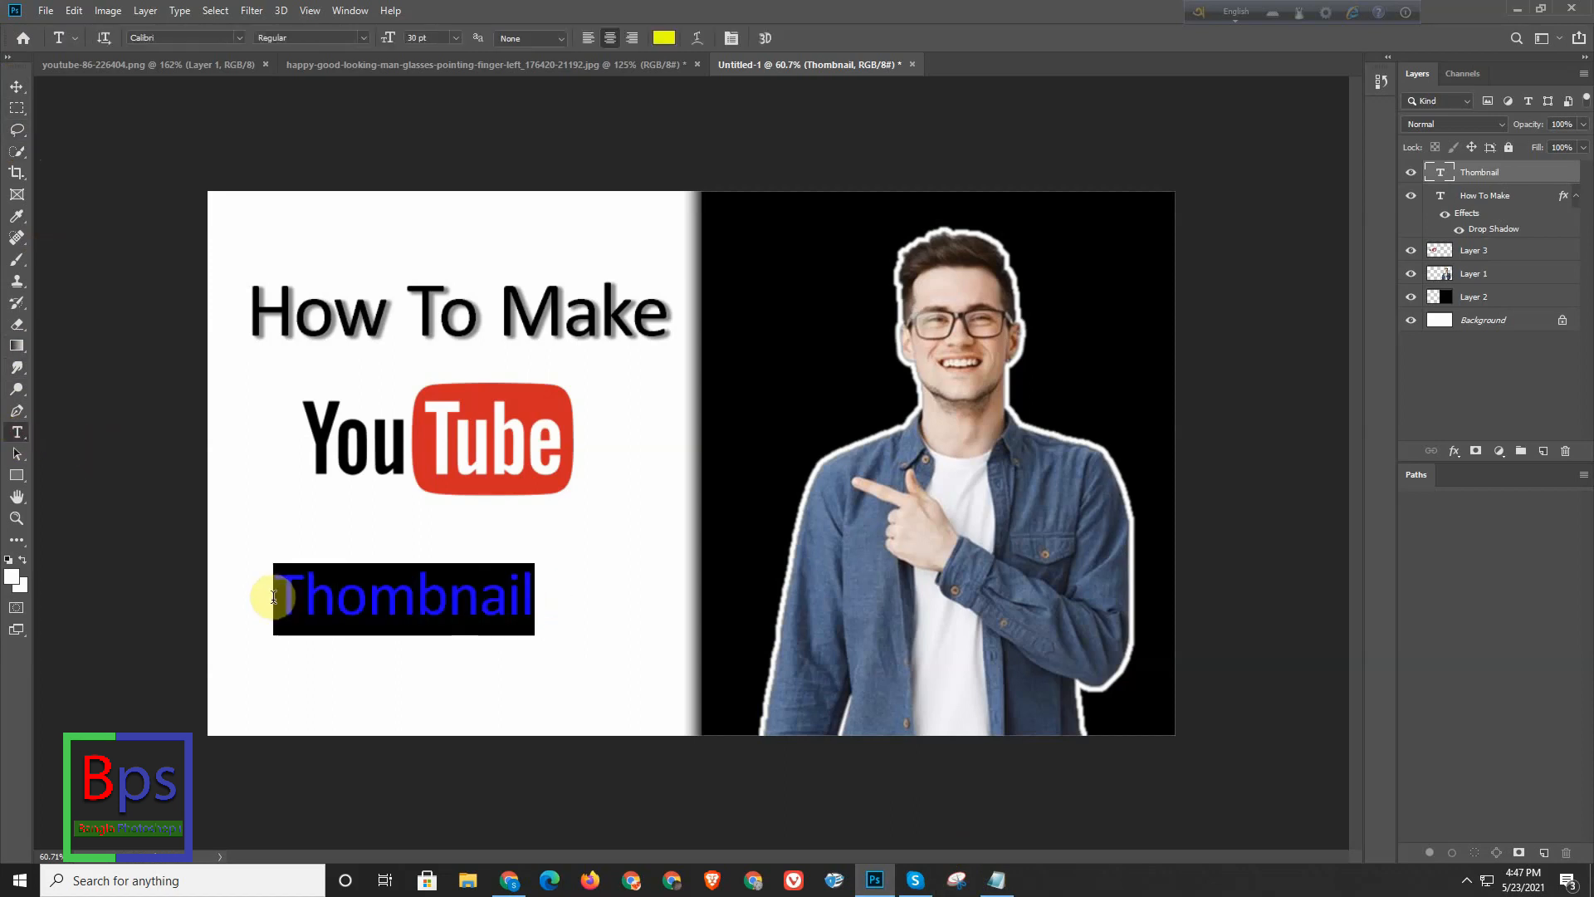
click(369, 608)
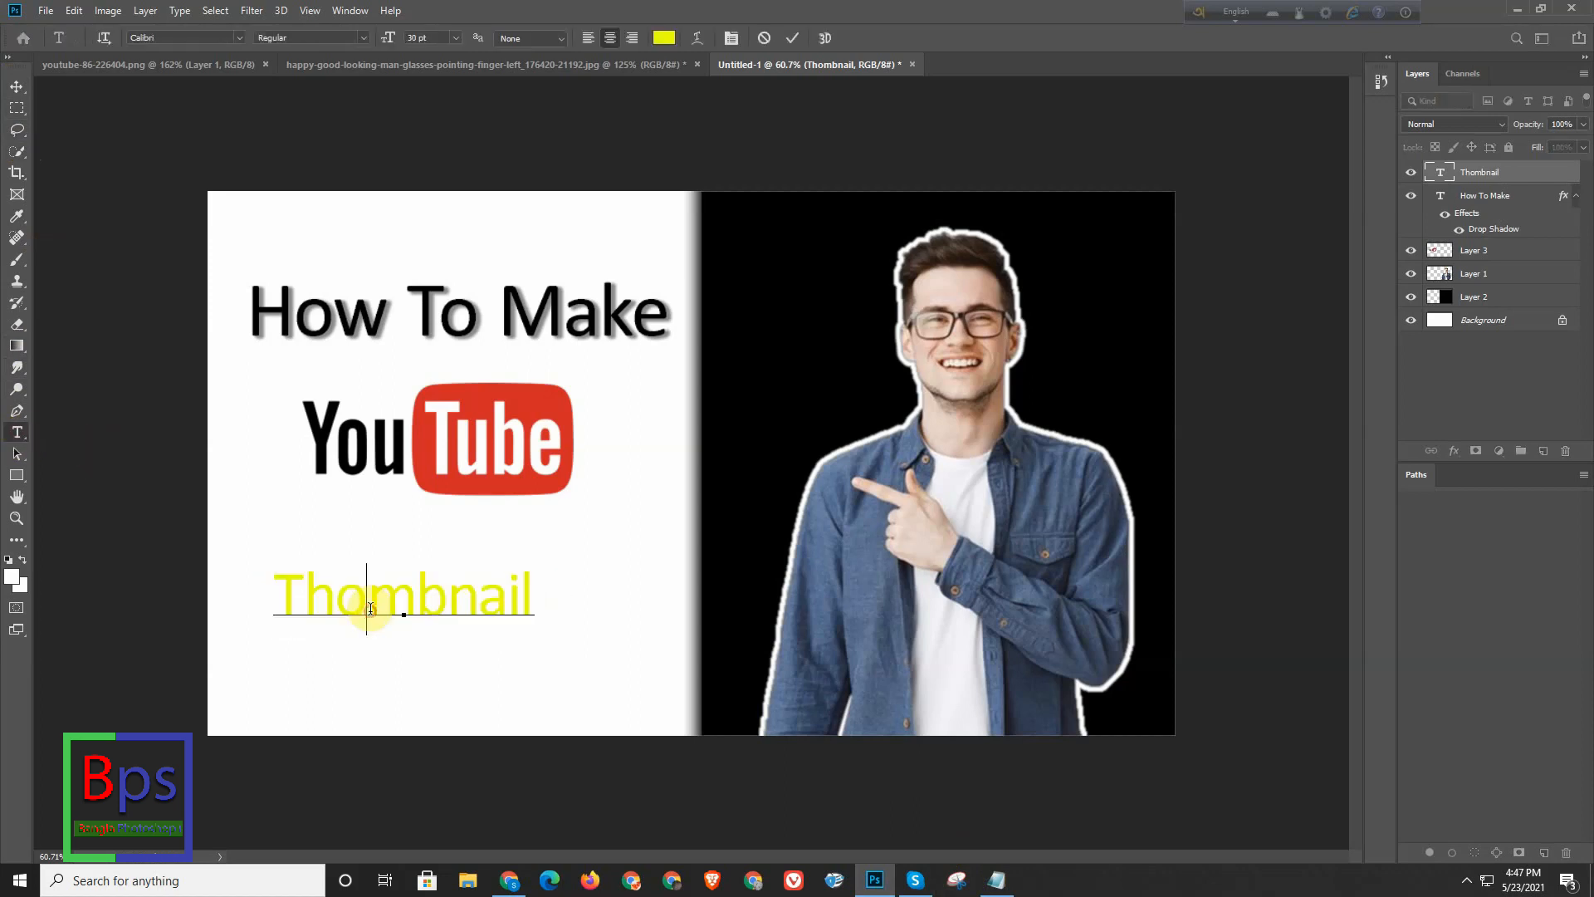
key(BackSpace)
text(u)
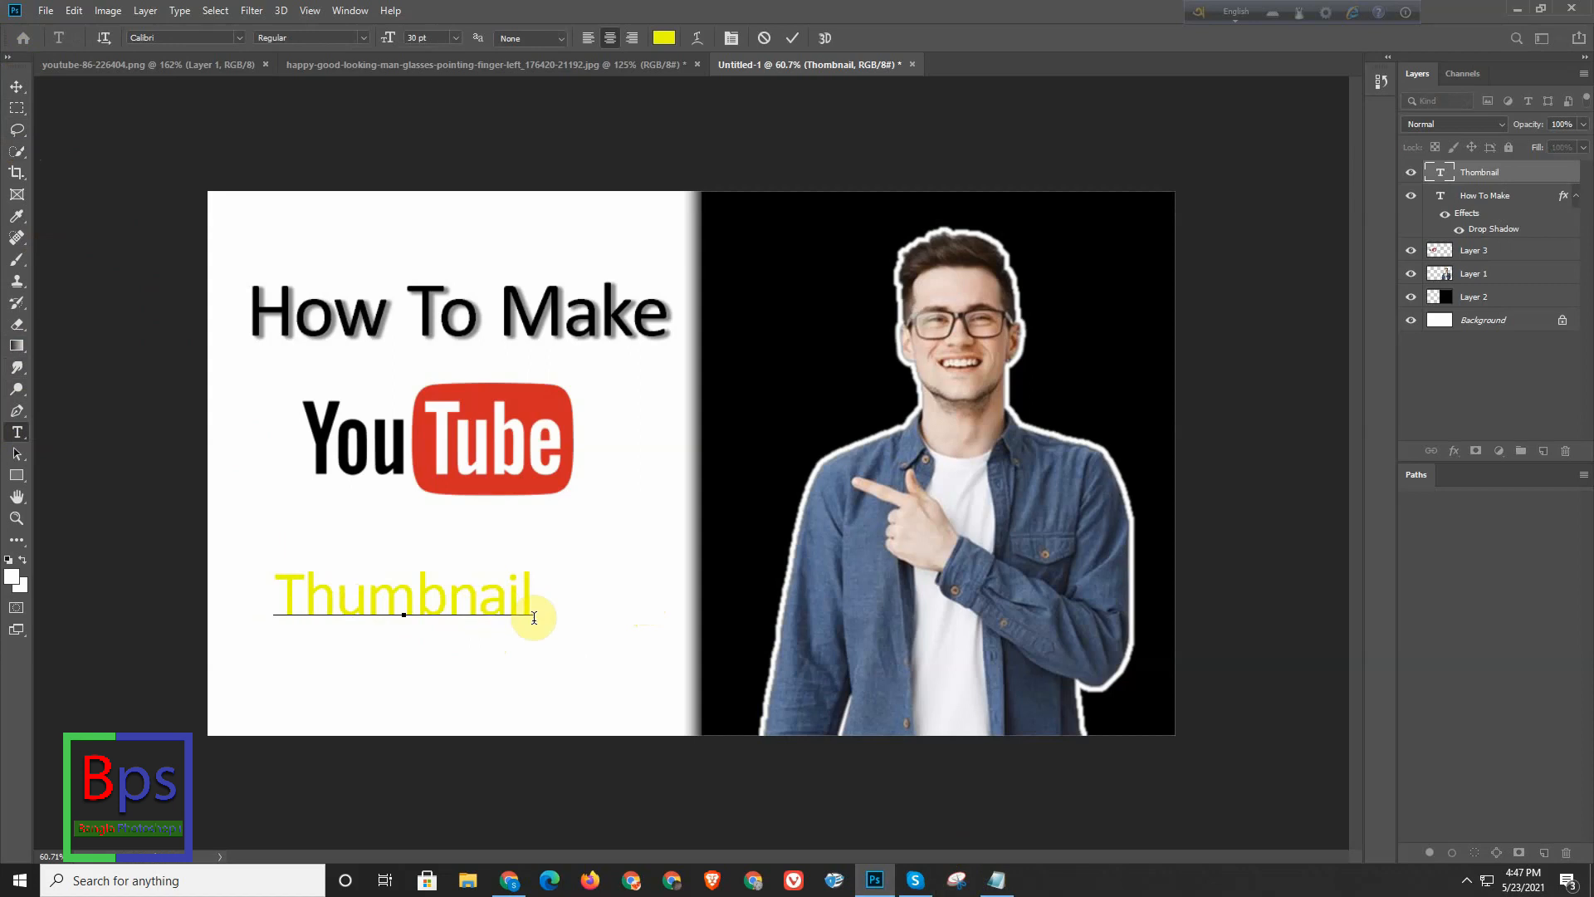
- Recolour the whole "Thumbnail" text to the warmer yellow ffe244
drag(527, 612, 218, 584)
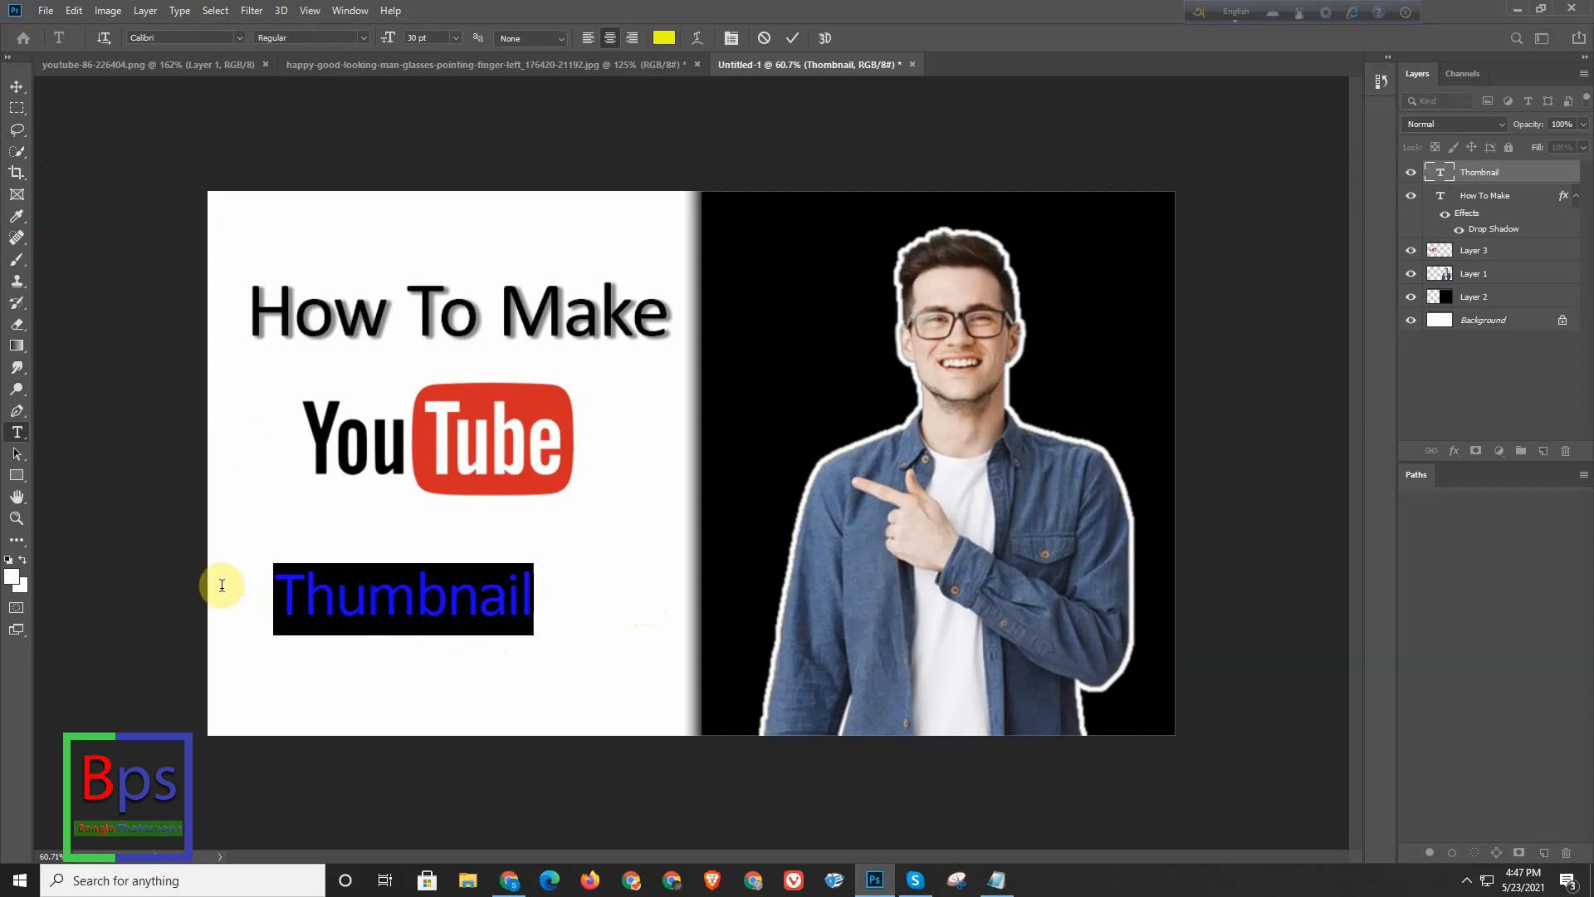
click(664, 35)
drag(809, 370, 810, 388)
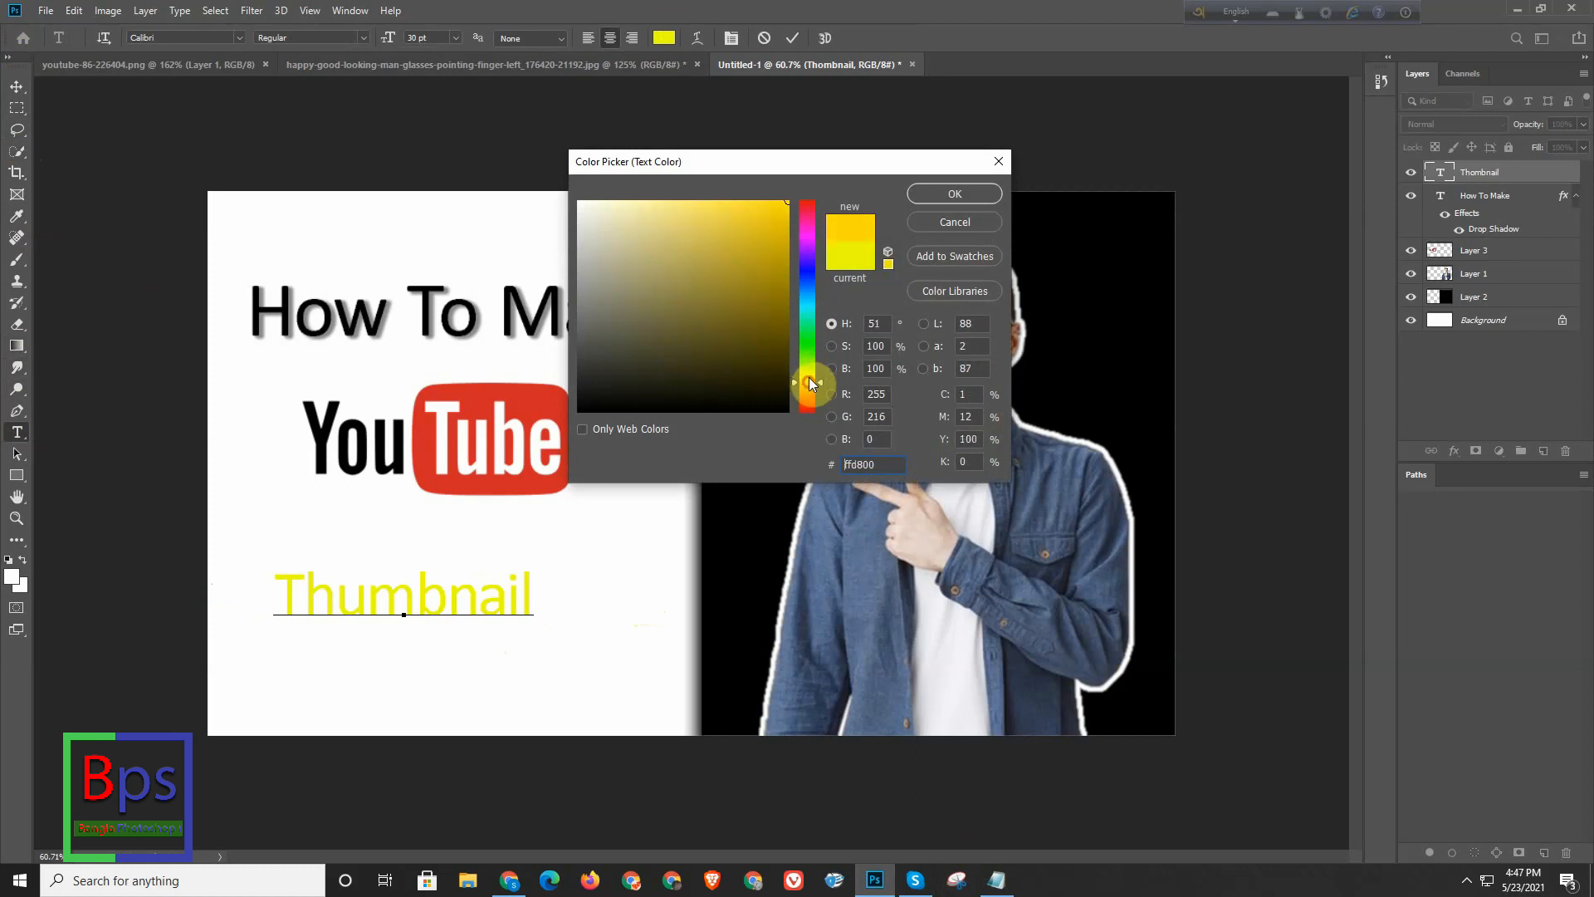
mouse_move(779, 208)
mouse_down()
mouse_move(754, 163)
mouse_move(733, 161)
mouse_up()
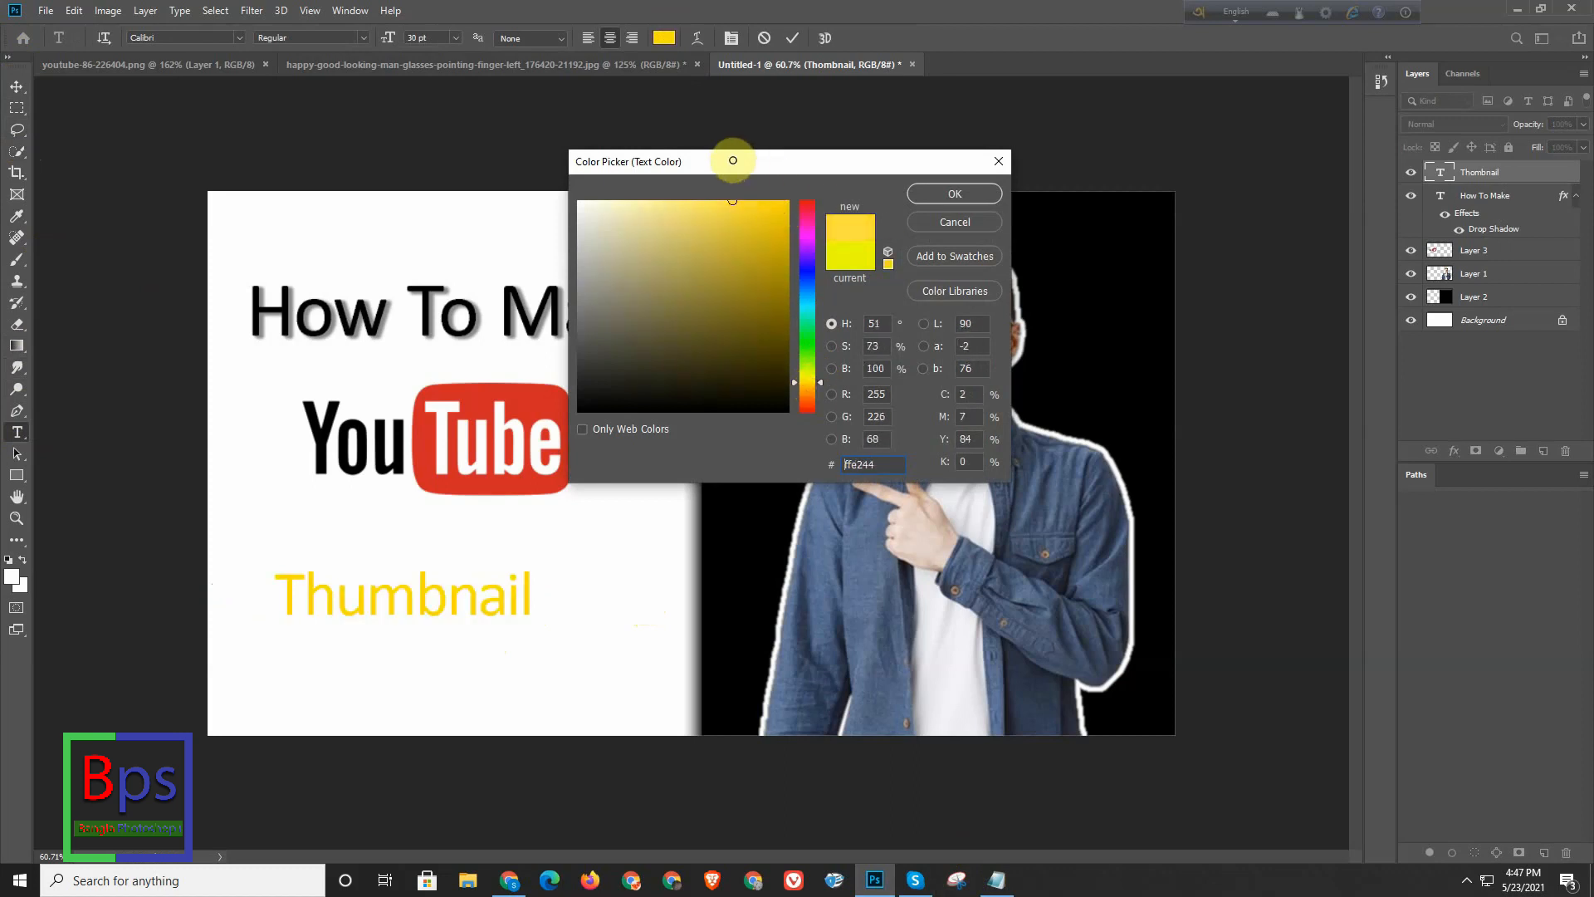
click(955, 194)
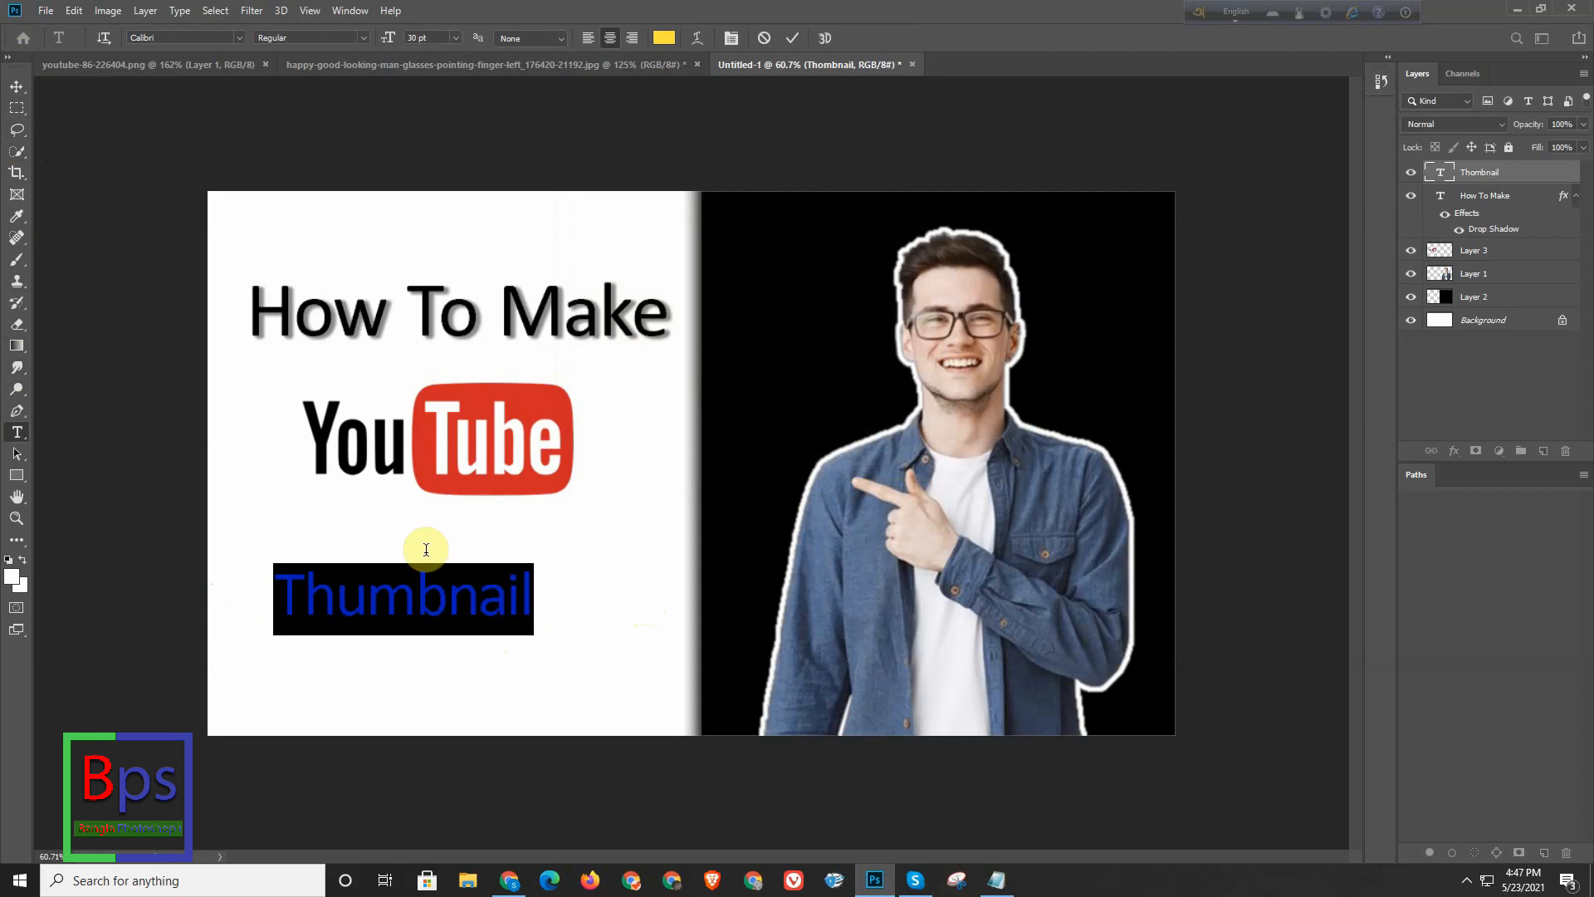
- Move the "Thumbnail" text slightly up and to the left on the white half
key(ctrl)
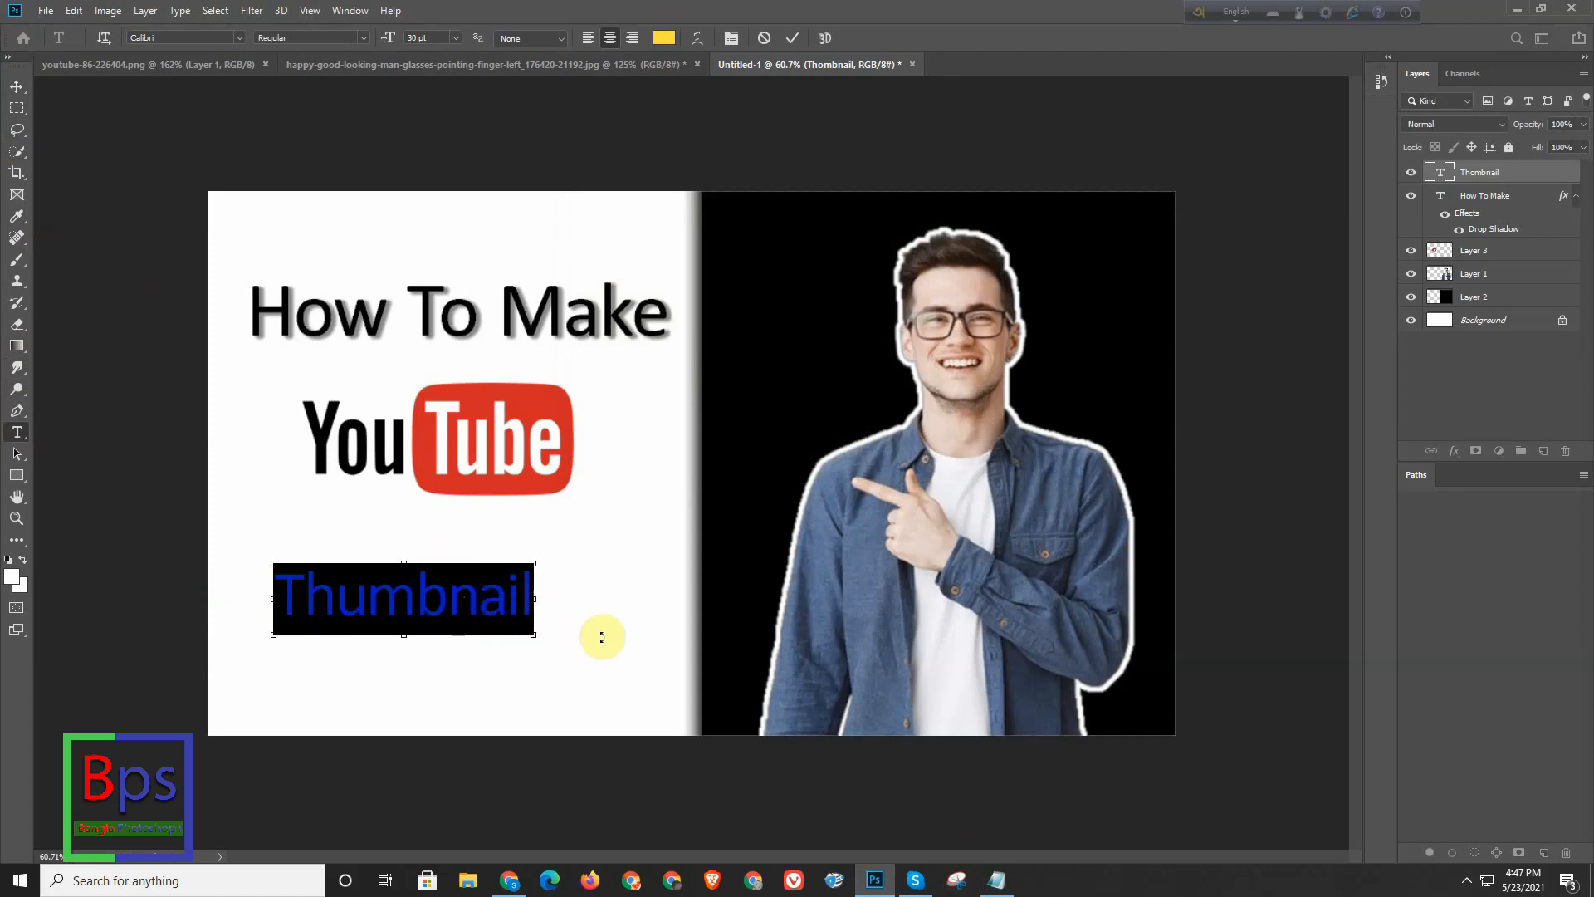
key(ctrl+t)
click(517, 616)
click(545, 610)
drag(531, 613, 500, 589)
key(ctrl)
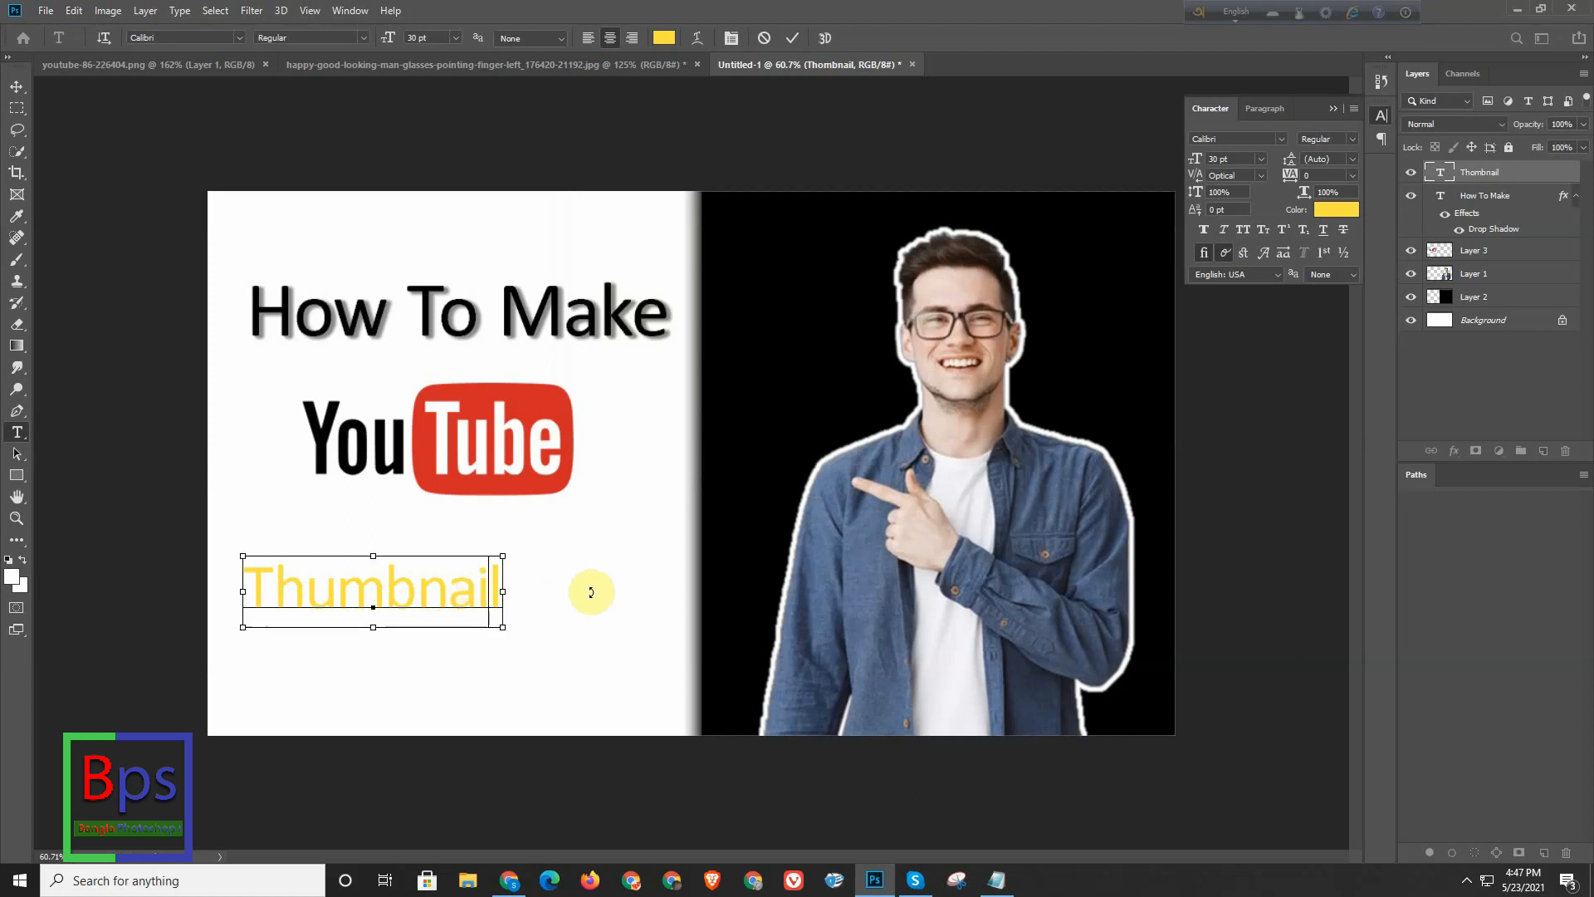
- Show the character settings for the "Thumbnail" text and finish editing the text
key(ctrl+t)
click(548, 607)
click(526, 608)
click(277, 586)
click(230, 564)
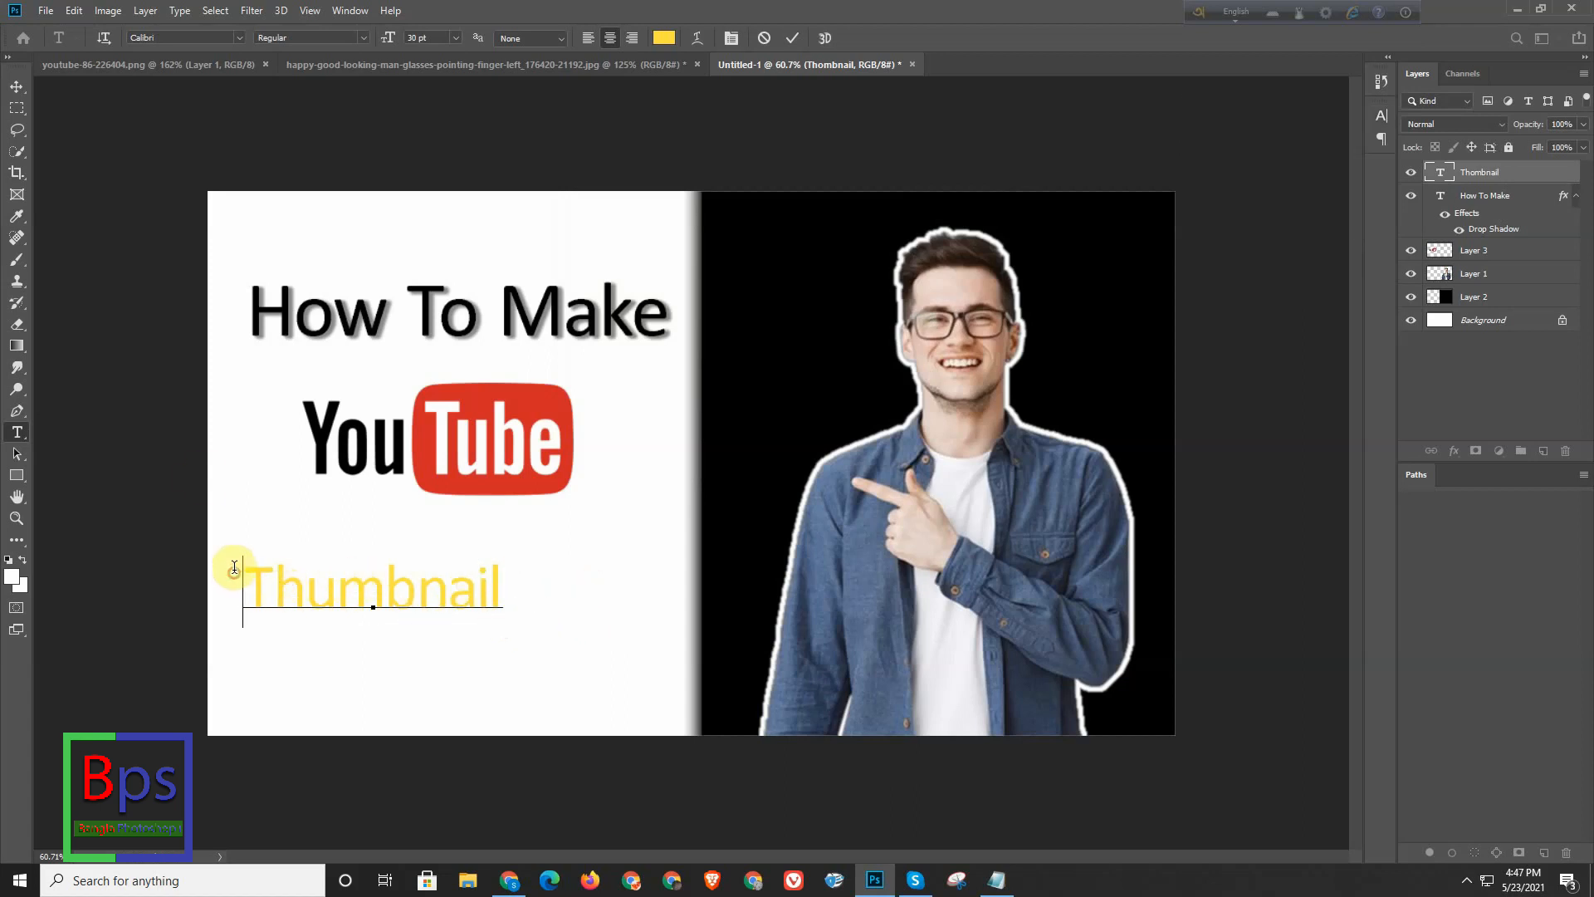
key(ctrl+t)
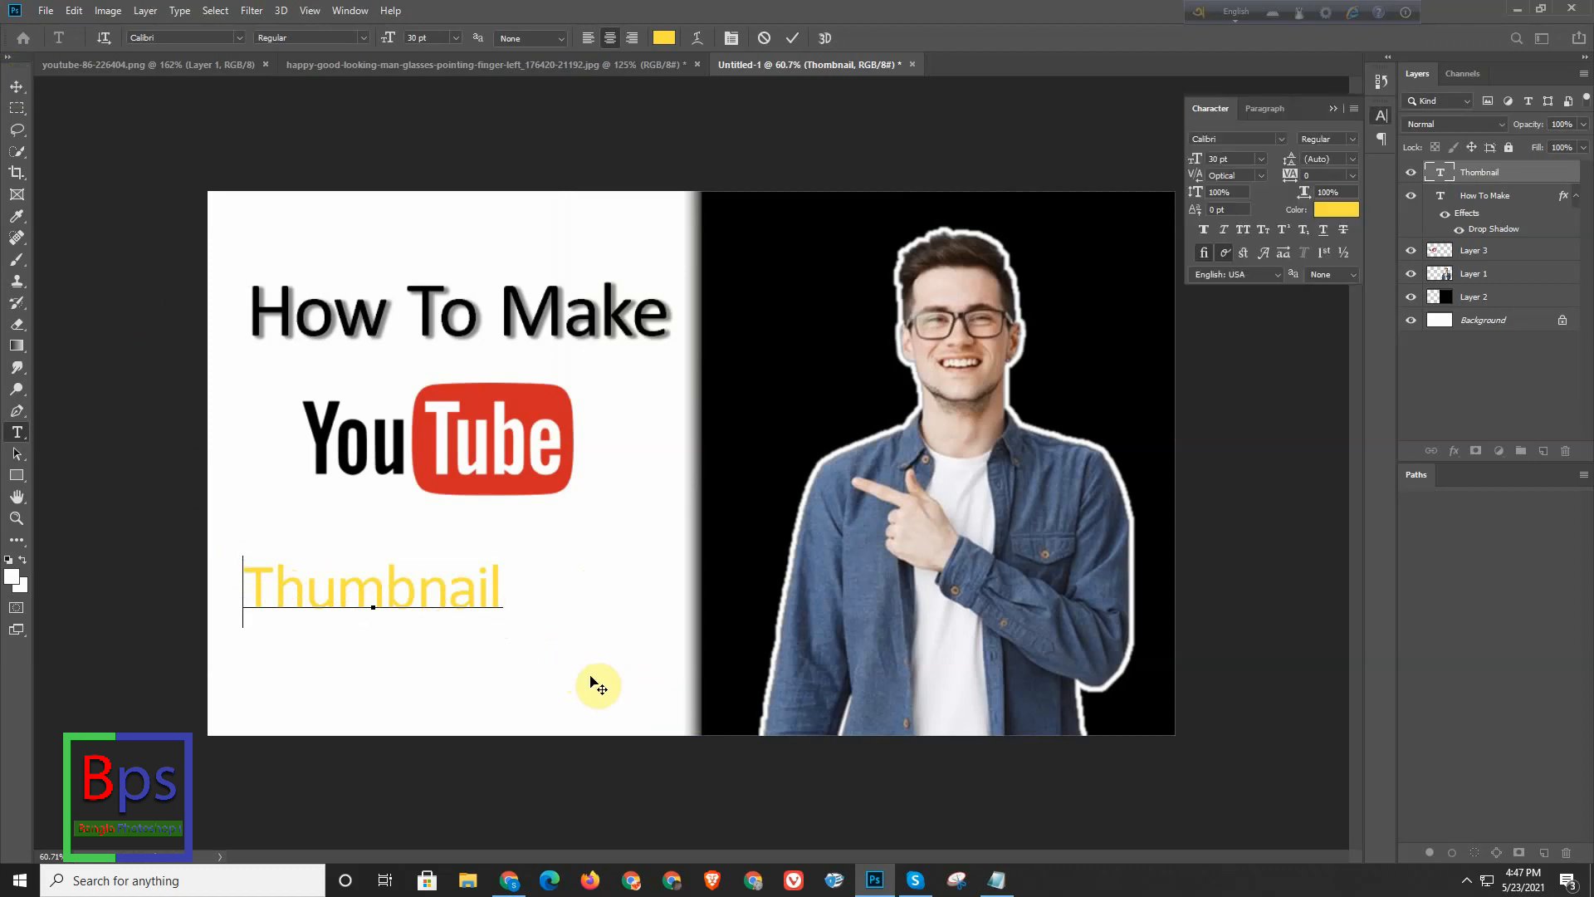
click(1487, 676)
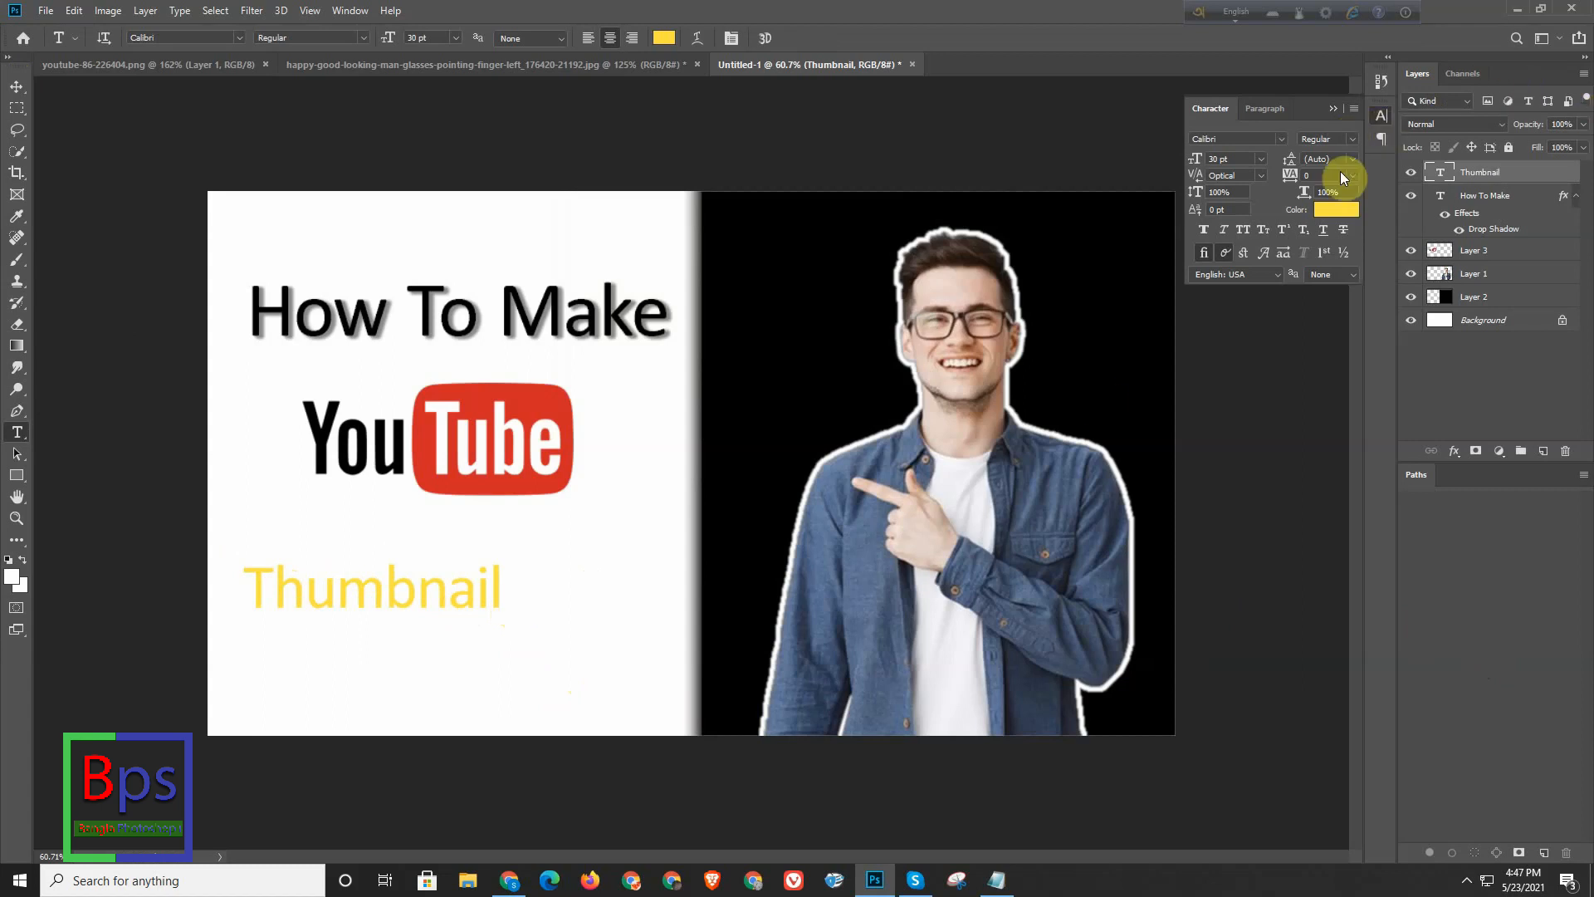
- Try font sizes of 36 pt and 60 pt on the "Thumbnail" text
click(1259, 158)
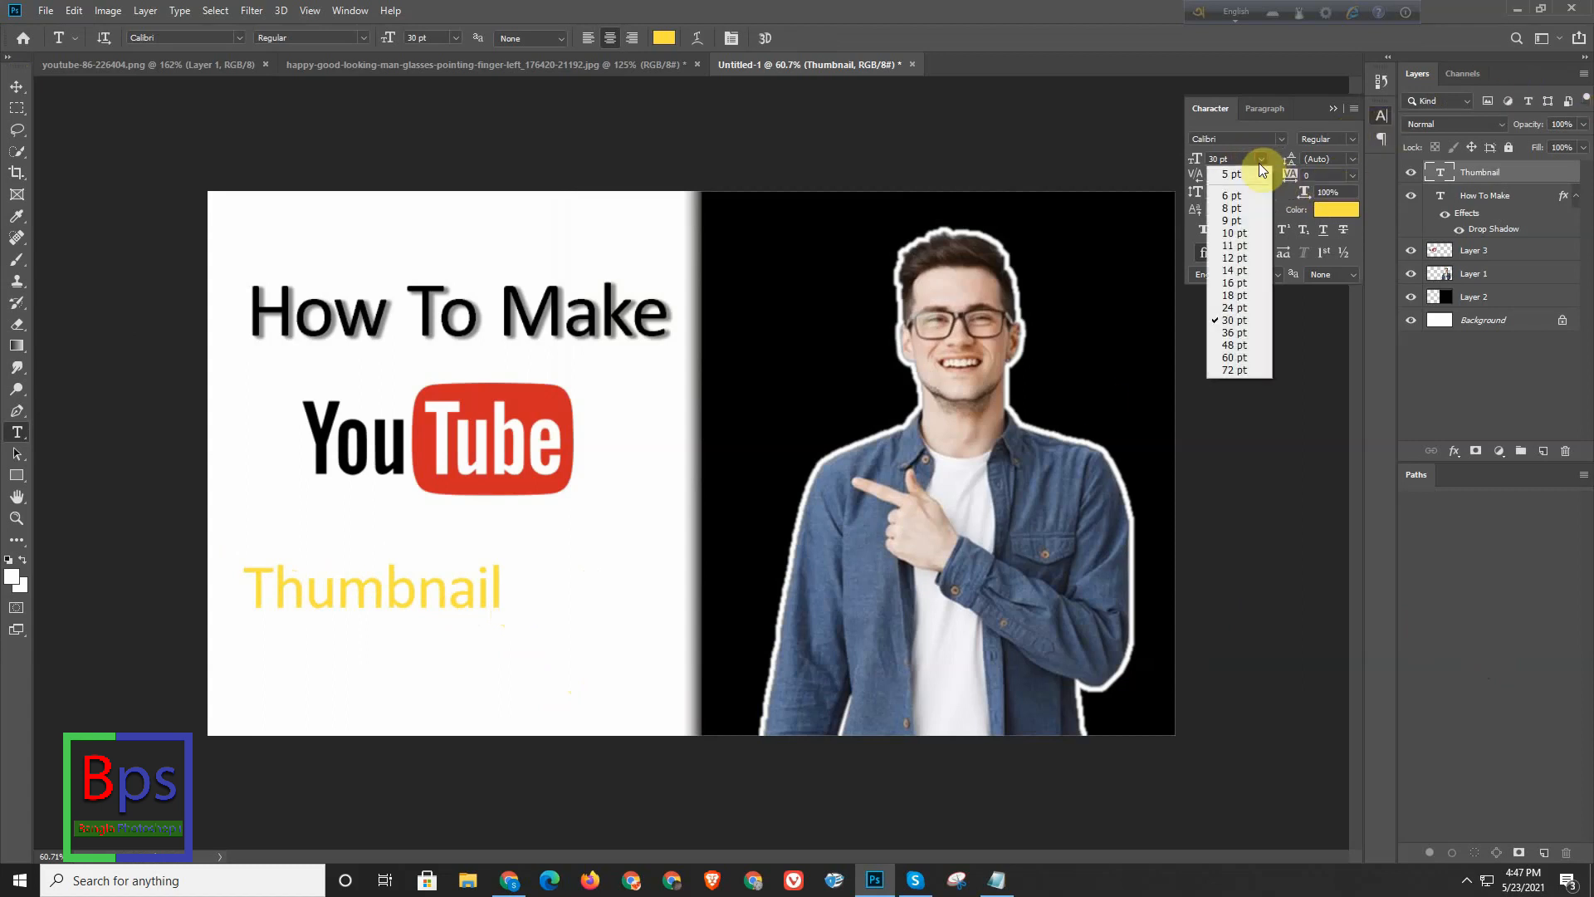
click(1227, 333)
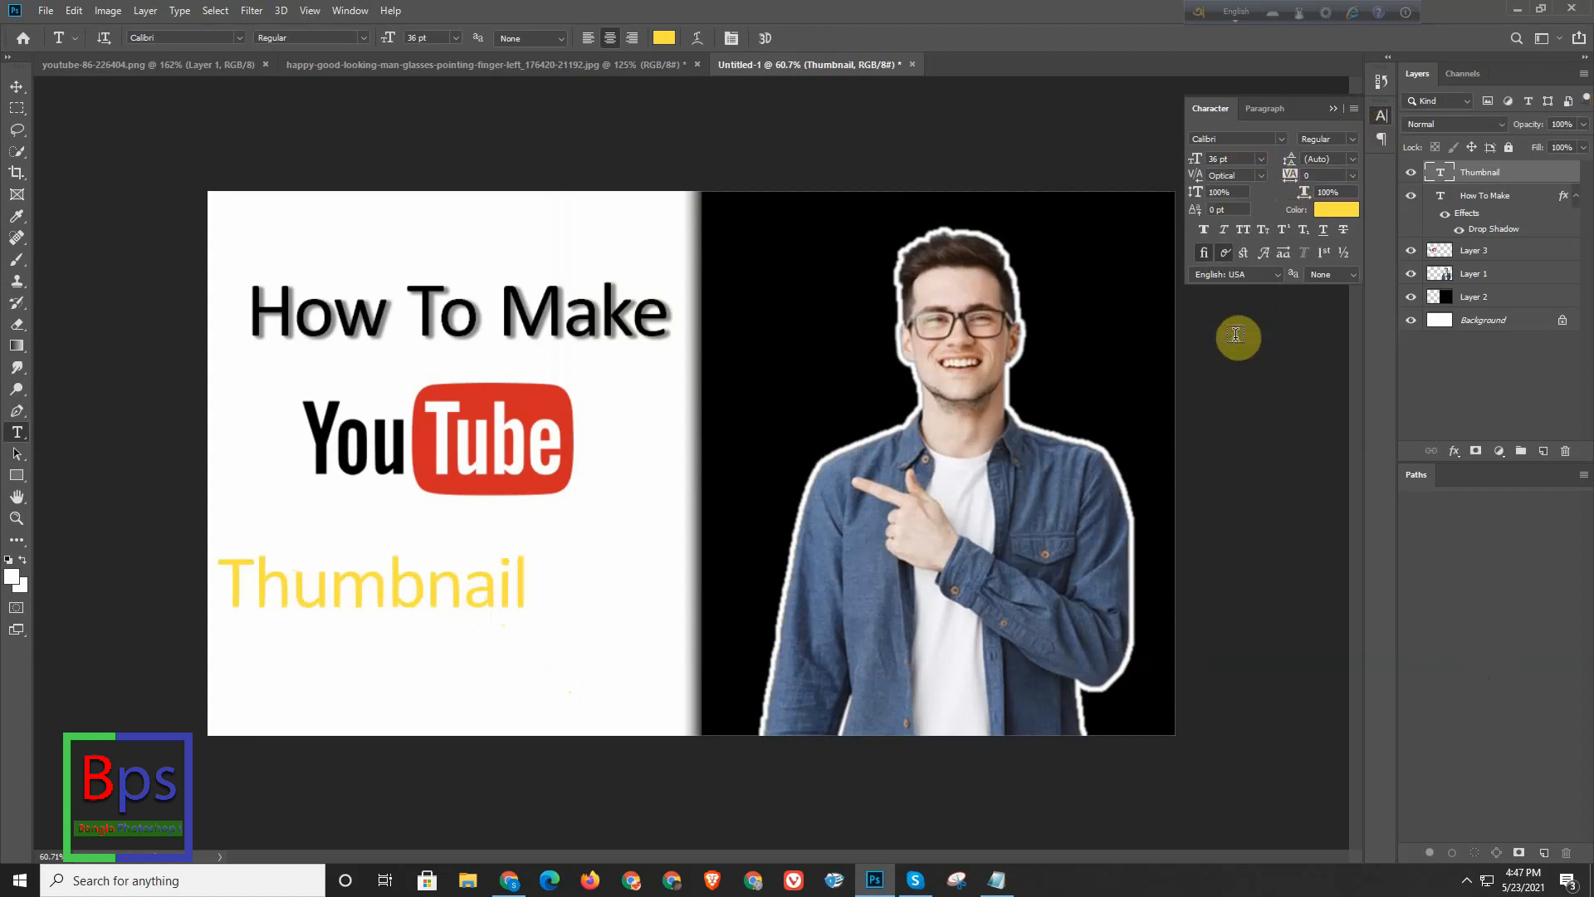
click(1260, 159)
click(1234, 357)
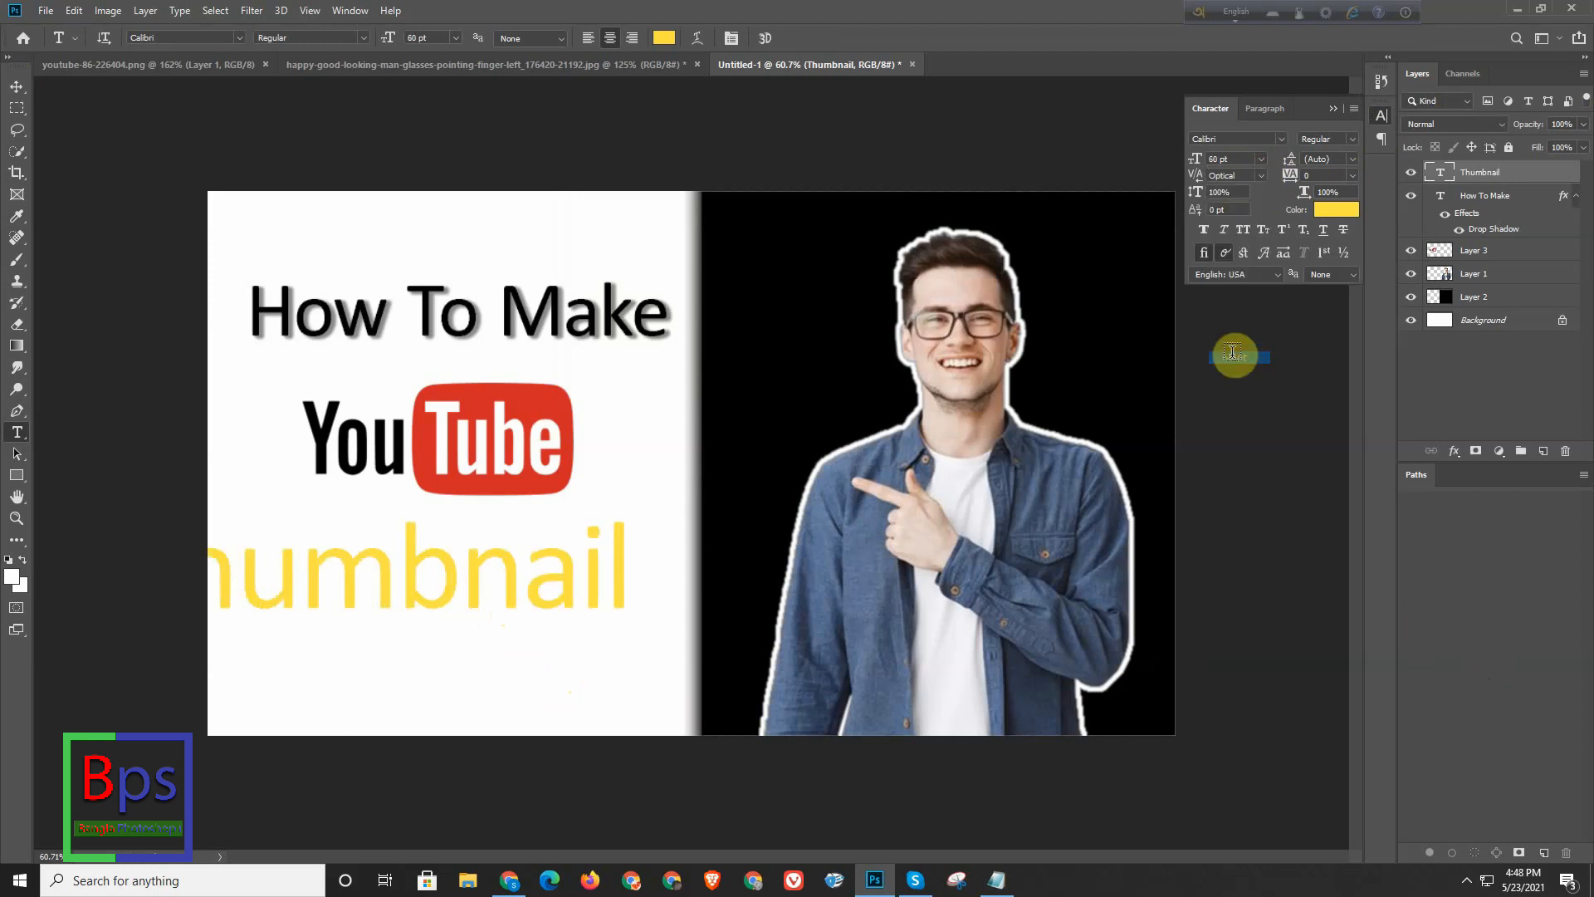
- Move the "Thumbnail" text right and slightly down under the YouTube logo, and set its font size to 50 pt
click(16, 87)
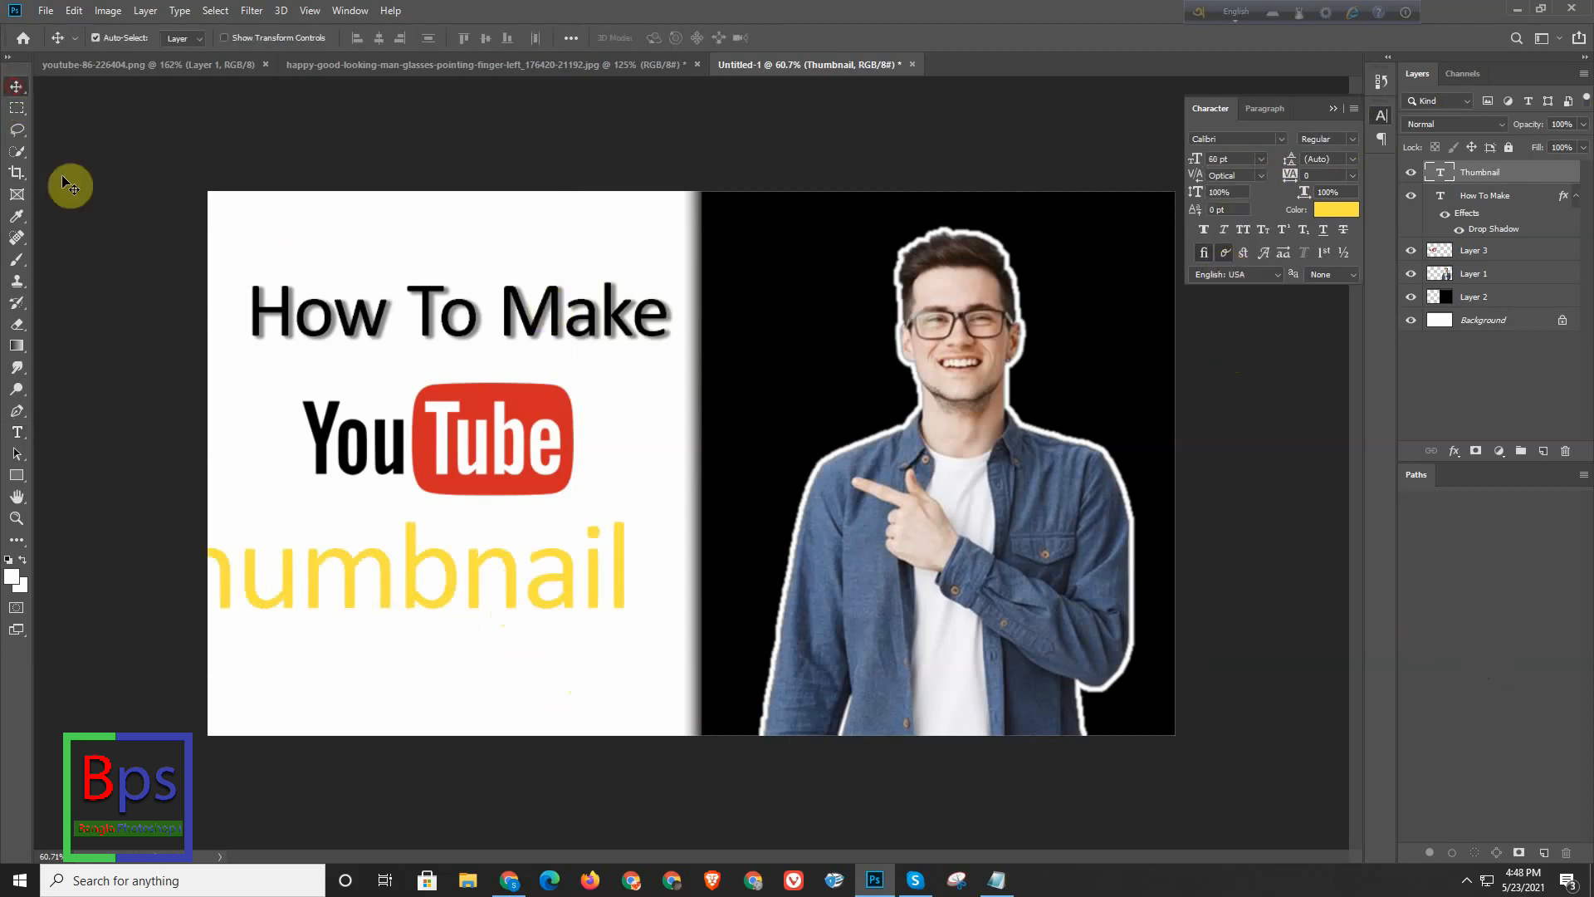
drag(363, 578, 441, 606)
click(1227, 159)
text(5)
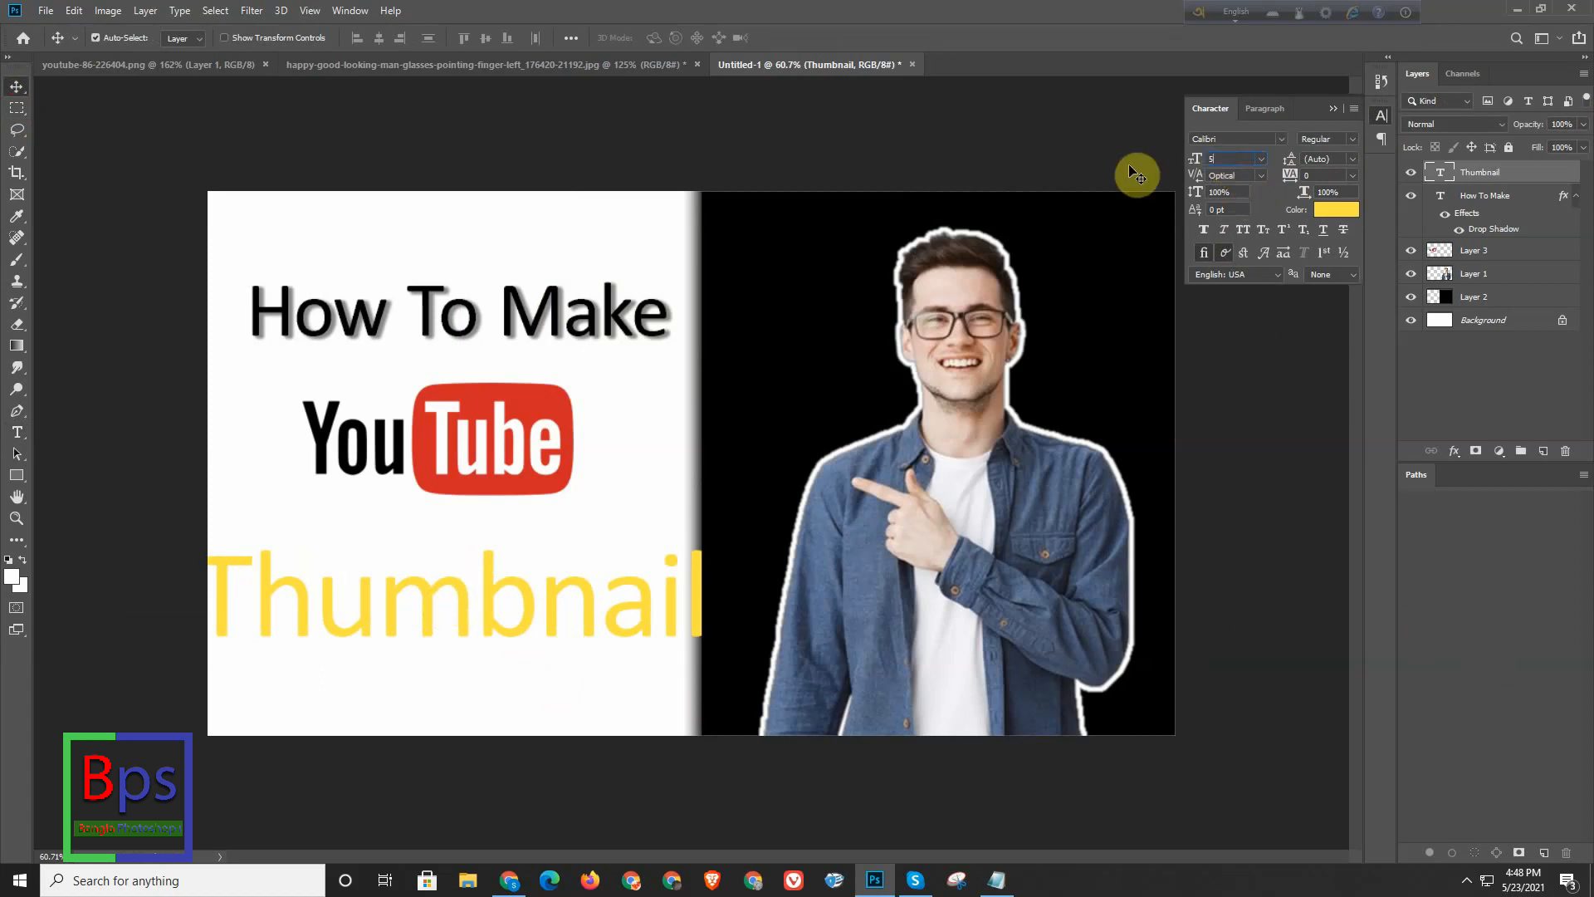
text(0)
key(Return)
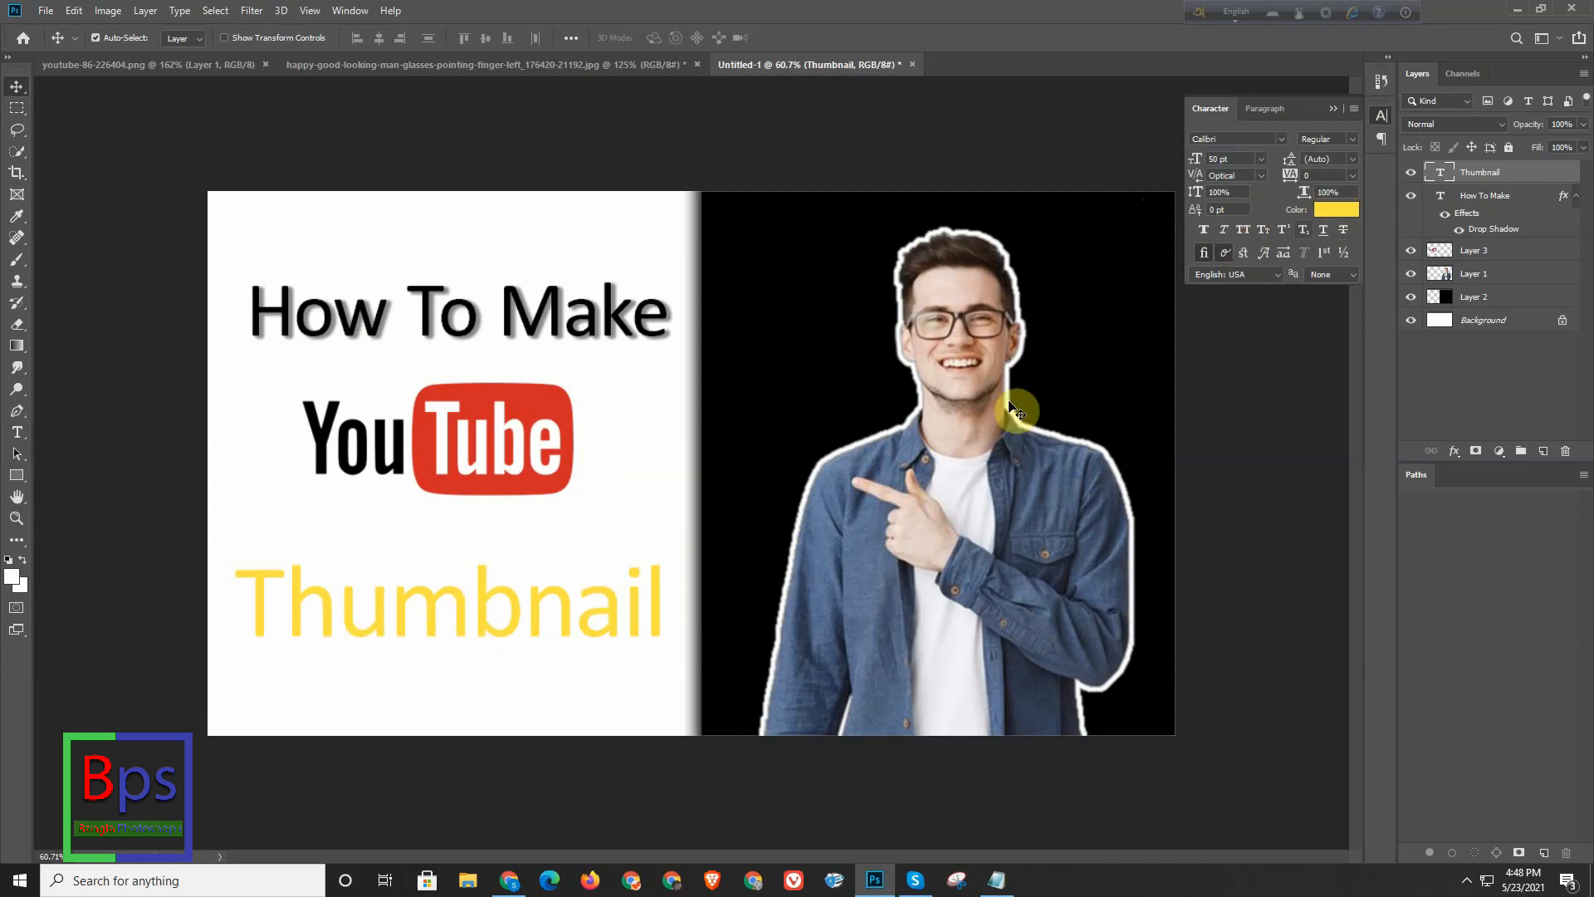
- Load the "Thumbnail" text's outline as a selection and add an empty layer directly beneath its text layer
click(1506, 180)
ctrl+click(1440, 172)
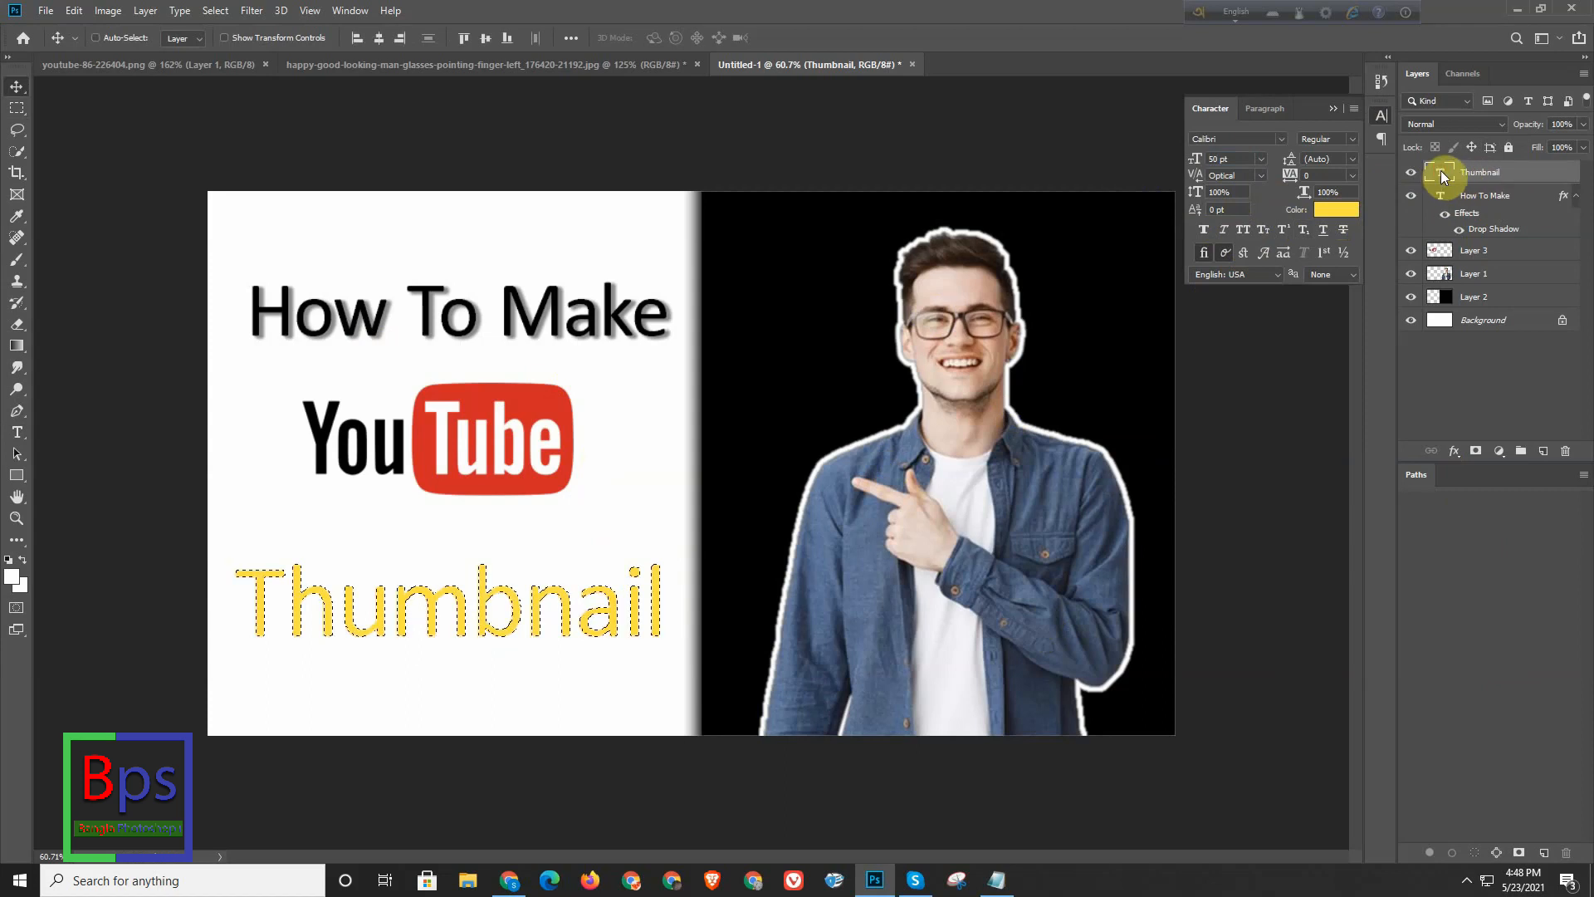
click(72, 11)
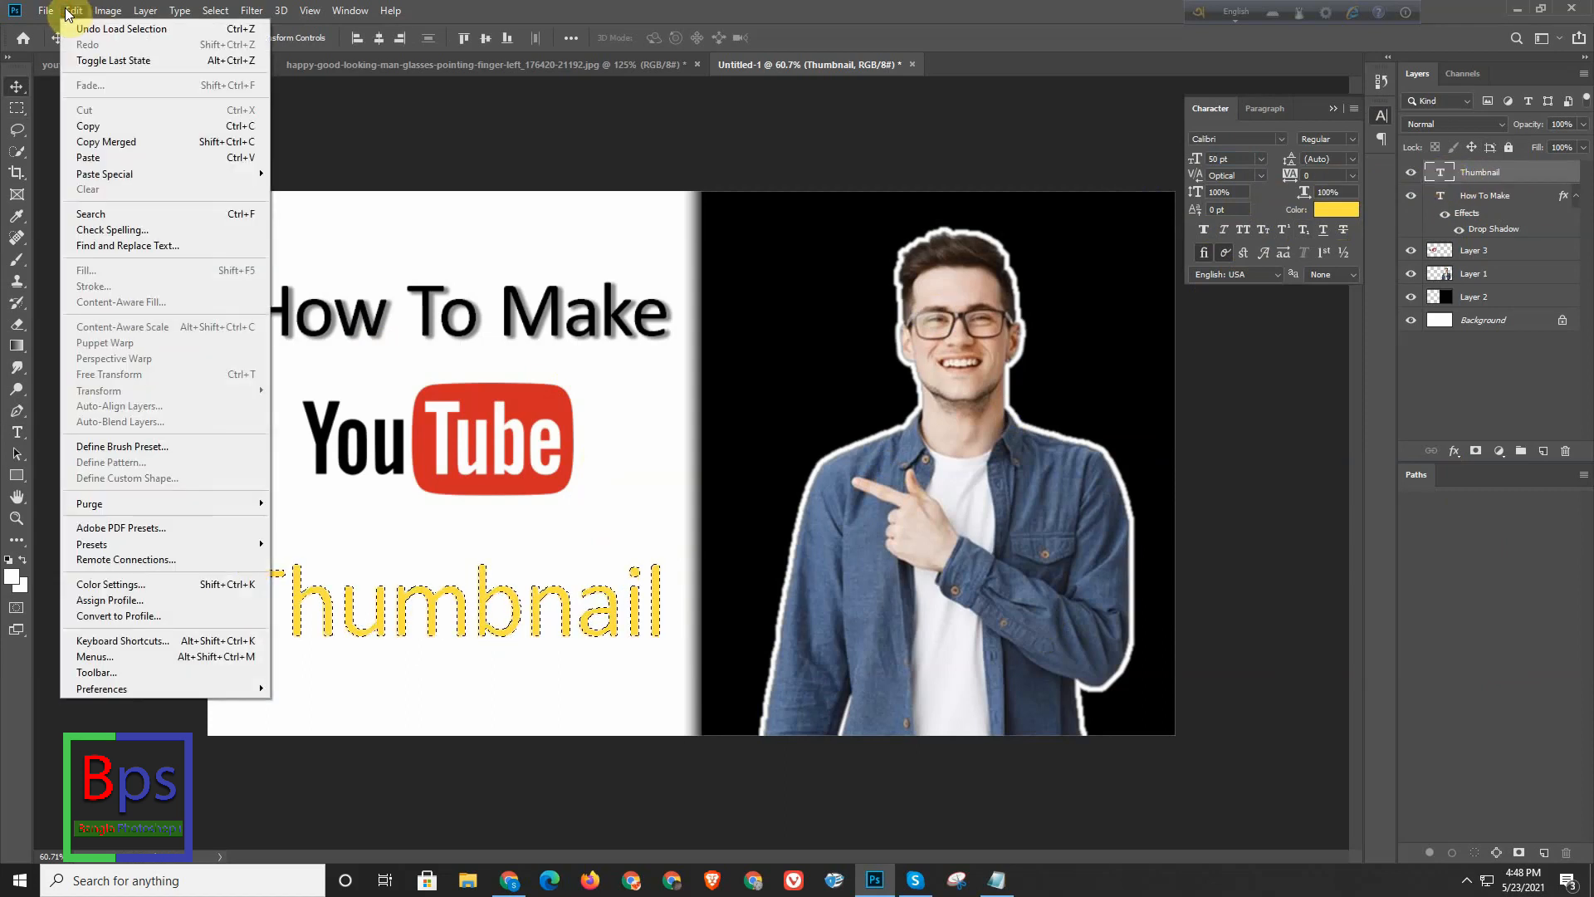
click(66, 11)
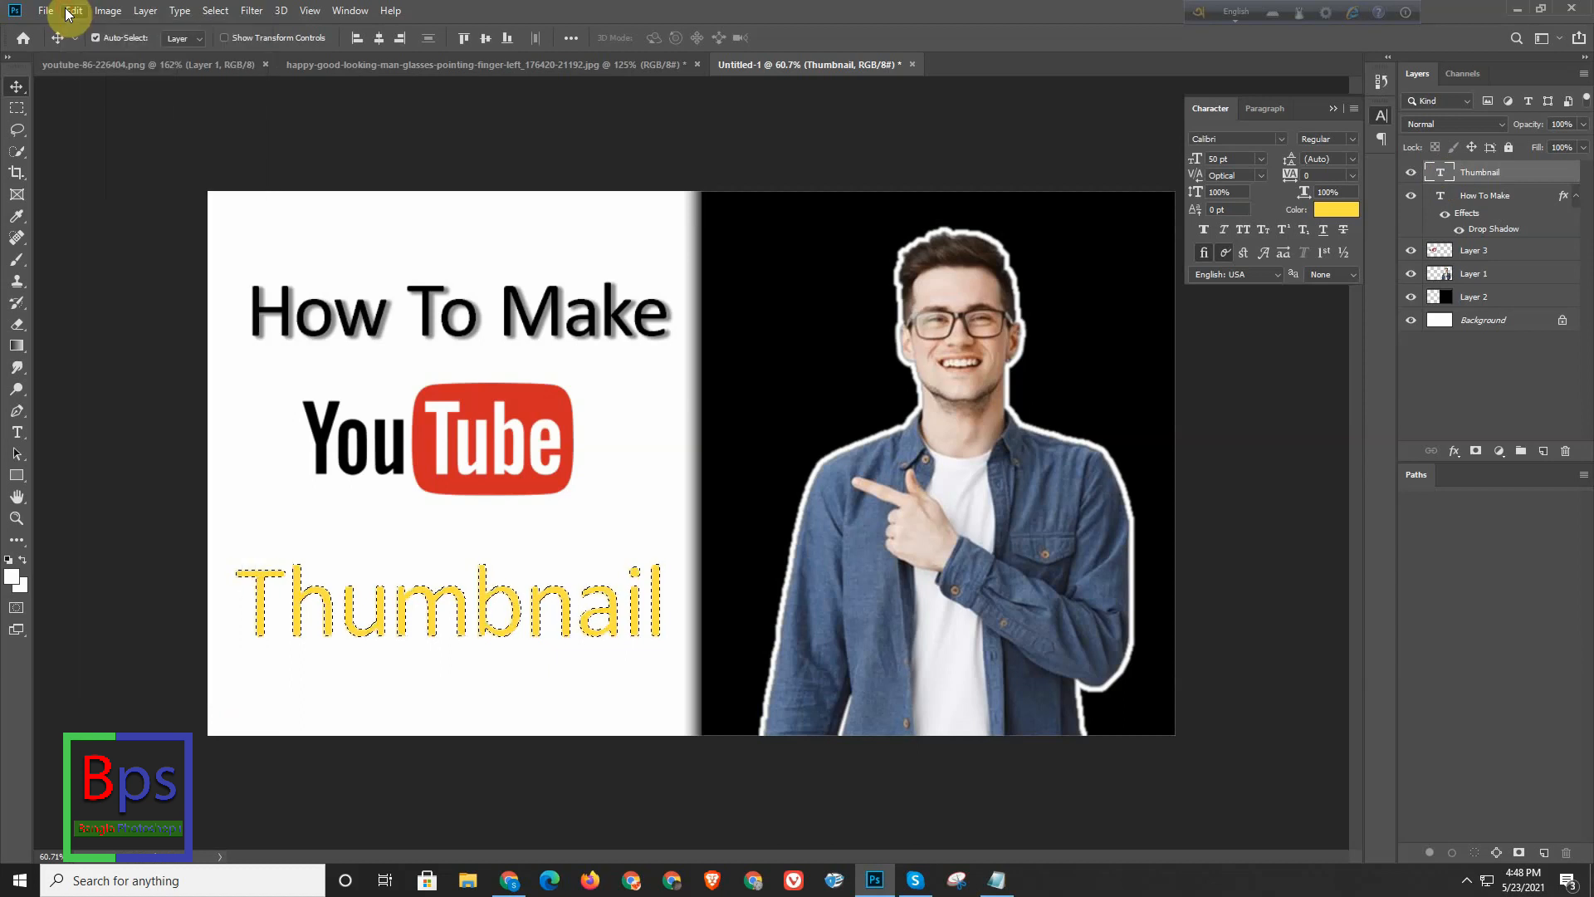
click(66, 11)
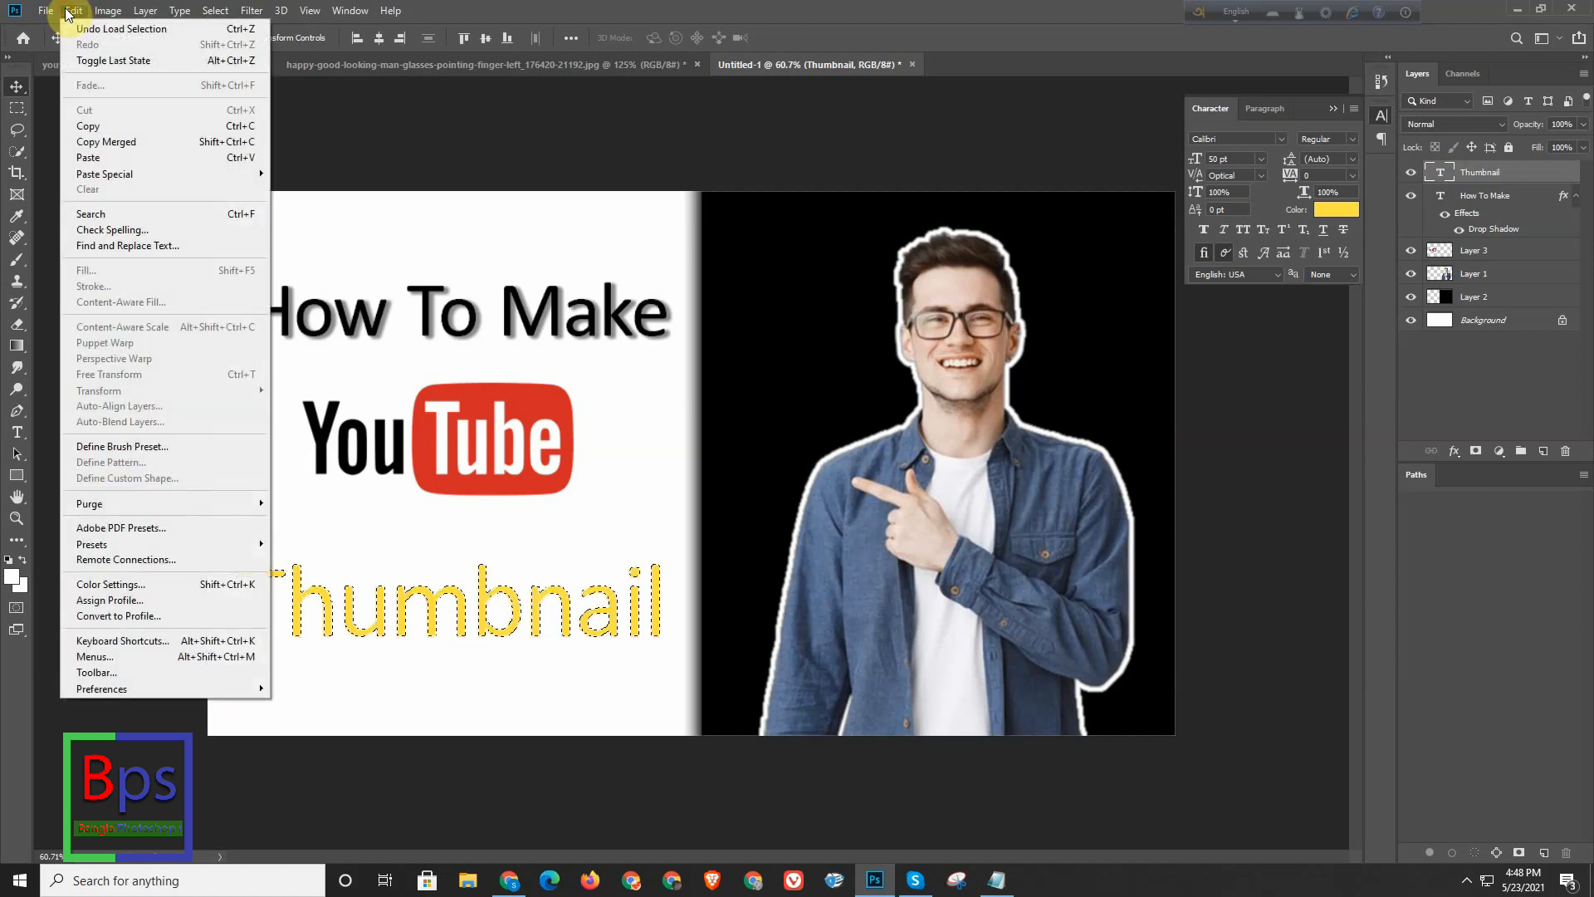
click(1492, 201)
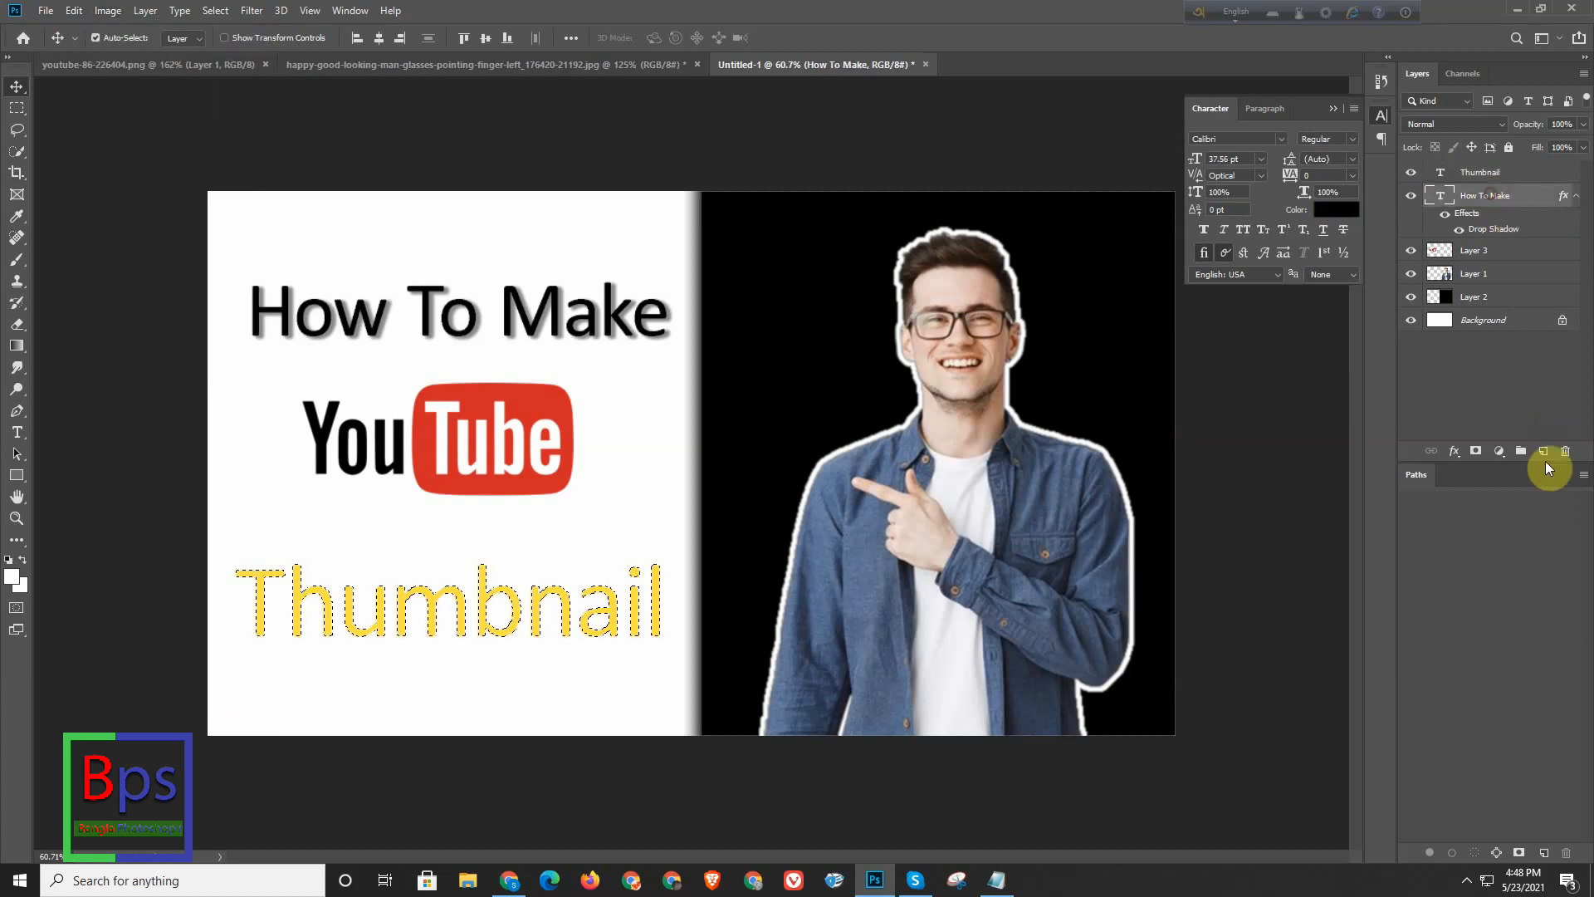
click(1543, 450)
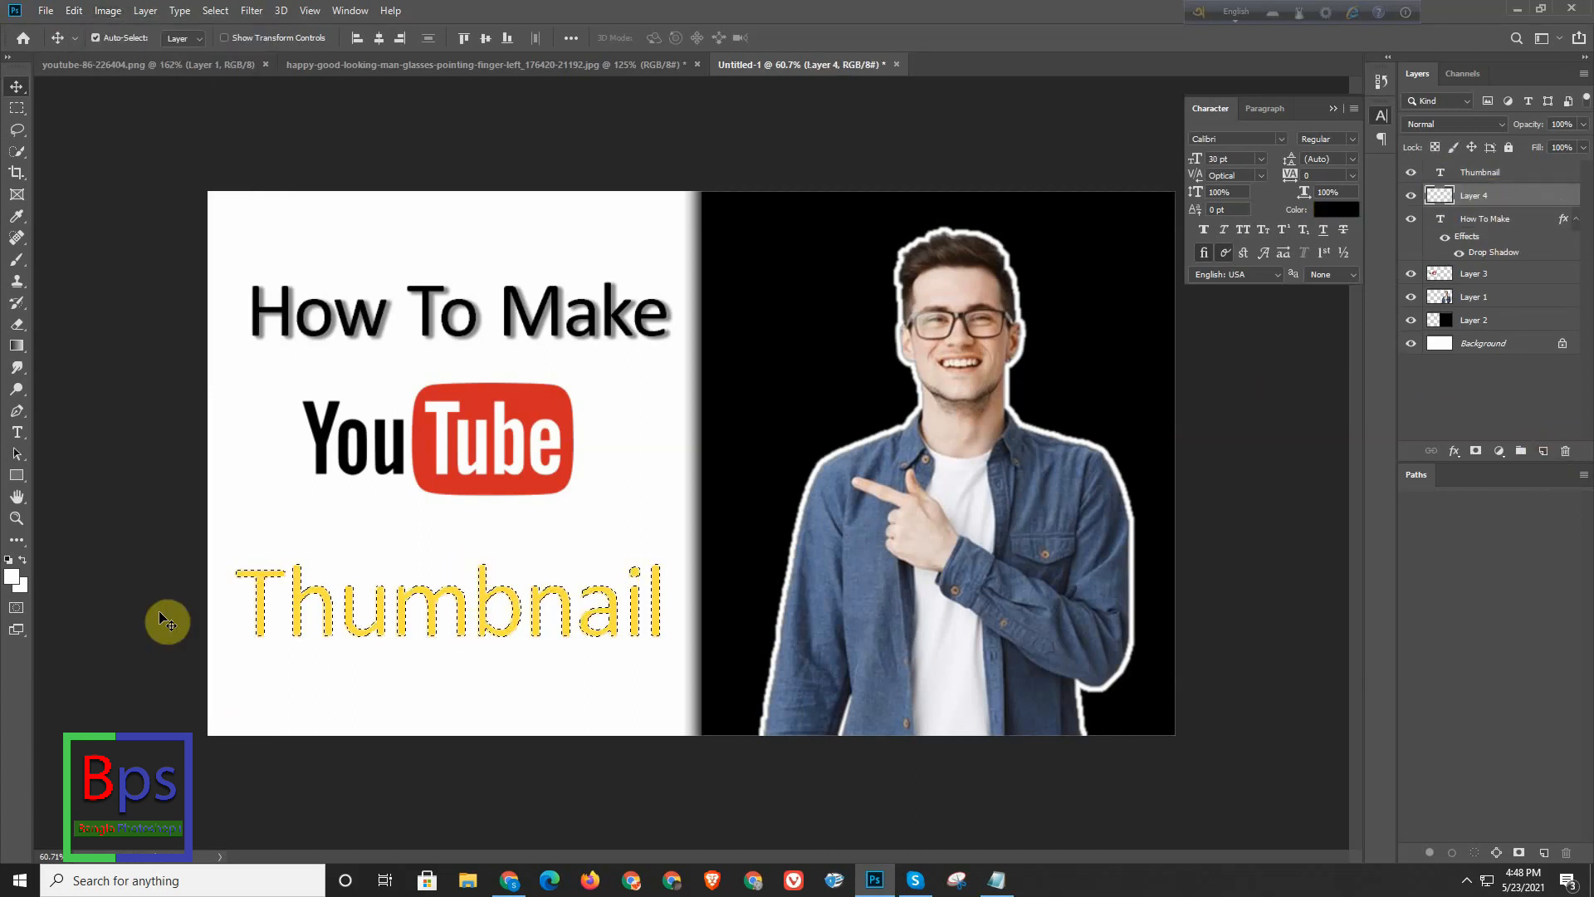
- Set the foreground colour to red ff0000, fill the text-shaped selection on the new layer with it, and deselect
click(11, 577)
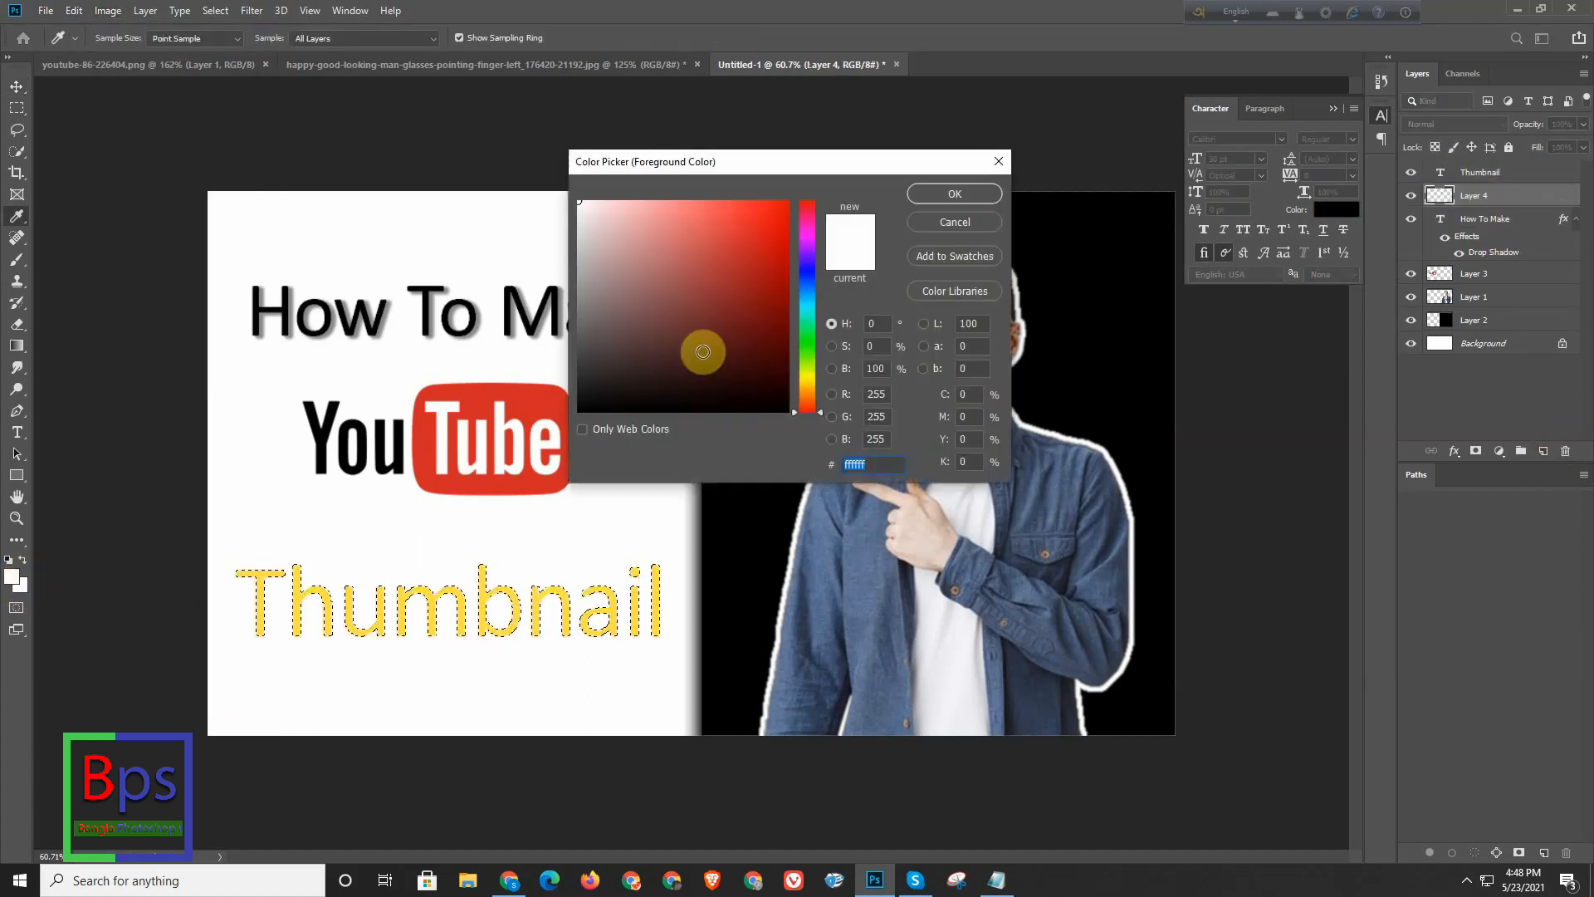
drag(746, 257, 859, 158)
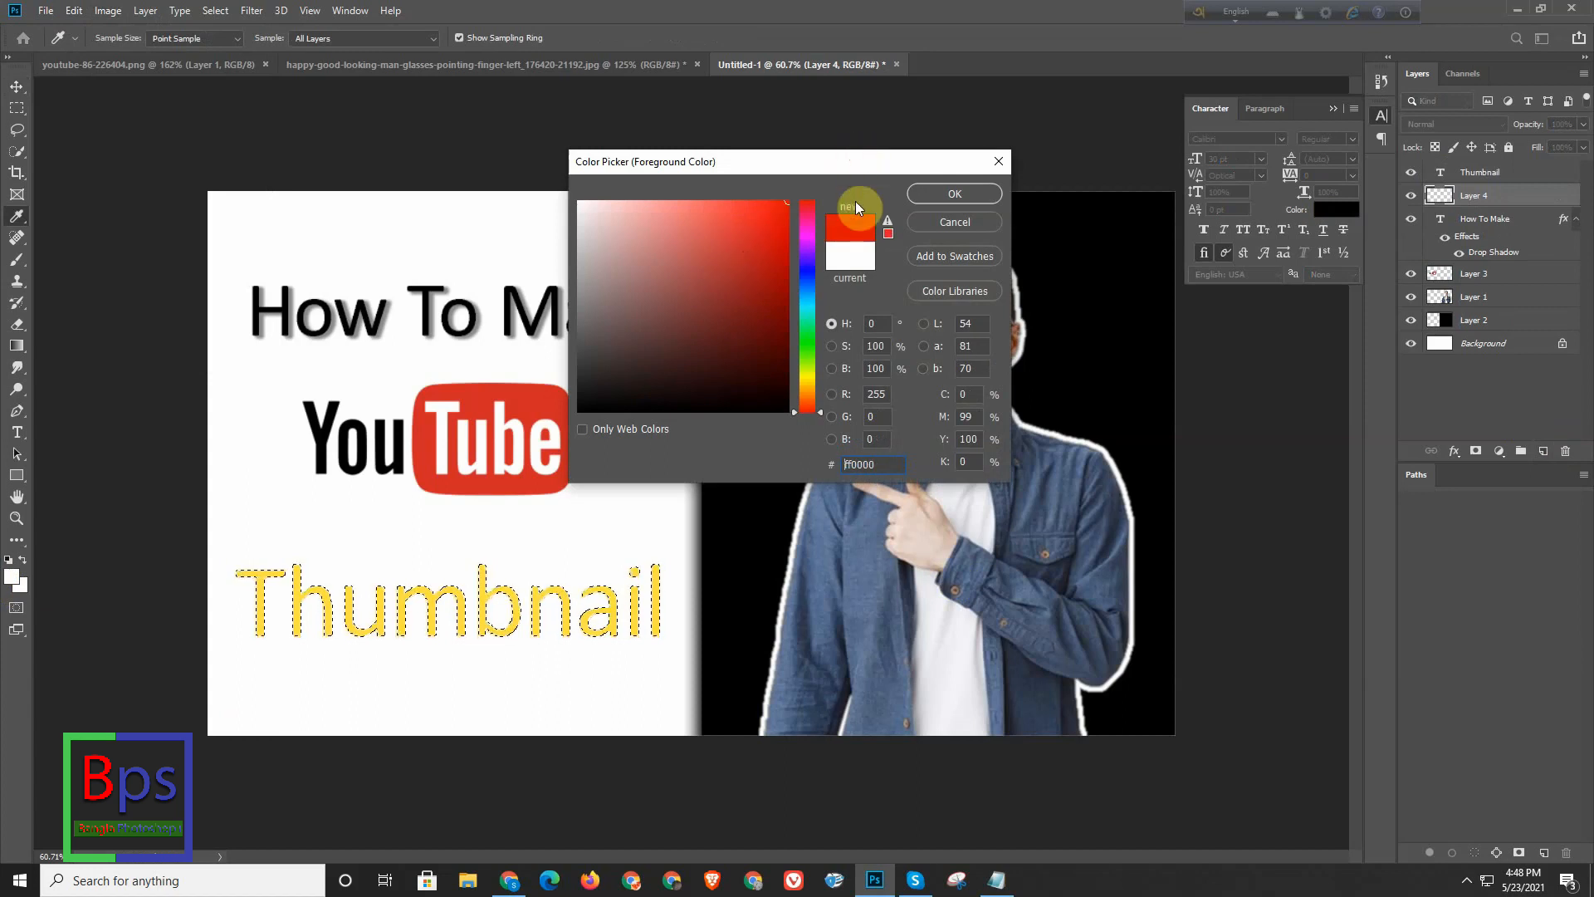
click(956, 195)
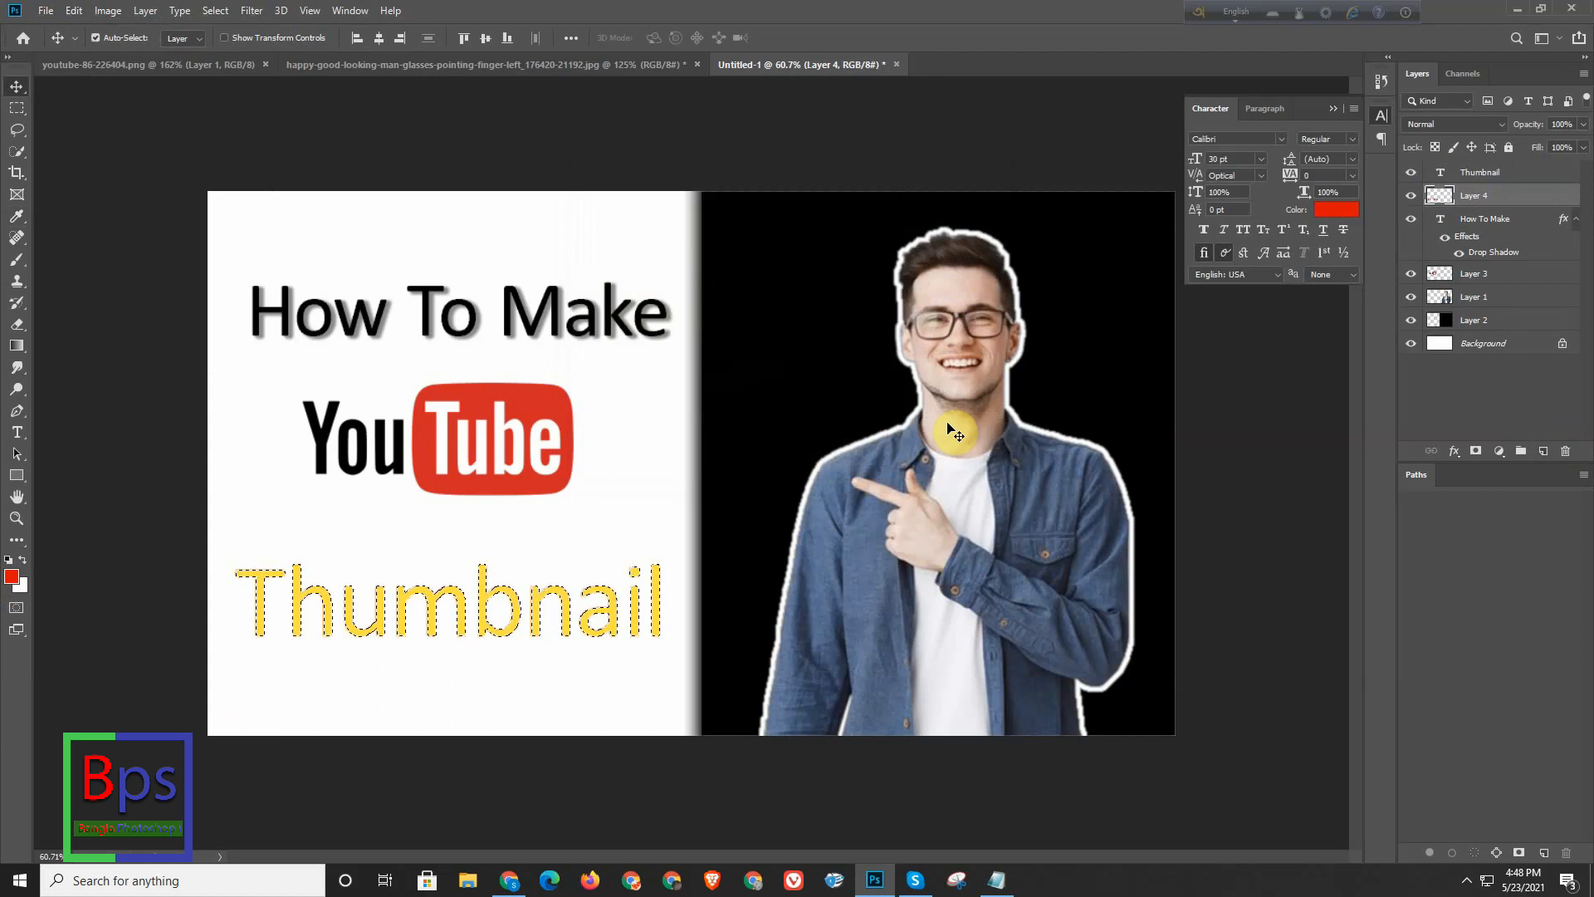
key(ctrl)
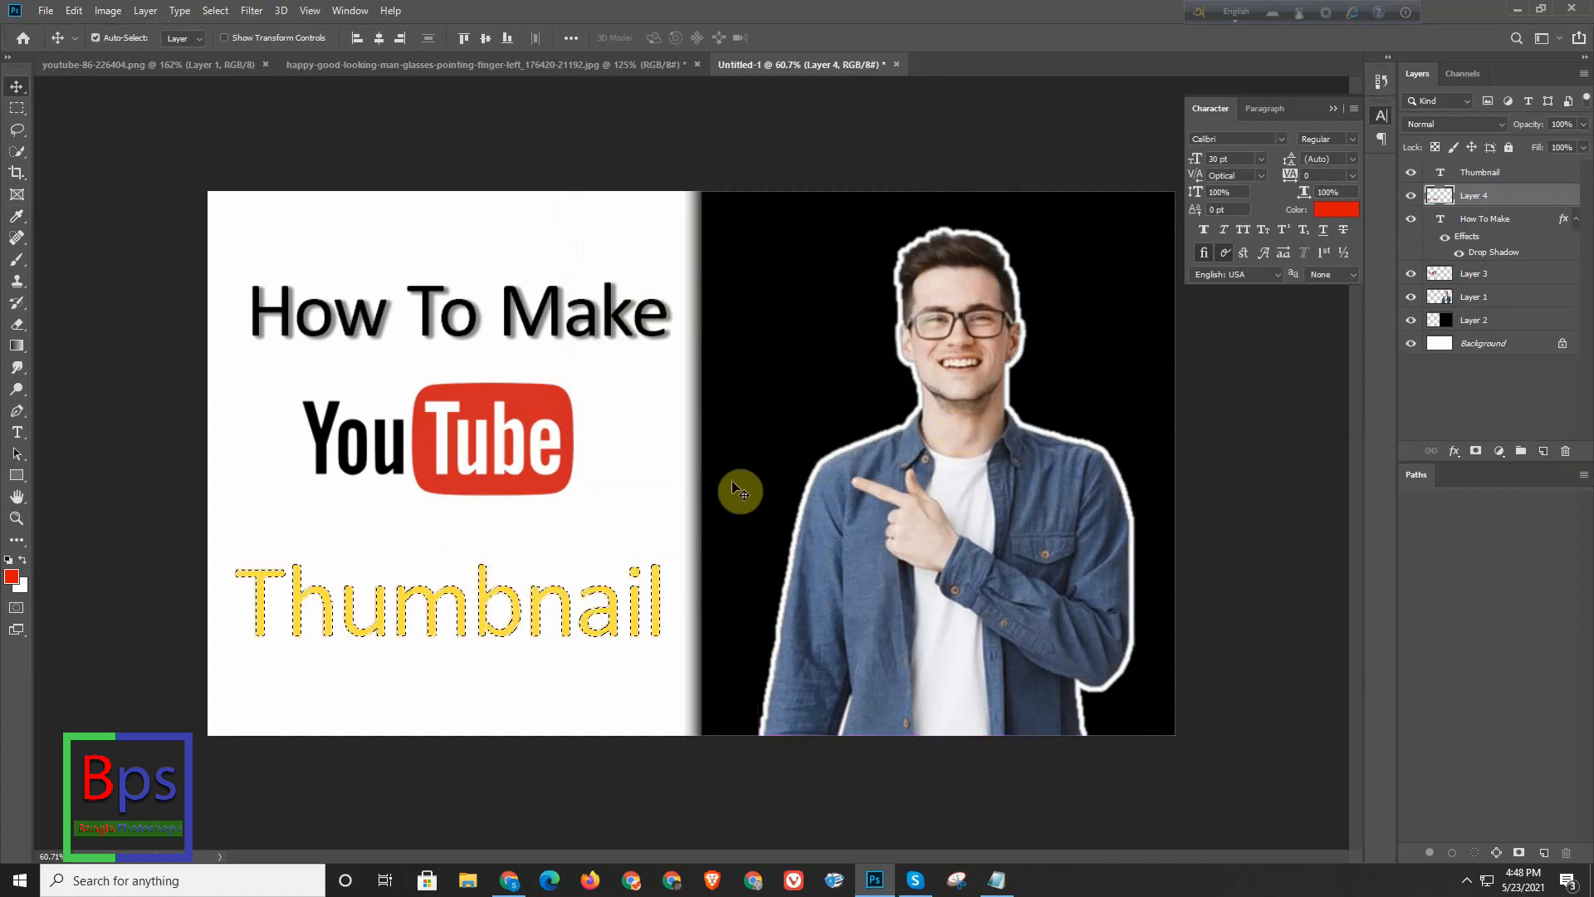
key(ctrl+f)
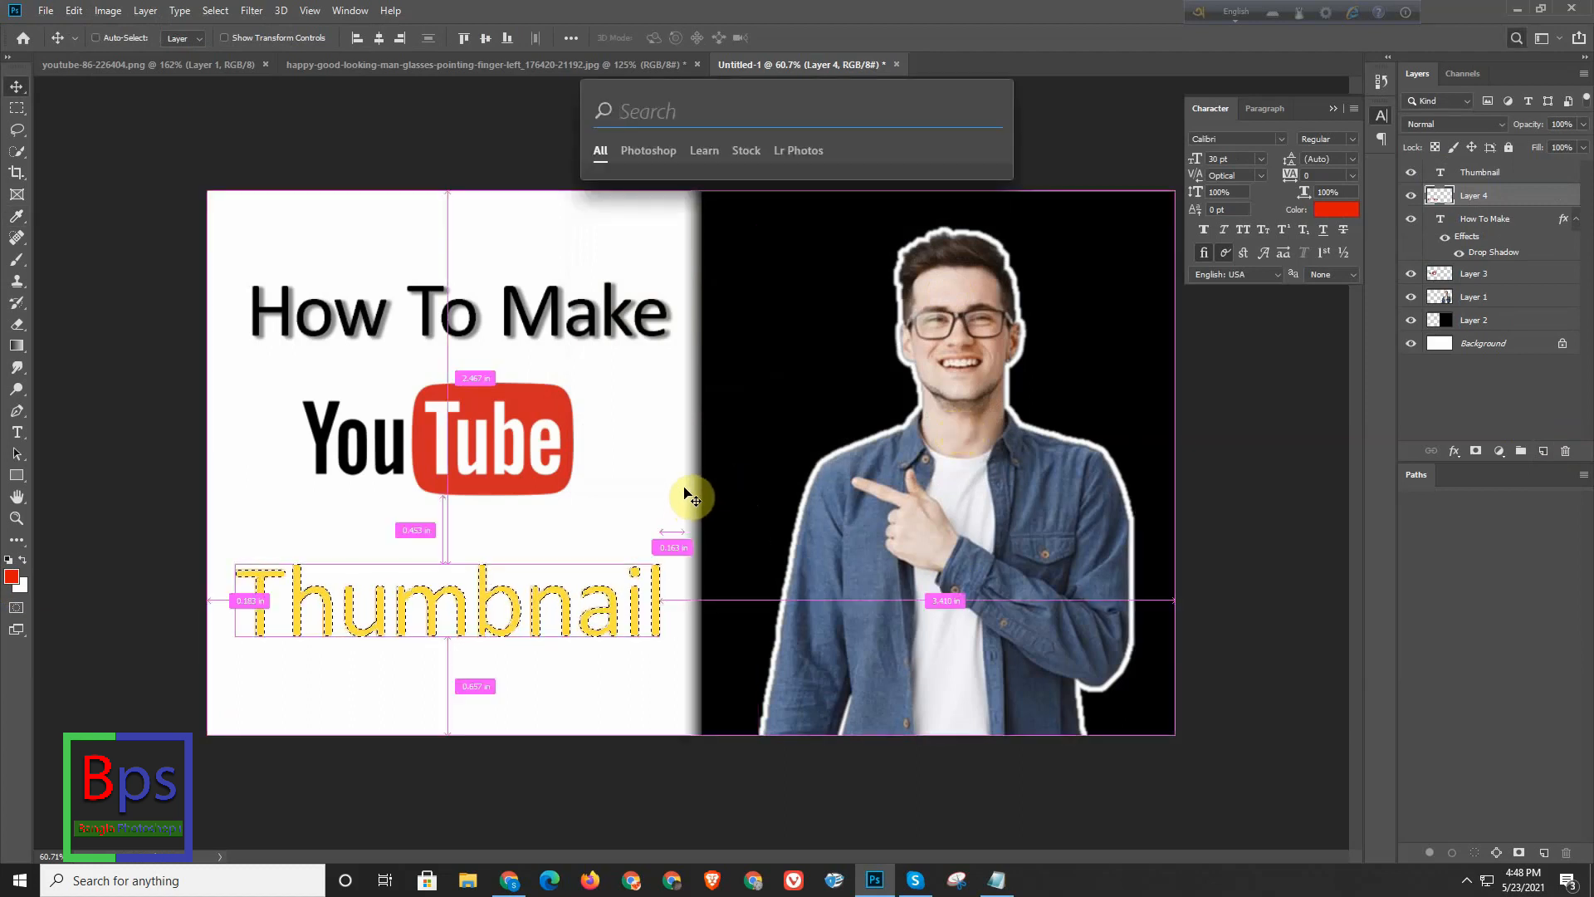
key(ctrl+d)
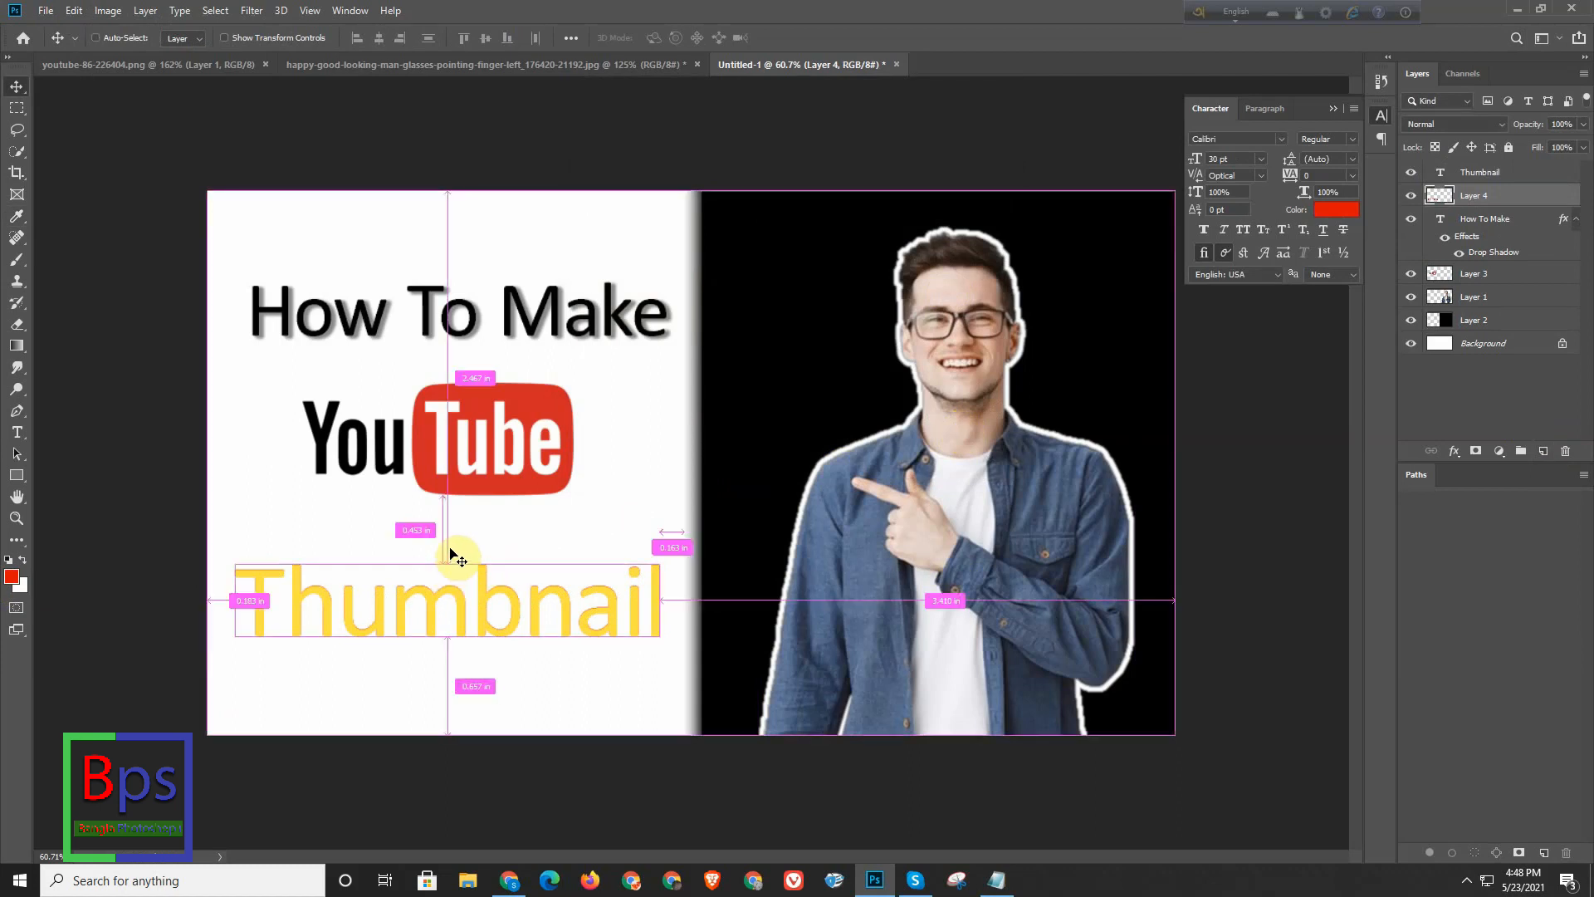
- Scale the red copy to about 104% so that it extends beyond both ends of the yellow "Thumbnail" text
key(ctrl+t)
drag(236, 564, 225, 562)
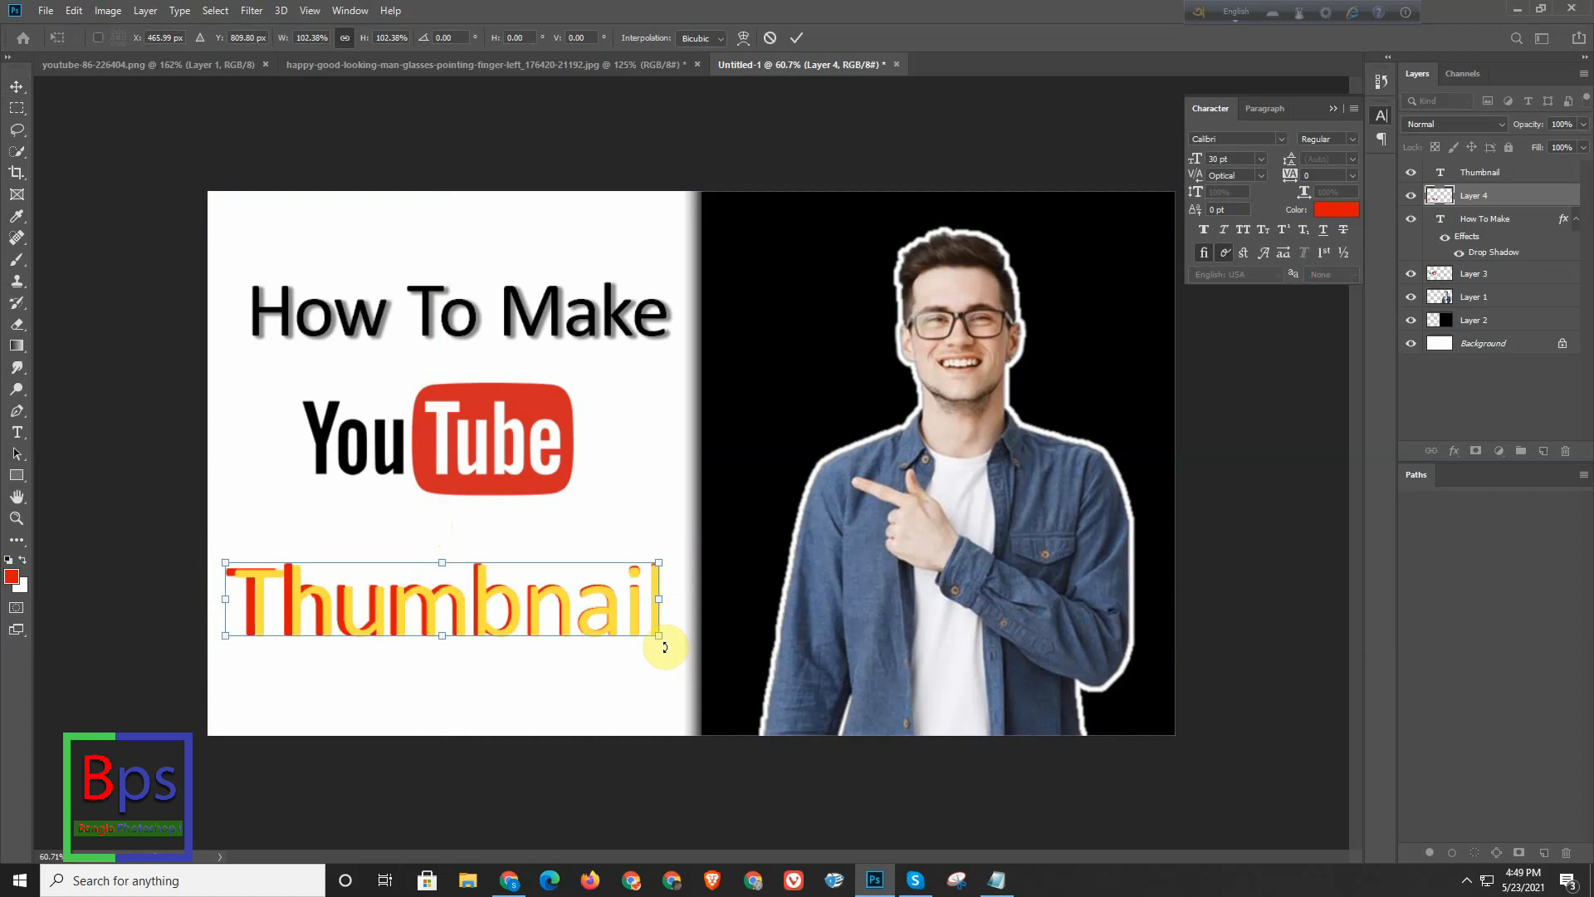
drag(658, 635, 667, 637)
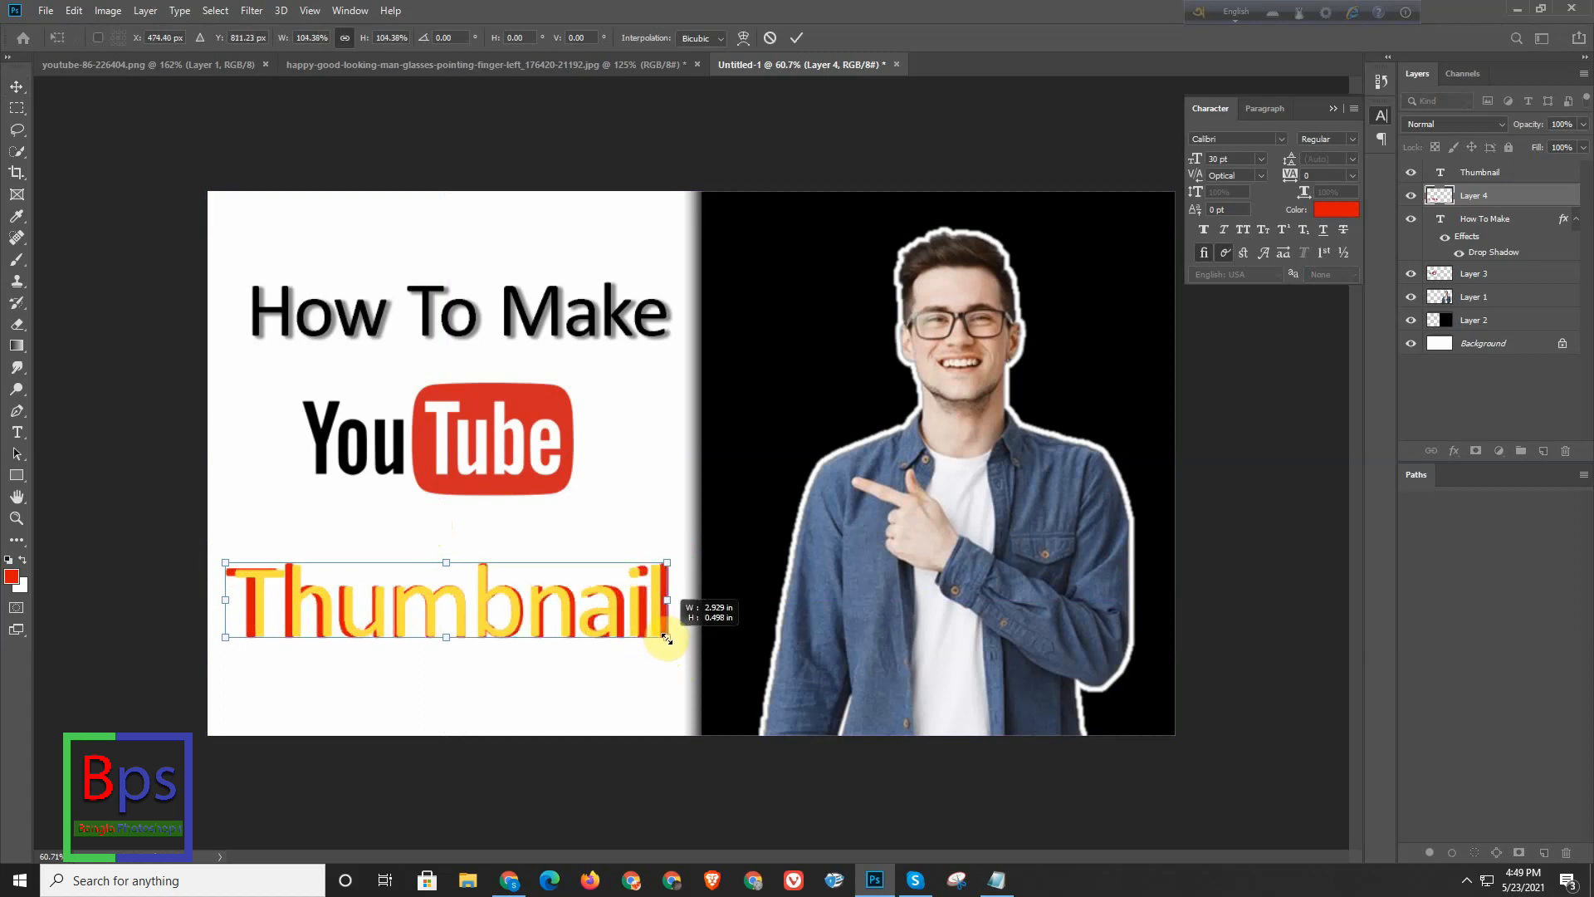
drag(306, 663, 338, 659)
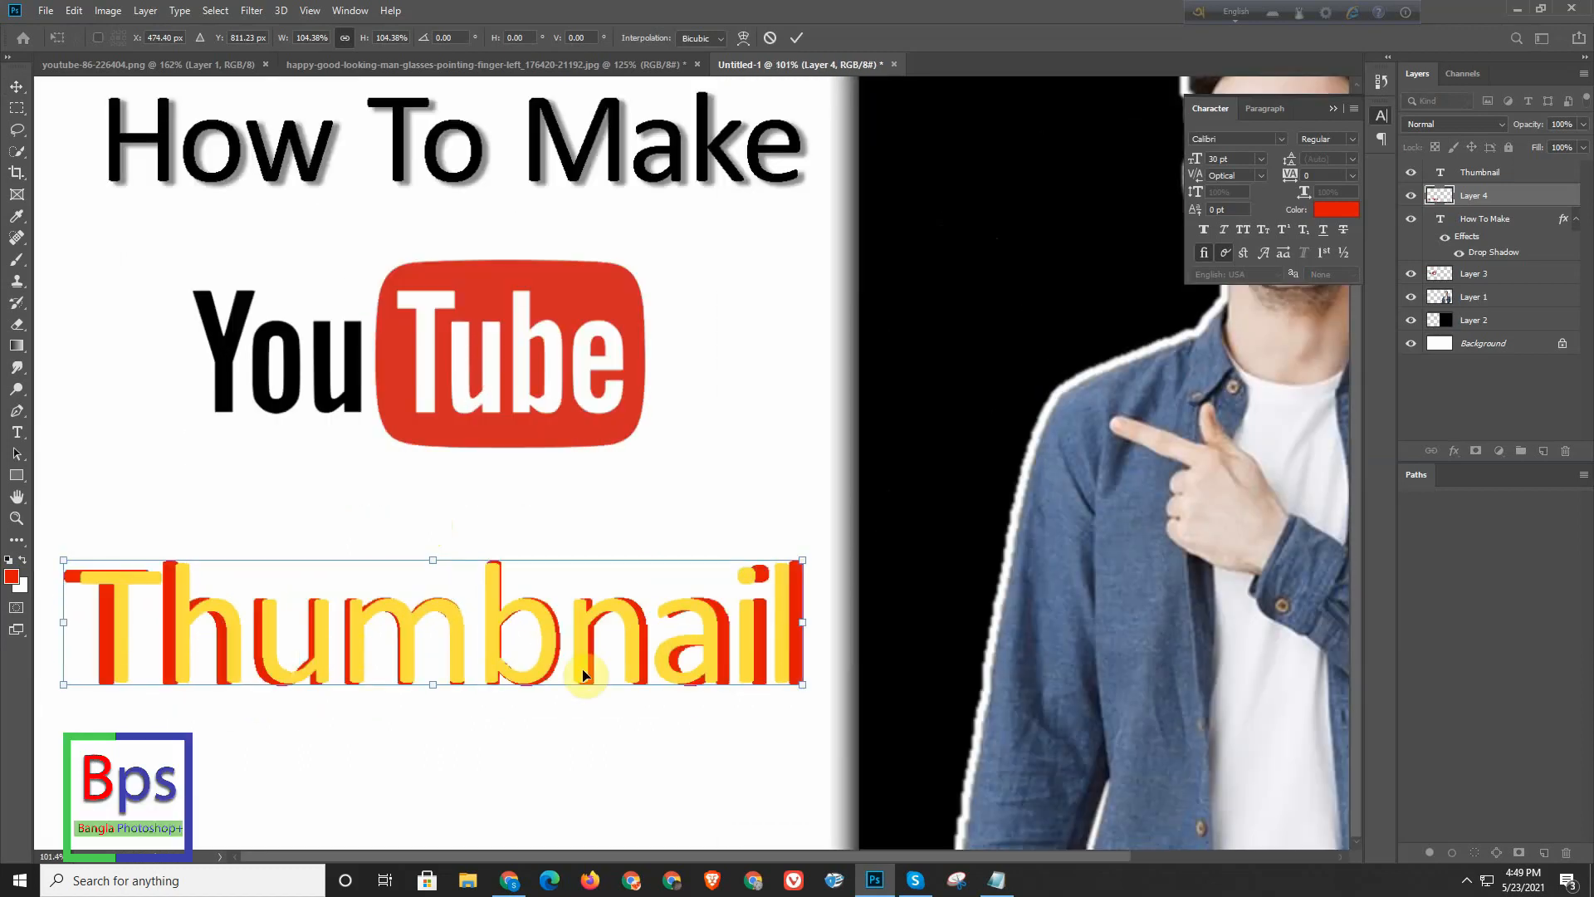
scroll(617, 632, down, 2)
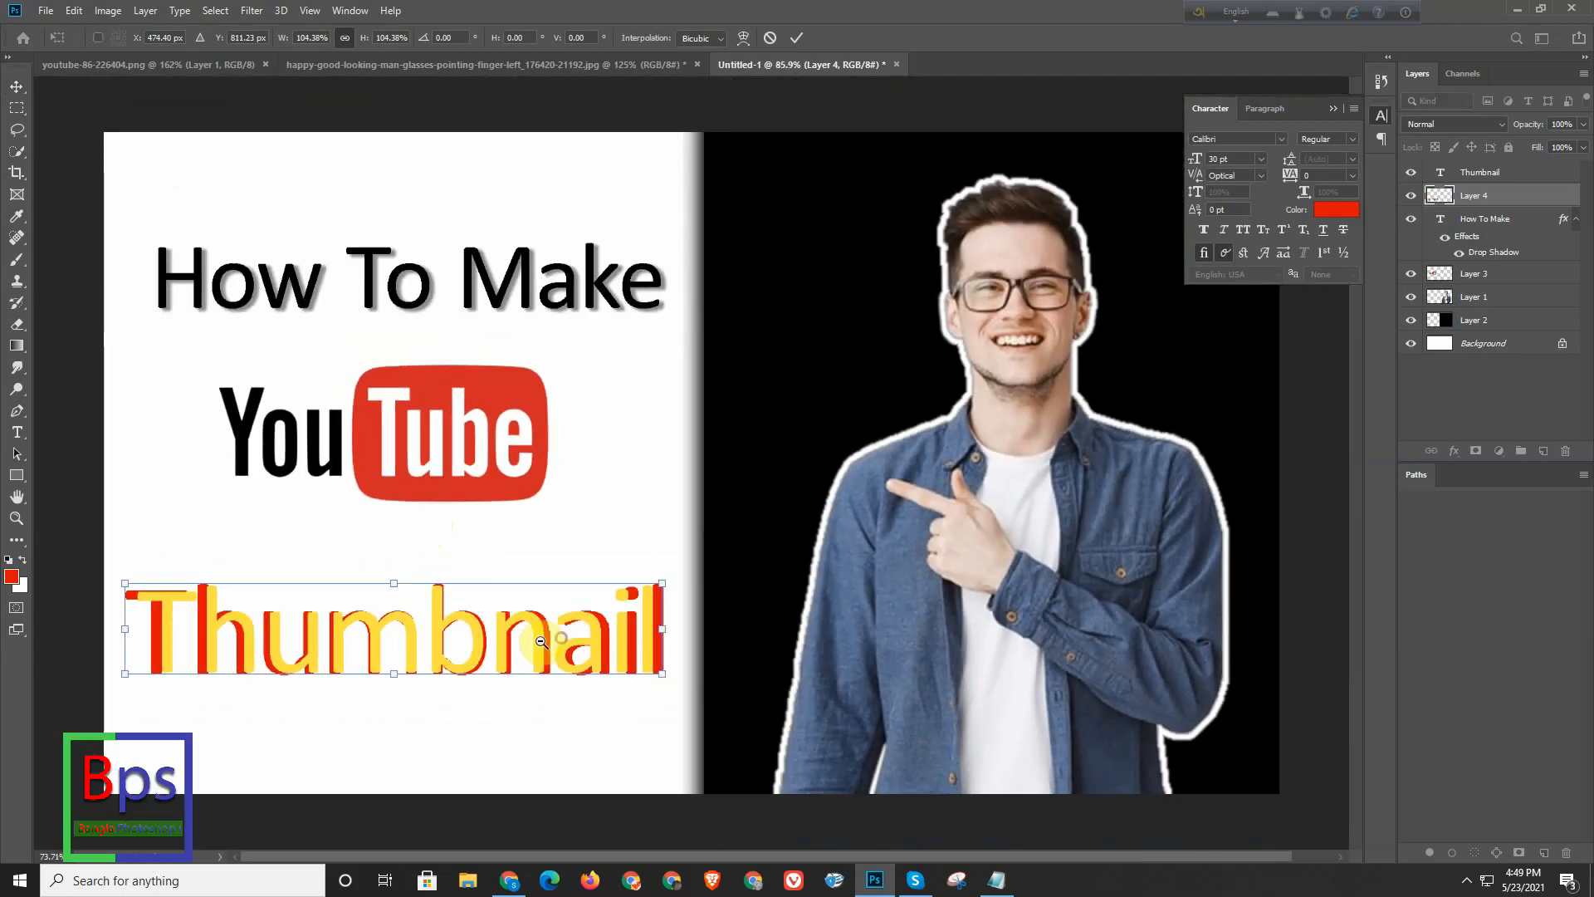
key(Return)
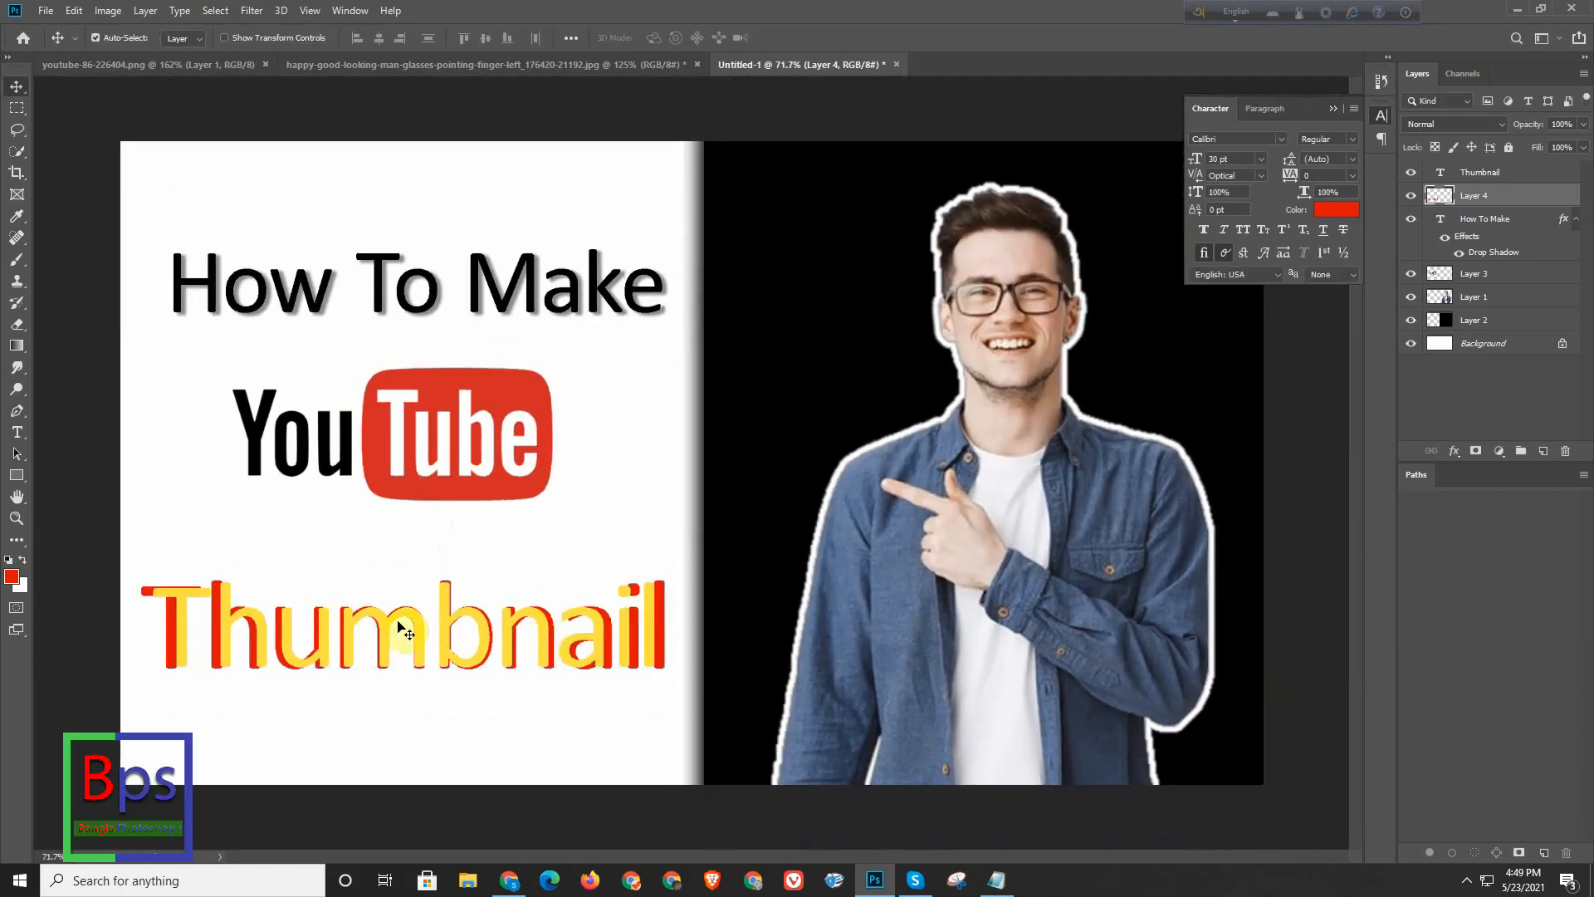
scroll(403, 622, down, 2)
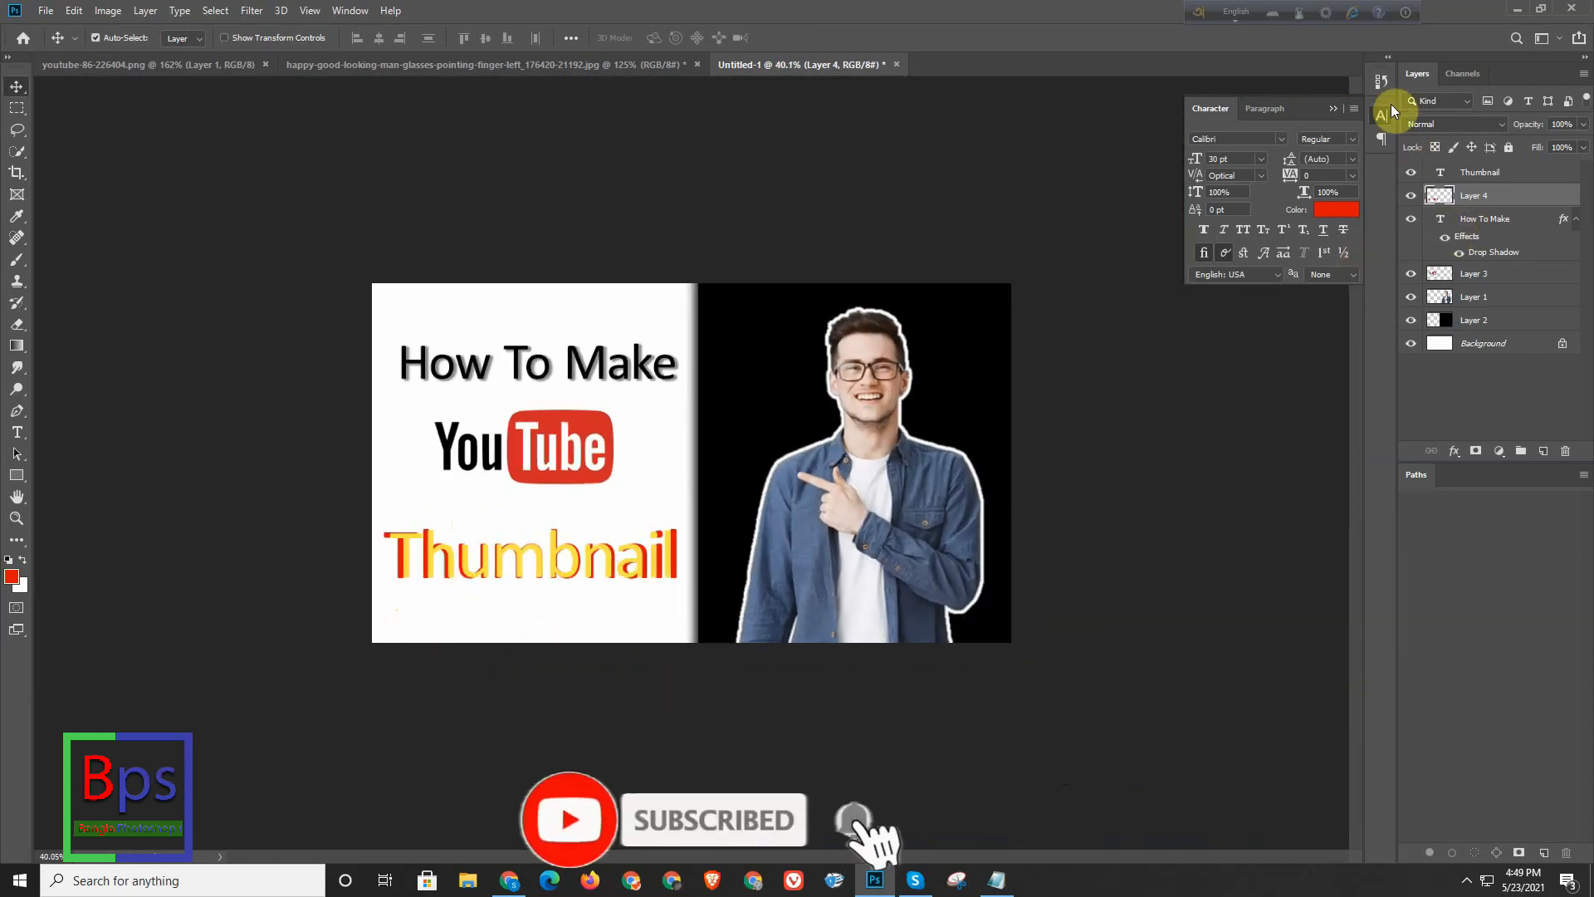
- Close the Character panel and nudge the red copy behind the yellow "Thumbnail" text to X 473 px, Y 809 px
drag(1307, 106, 1185, 163)
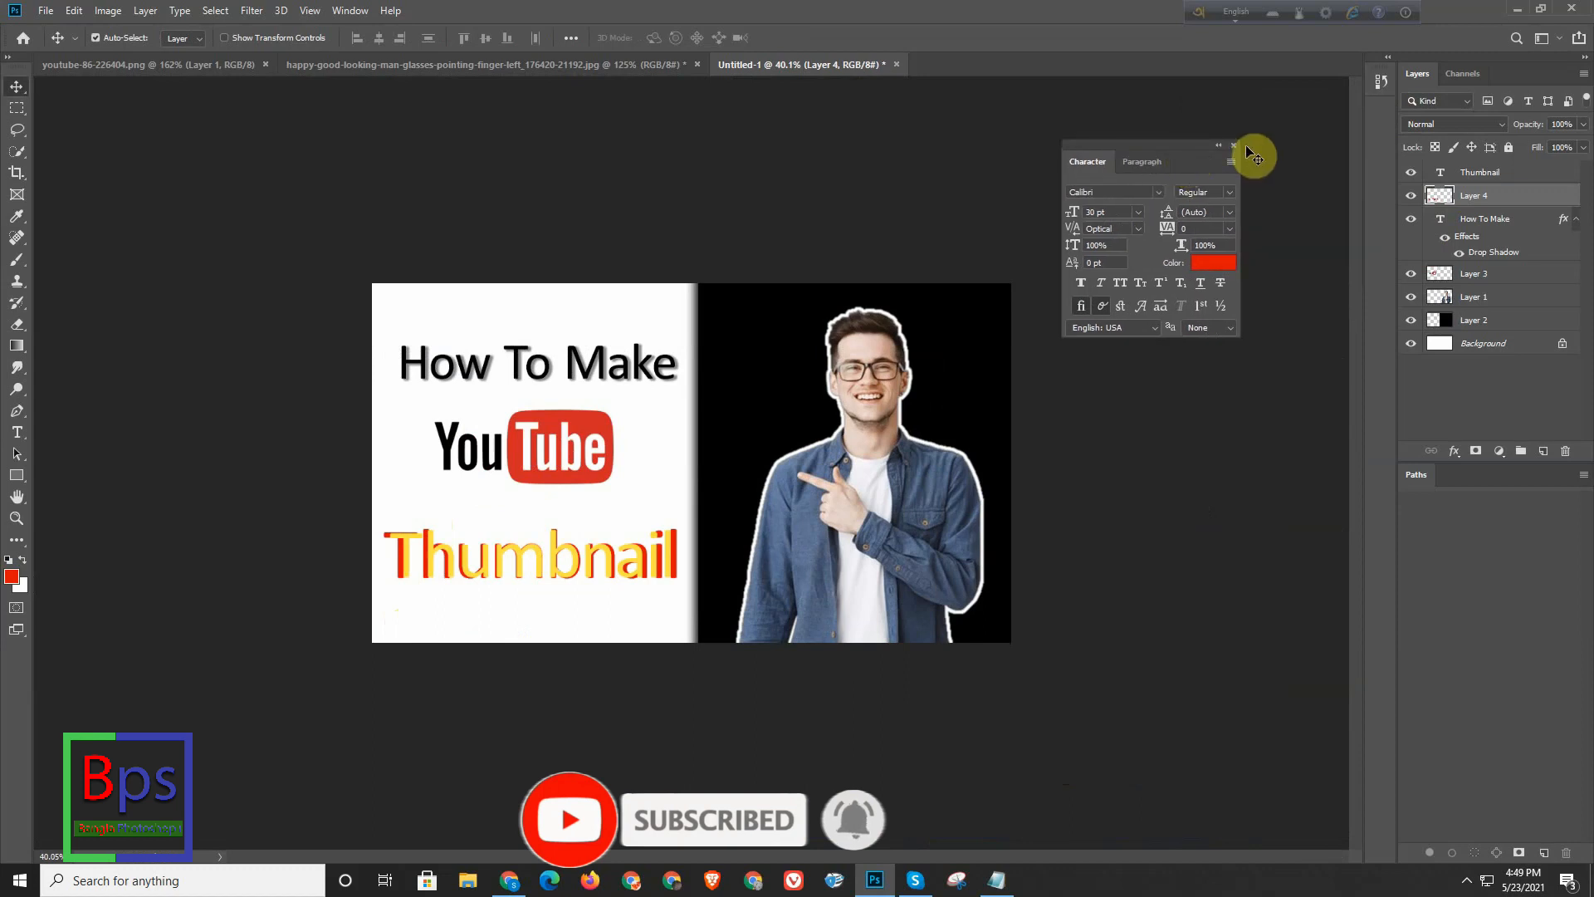
click(1234, 146)
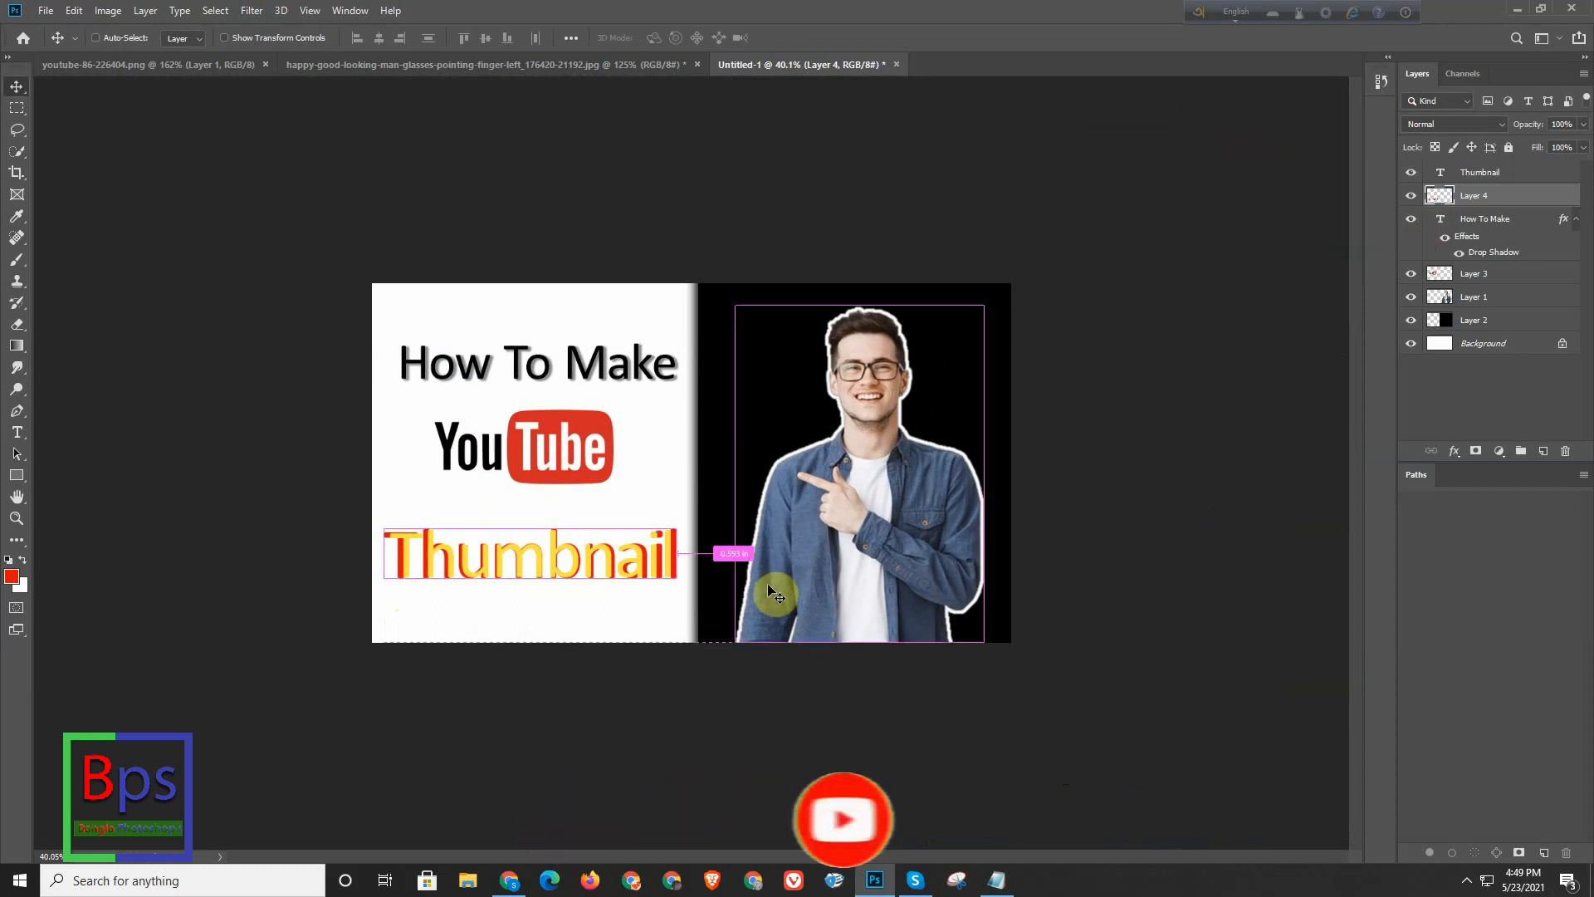
key(ctrl+t)
key(Up)
key(Up)
key(Up)
key(Up)
key(Up)
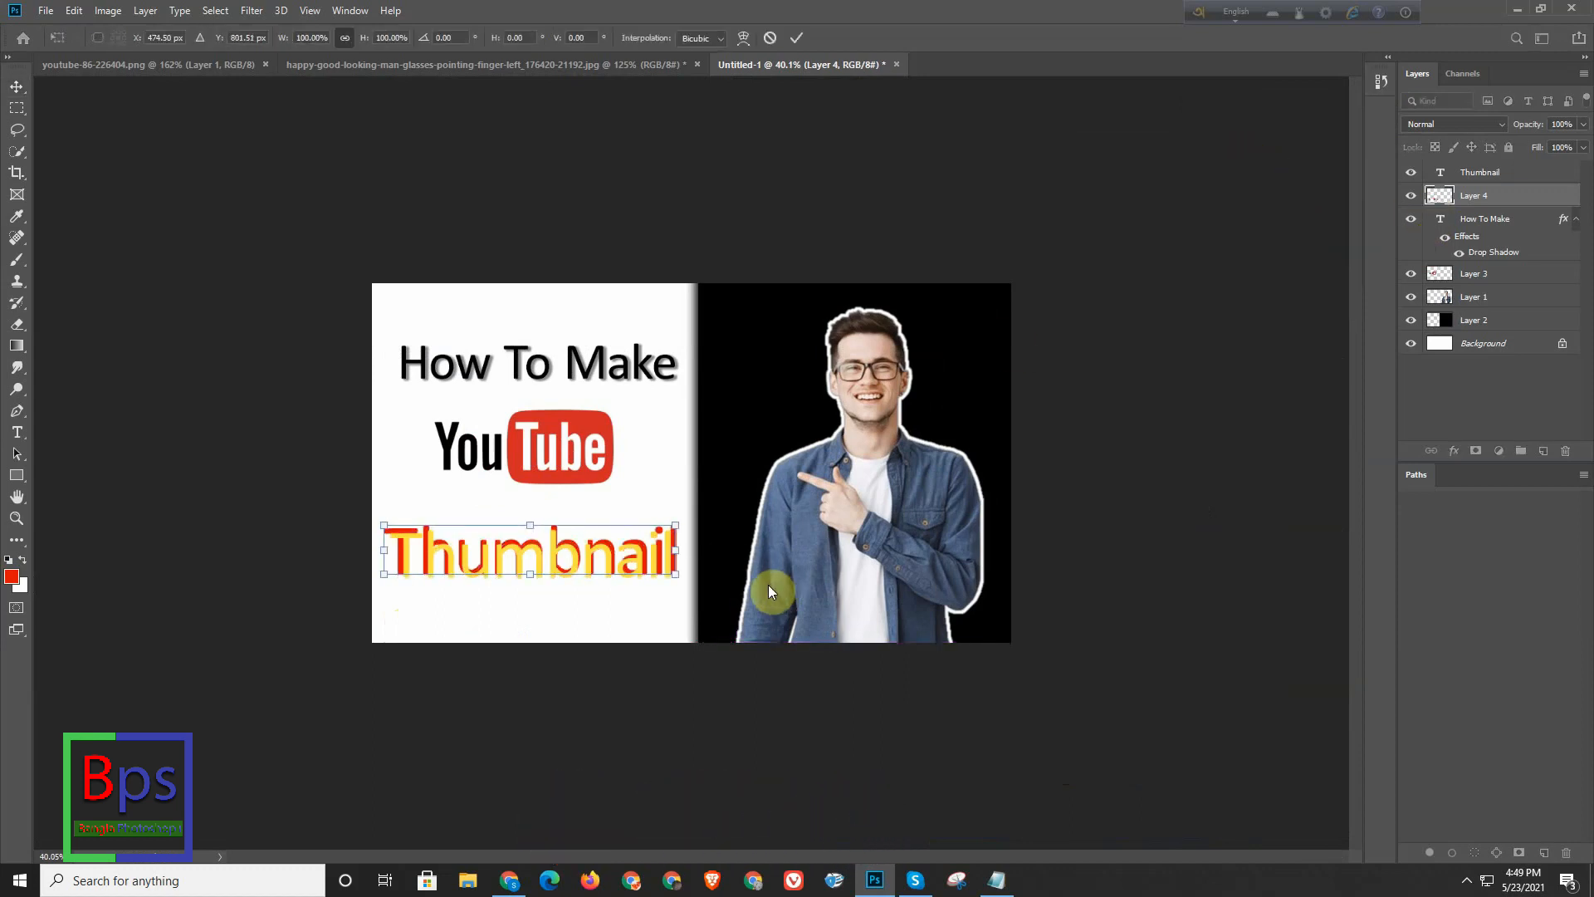
key(Down)
key(Down)
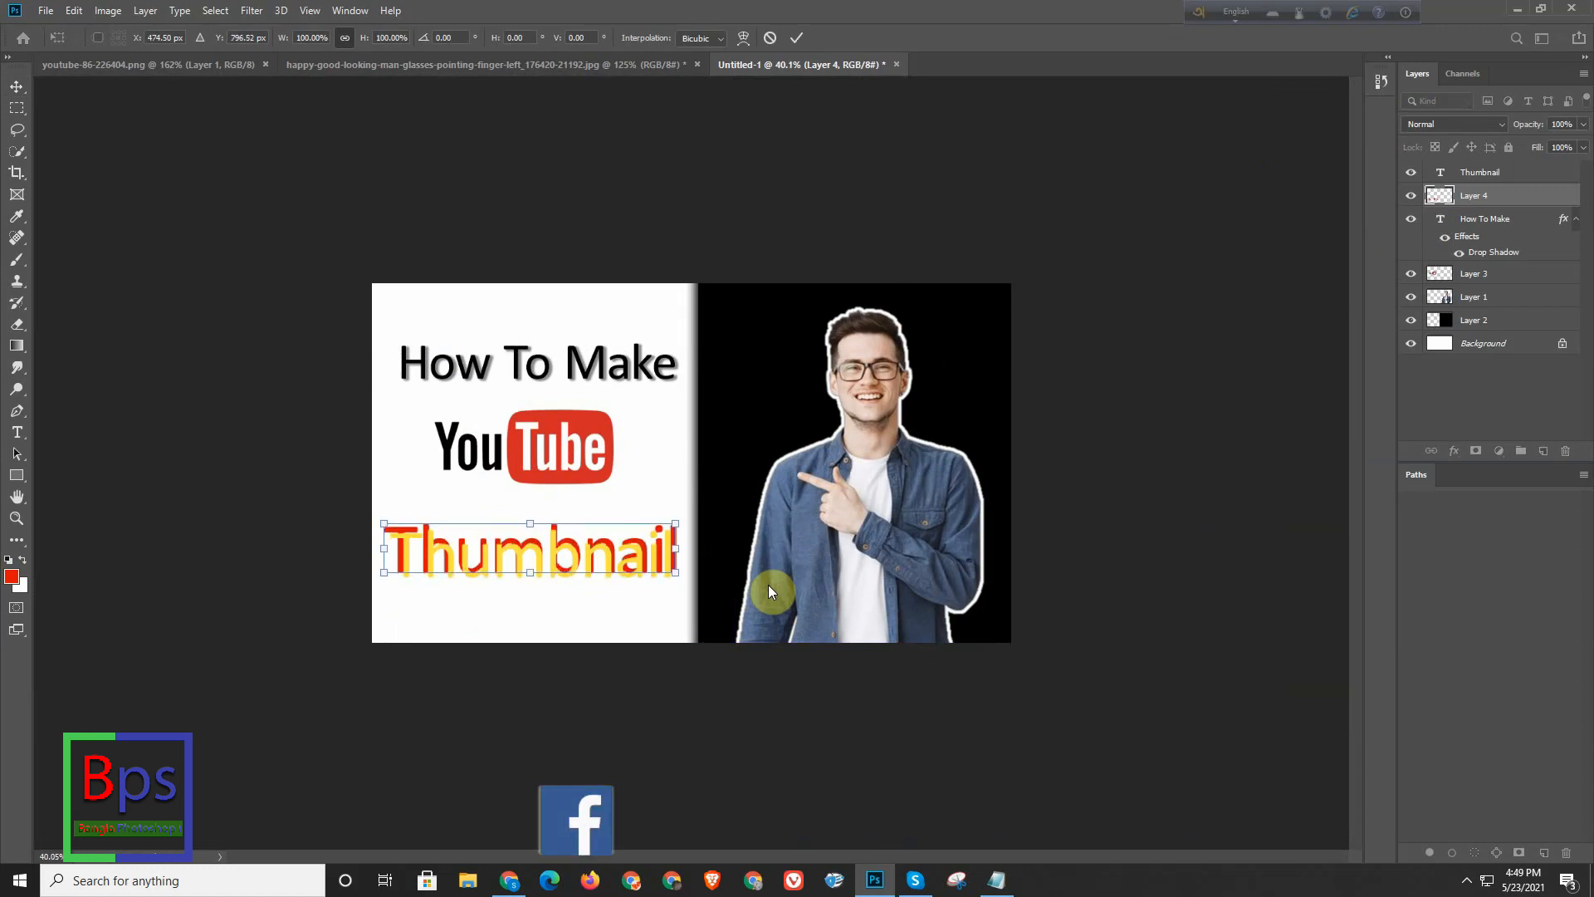
key(Right)
key(Right)
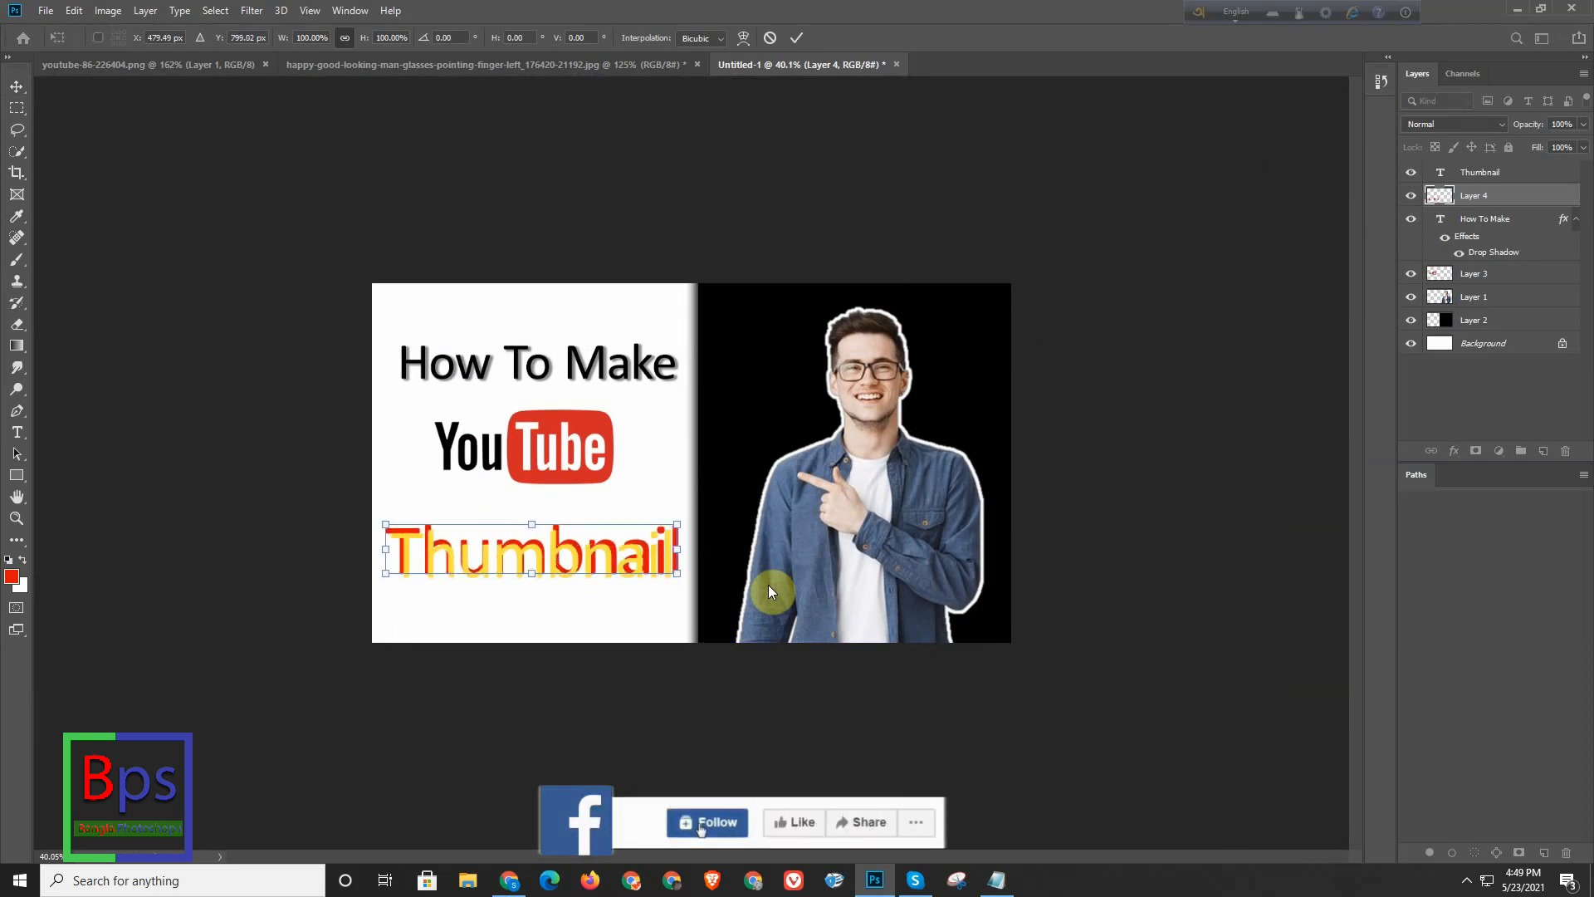
key(Up)
key(Left)
key(Left)
key(Left)
key(Left)
key(Left)
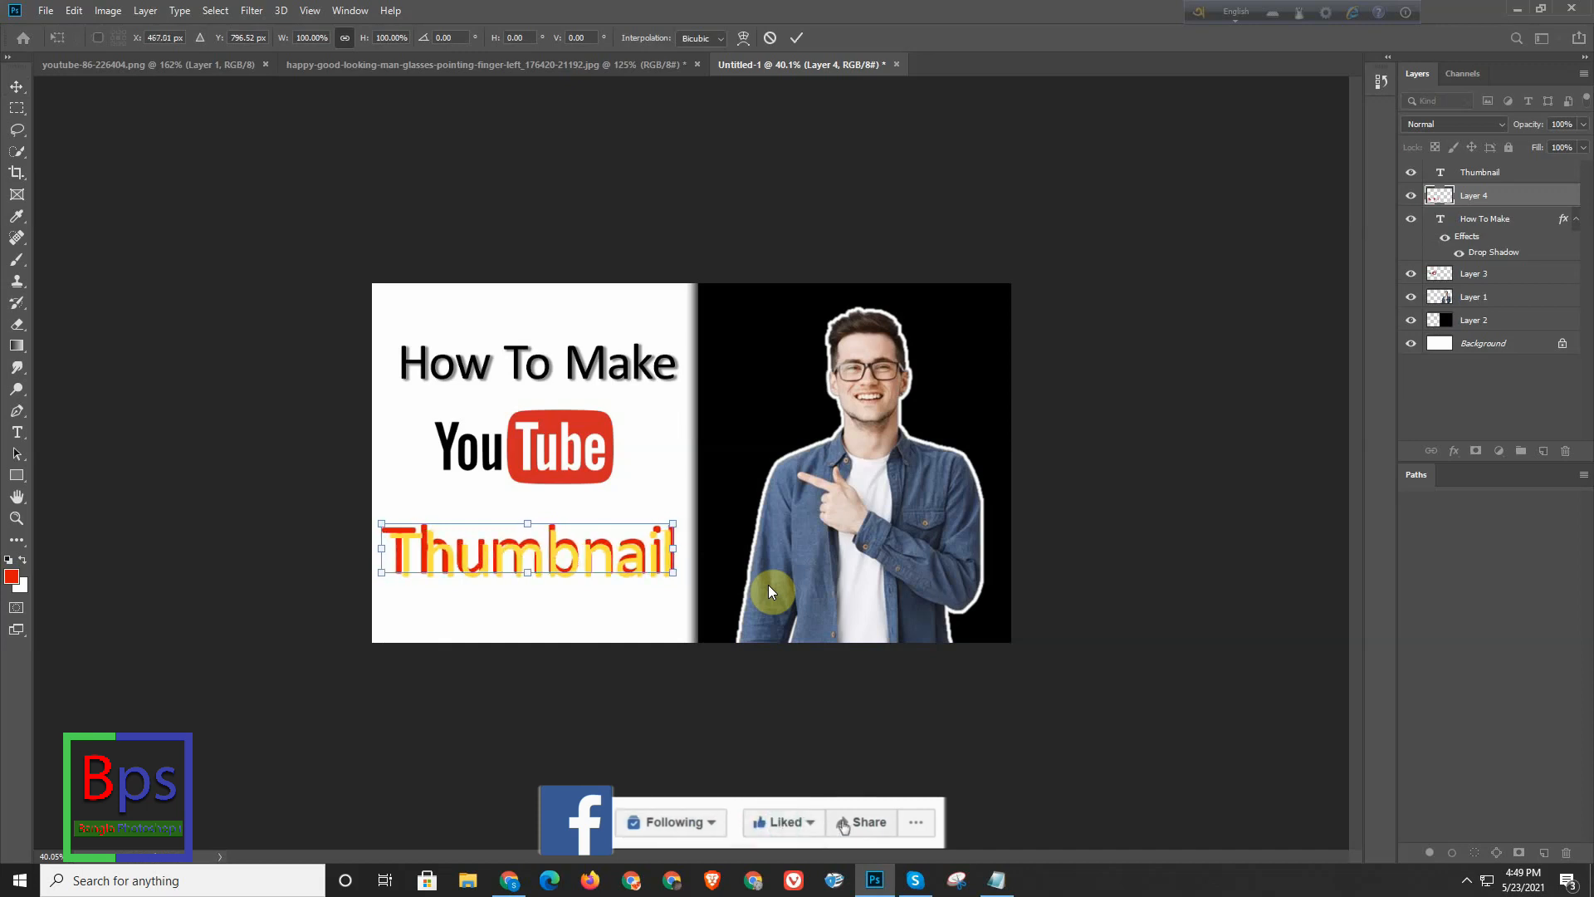
key(Down)
key(Down)
key(Down)
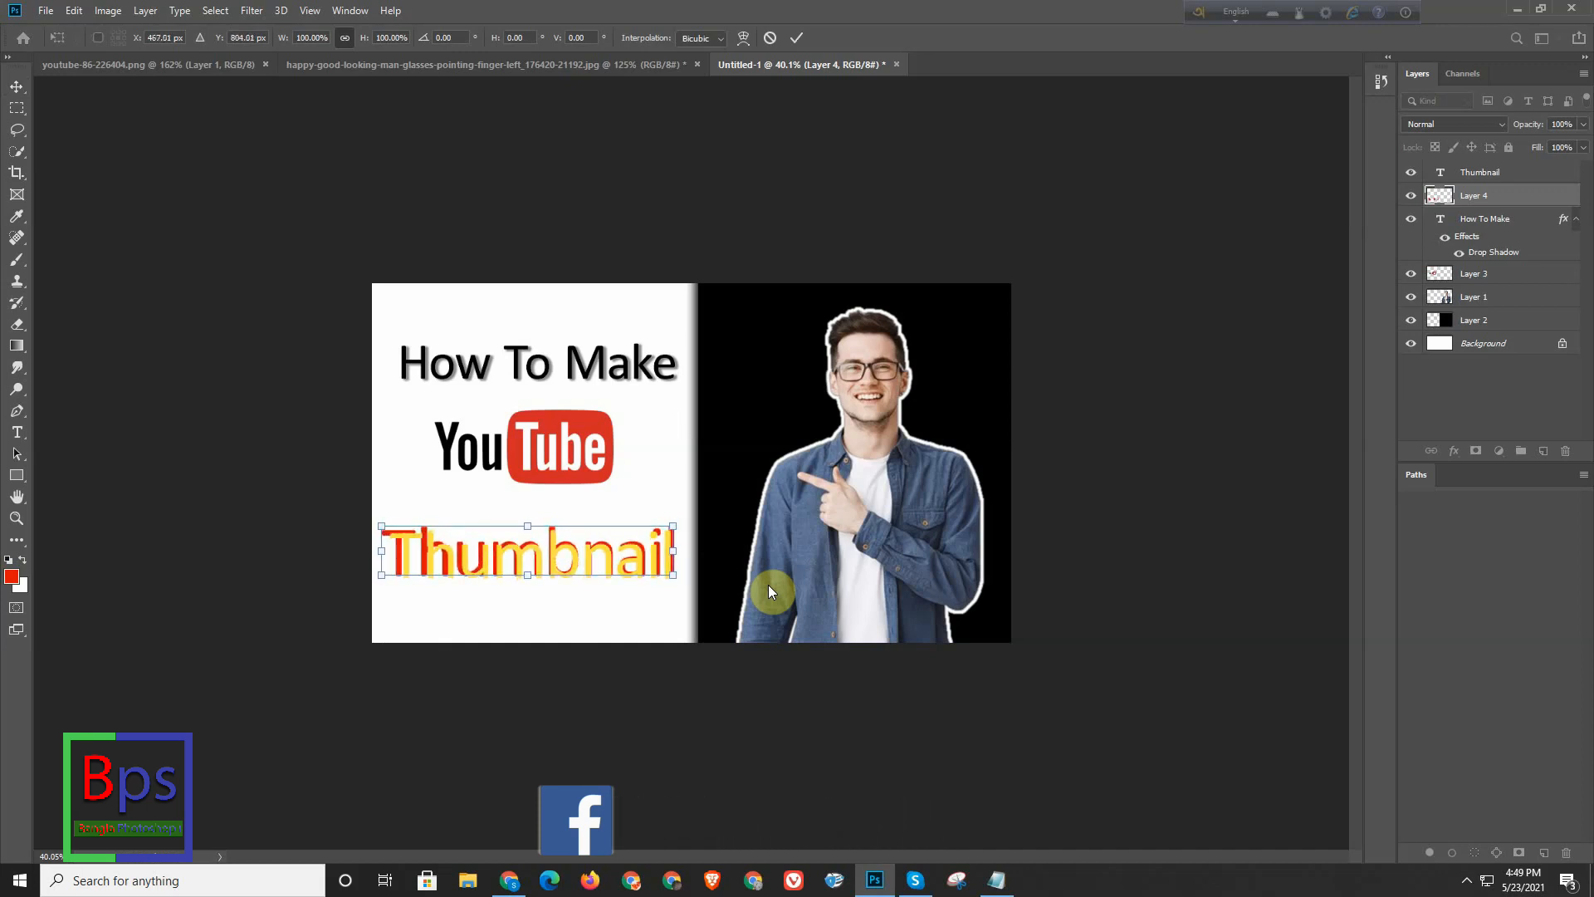
key(Right)
key(Right)
key(Right)
key(Down)
key(Down)
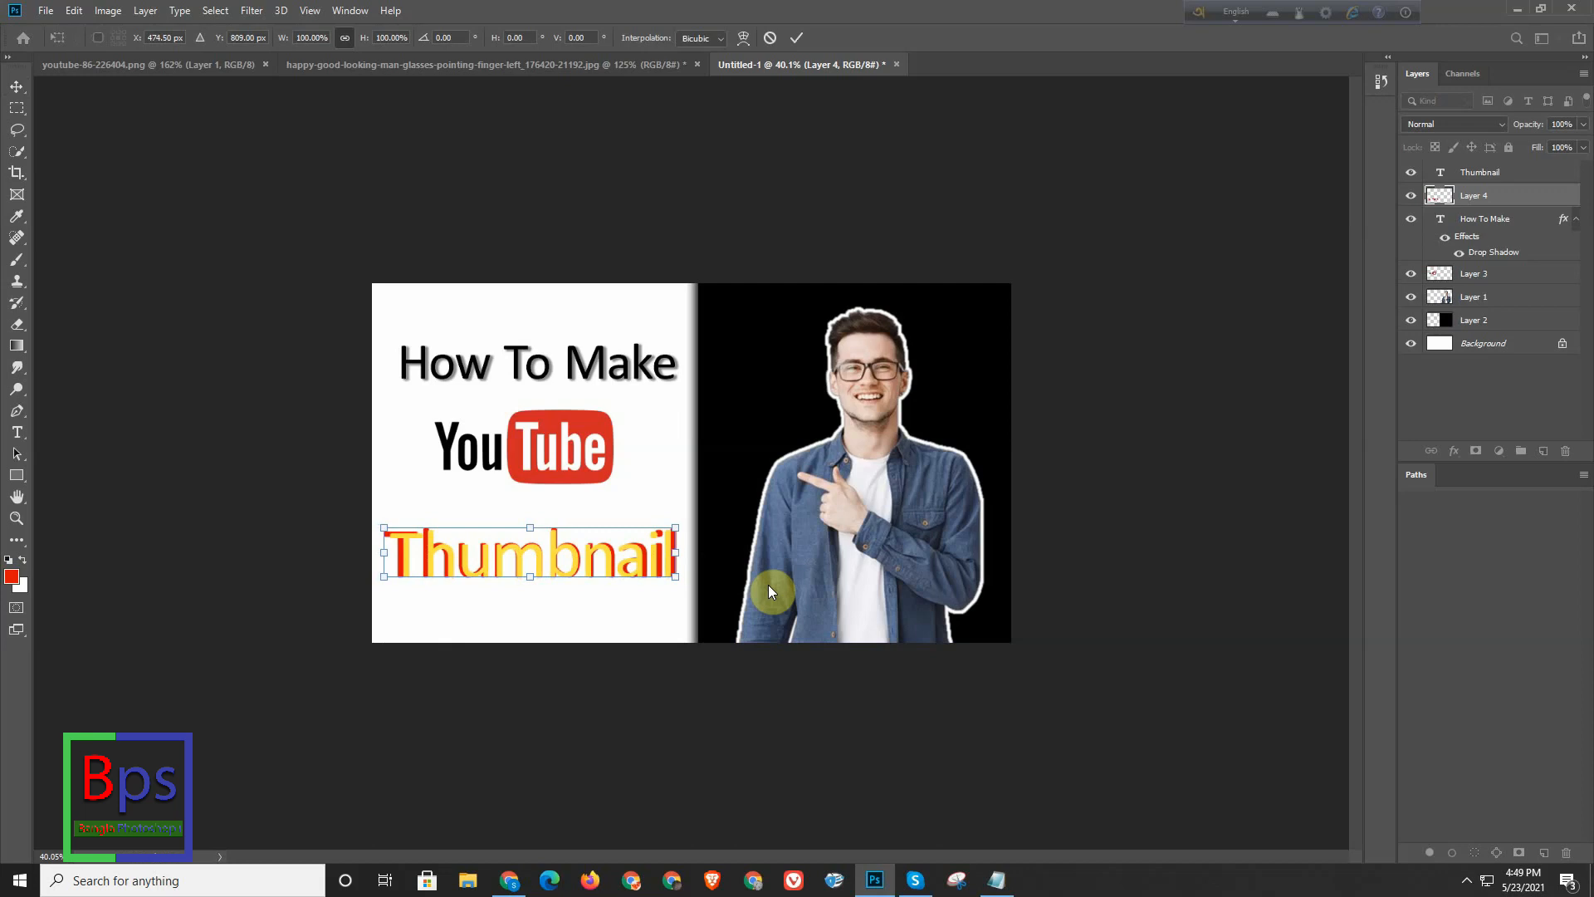
key(Left)
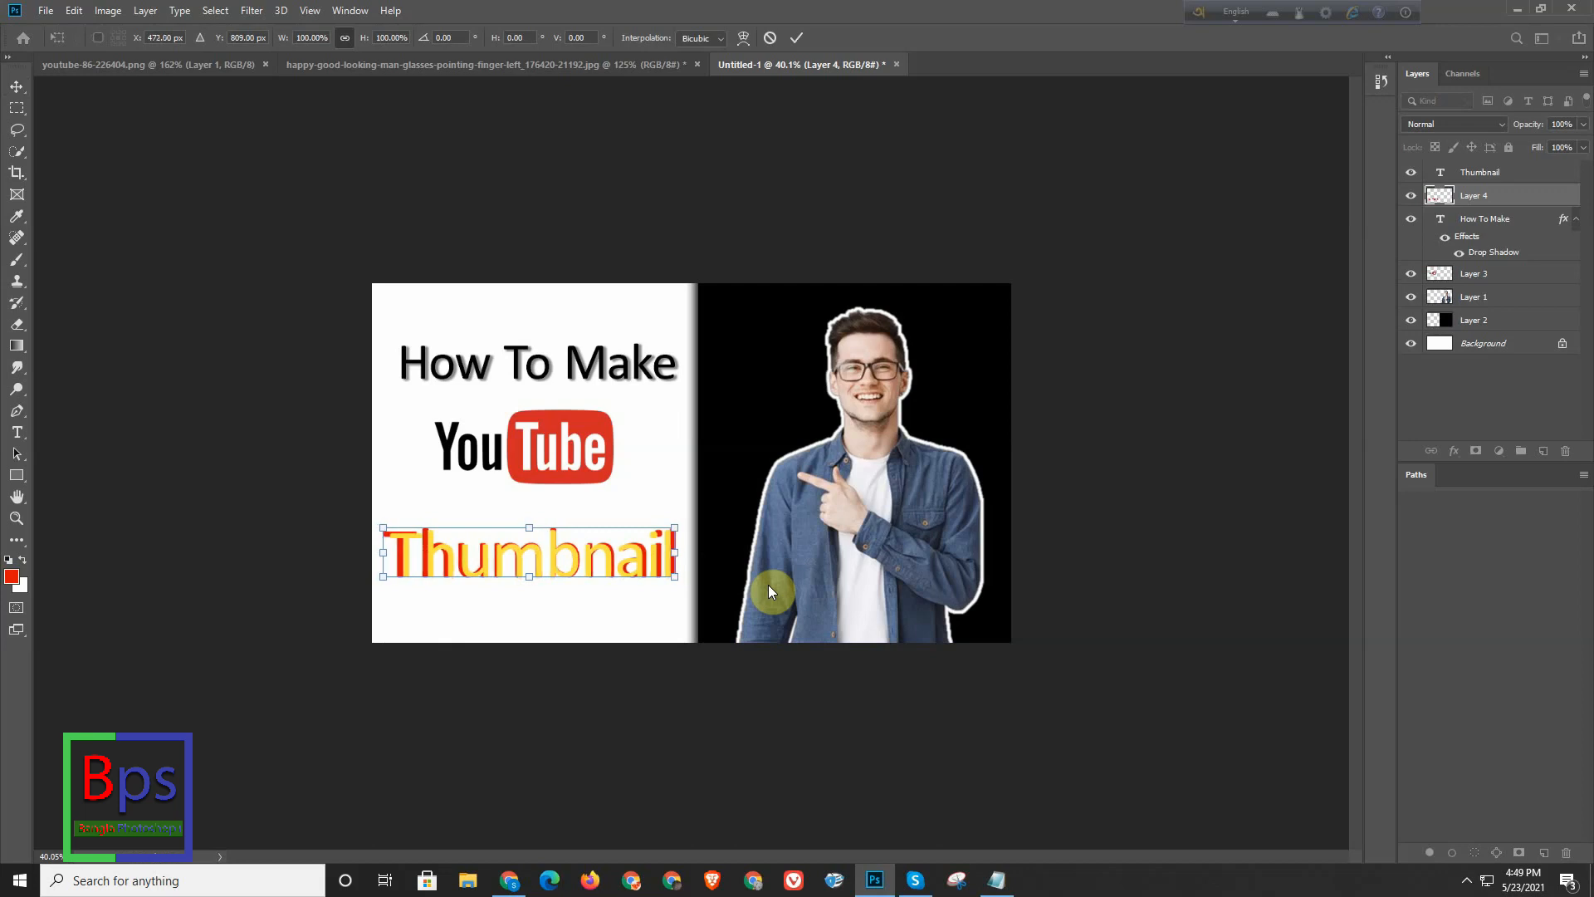
key(Return)
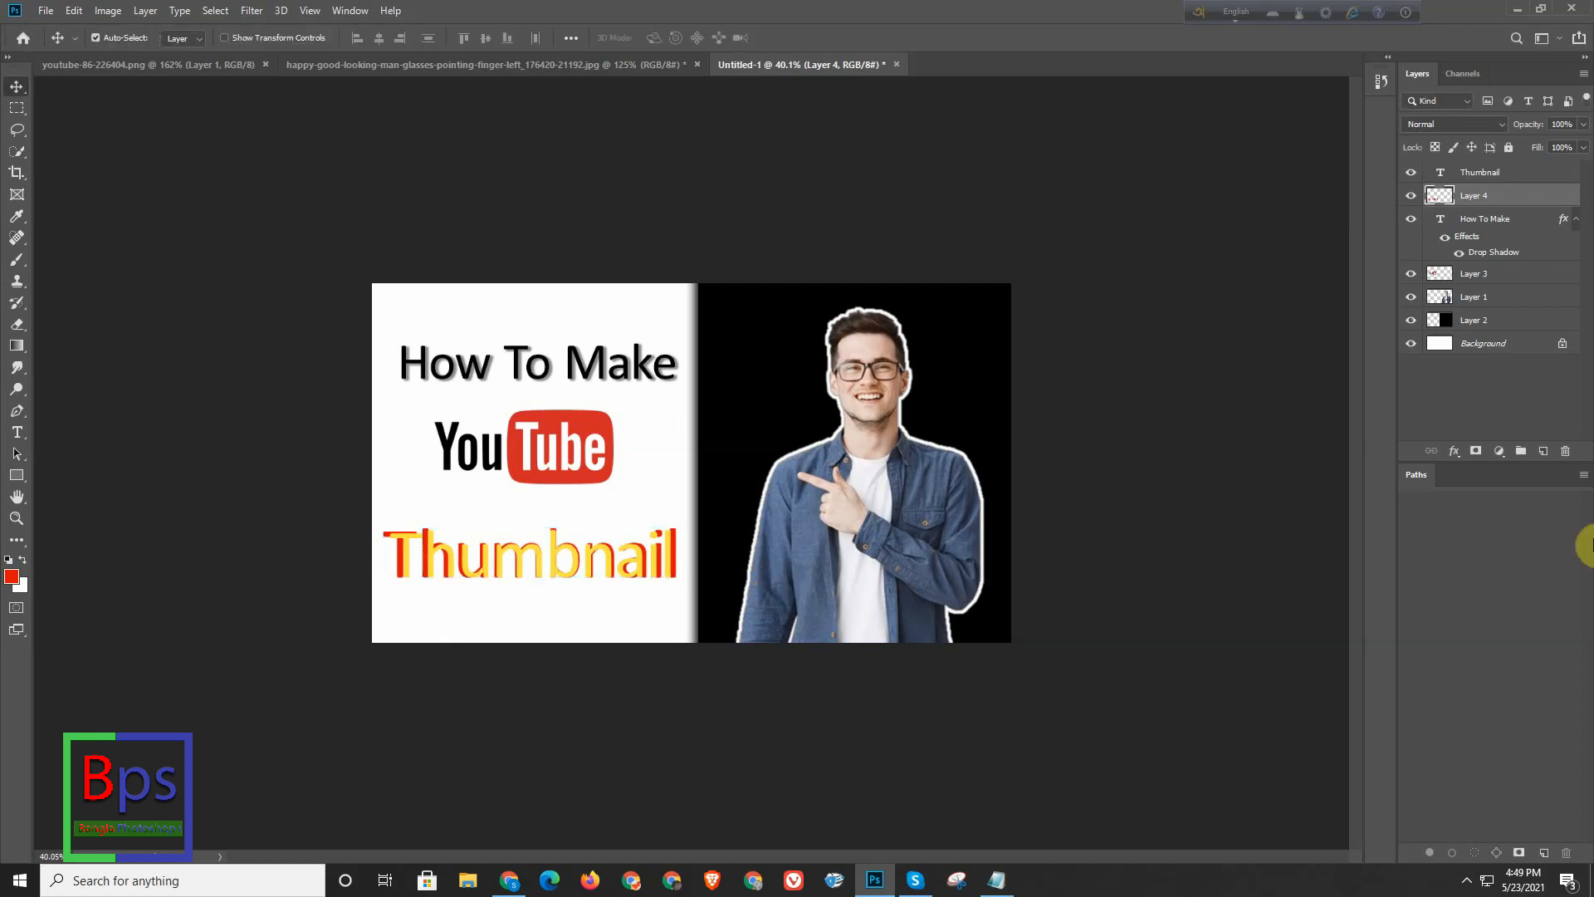
- Move the "Thumbnail" text and its red copy together up to about Y 774.5 px, closer to the YouTube logo
ctrl+click(1493, 174)
key(ctrl+t)
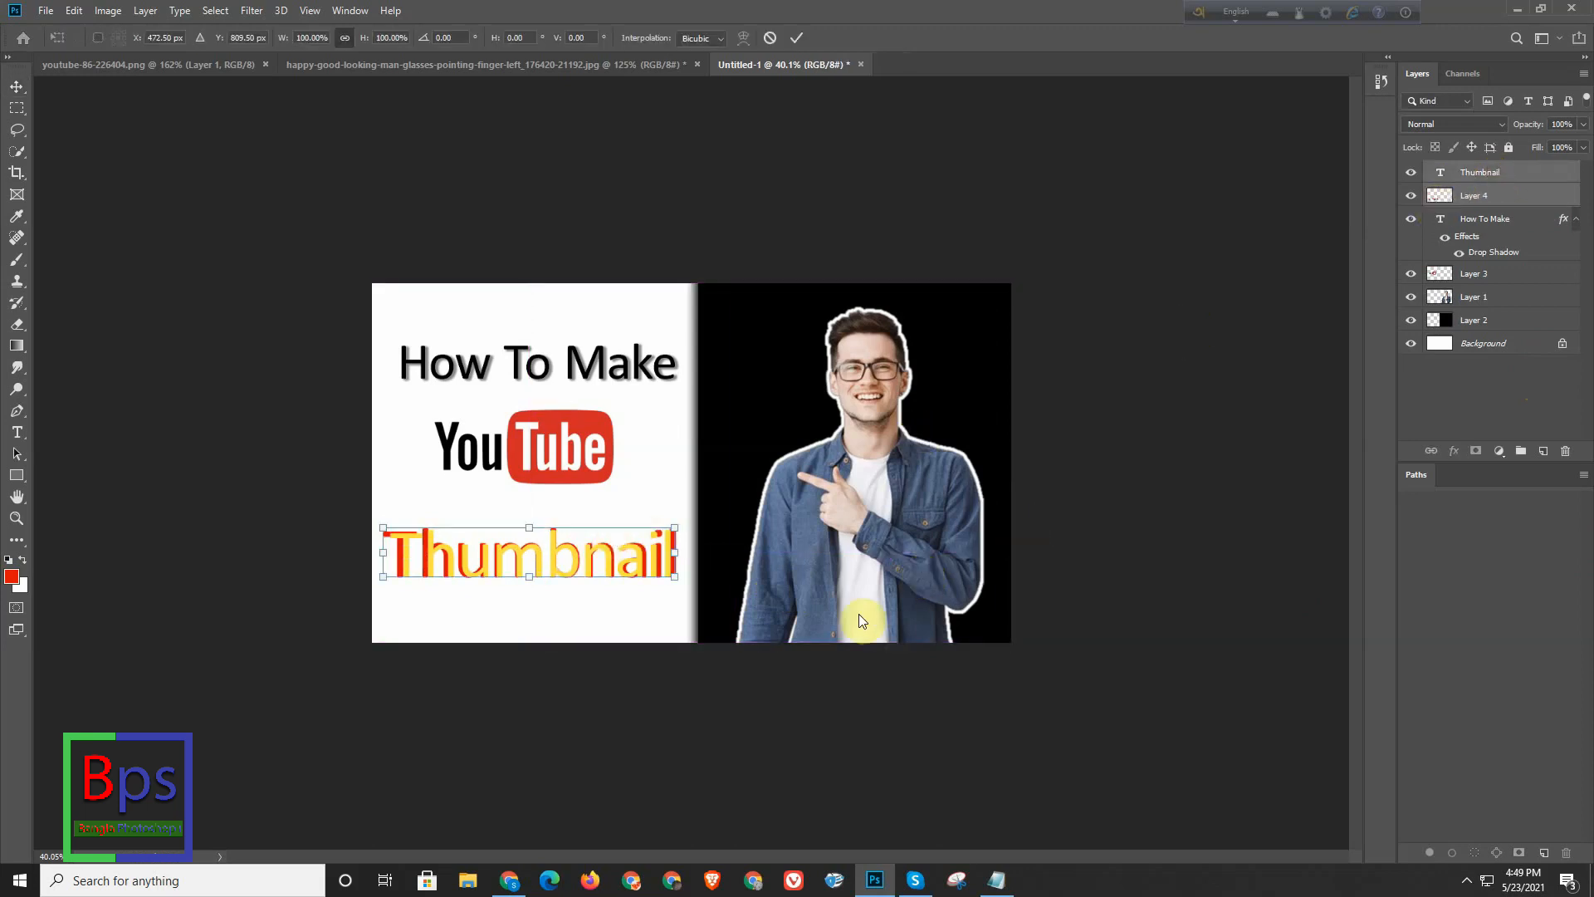
key(Up)
key(Up)
key(Up)
key(Up)
key(Up)
key(Up)
key(Up)
key(Up)
key(Up)
key(Up)
key(Up)
key(Up)
key(Up)
key(Up)
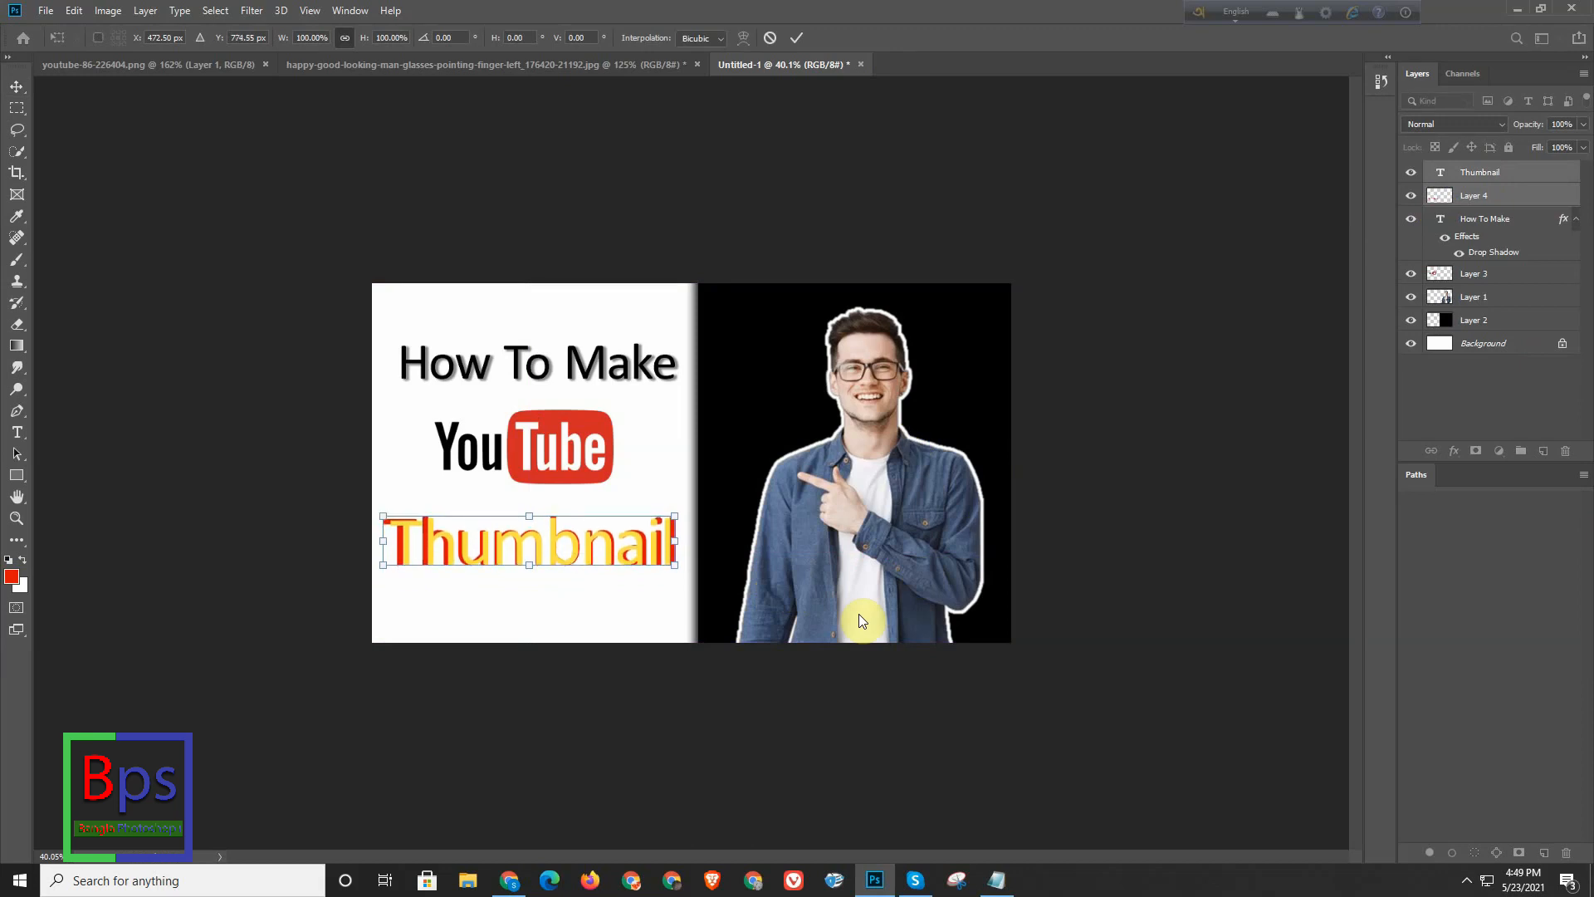
key(Return)
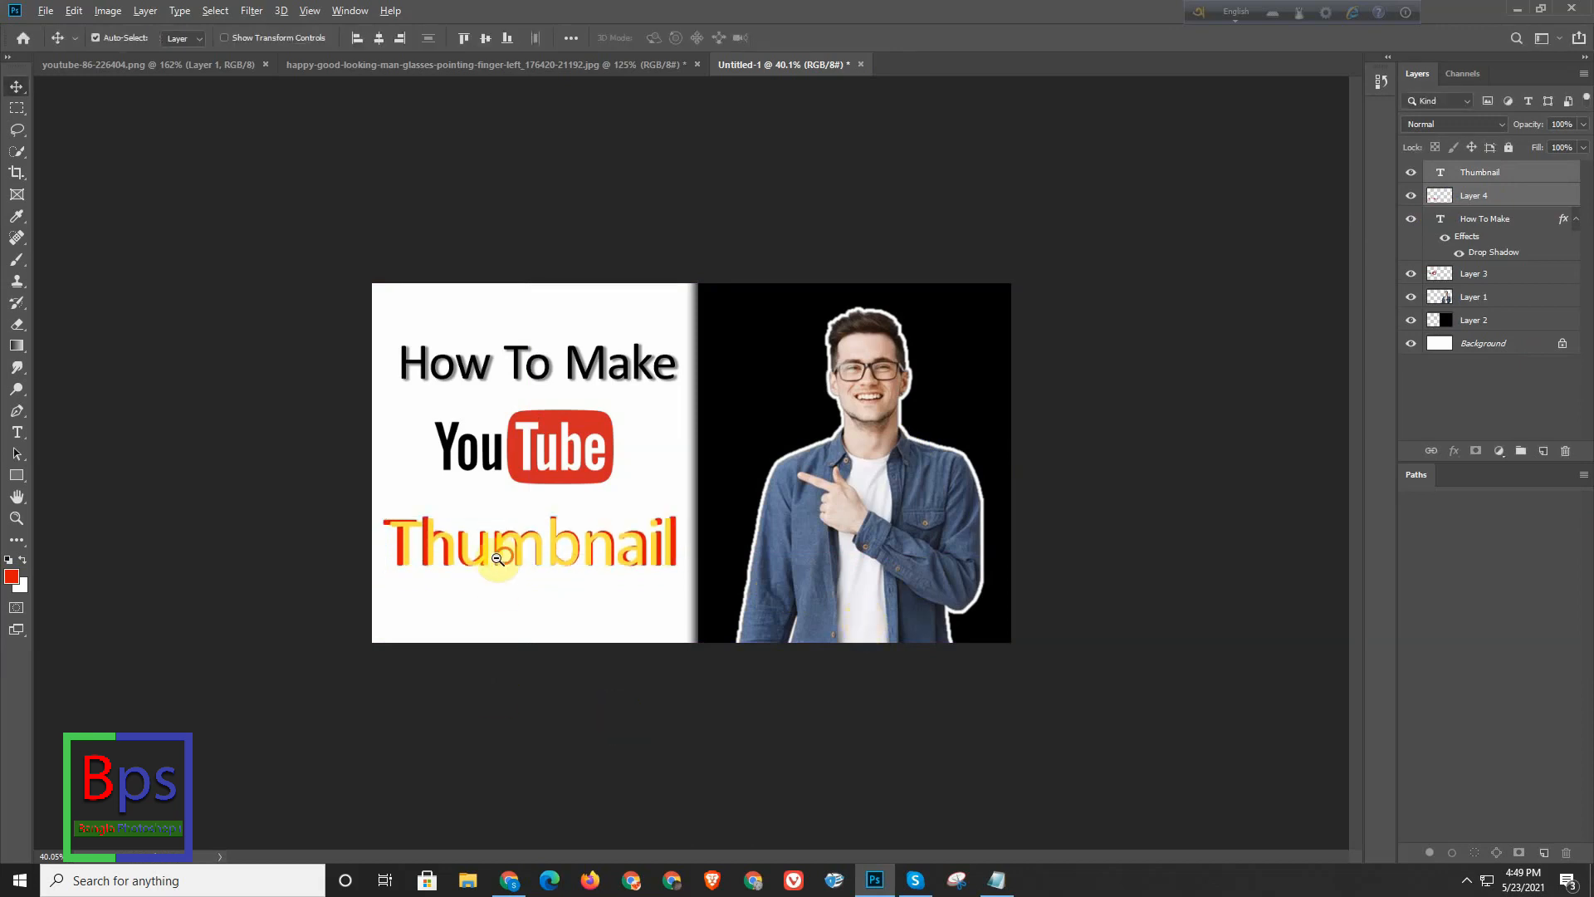
- Select the Background layer for a linear gradient and set the gradient's starting colour stop to white ffffff
scroll(465, 566, down, 3)
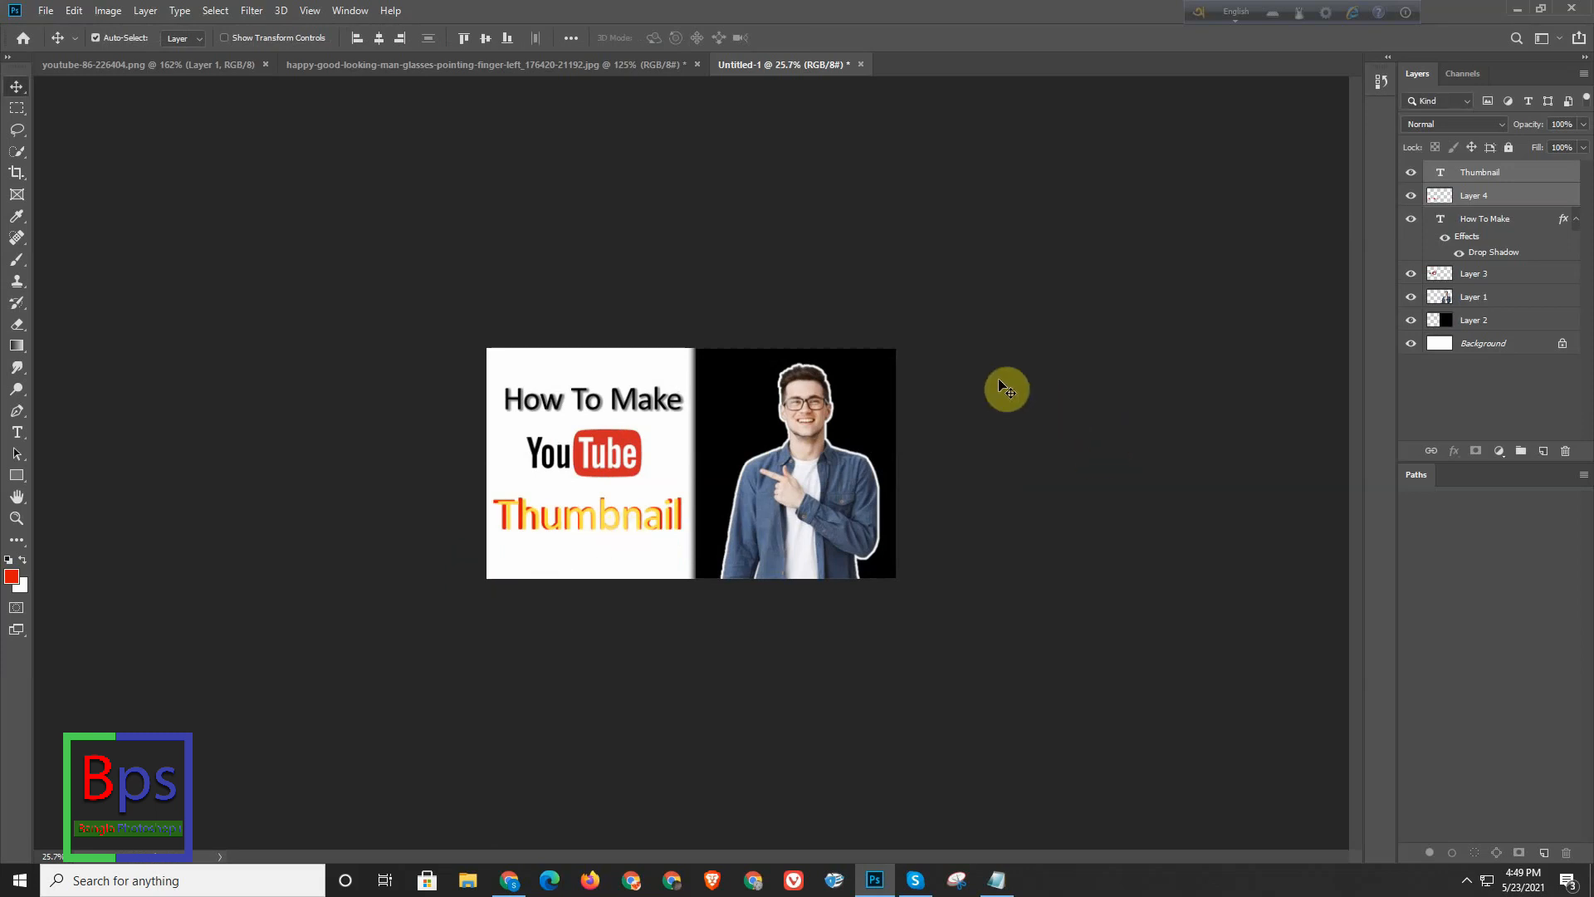
click(1525, 344)
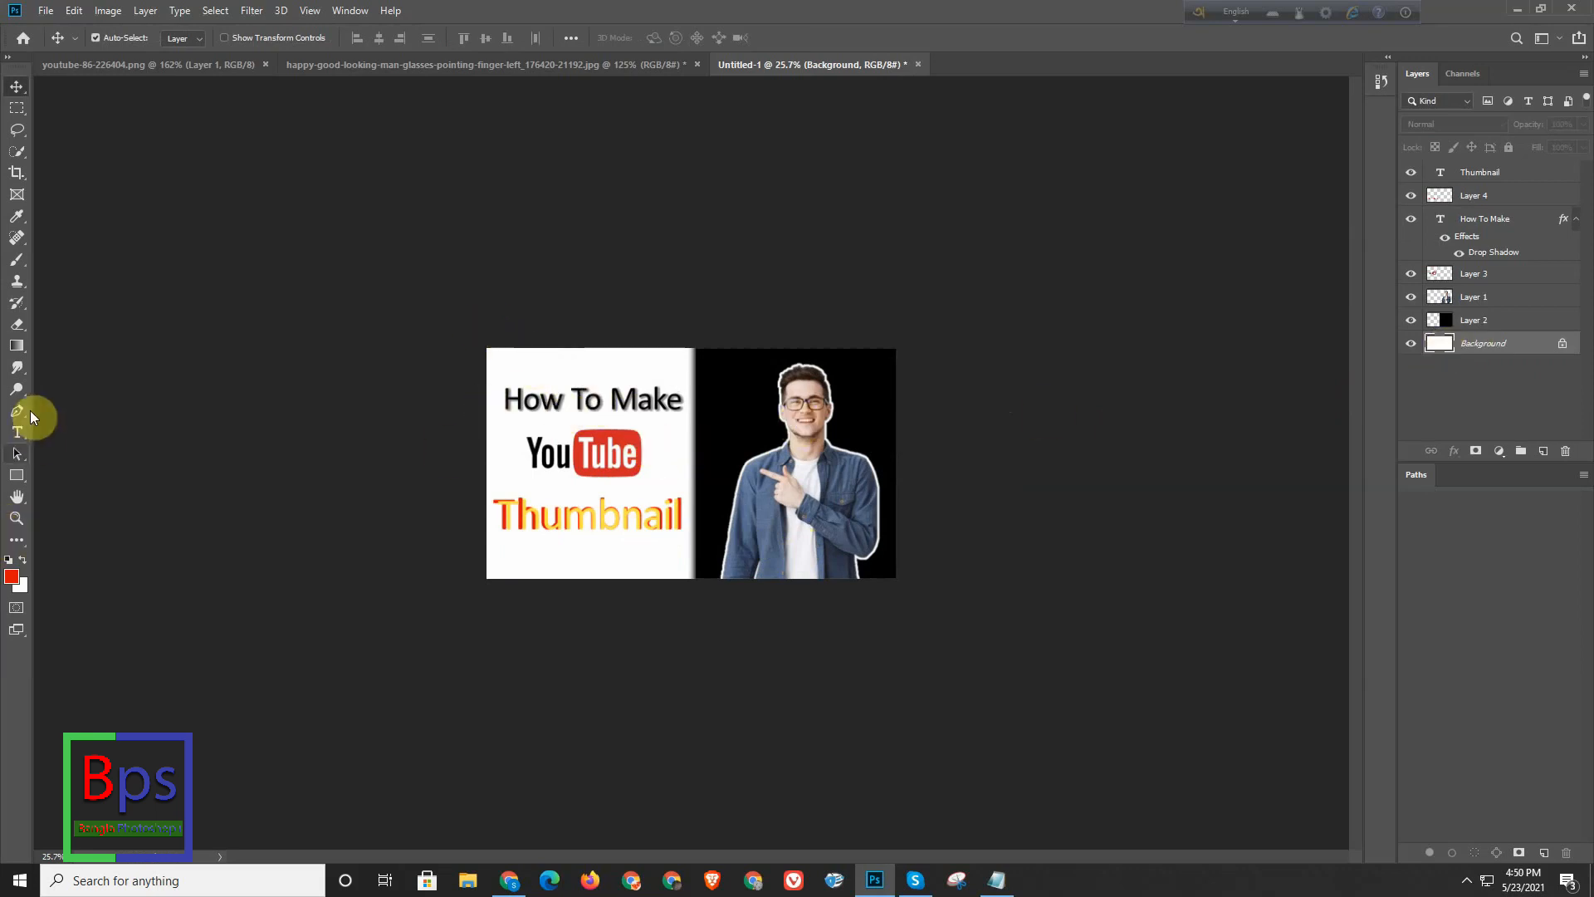
click(17, 347)
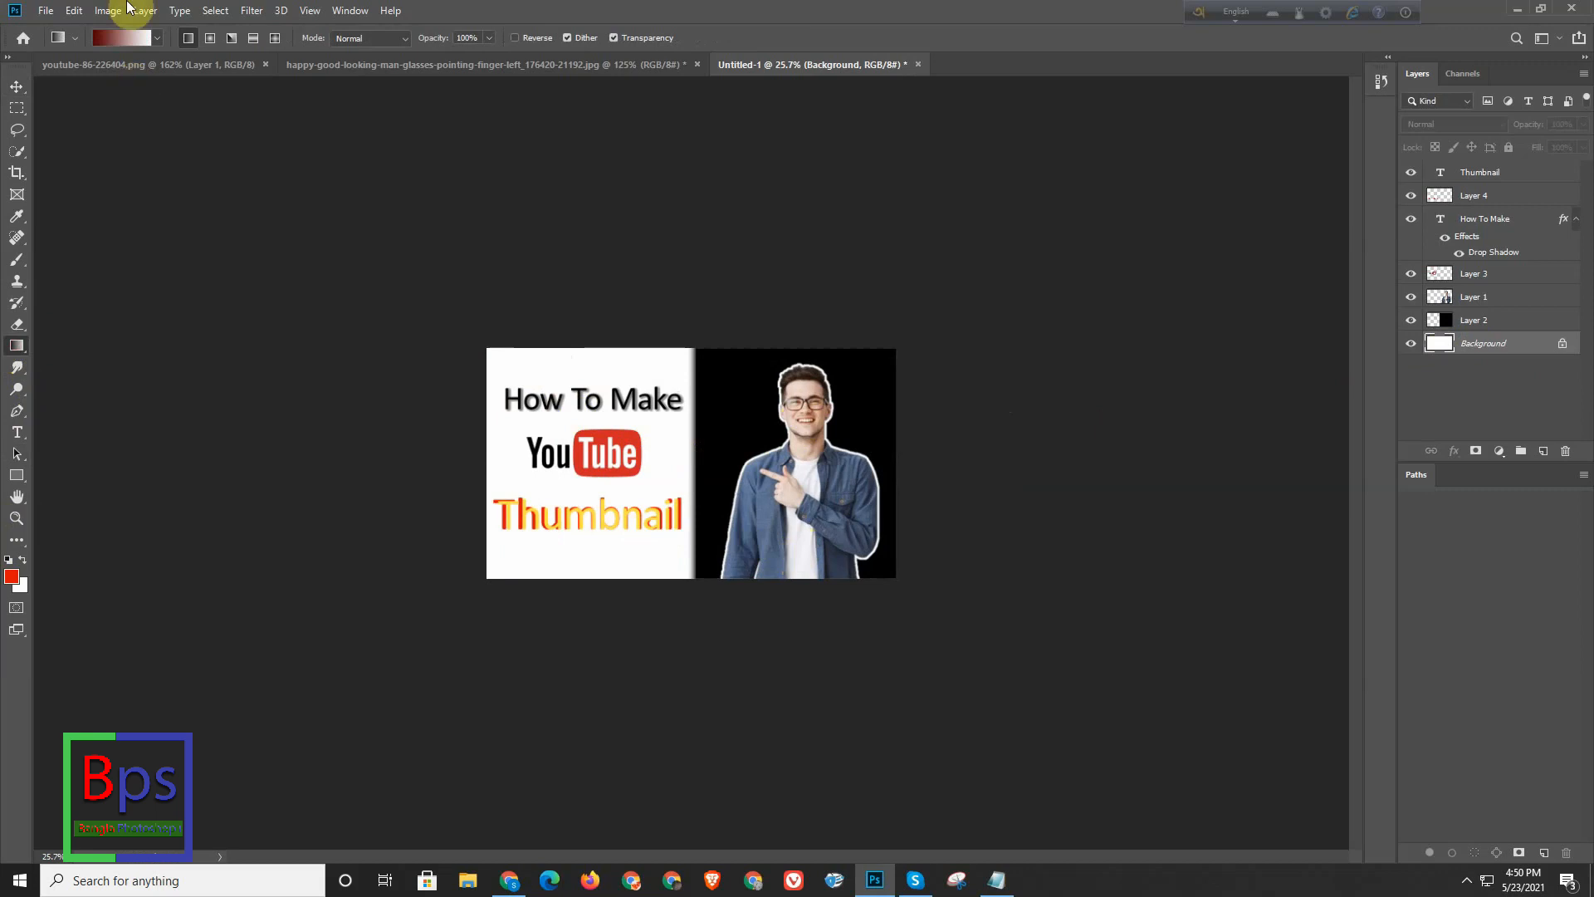
click(123, 36)
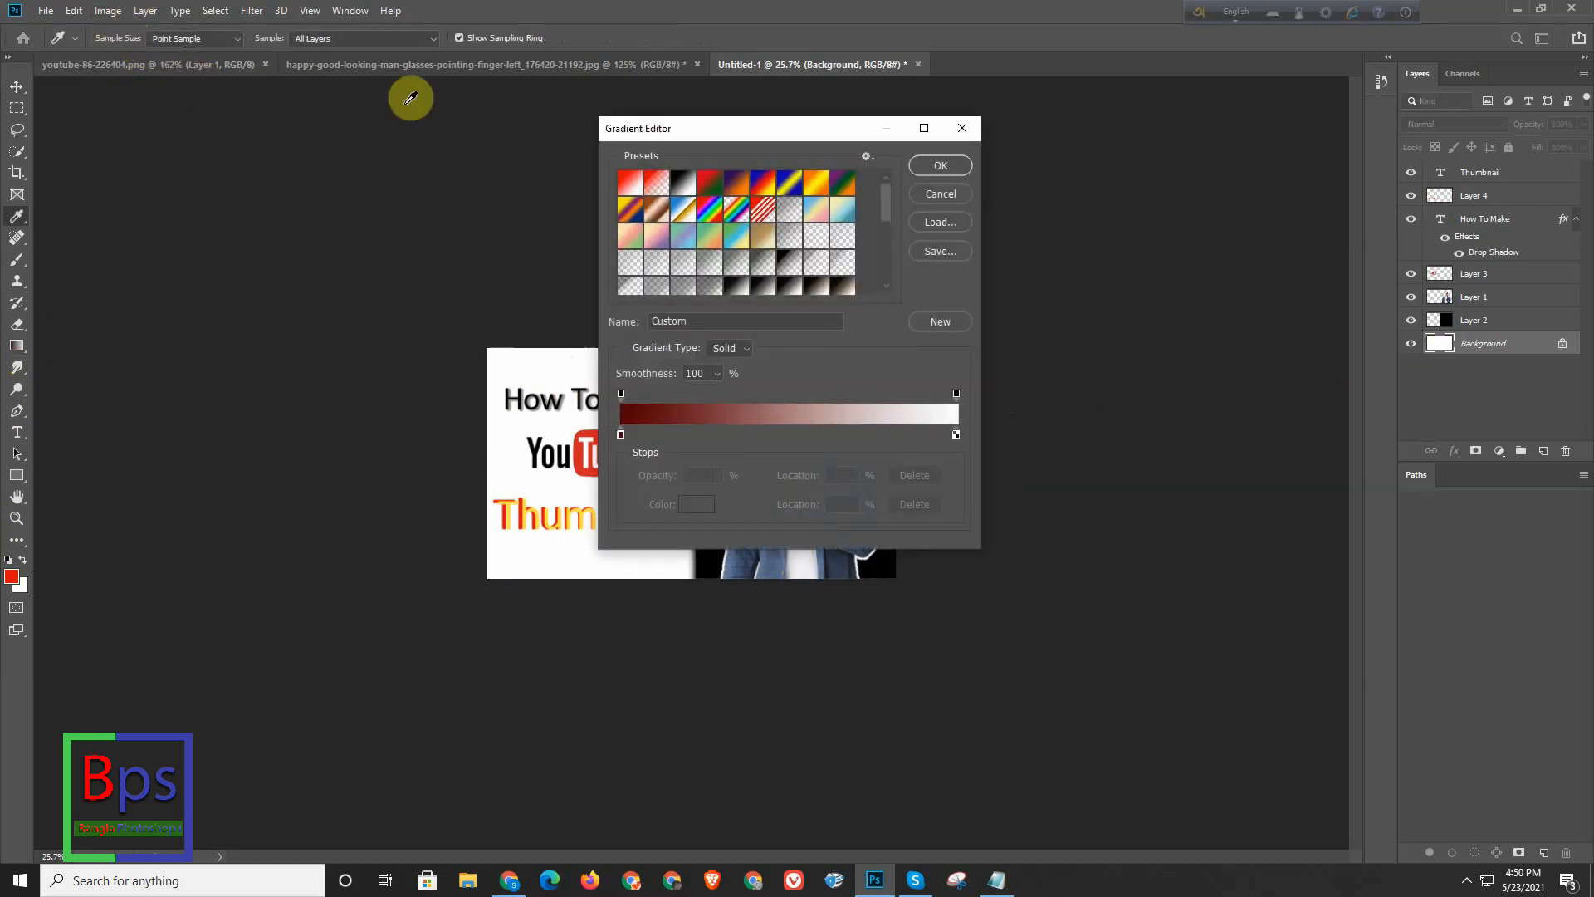
drag(768, 129, 1008, 128)
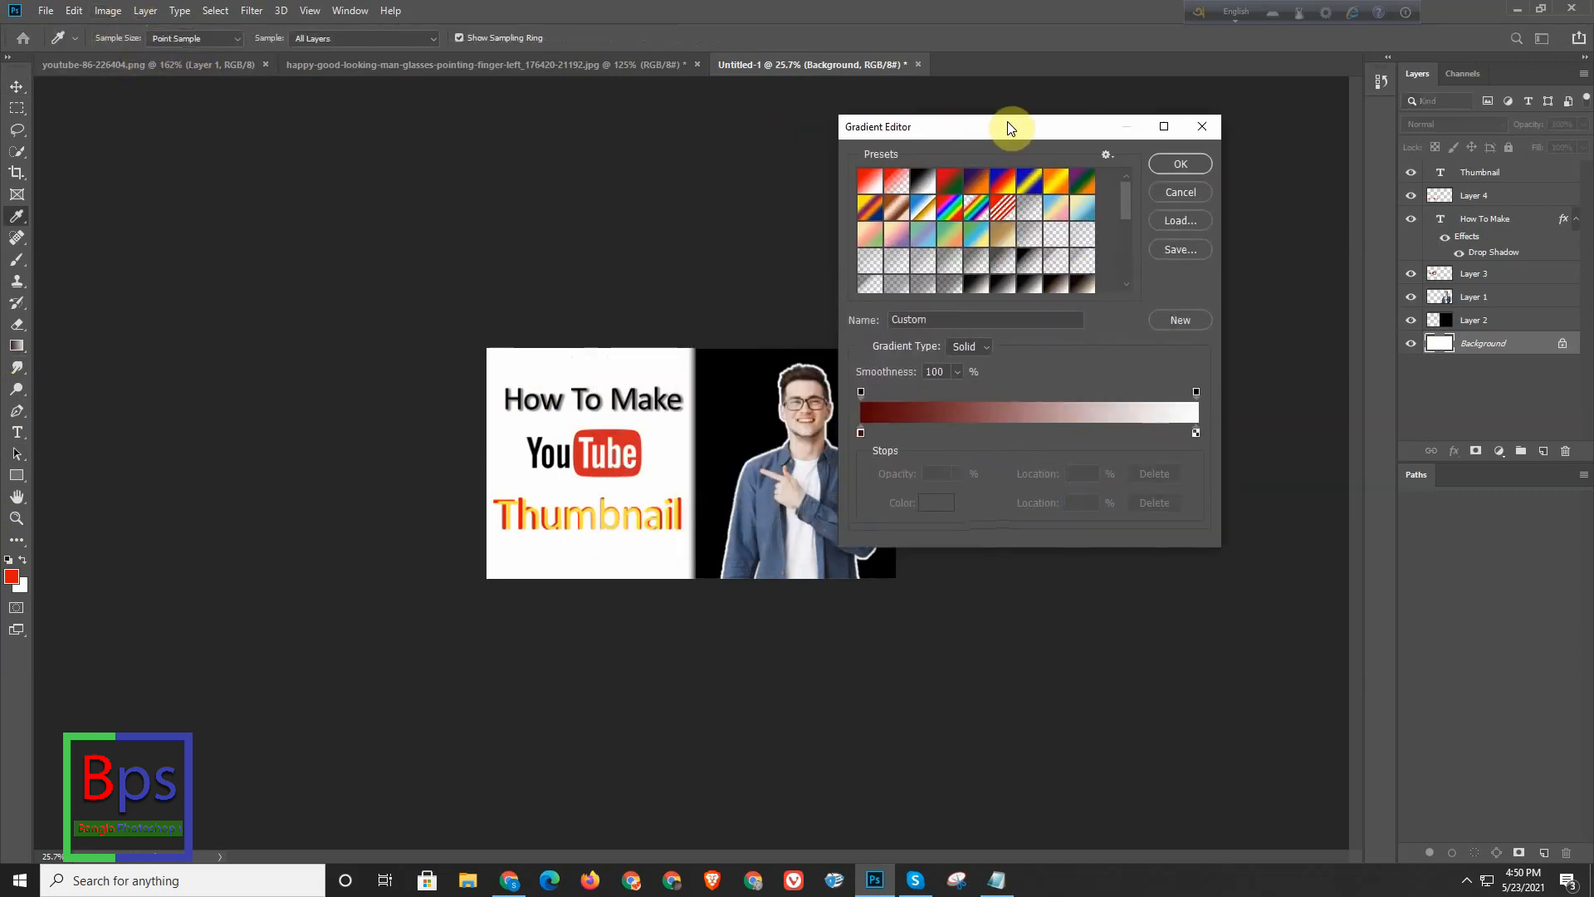
click(861, 434)
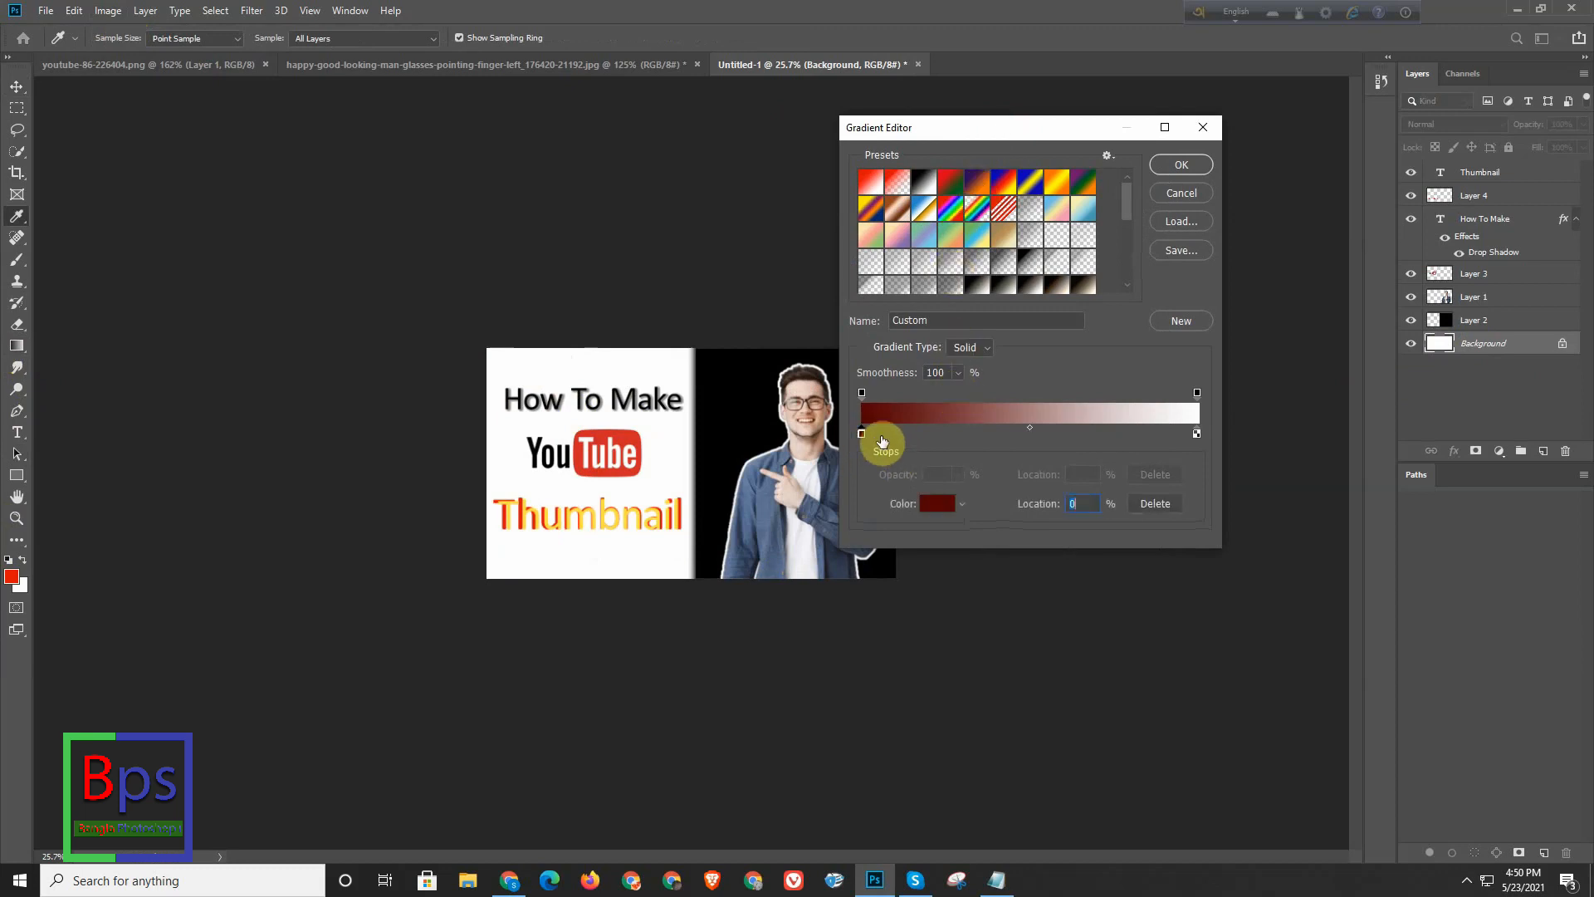
click(936, 507)
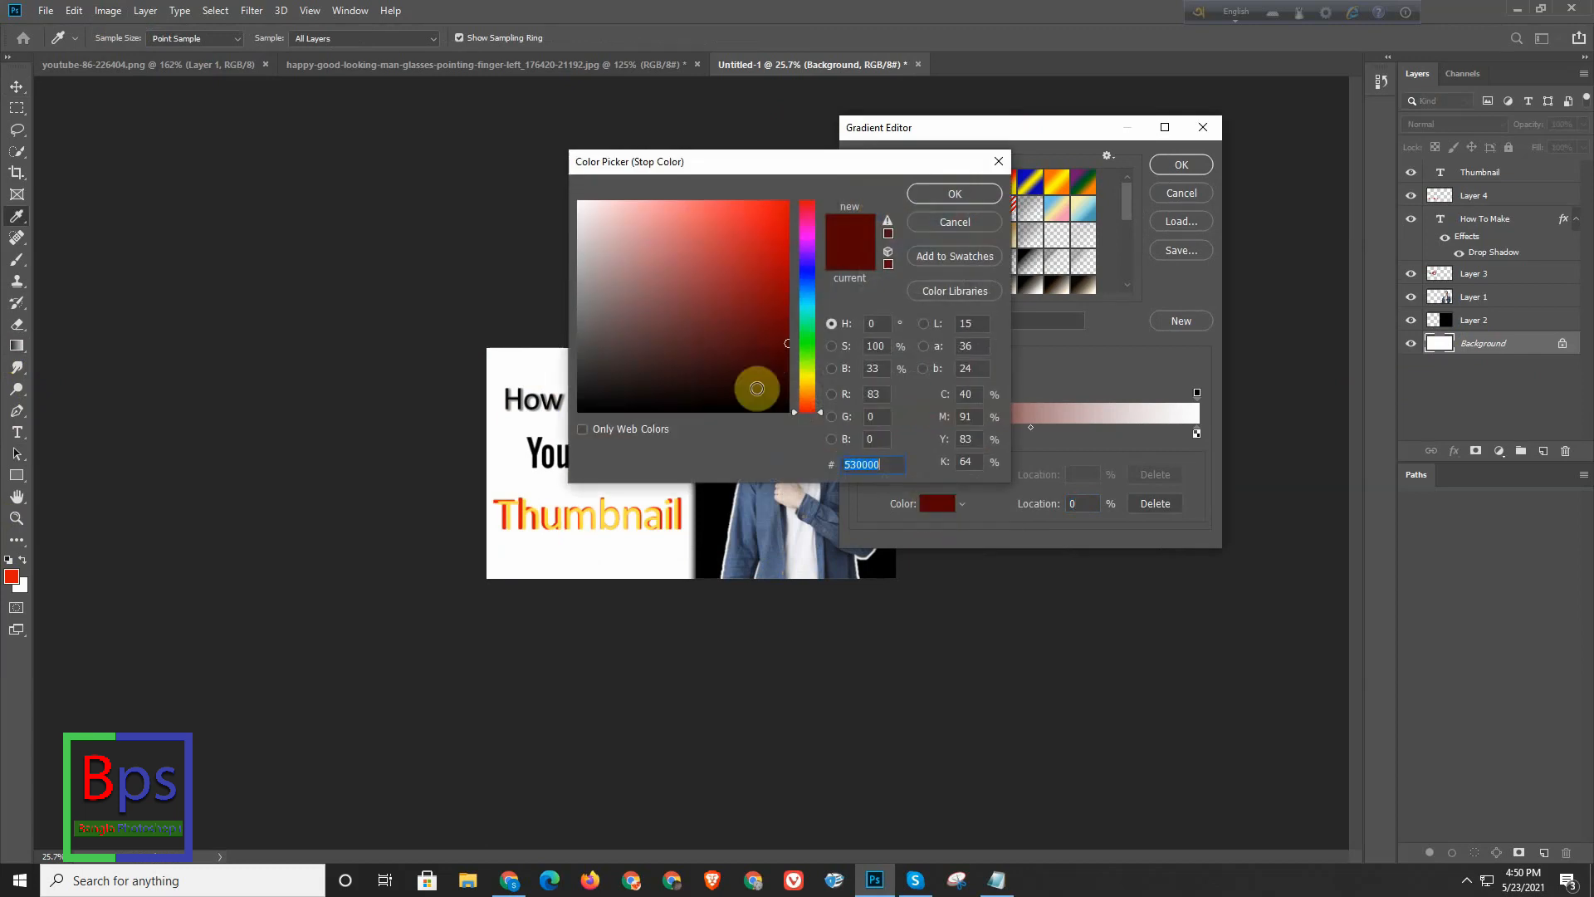
click(367, 119)
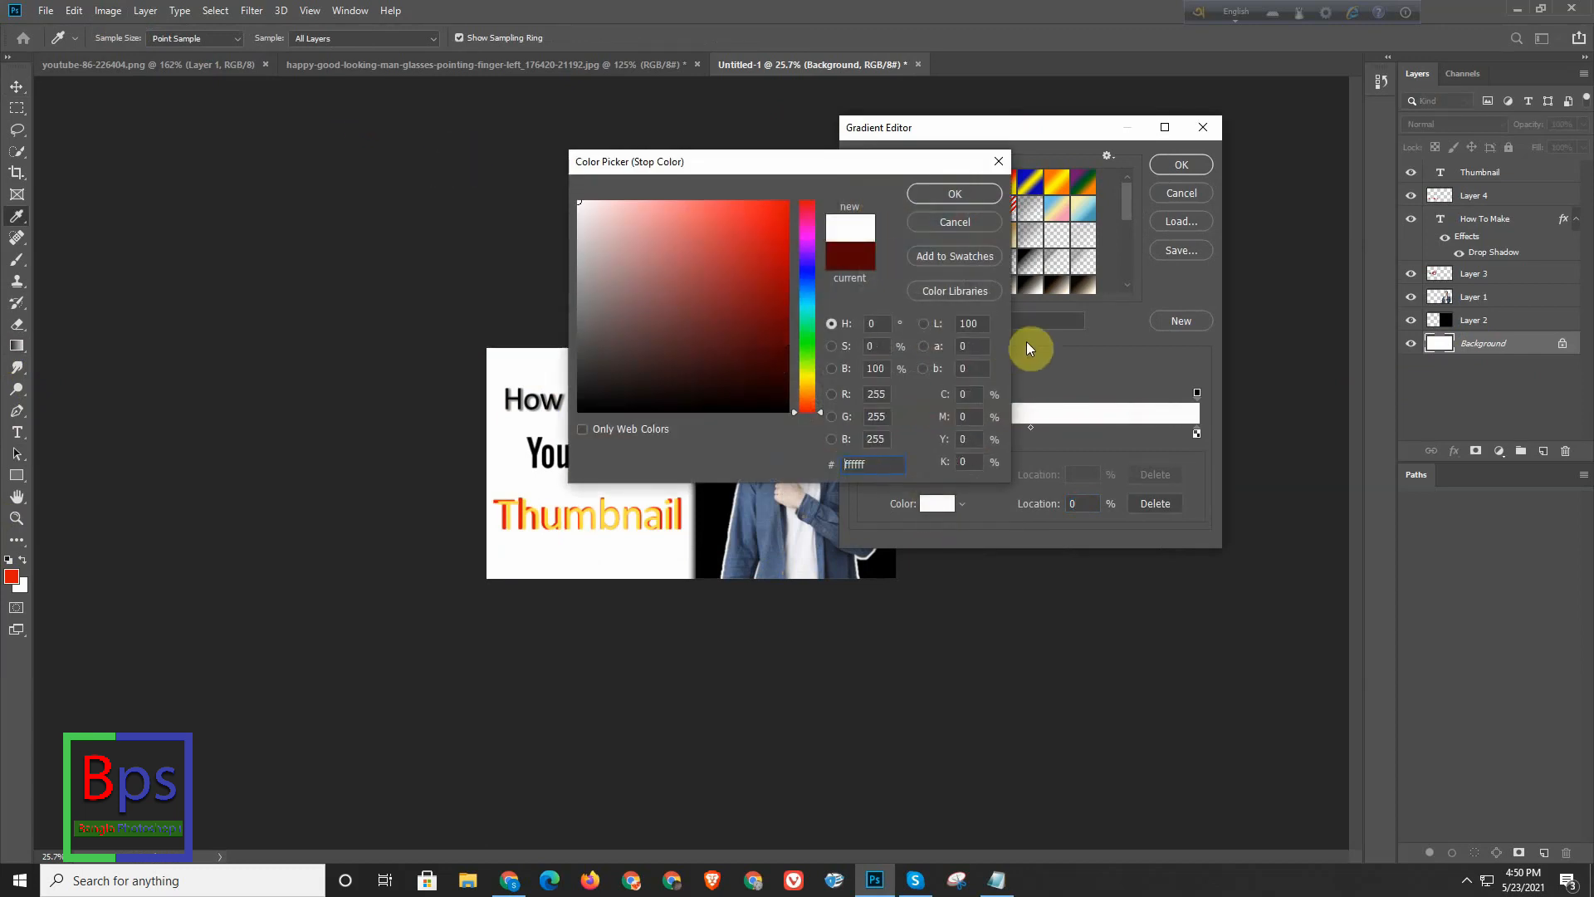
click(968, 197)
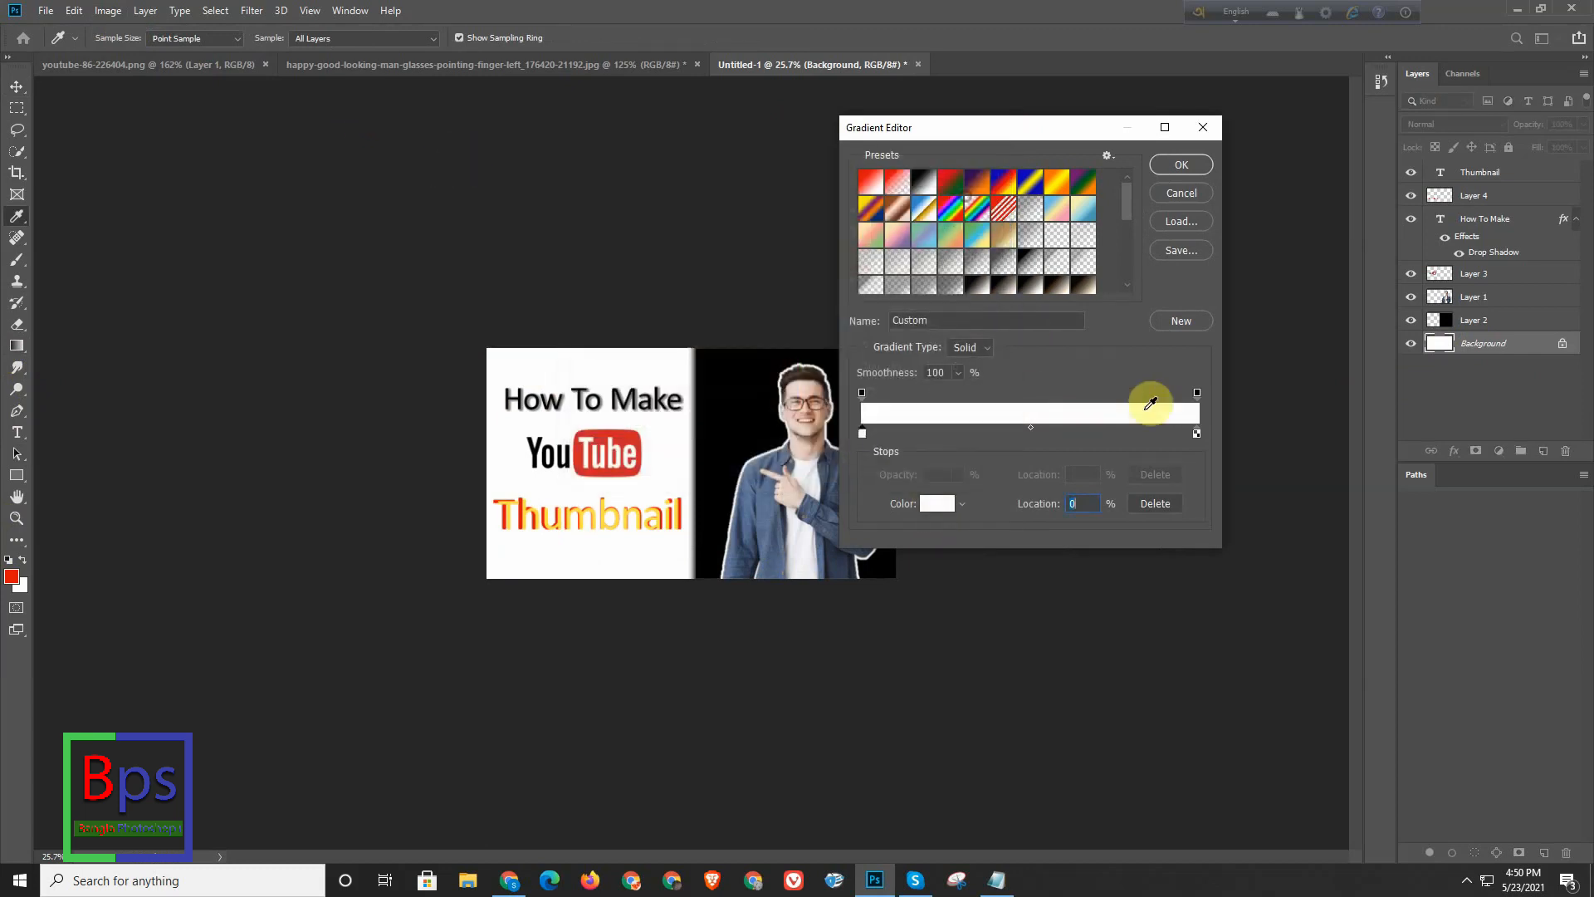
- Set the gradient's end colour stop to grey 838383 and accept the edited gradient
double_click(1197, 432)
click(491, 338)
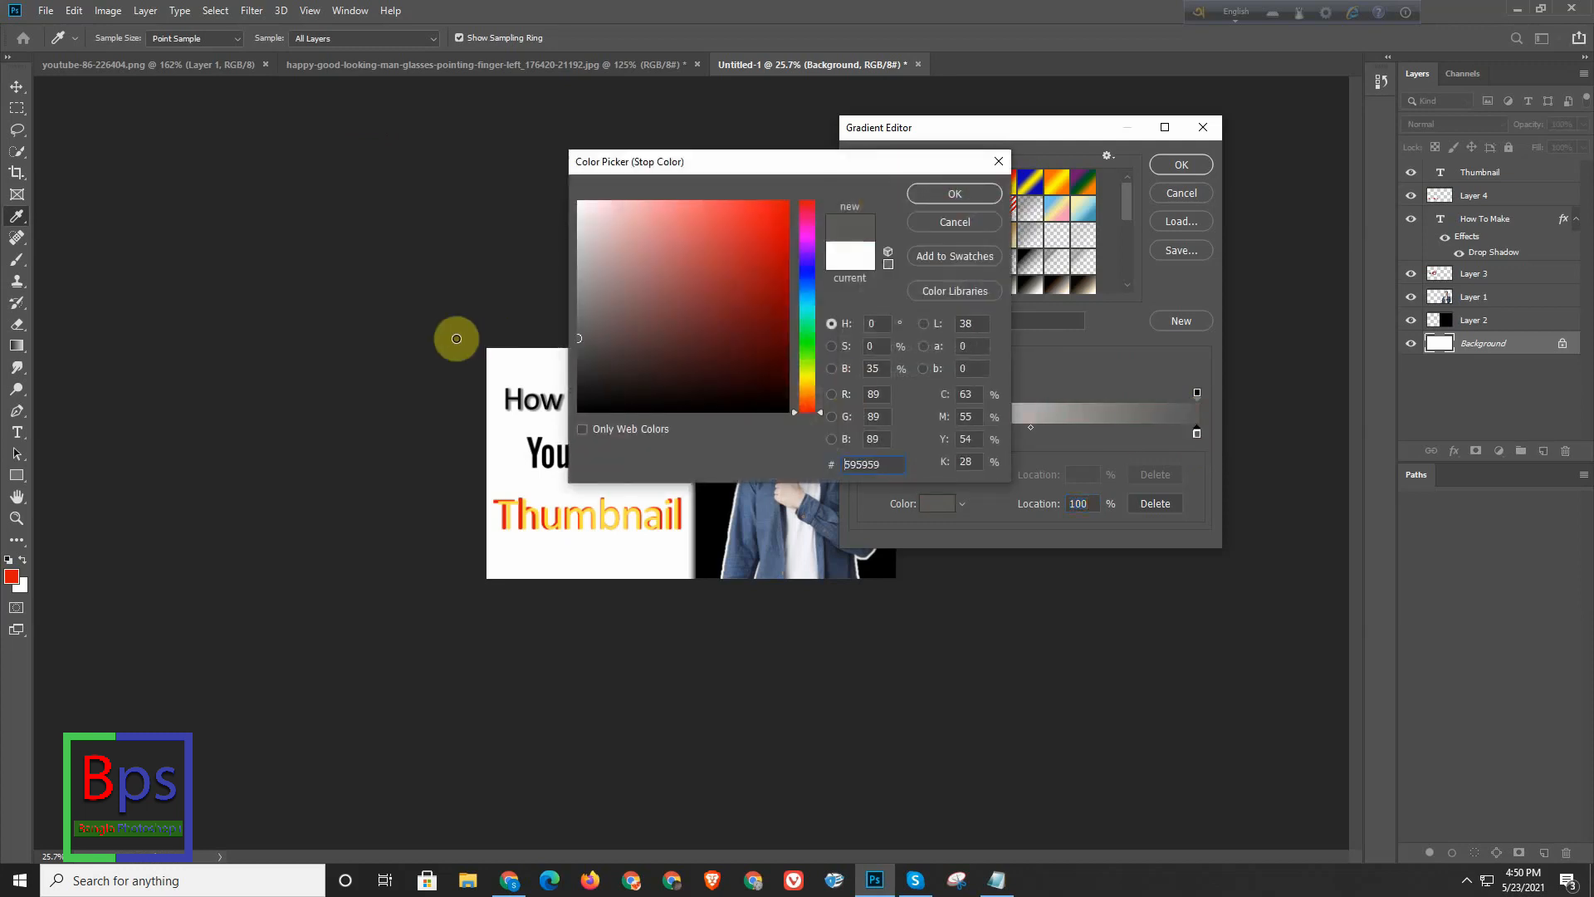
drag(598, 321, 538, 304)
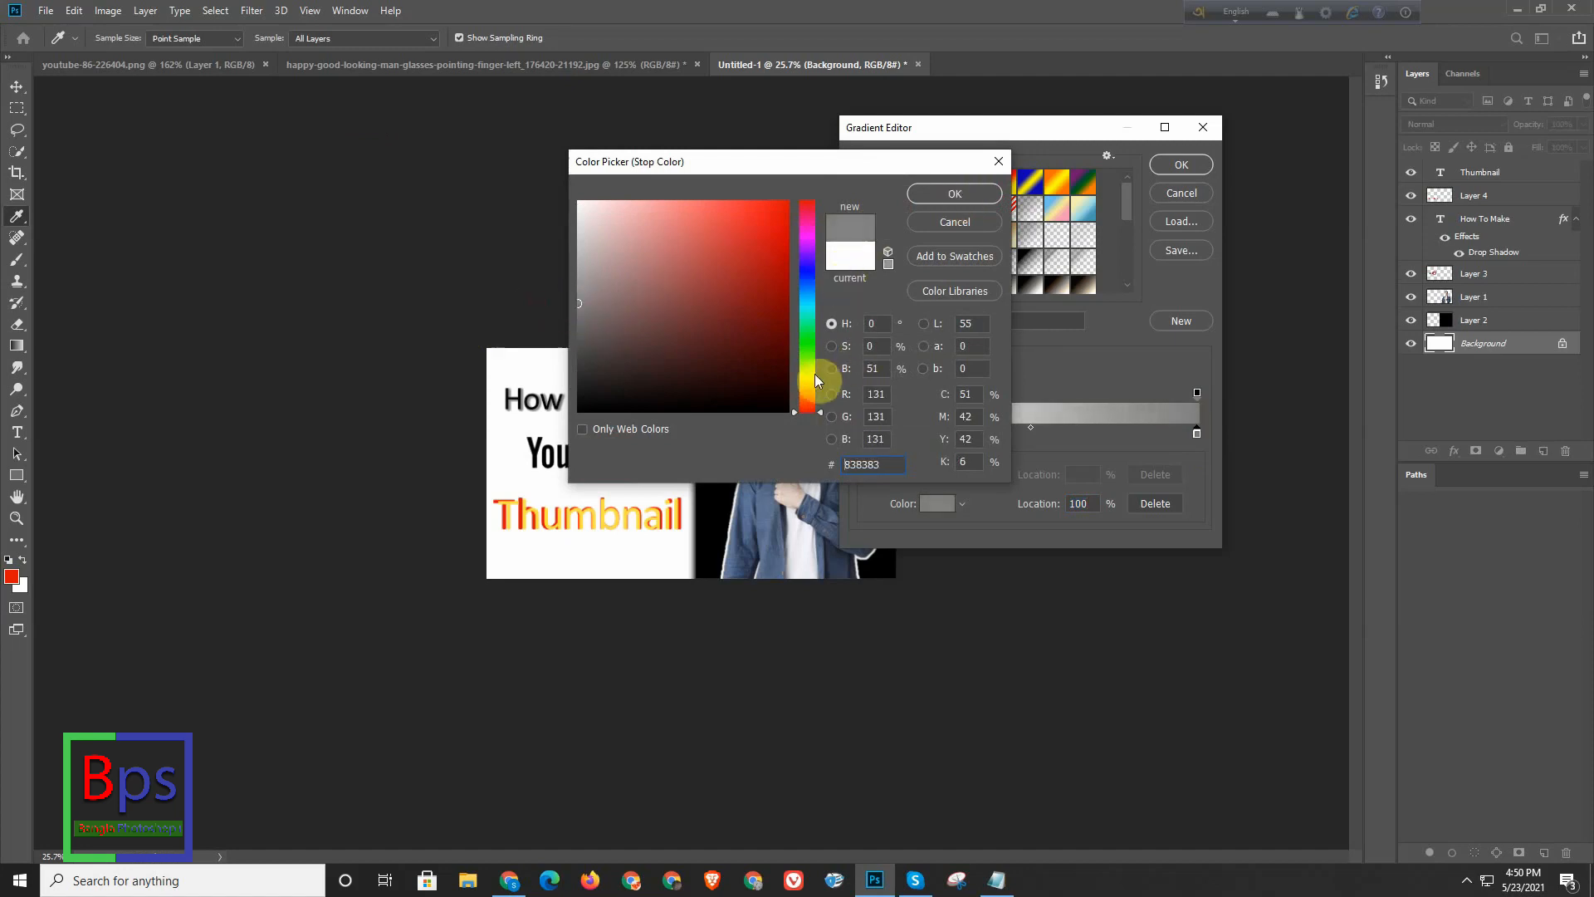
click(969, 191)
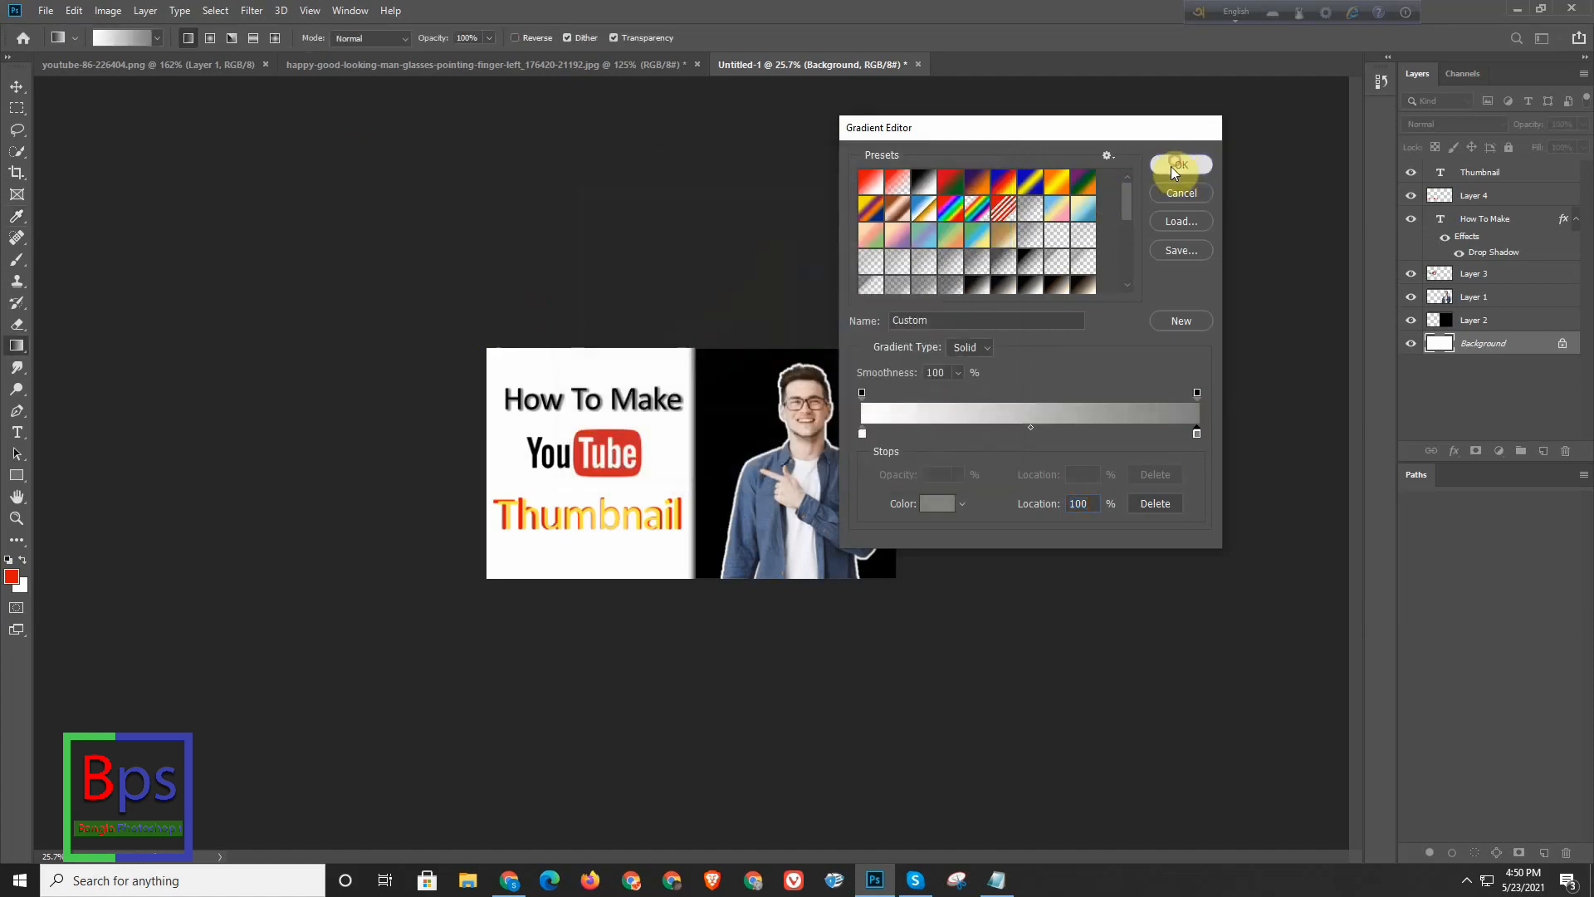
click(1174, 167)
- Fill the Background layer with the white-to-grey gradient diagonally from upper left to lower right, redrawing it at several lengths and angles
drag(431, 311, 776, 660)
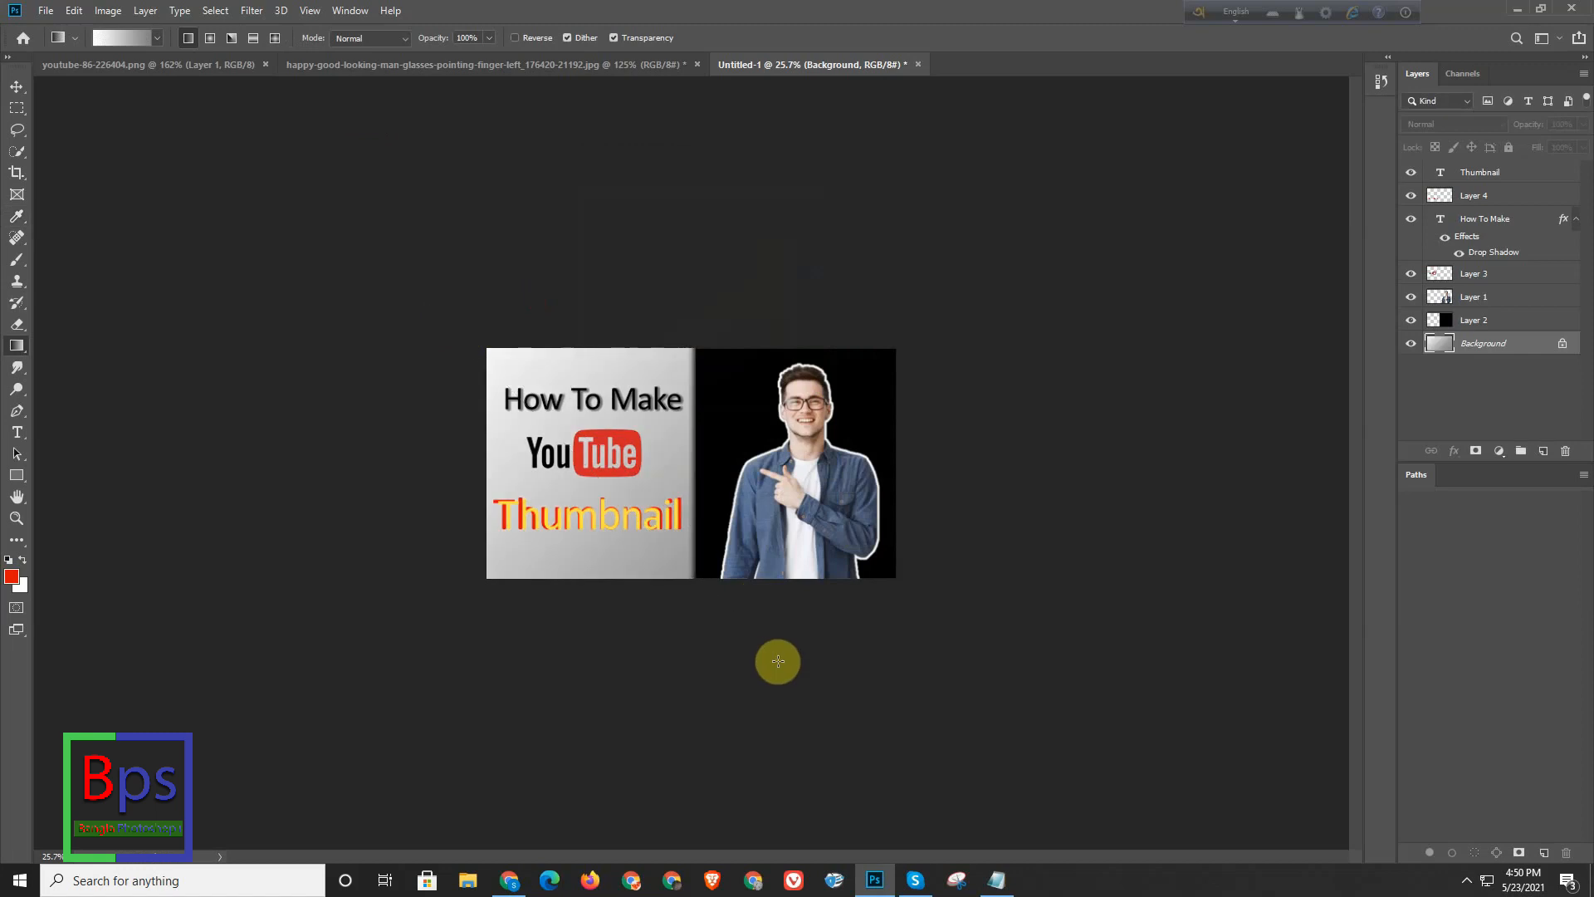
drag(544, 537, 597, 537)
drag(416, 322, 798, 801)
drag(441, 389, 776, 845)
drag(709, 712, 317, 415)
drag(274, 282, 719, 454)
drag(540, 446, 855, 736)
drag(432, 393, 698, 685)
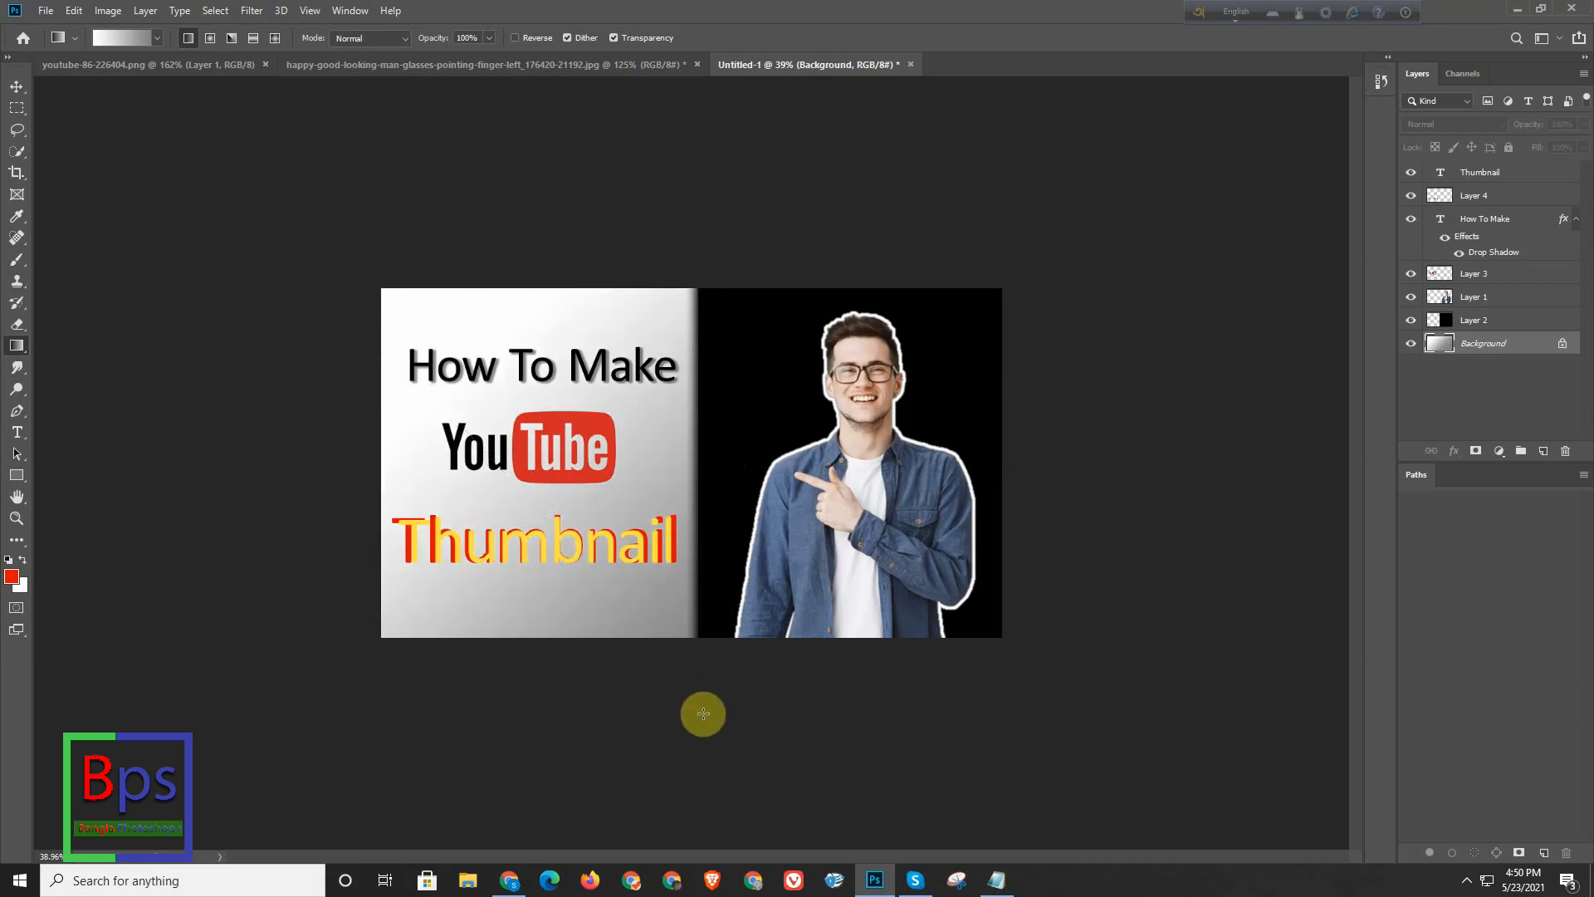
- Switch to full-screen mode with the menu bar and inspect the thumbnail composition at different zoom levels
scroll(730, 556, down, 2)
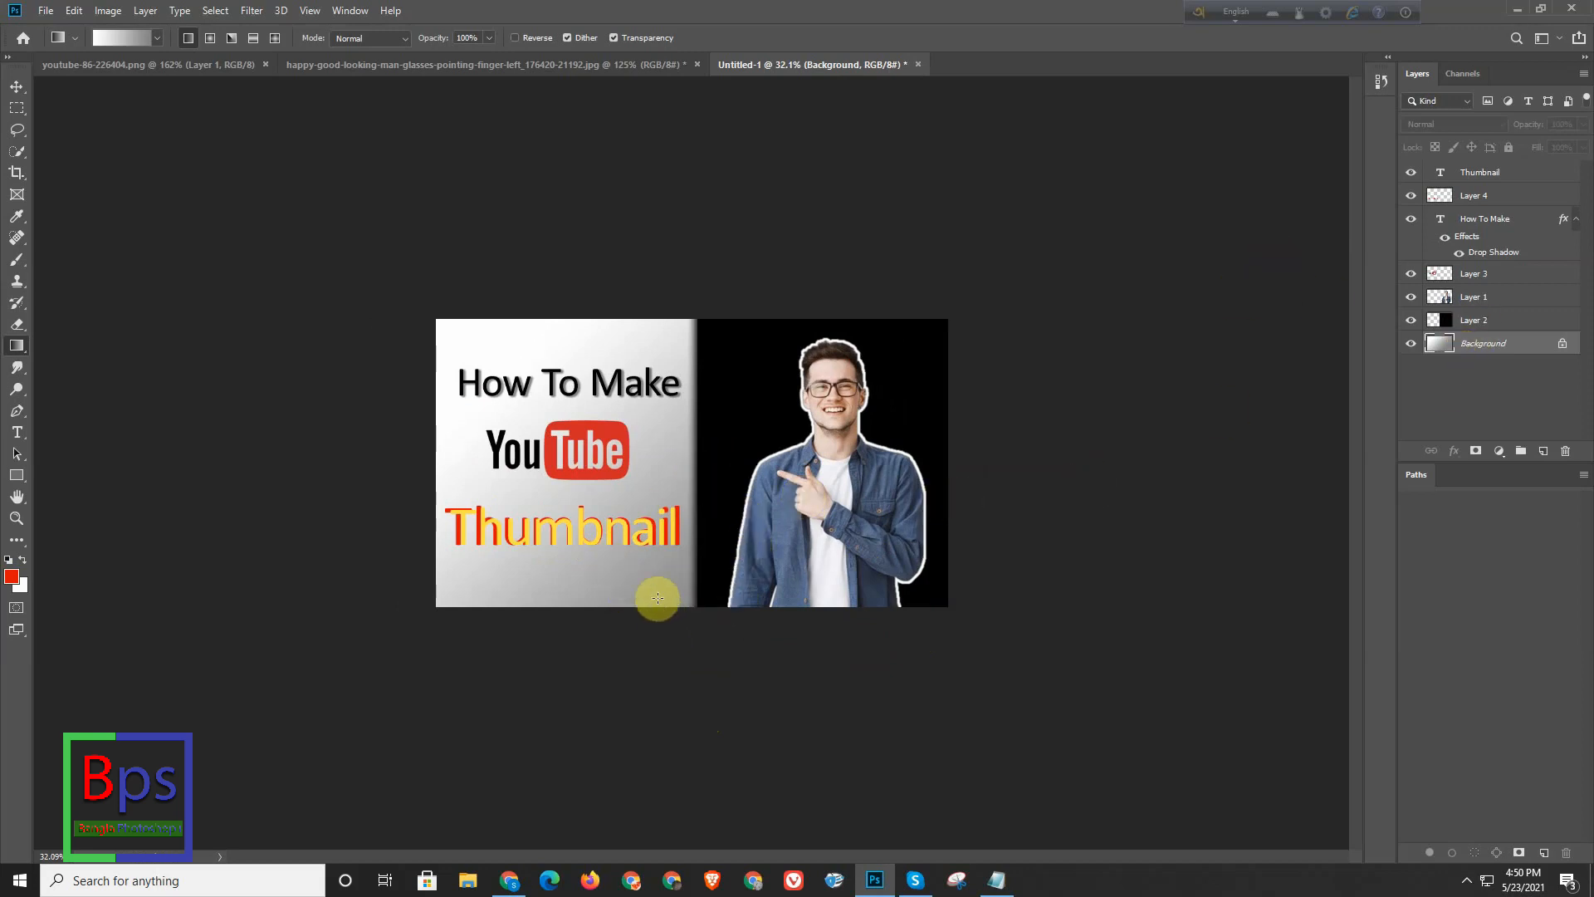
mouse_move(658, 459)
mouse_down()
mouse_move(709, 417)
mouse_move(676, 445)
mouse_up()
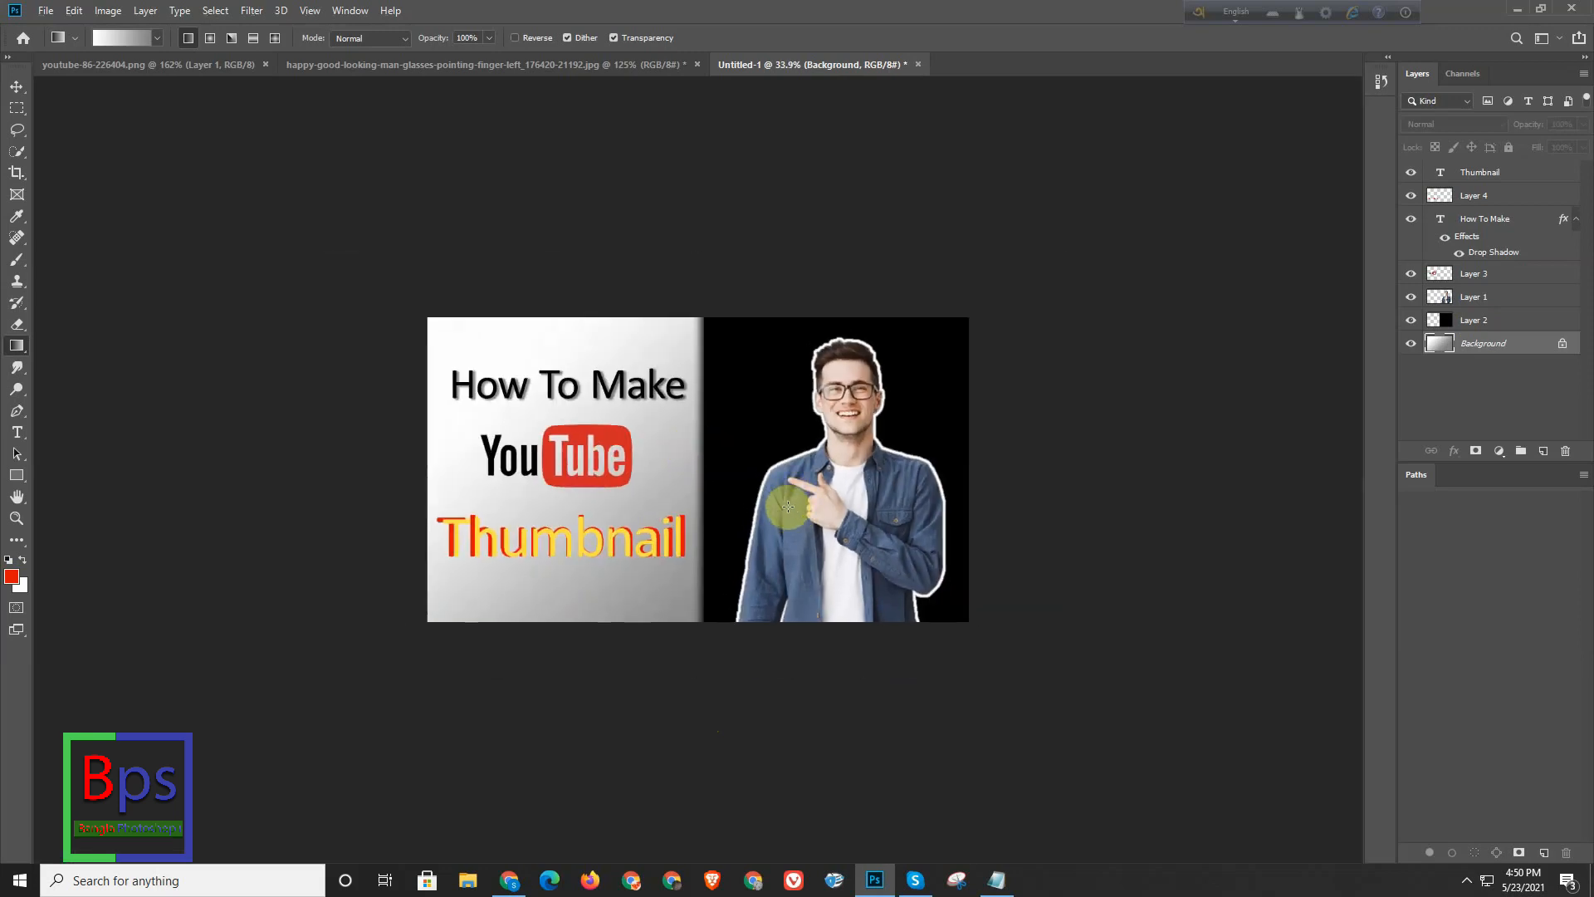
key(f)
scroll(987, 435, up, 2)
scroll(987, 421, down, 3)
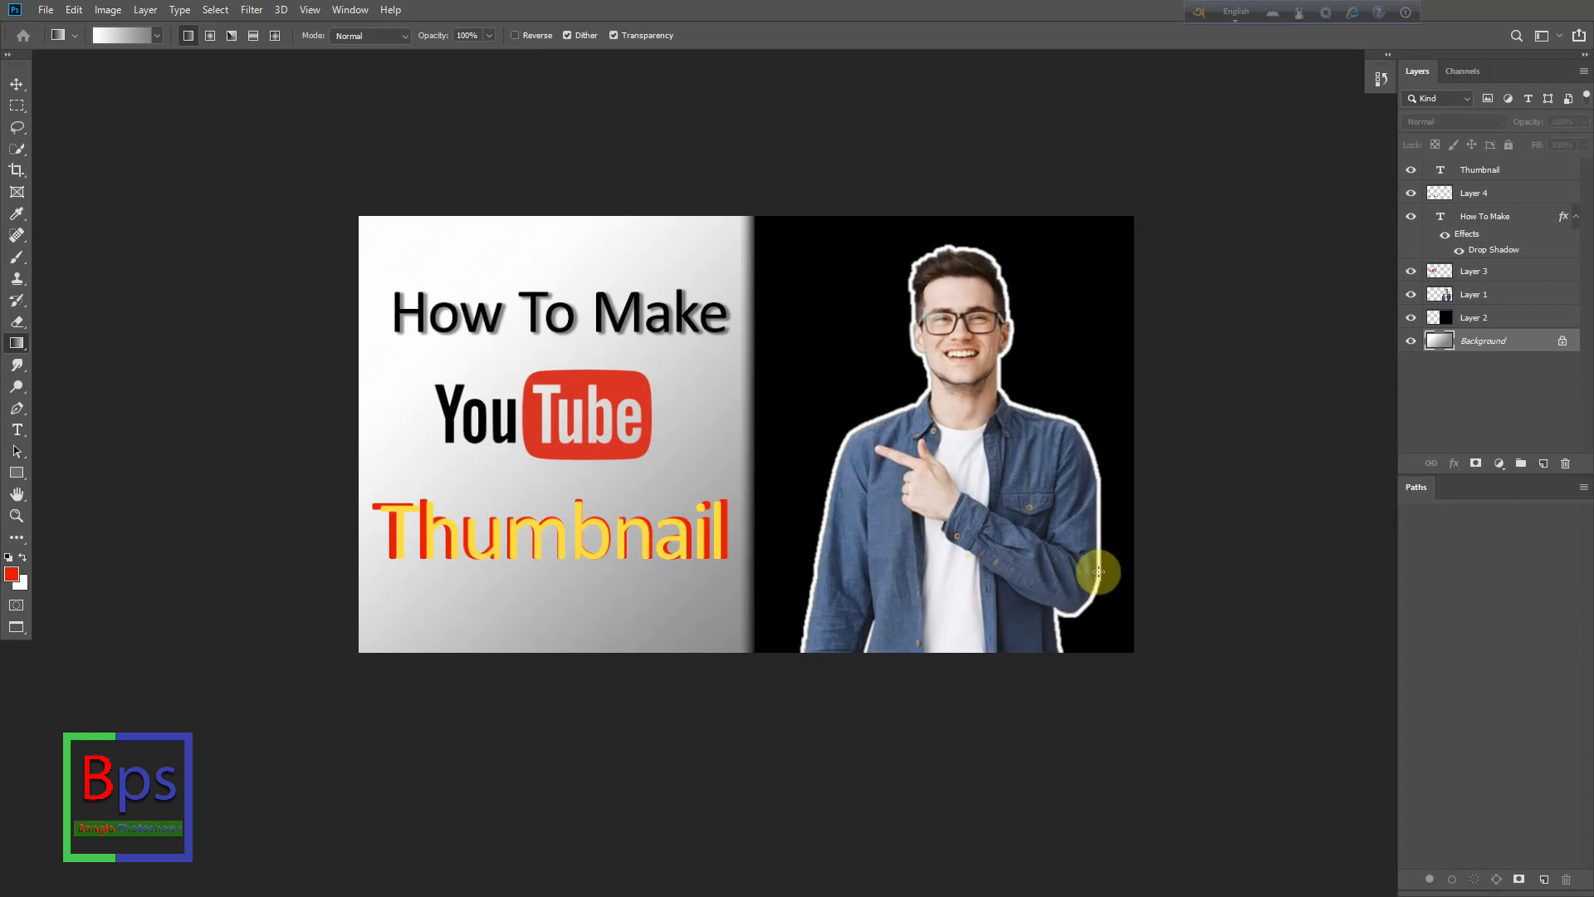
scroll(865, 505, down, 2)
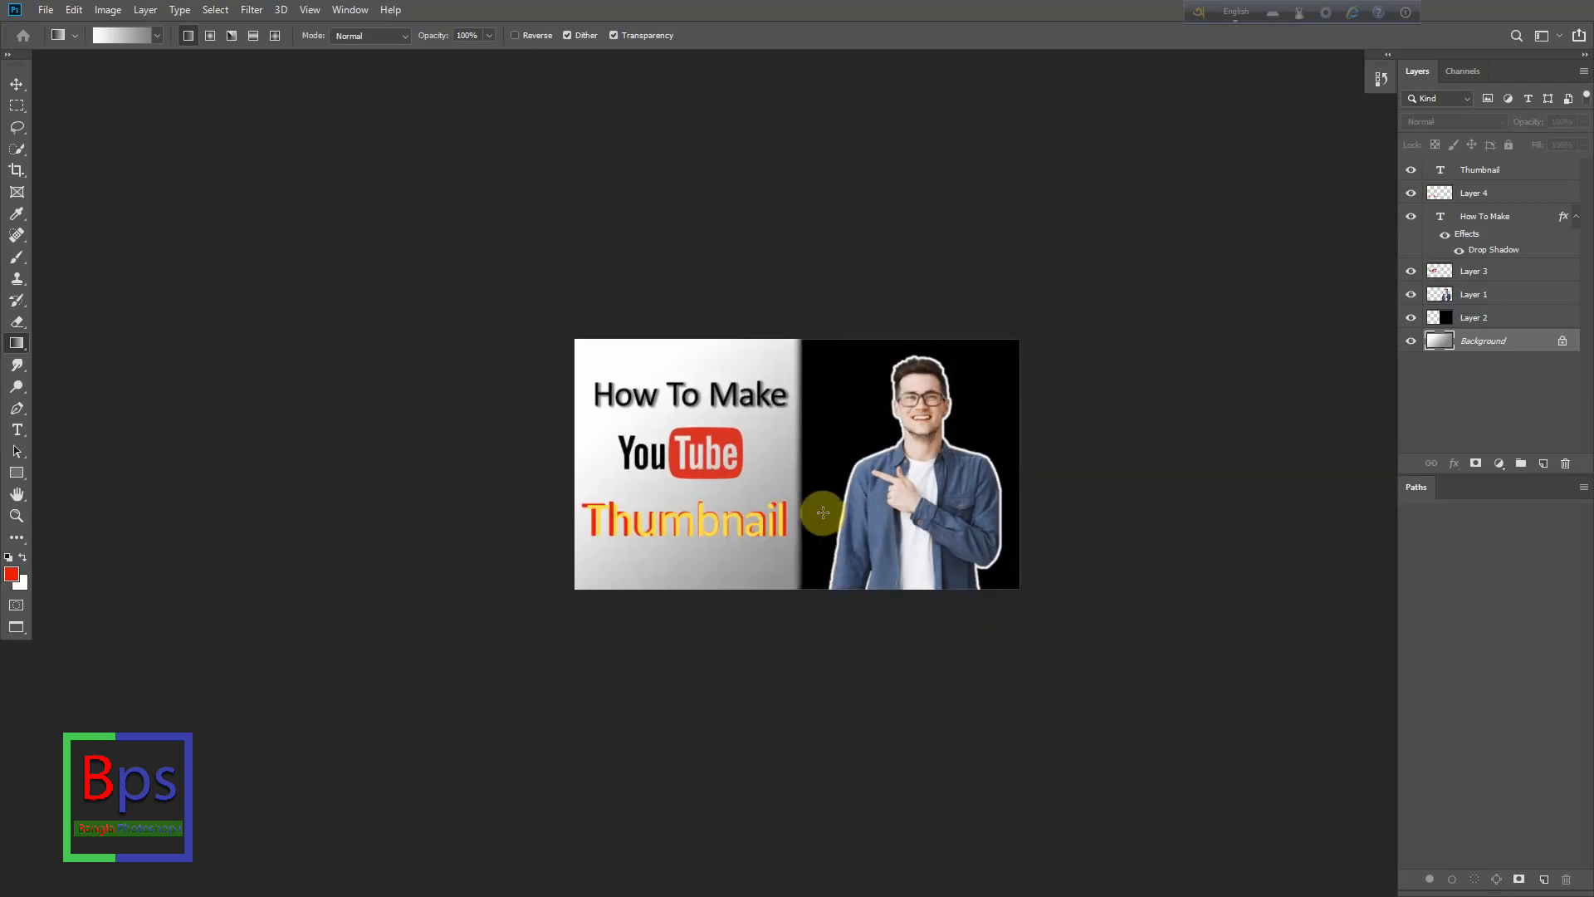